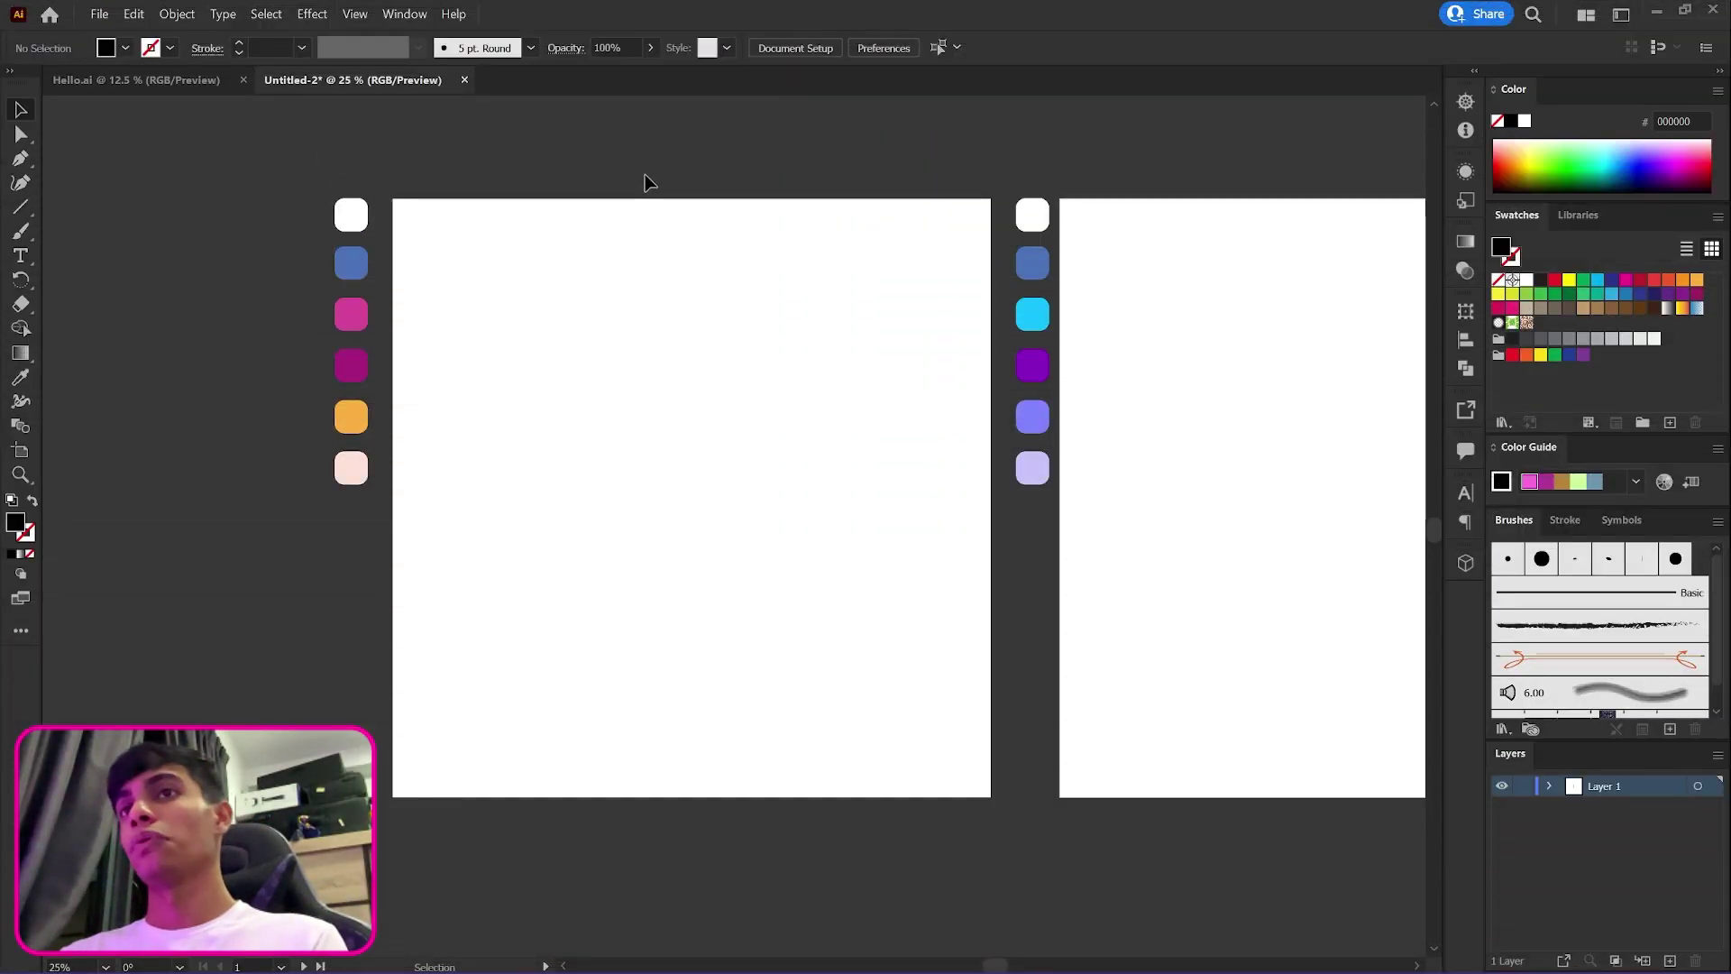
left_click_drag(654, 174, 1005, 201)
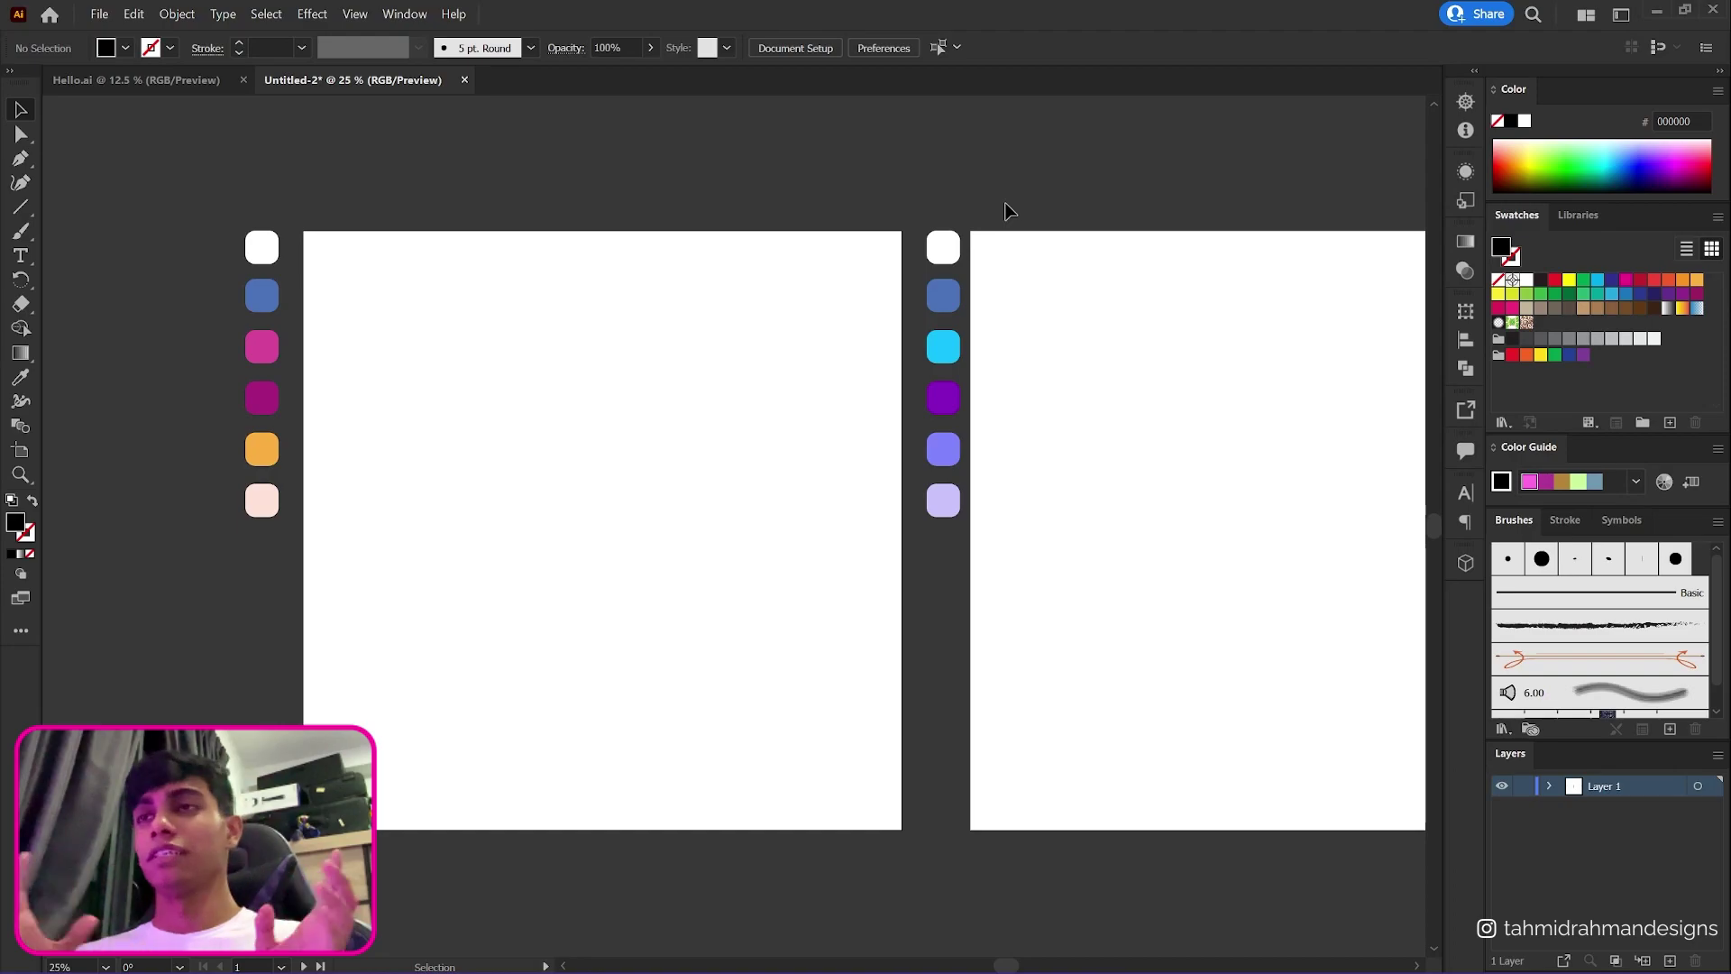
left_click_drag(966, 183, 857, 164)
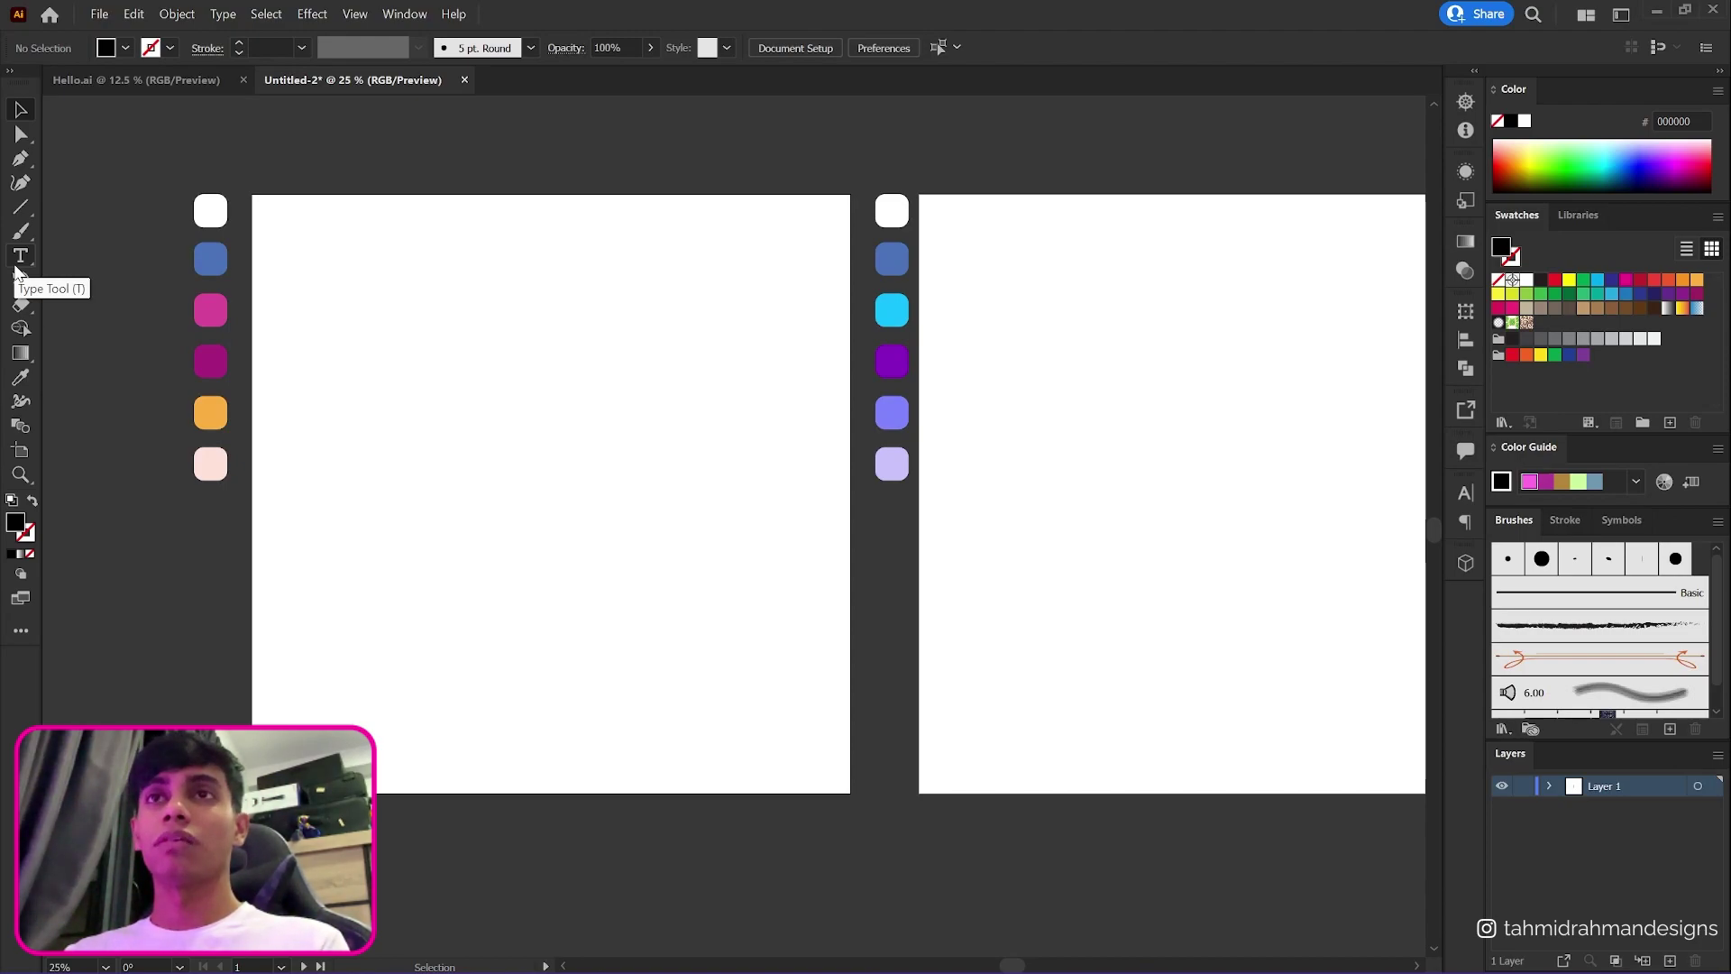
left_click_drag(1244, 332, 1179, 360)
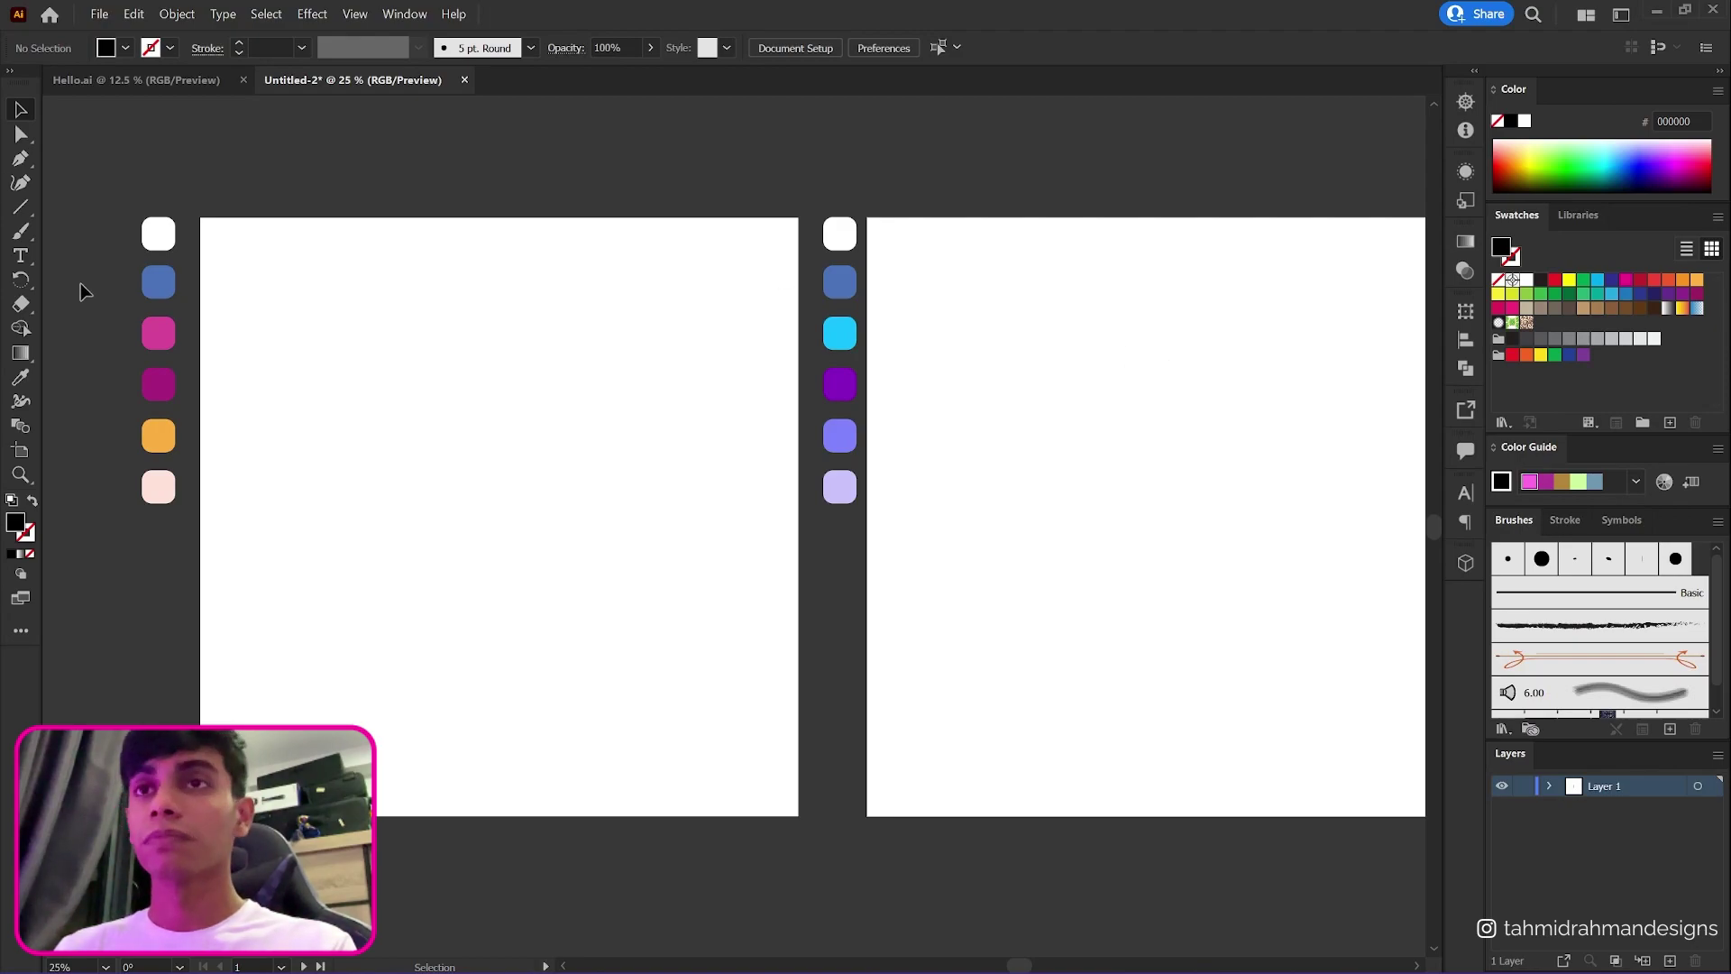
left_click_drag(355, 348, 572, 355)
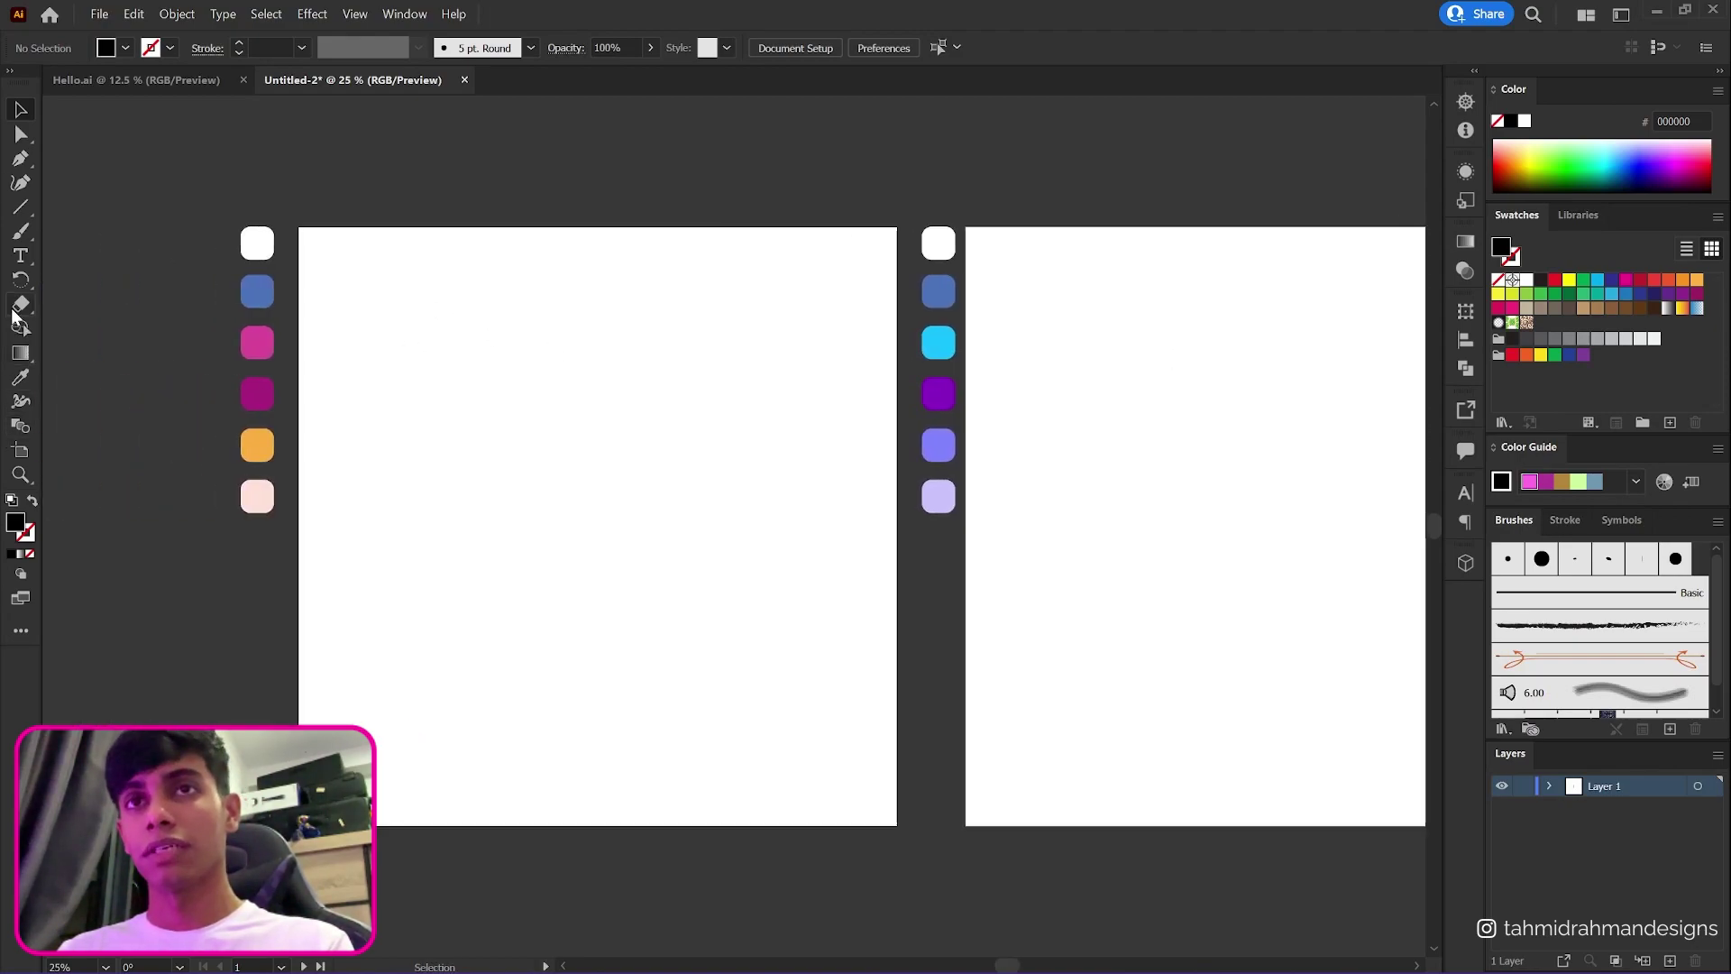
- Place a placeholder text object in the upper middle of the first artboard and scale it up to about 74 pt
left_click(20, 256)
left_click(515, 386)
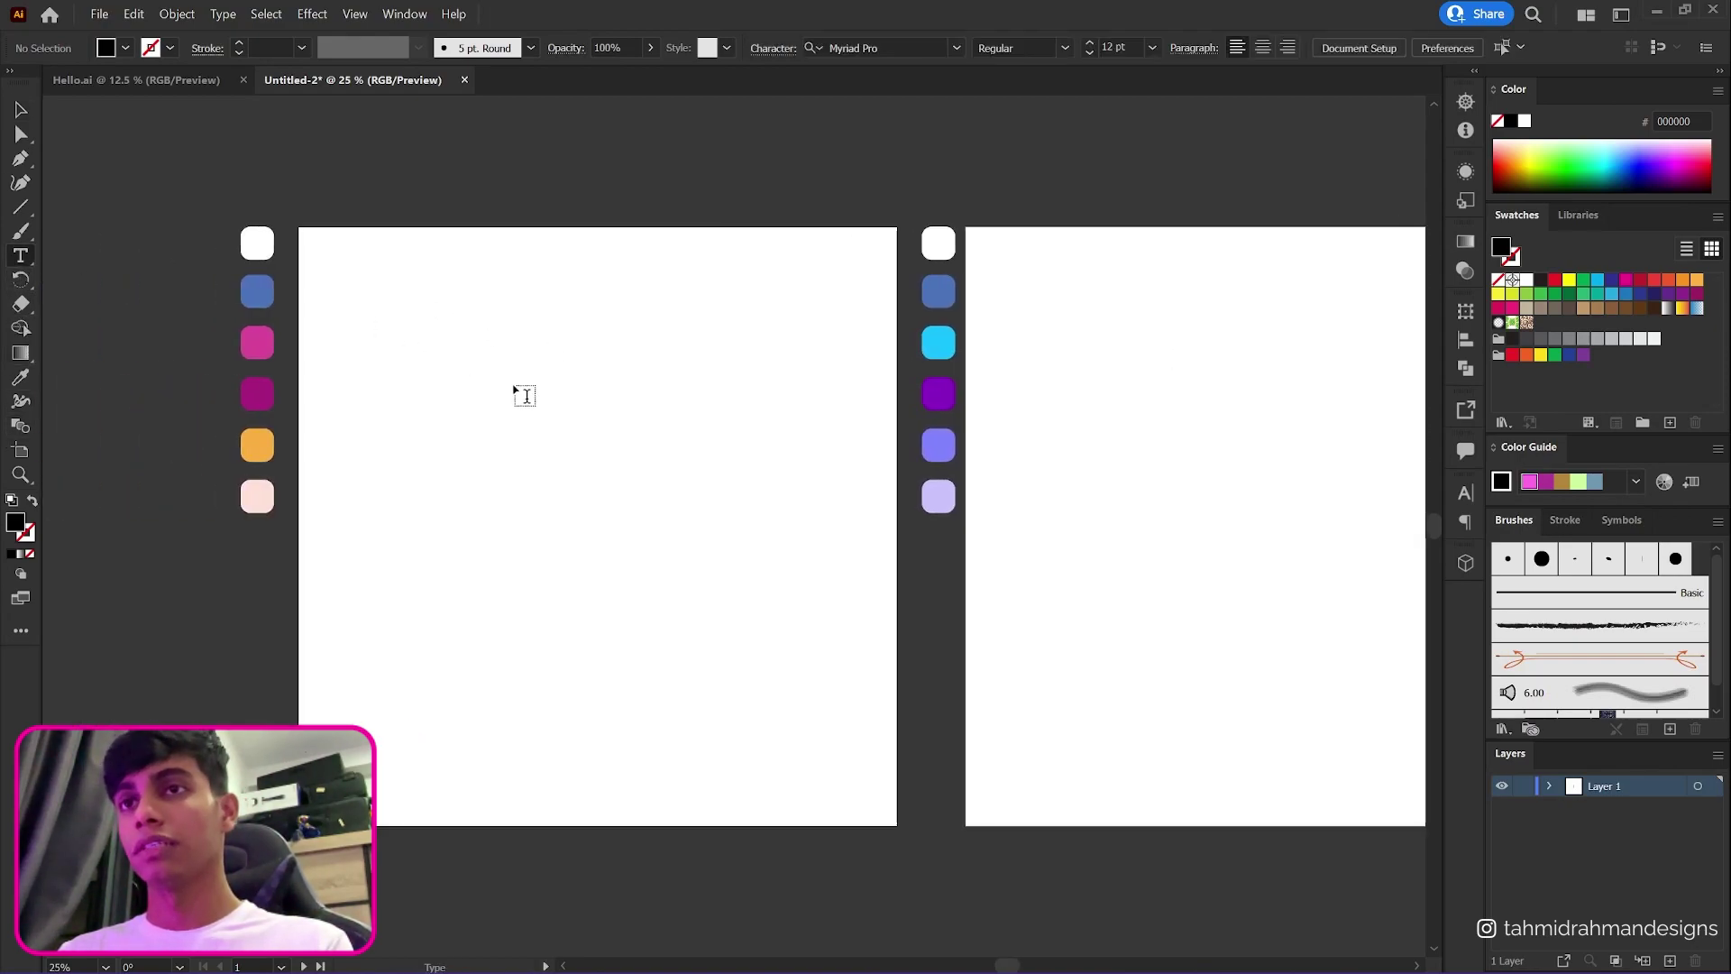
left_click(20, 111)
left_click_drag(540, 390, 674, 473)
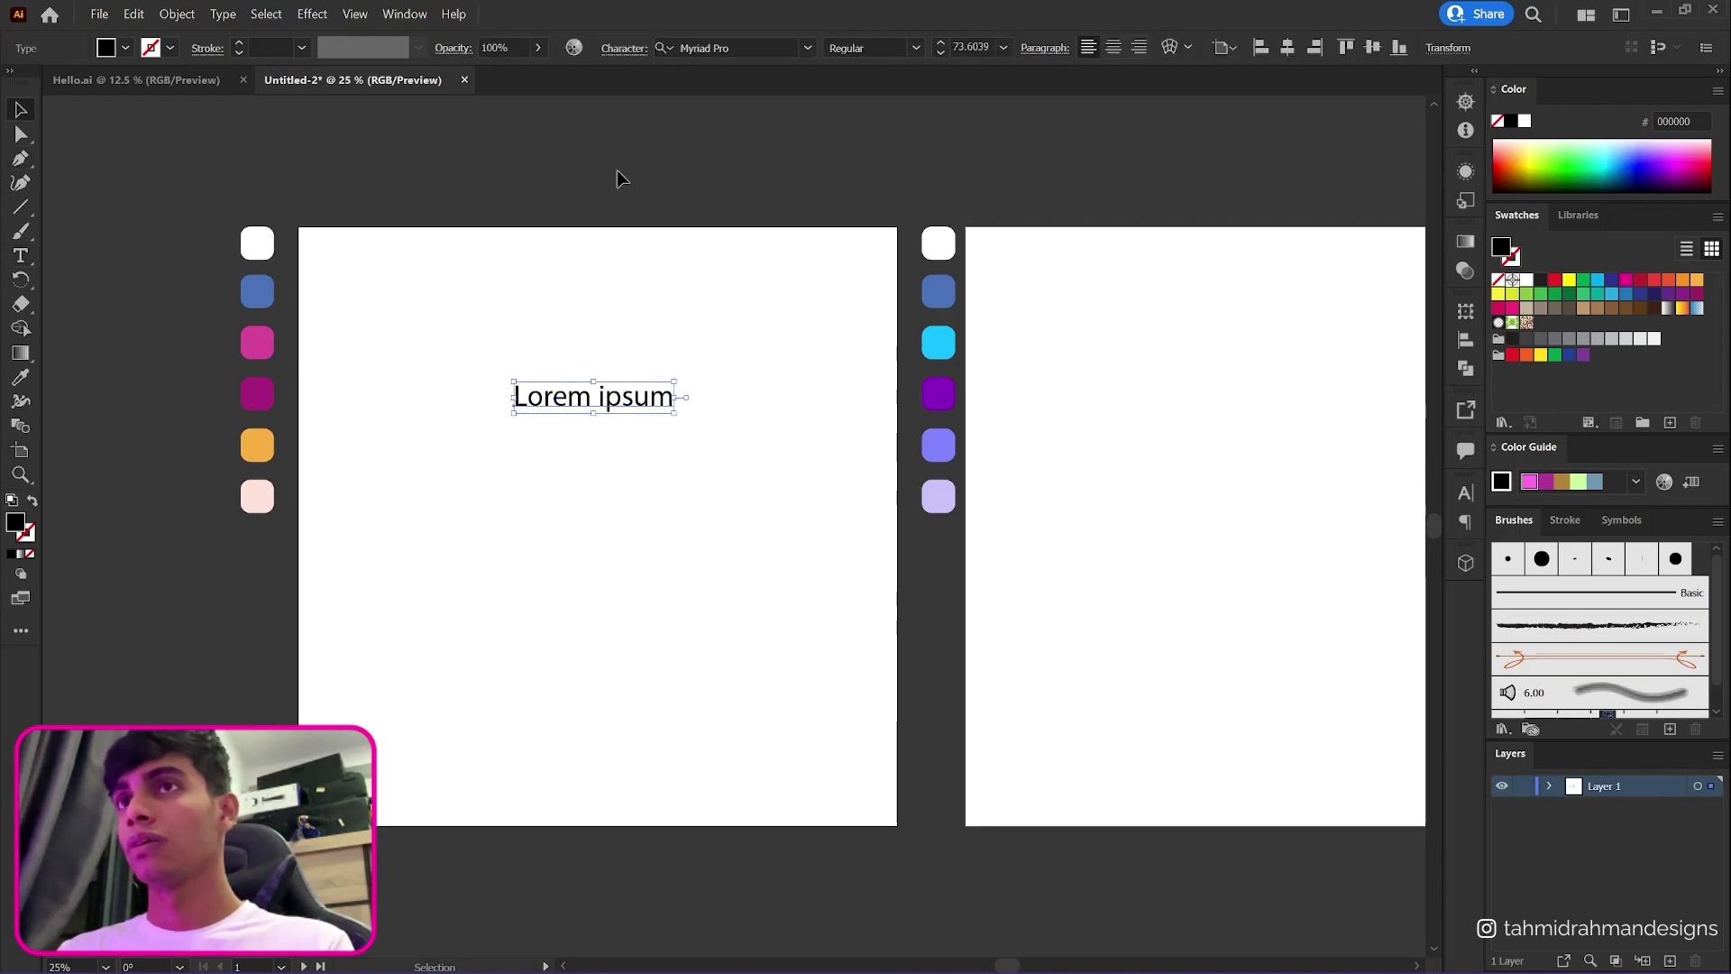
- Change the placeholder text's font to Haettenschweiler
left_click(626, 51)
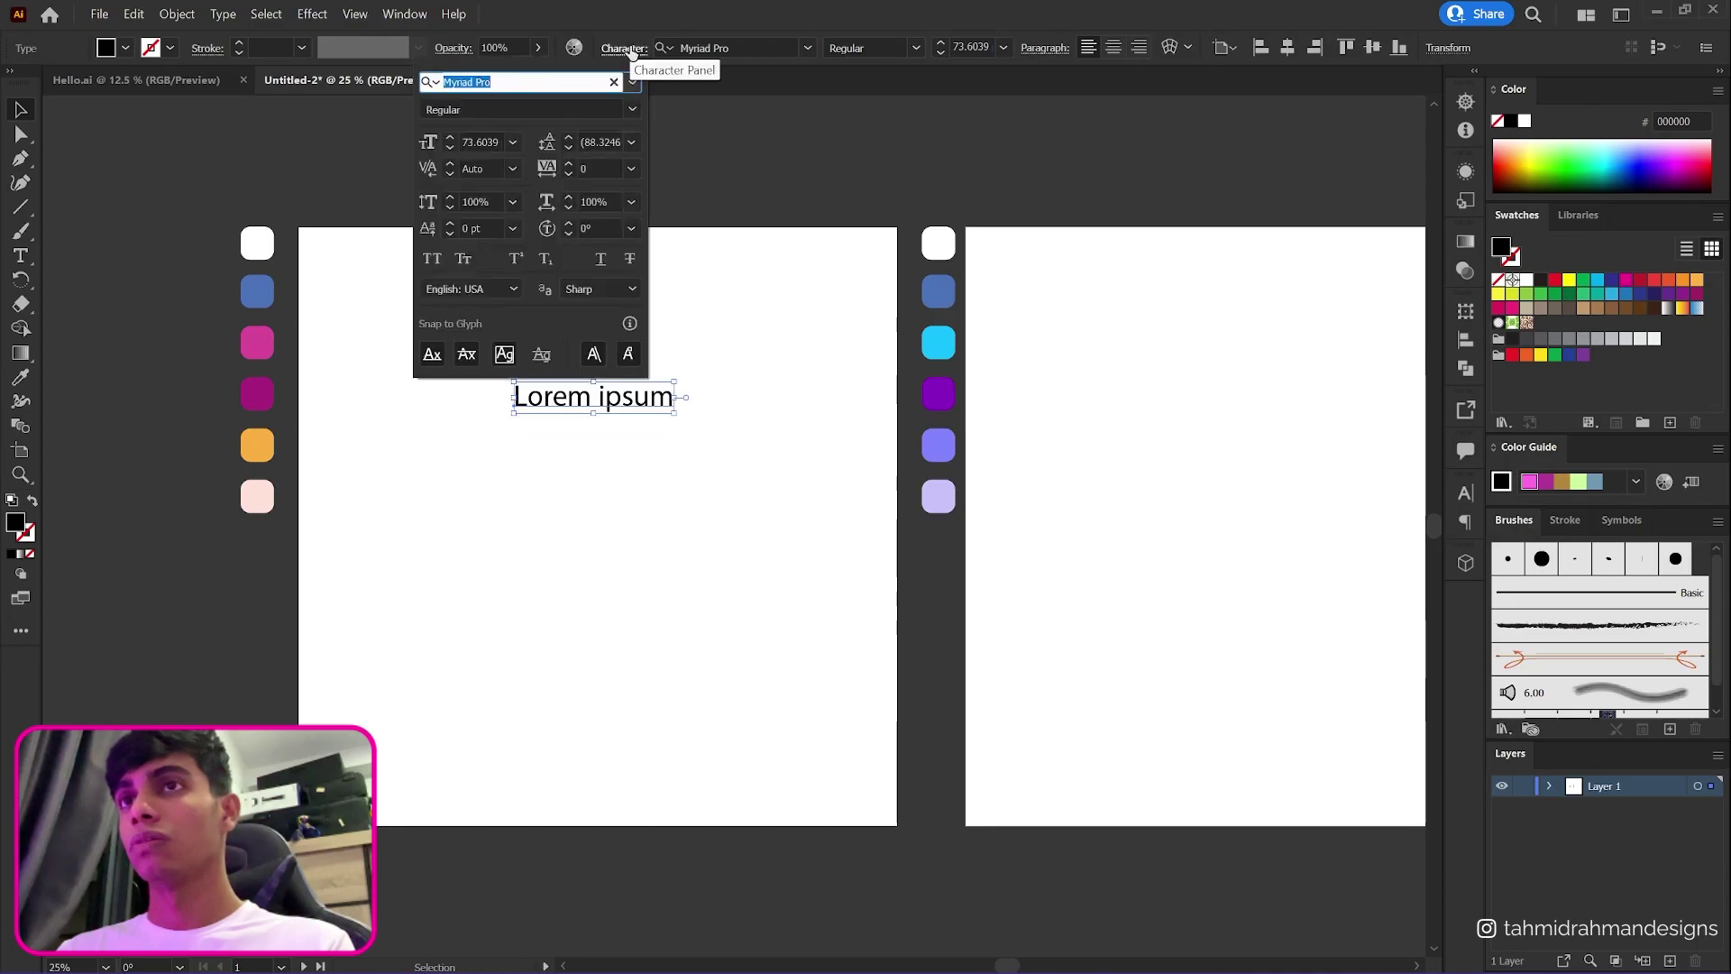
left_click(808, 49)
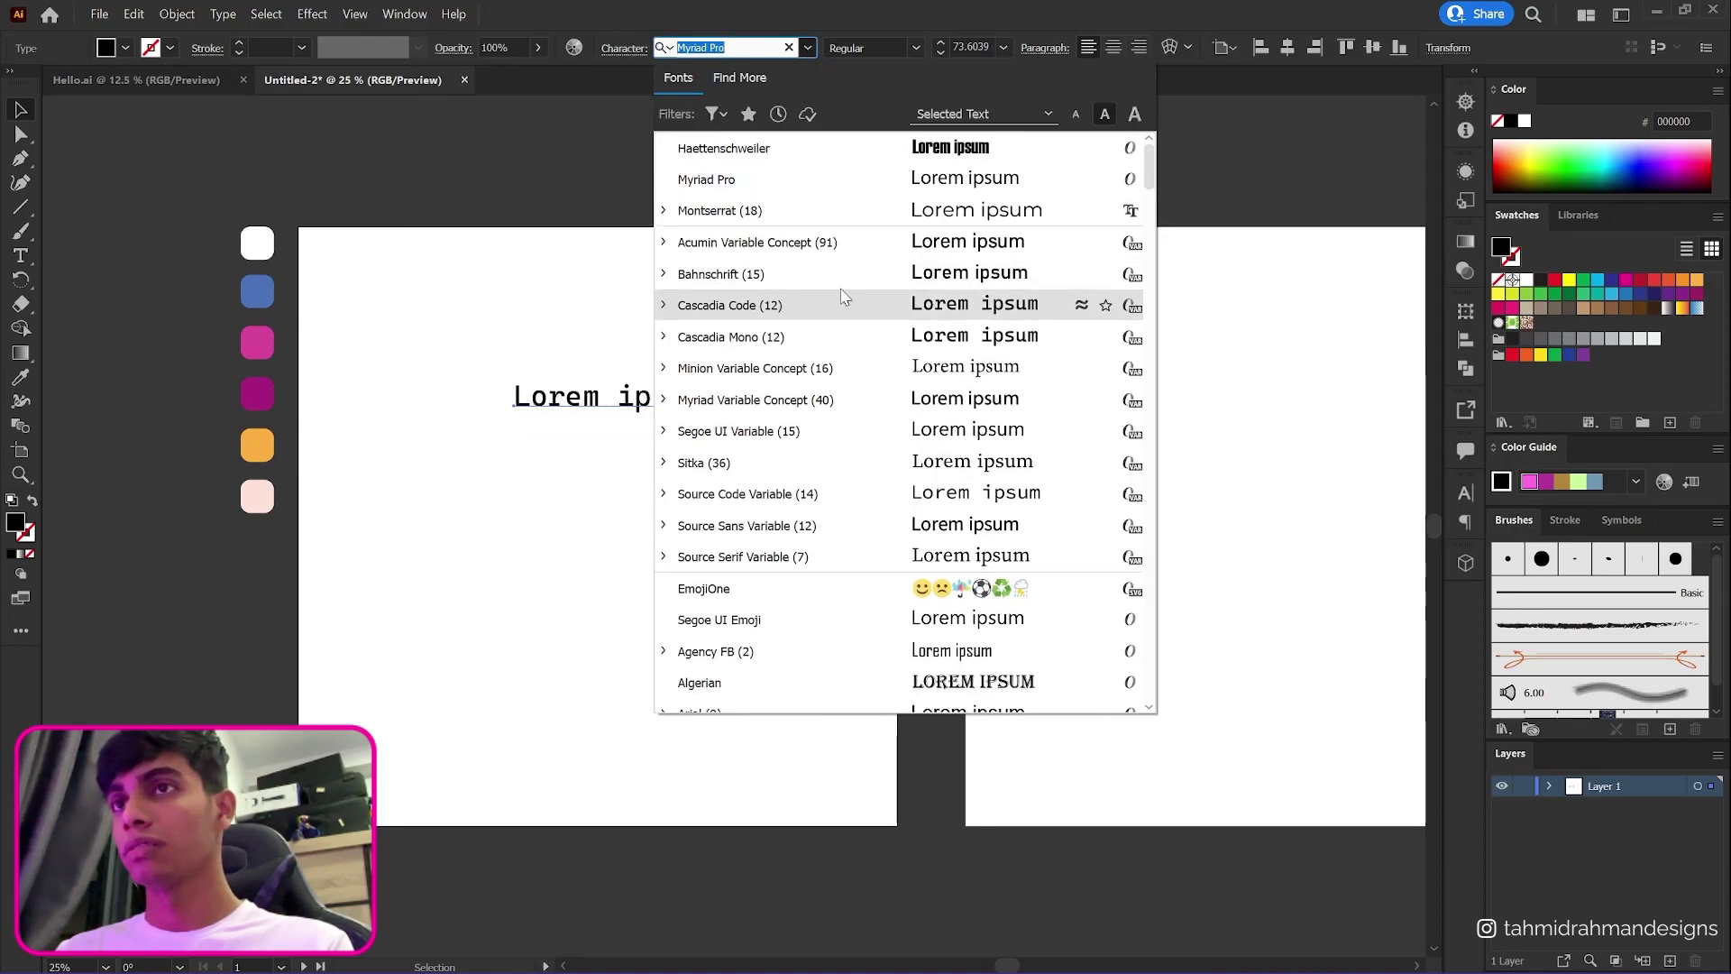
left_click(771, 153)
left_click(806, 49)
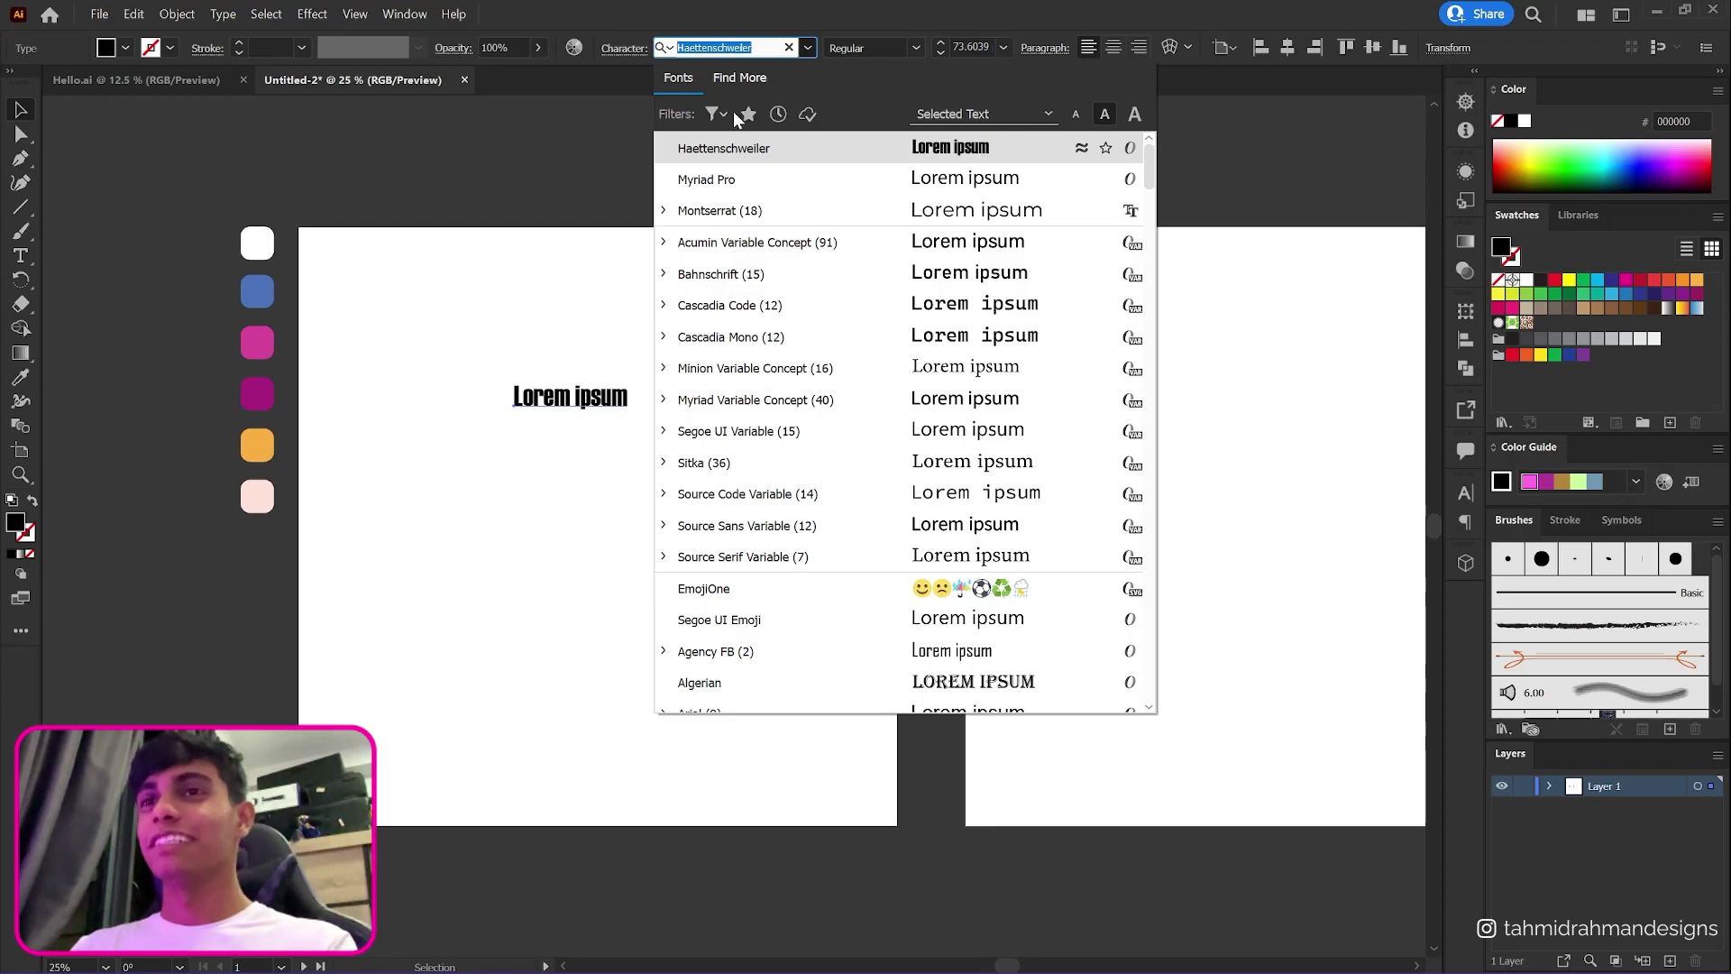
left_click(622, 448)
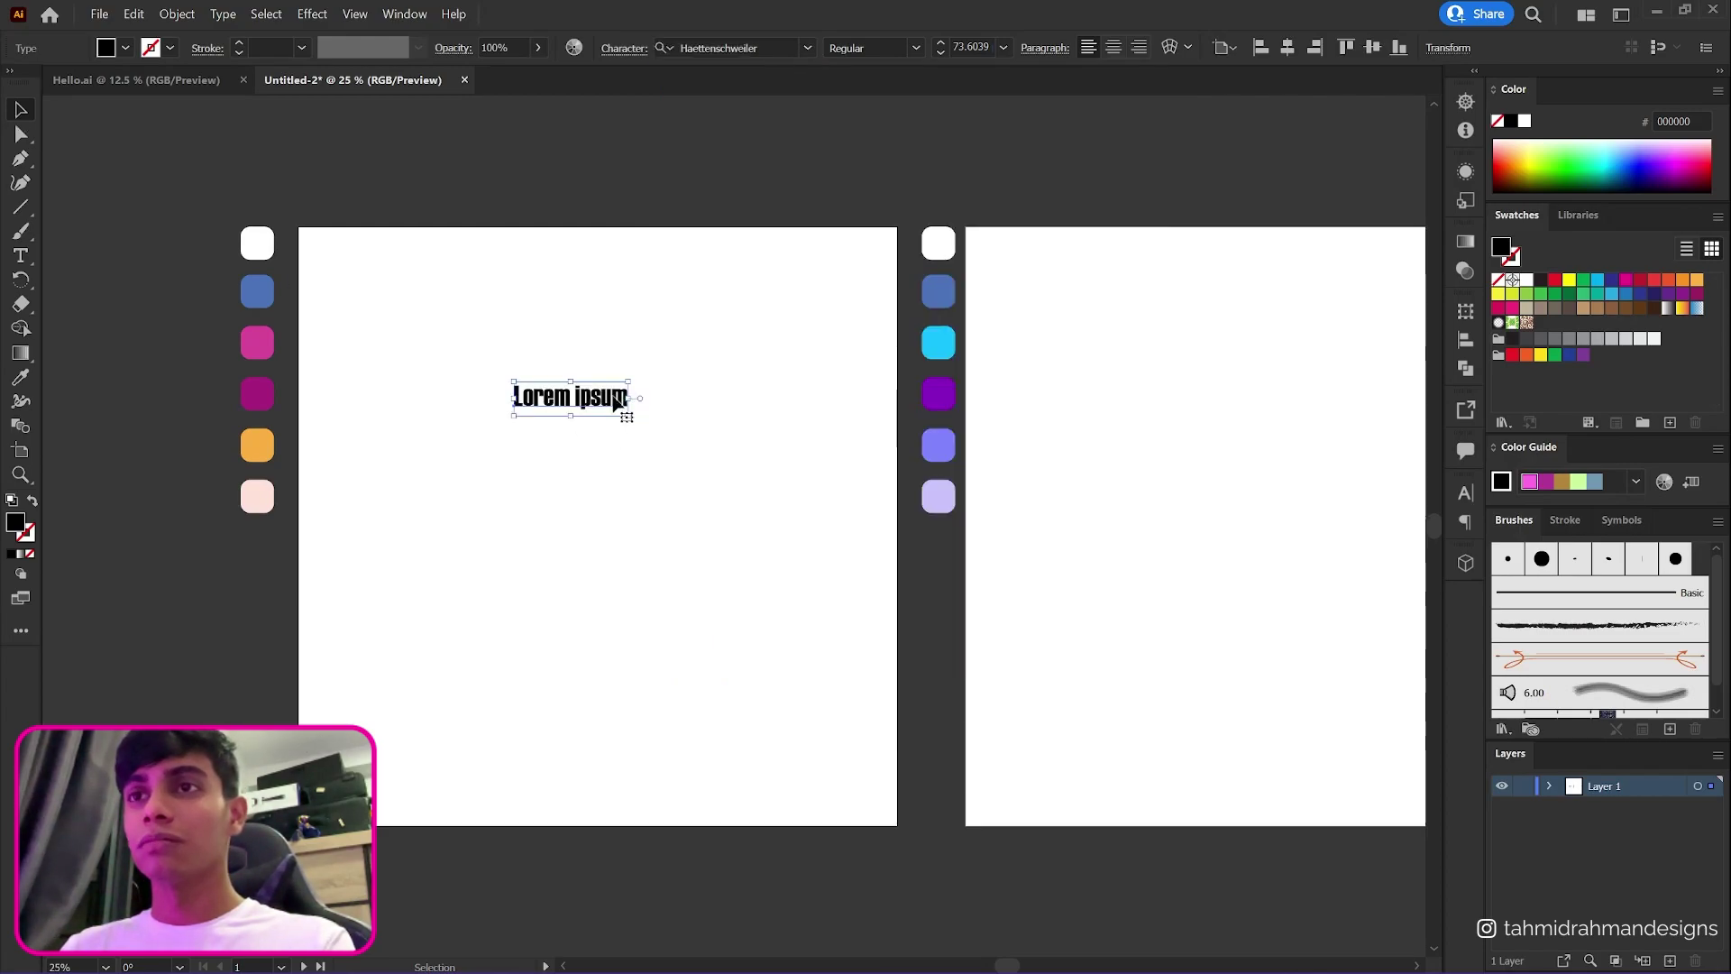
- Replace the placeholder text with HELLO and keep the text object selected
double_click(622, 403)
key("ctrl+a")
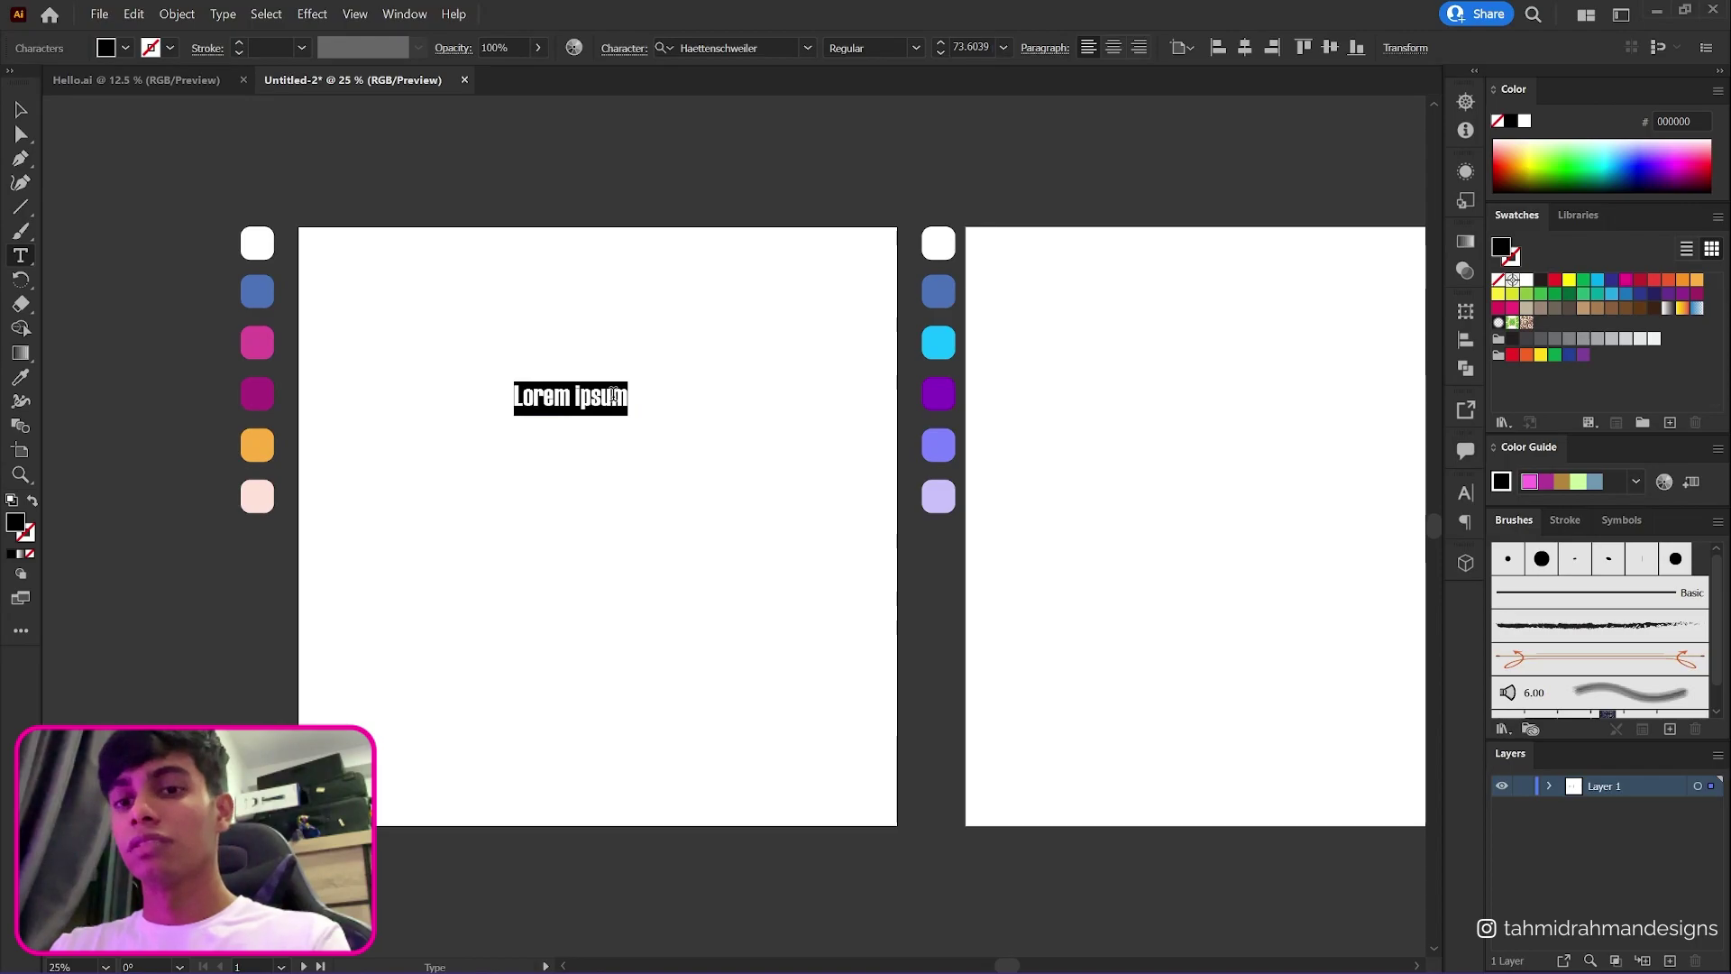
type("HELLO")
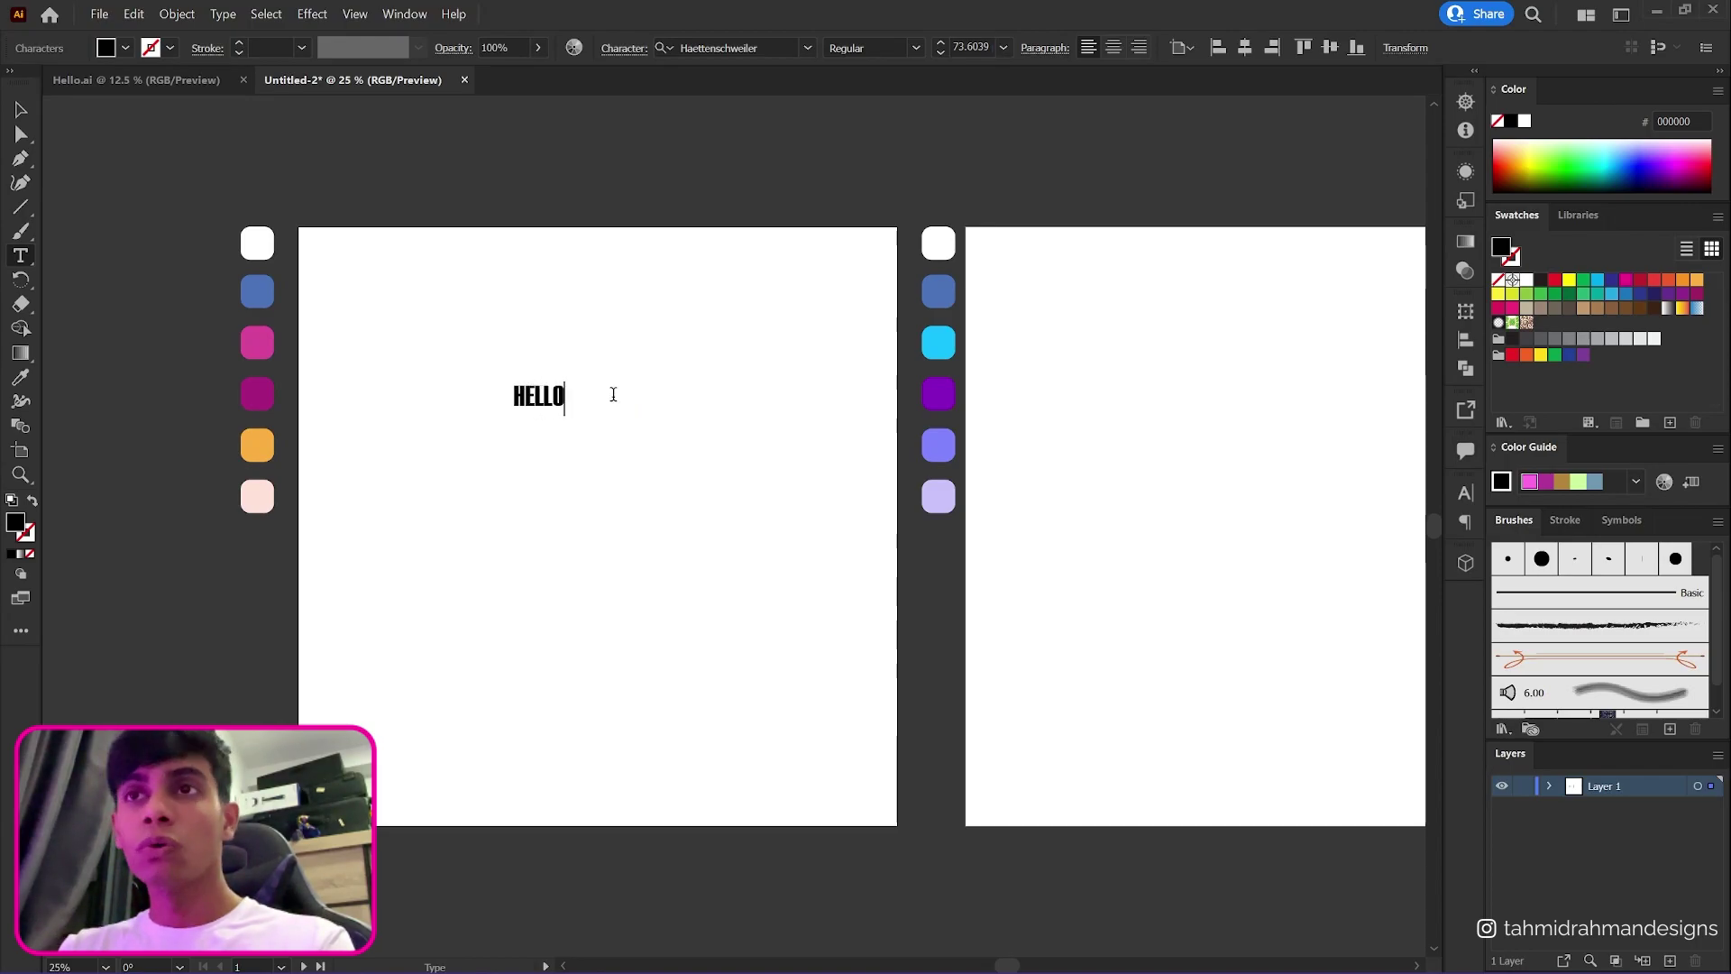
left_click(19, 110)
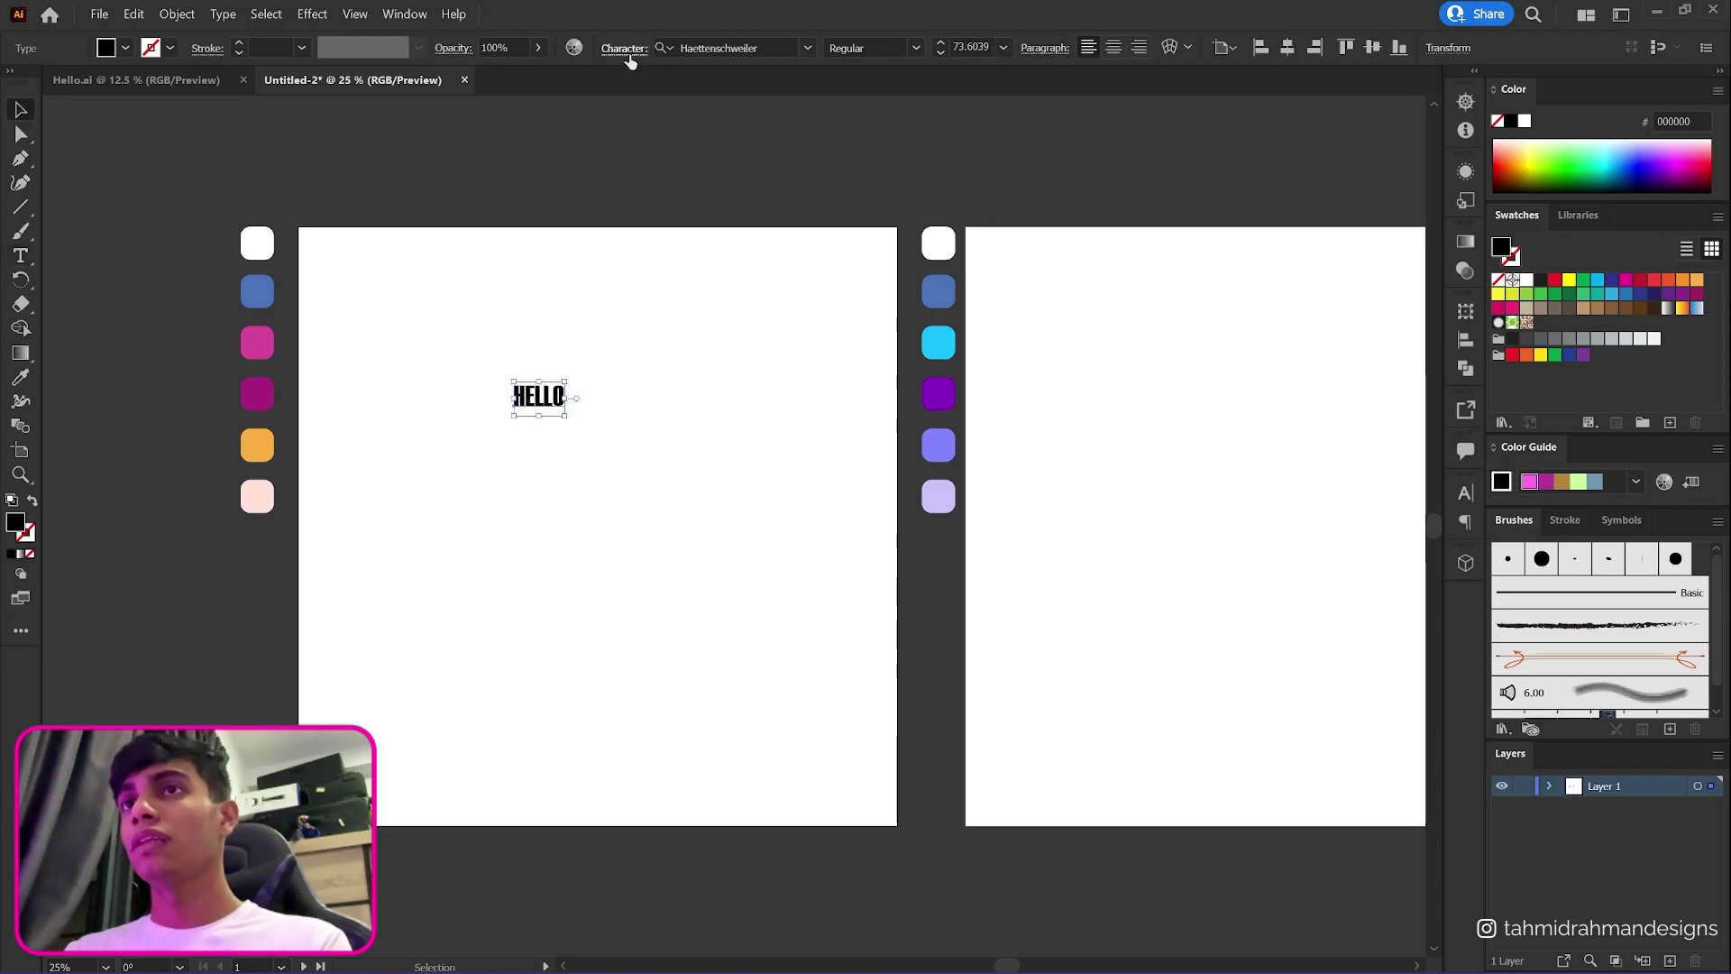
- Set the HELLO text's font size to 310 pt and its vertical scale to 300%
left_click(625, 49)
left_click(495, 143)
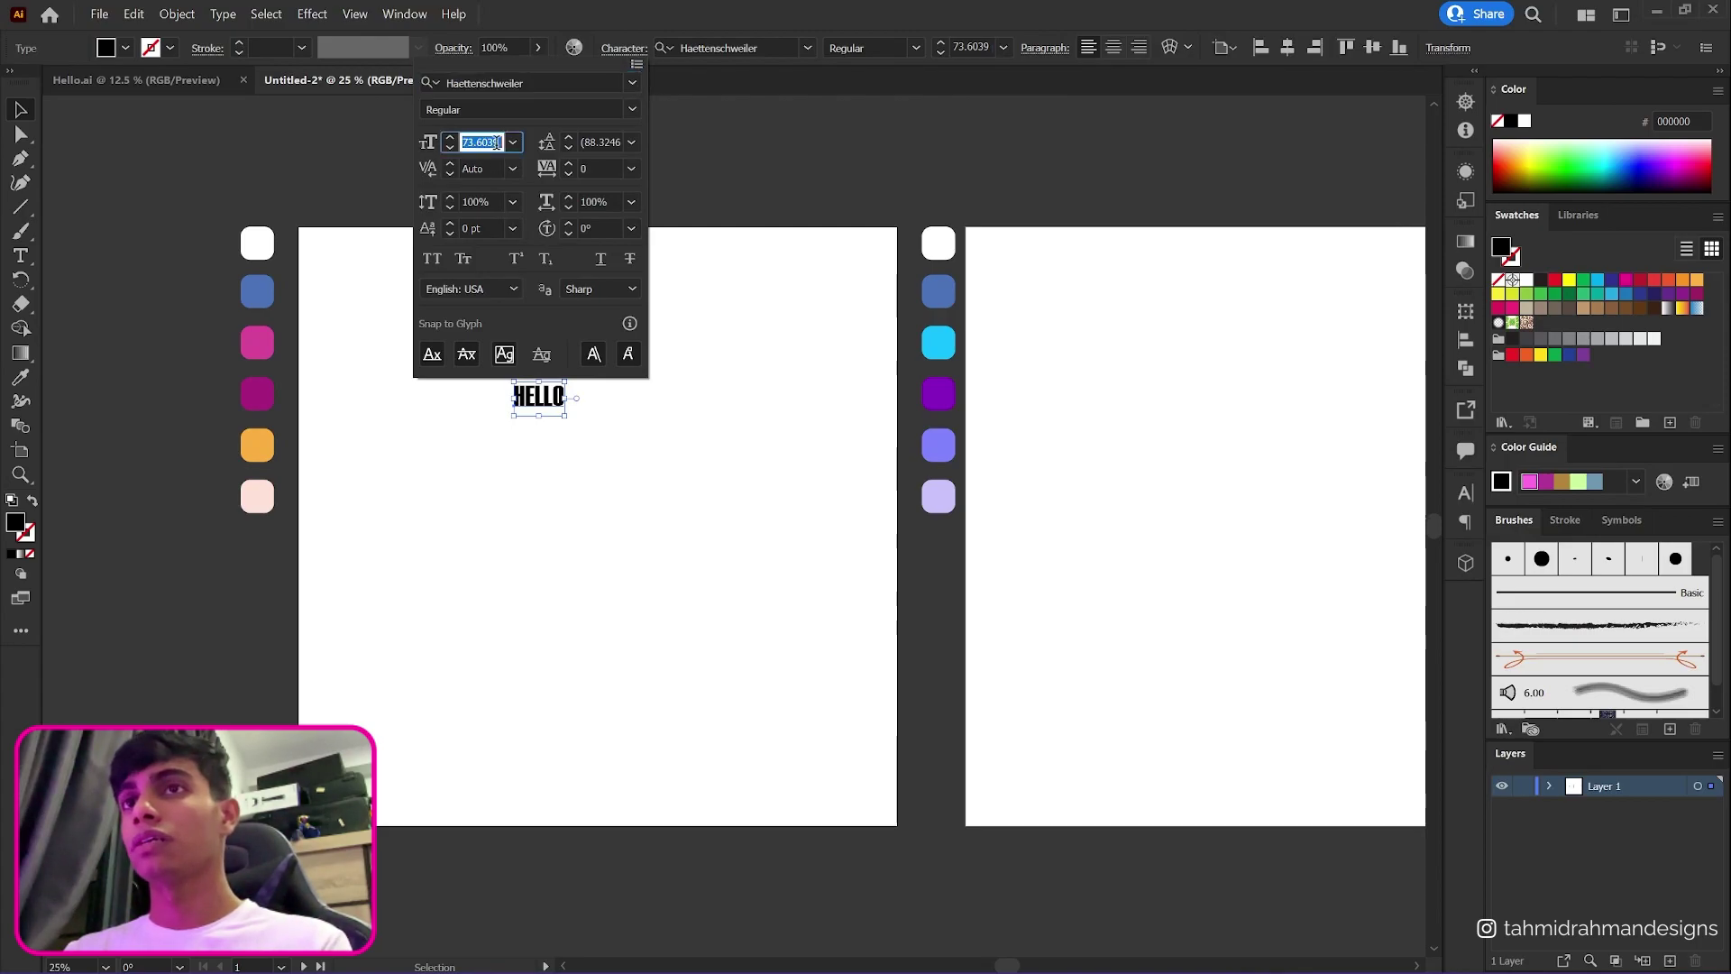
type("310pt")
key("Return")
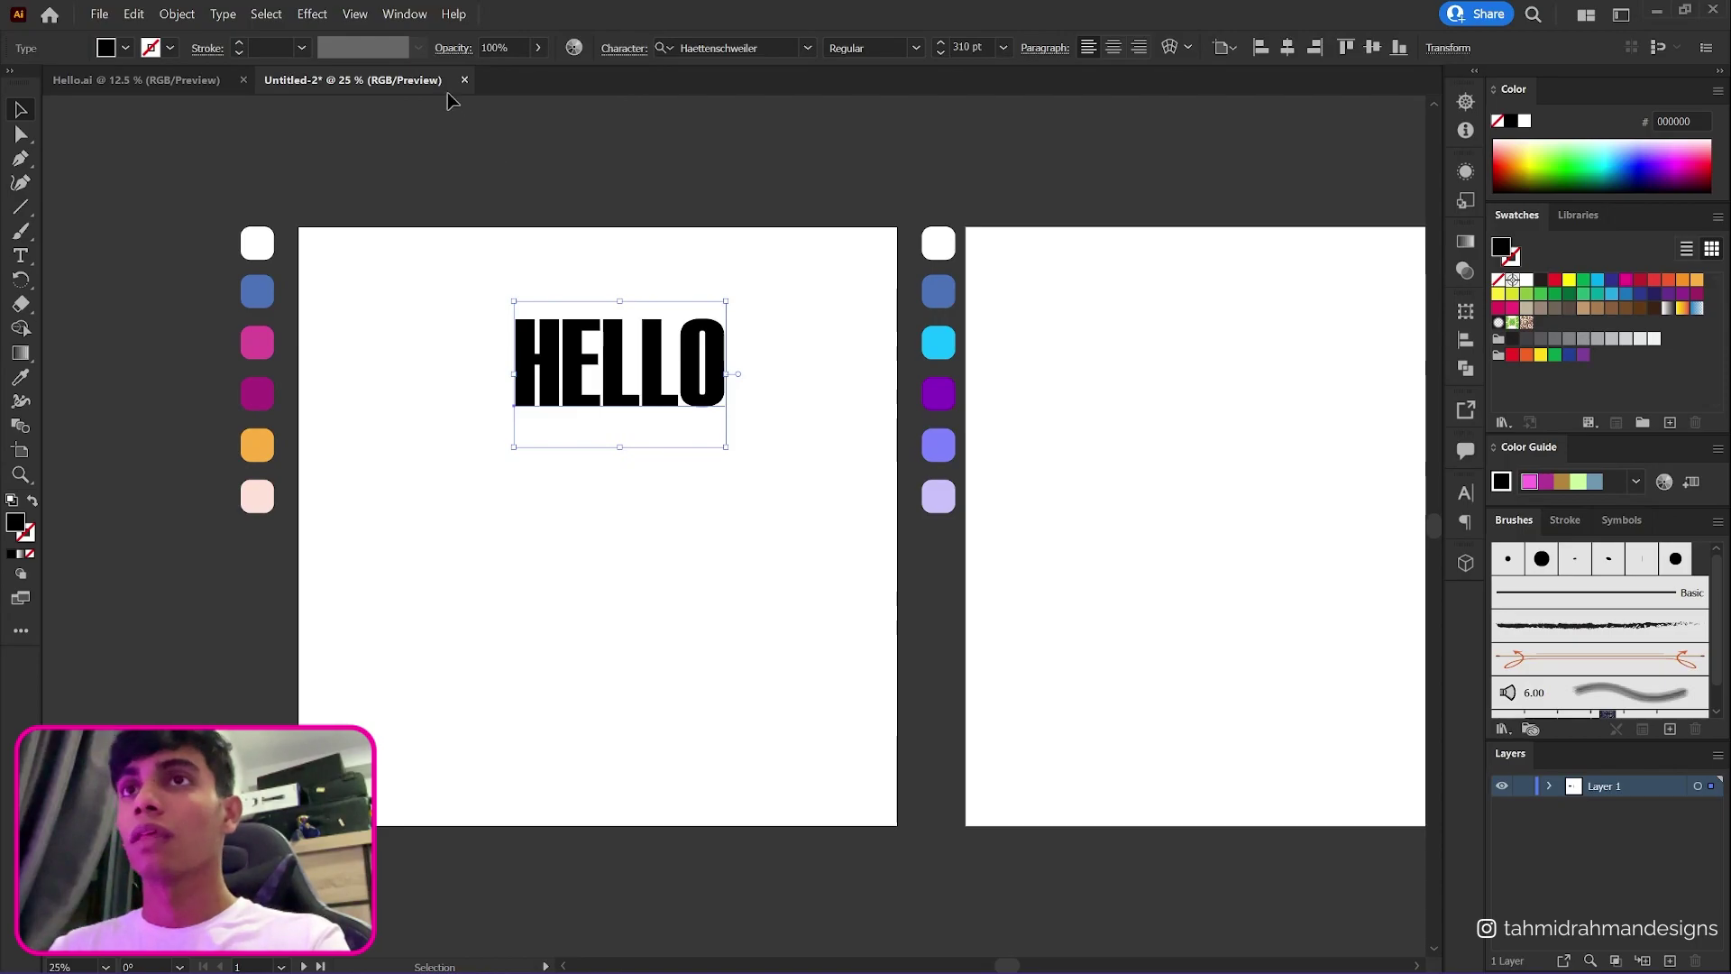
left_click(621, 49)
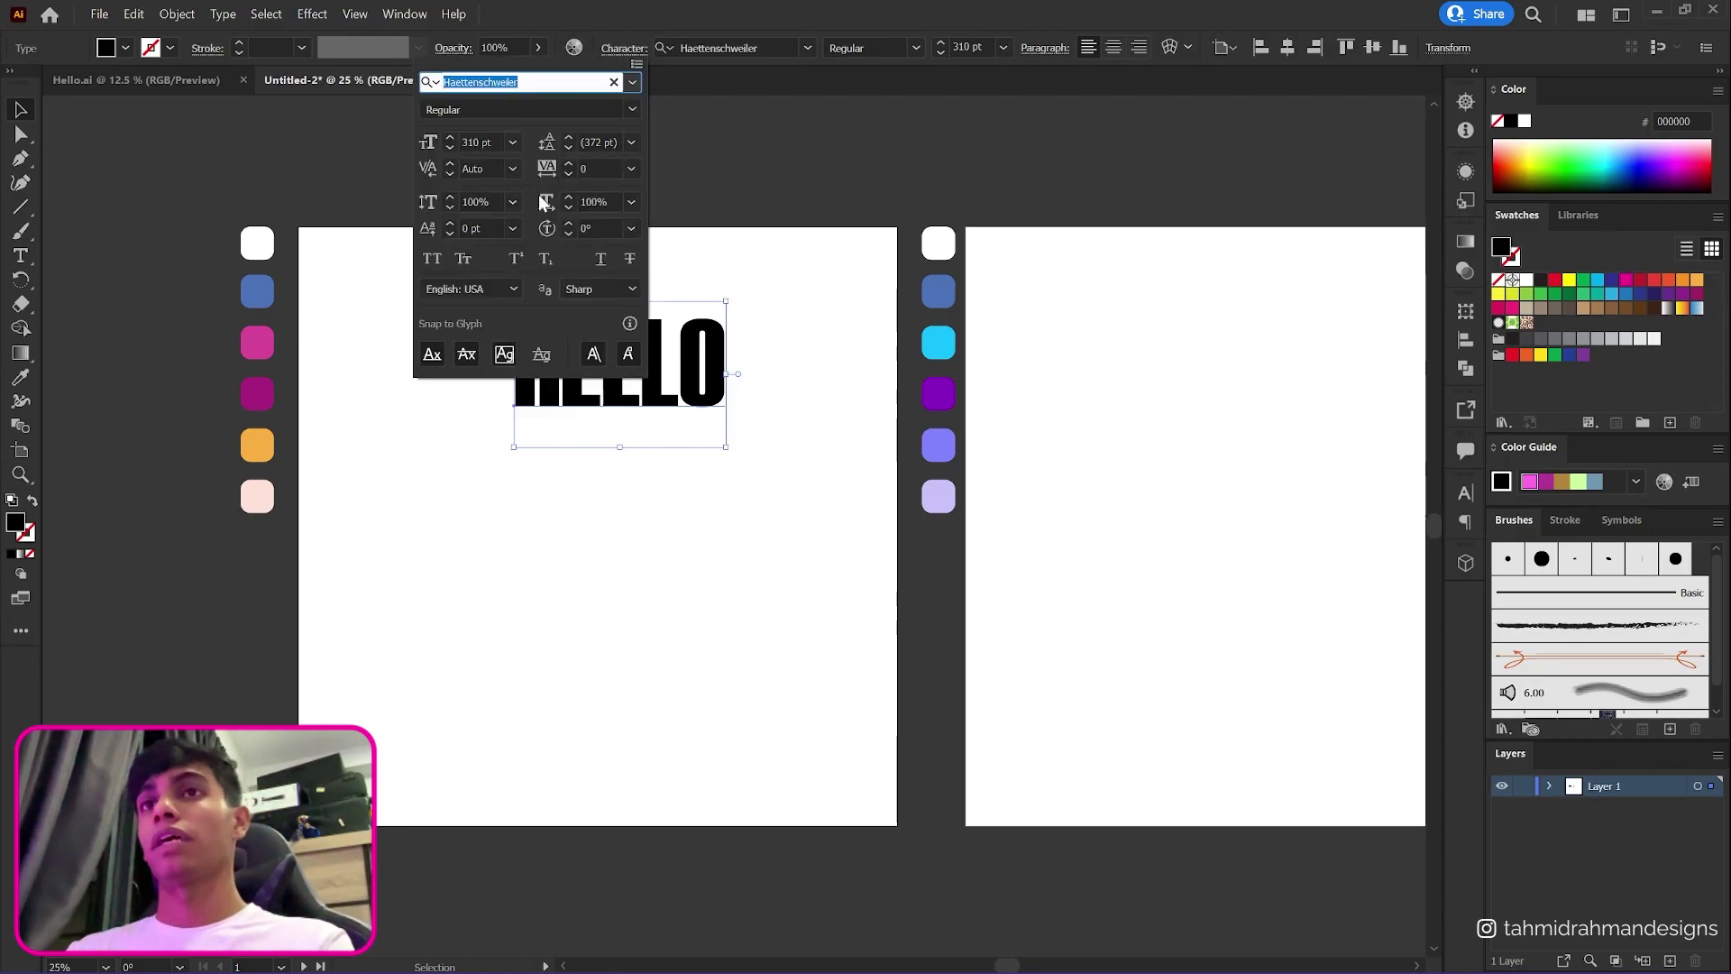
left_click(483, 202)
type("300")
key("Return")
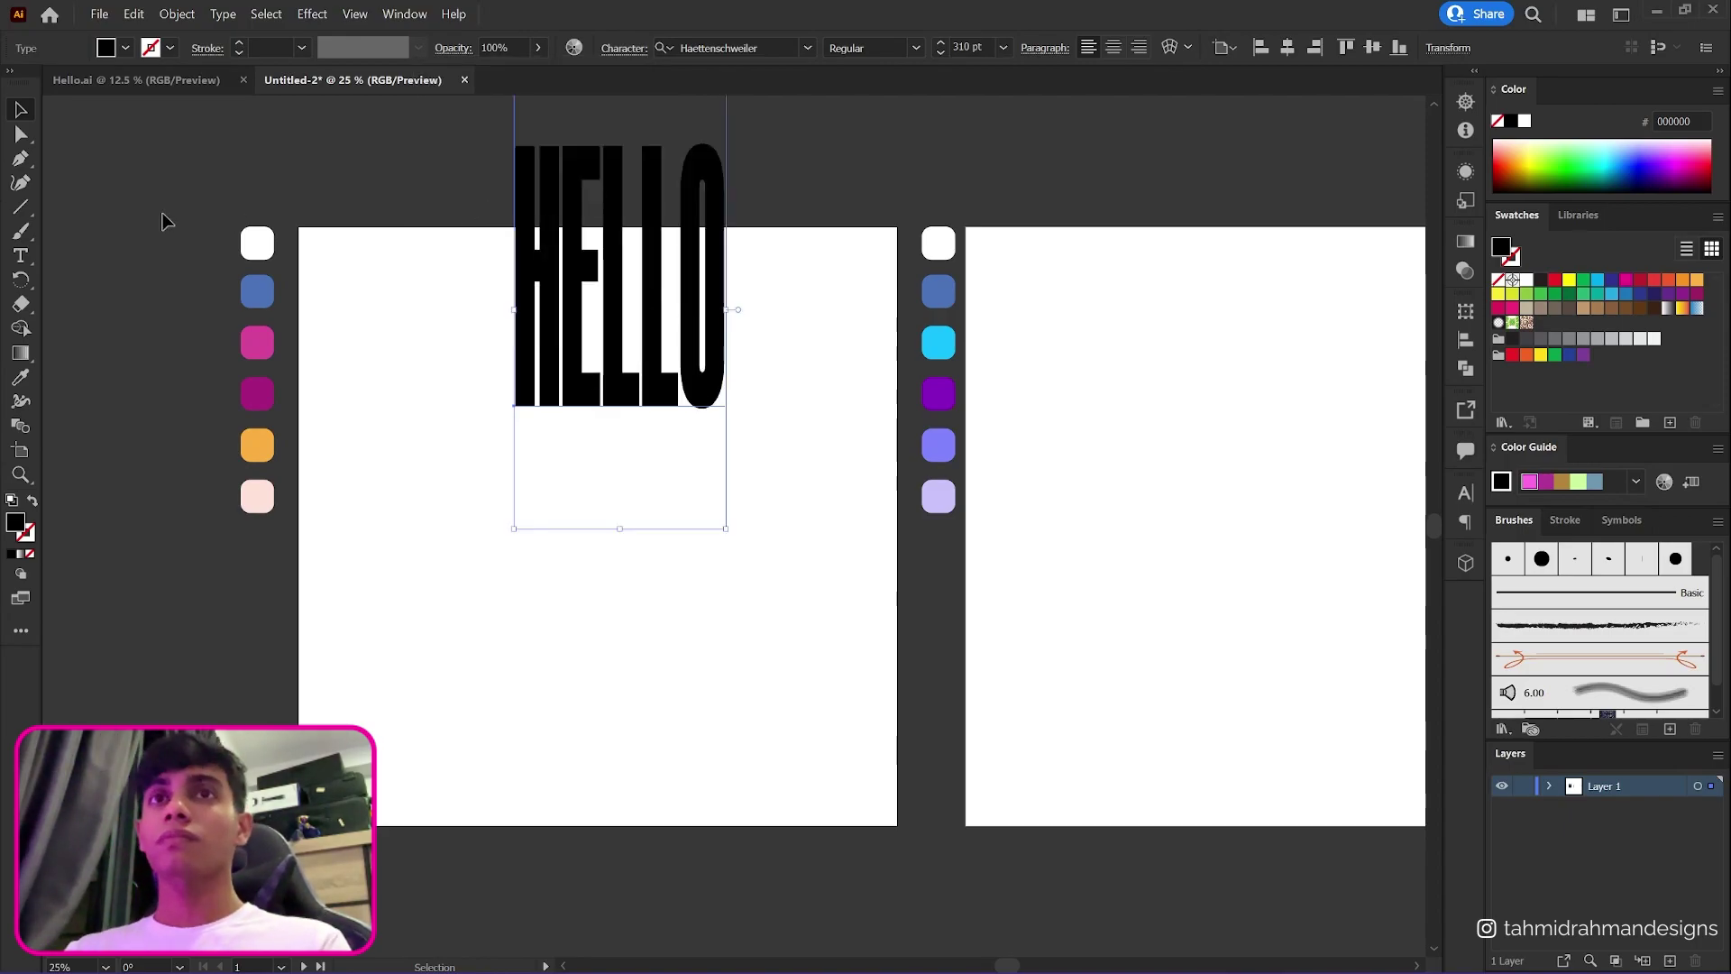
- Move the HELLO text down onto the first artboard and centre it horizontally and vertically
left_click_drag(719, 313, 700, 530)
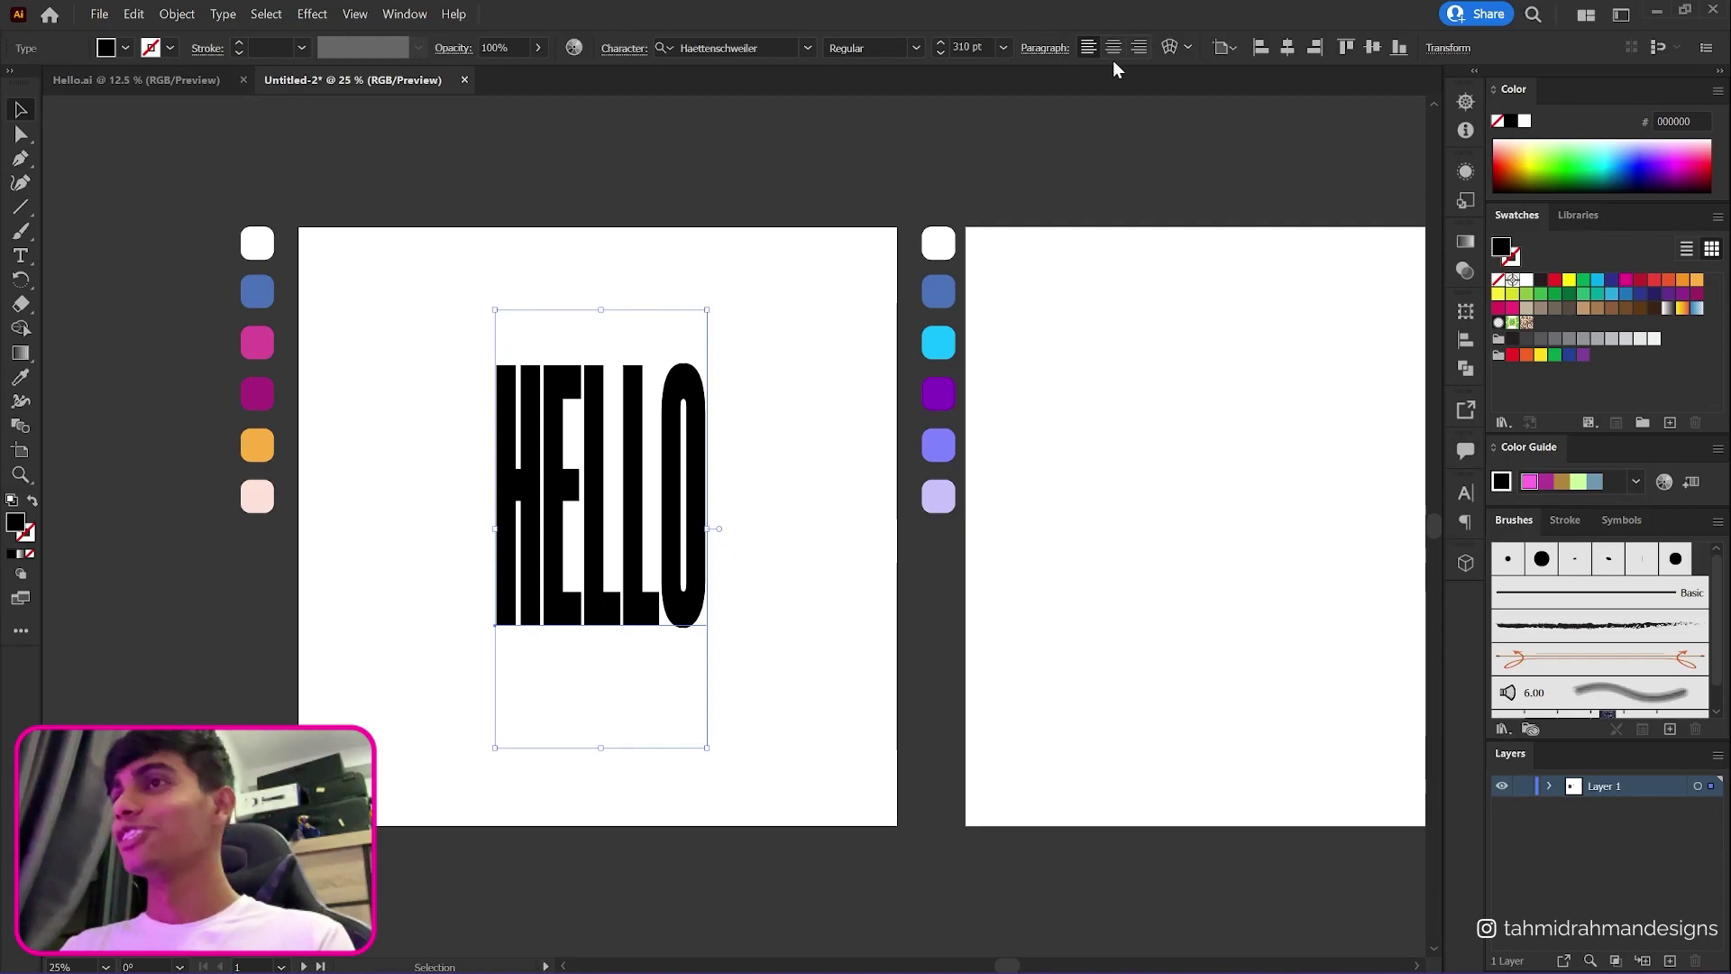
left_click(1288, 48)
left_click(1373, 47)
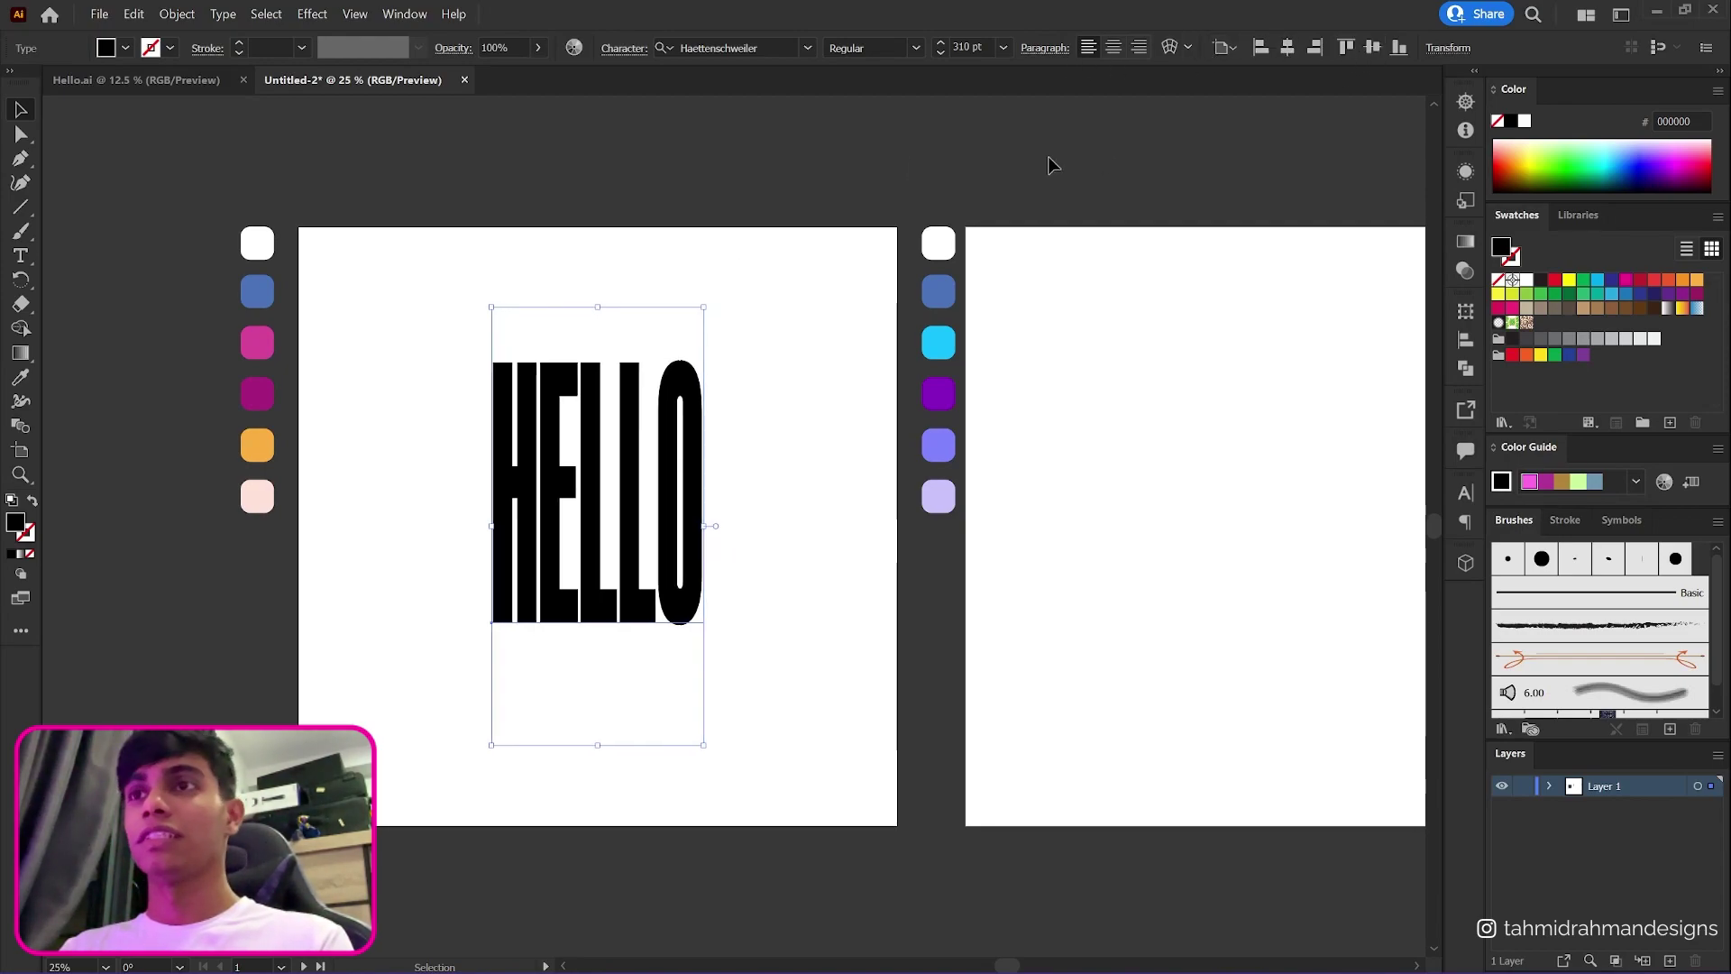
left_click(833, 171)
left_click(636, 398)
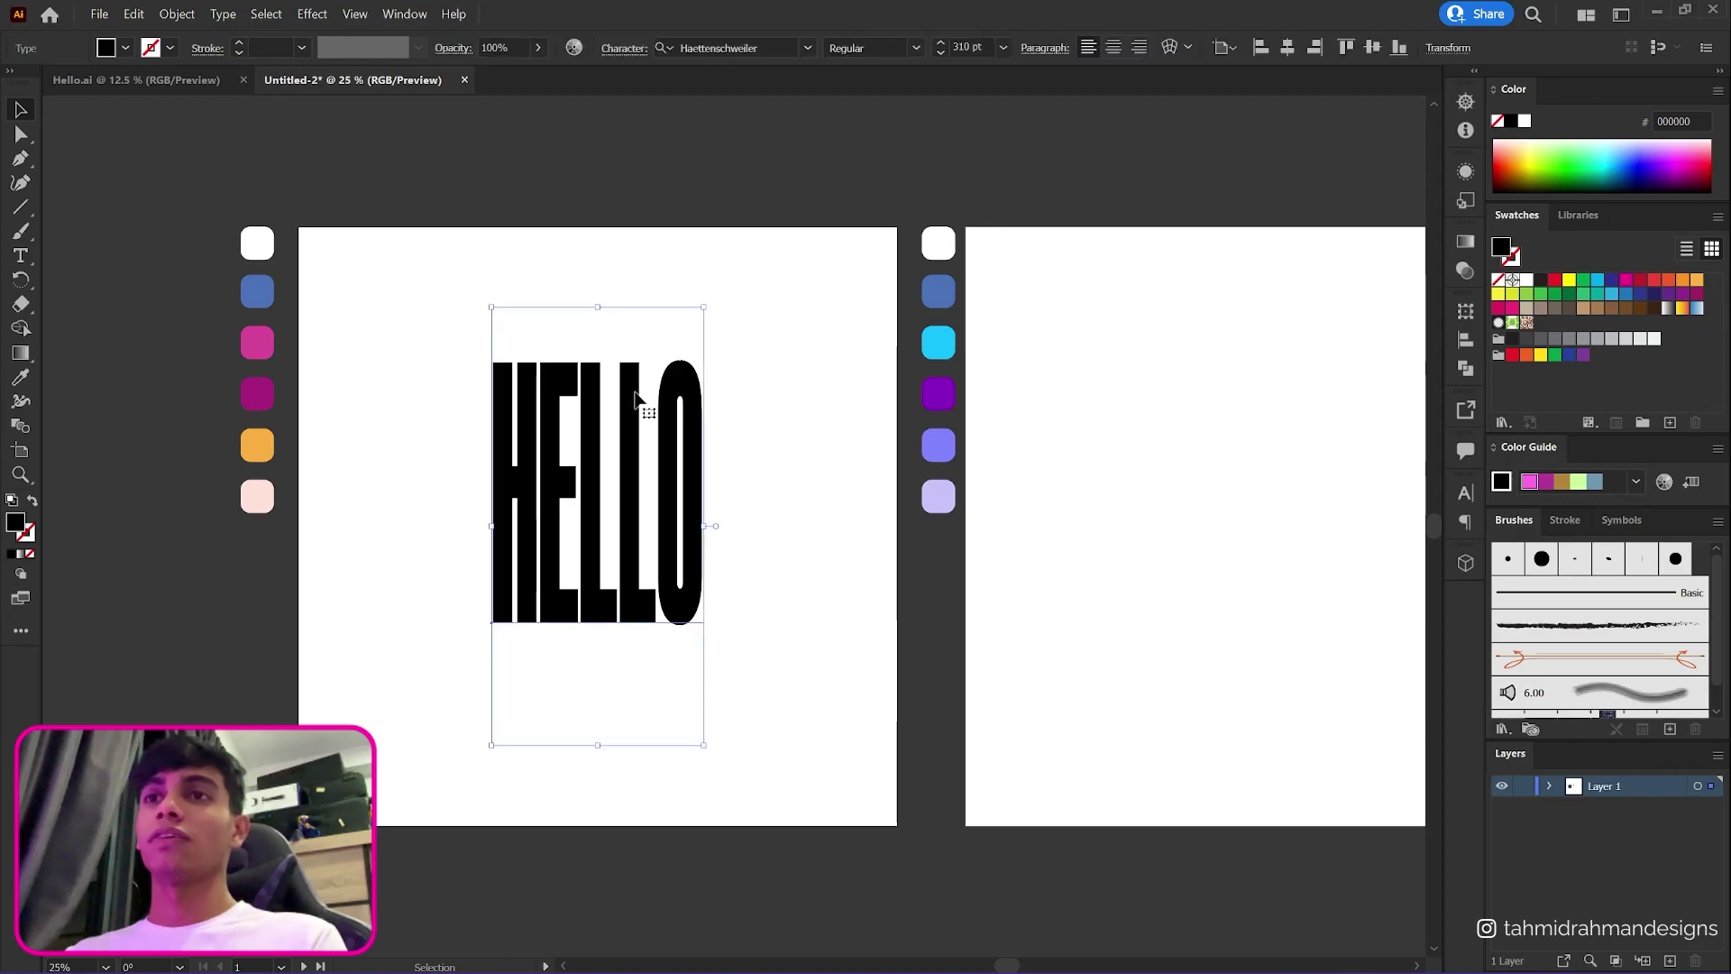
- Apply the 3D Extrude & Bevel effect to the HELLO text
left_click(354, 15)
mouse_move(312, 14)
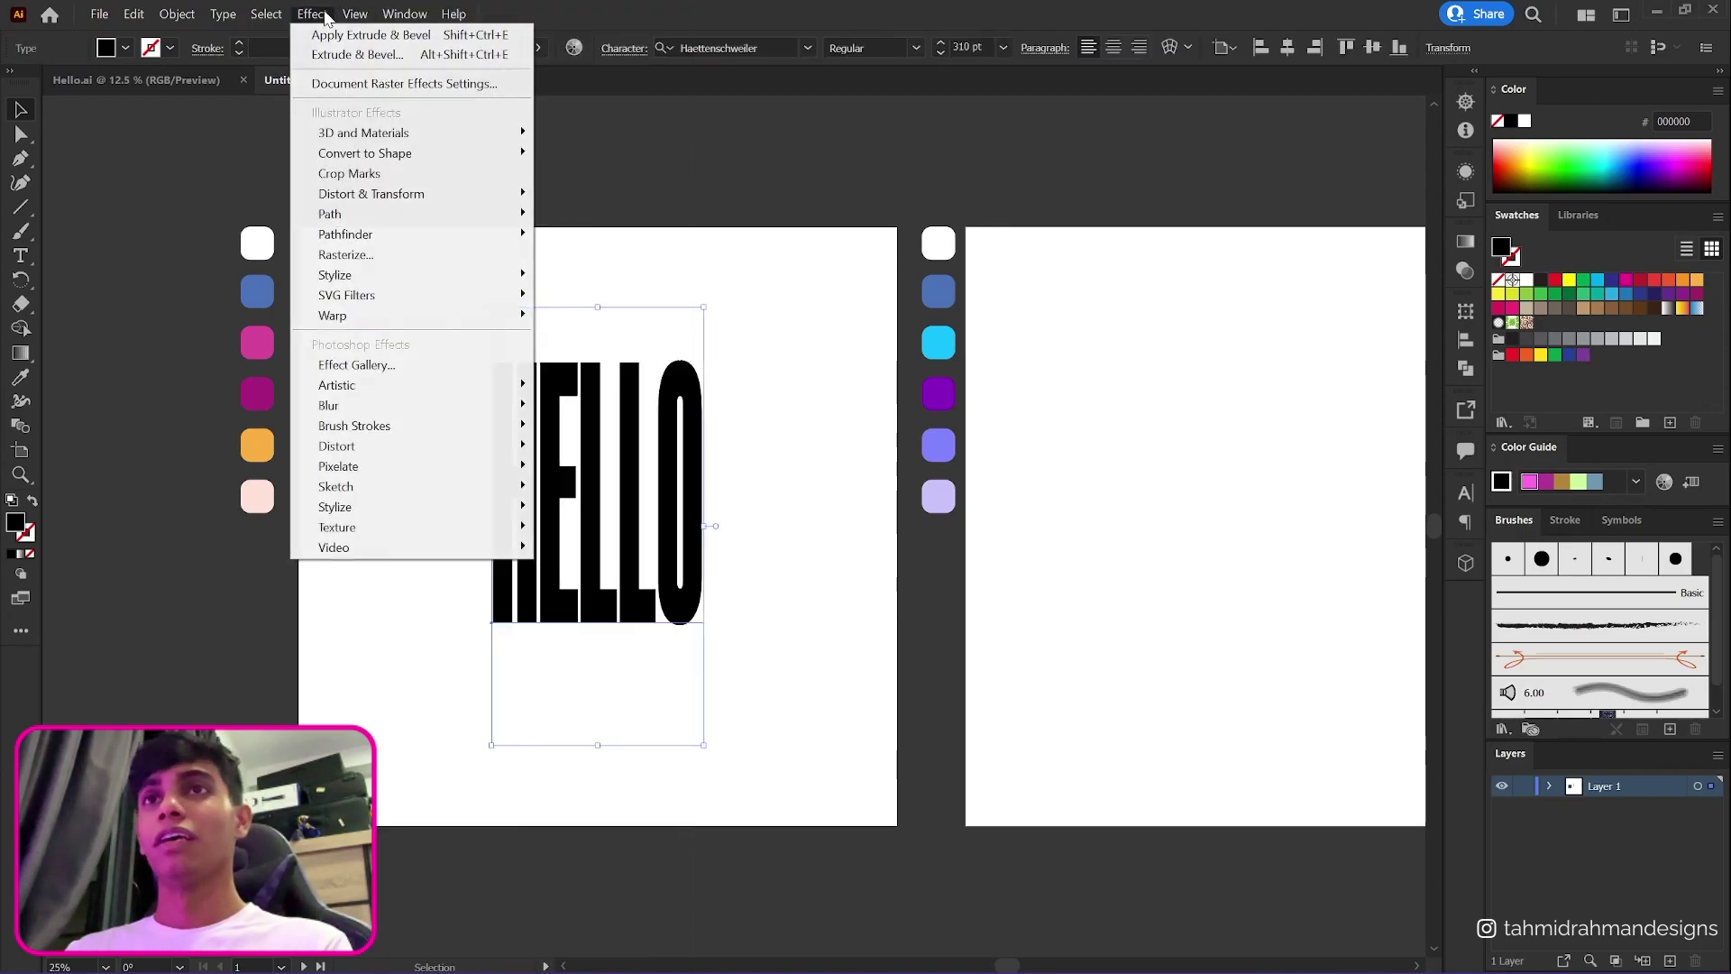
mouse_move(359, 142)
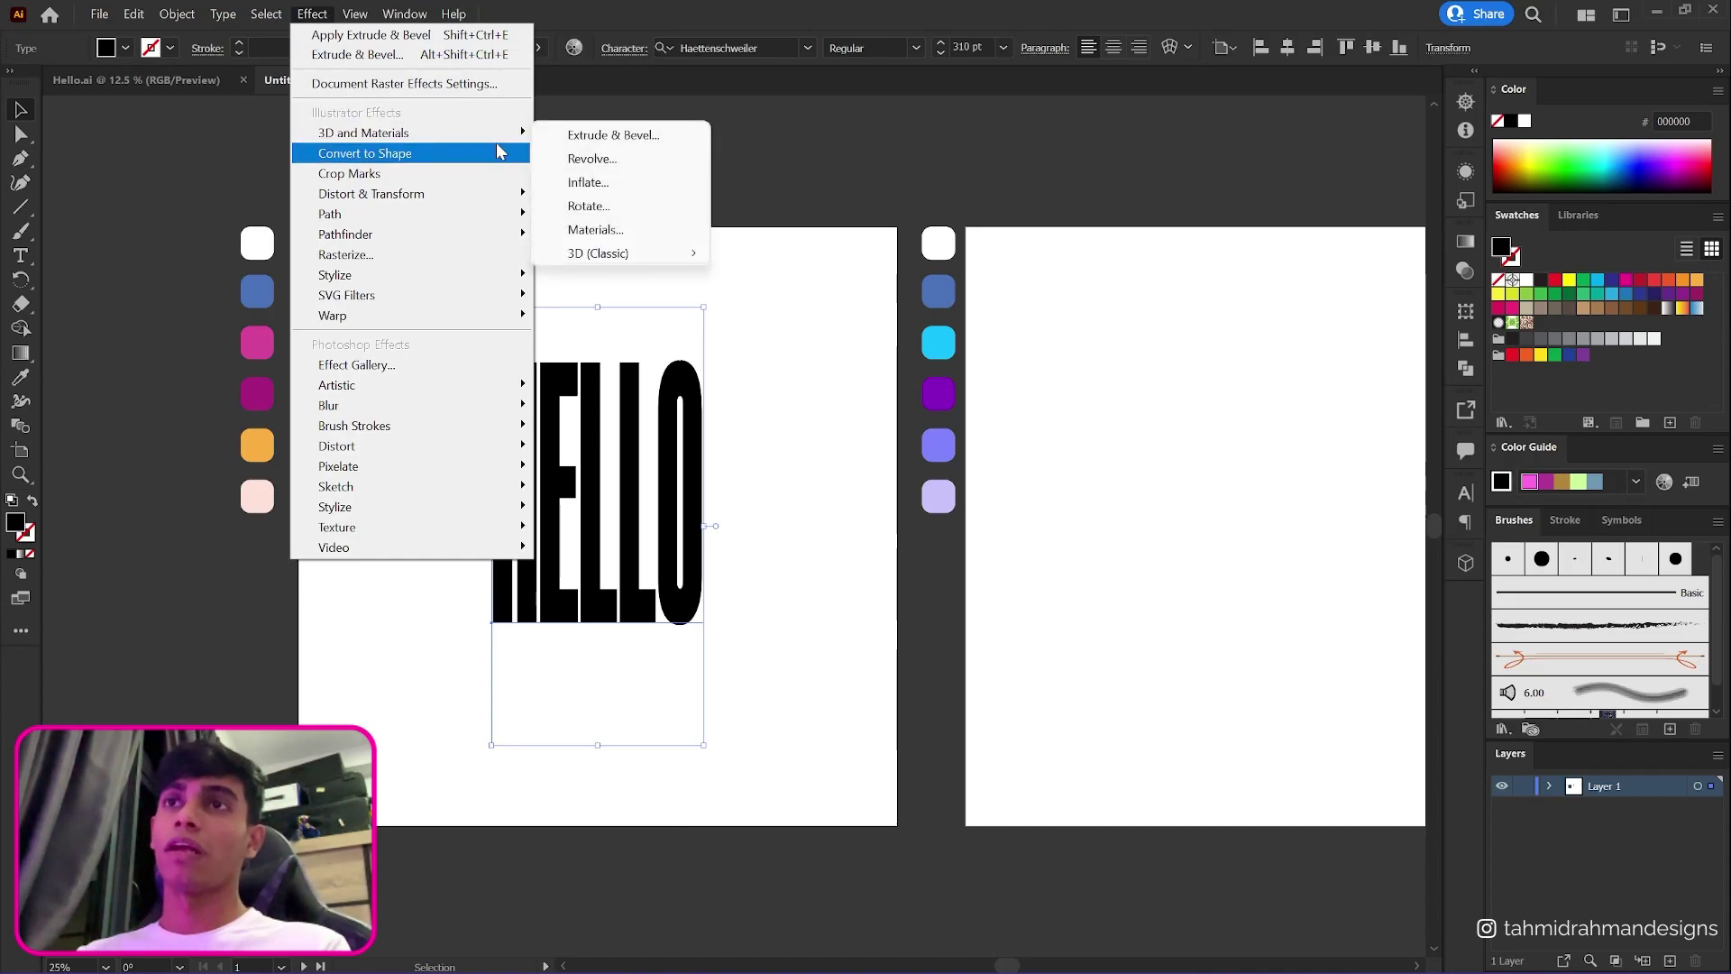
left_click(680, 146)
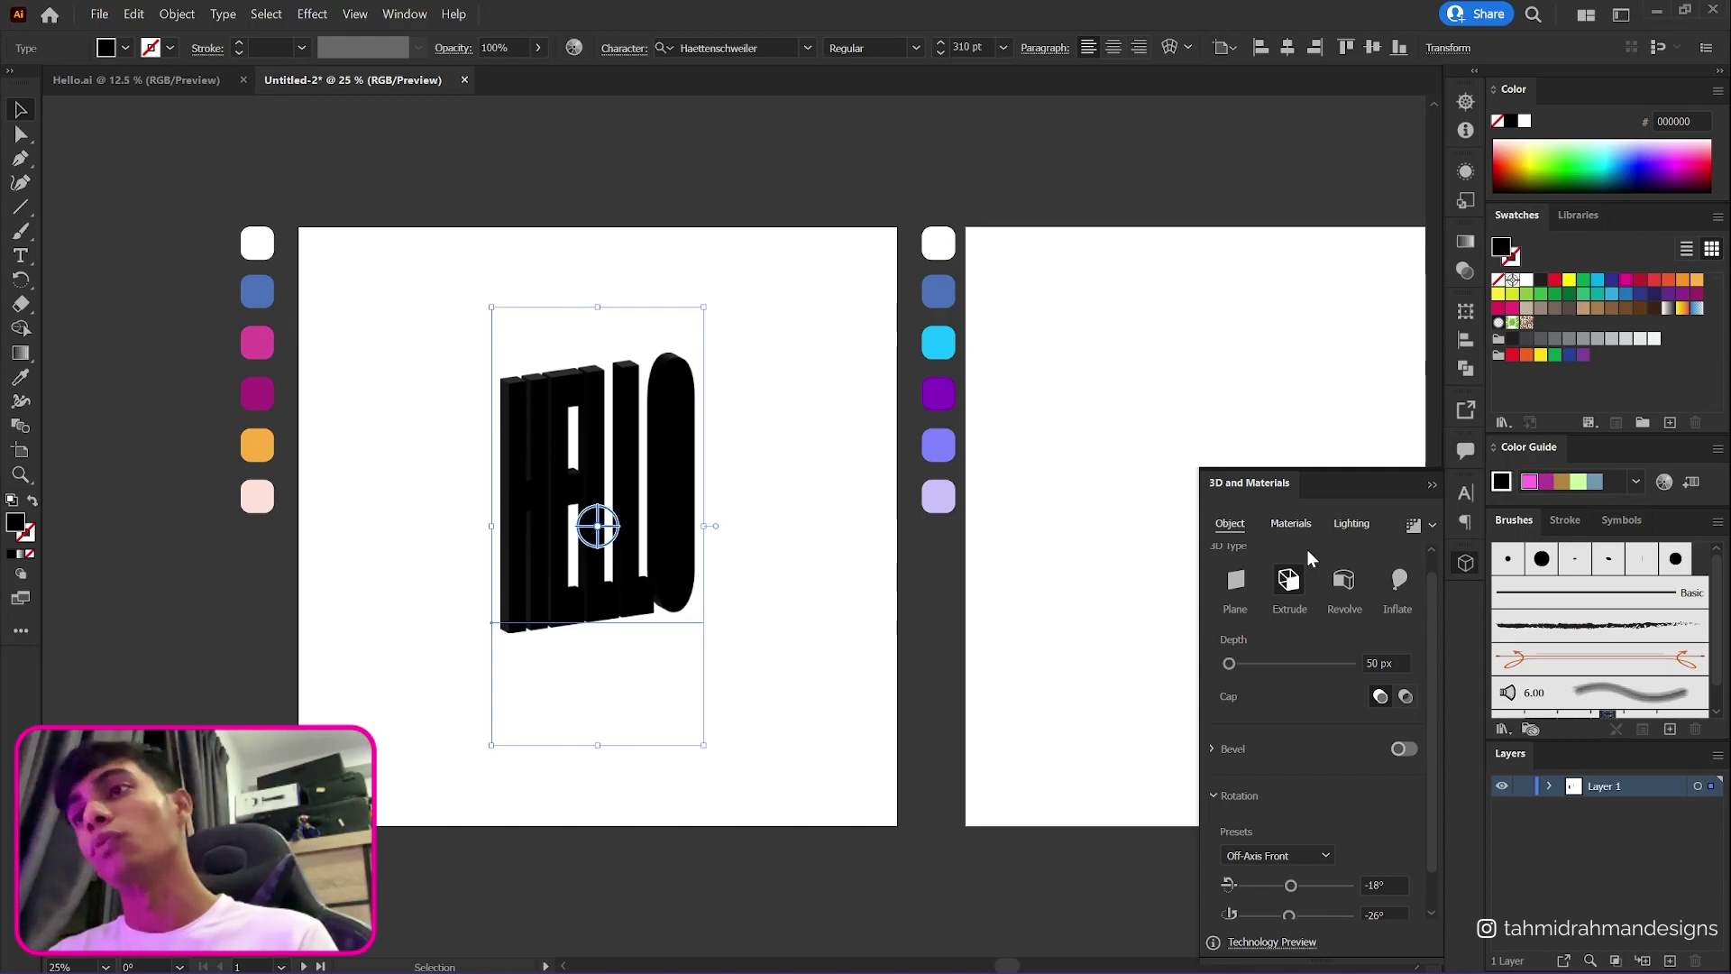
- Change the text's 3D type to Revolve with a 58° revolve angle and a 2 px offset
left_click(1348, 581)
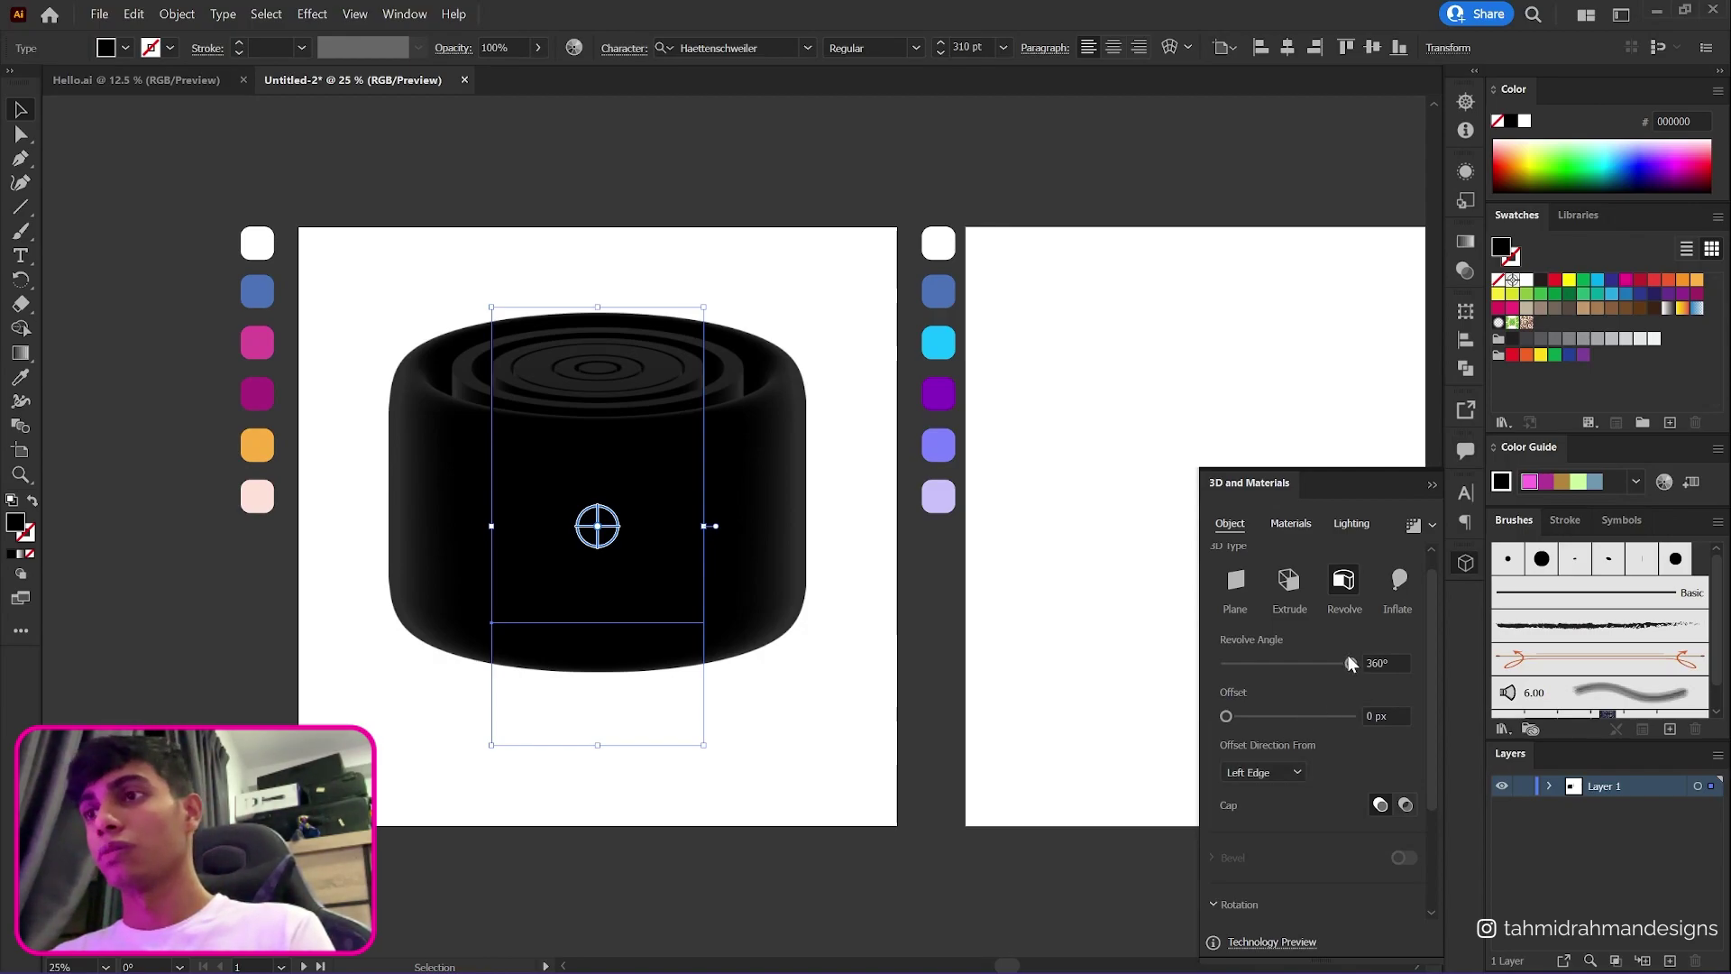
left_click_drag(1350, 664, 1246, 683)
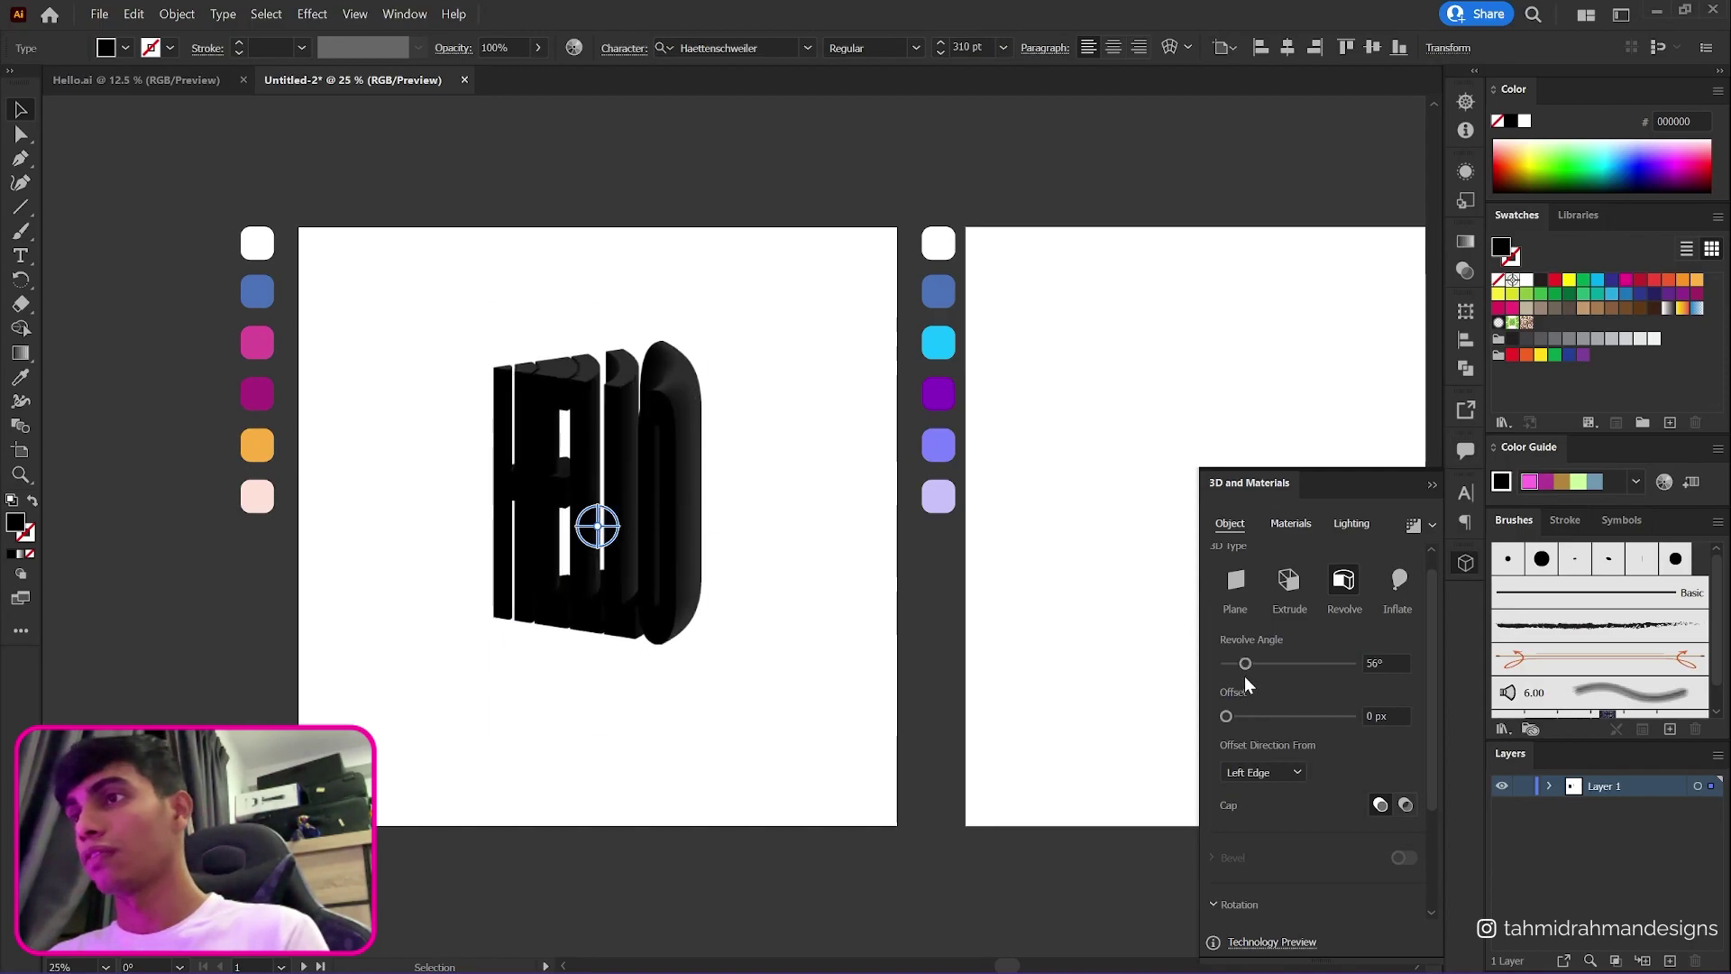
left_click_drag(1245, 666, 1247, 666)
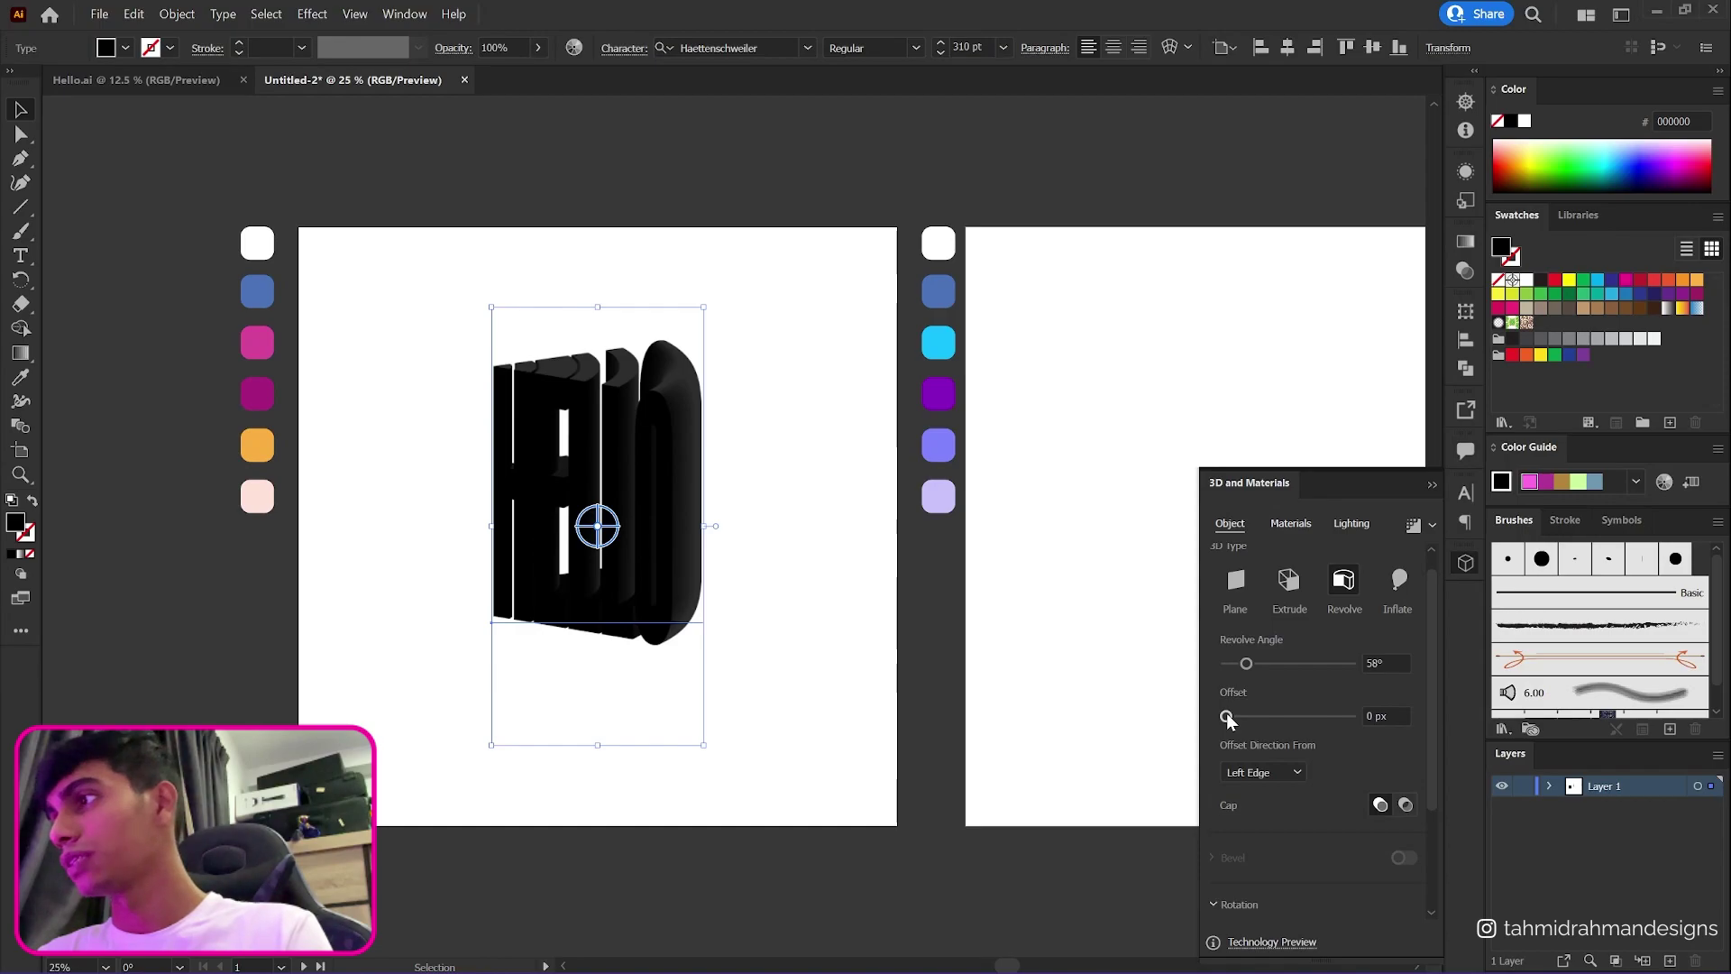
mouse_move(1227, 716)
left_mouse_down()
mouse_move(1334, 713)
mouse_move(1220, 721)
left_mouse_up()
key("Tab")
type("2")
left_click(1393, 664)
left_click(1343, 738)
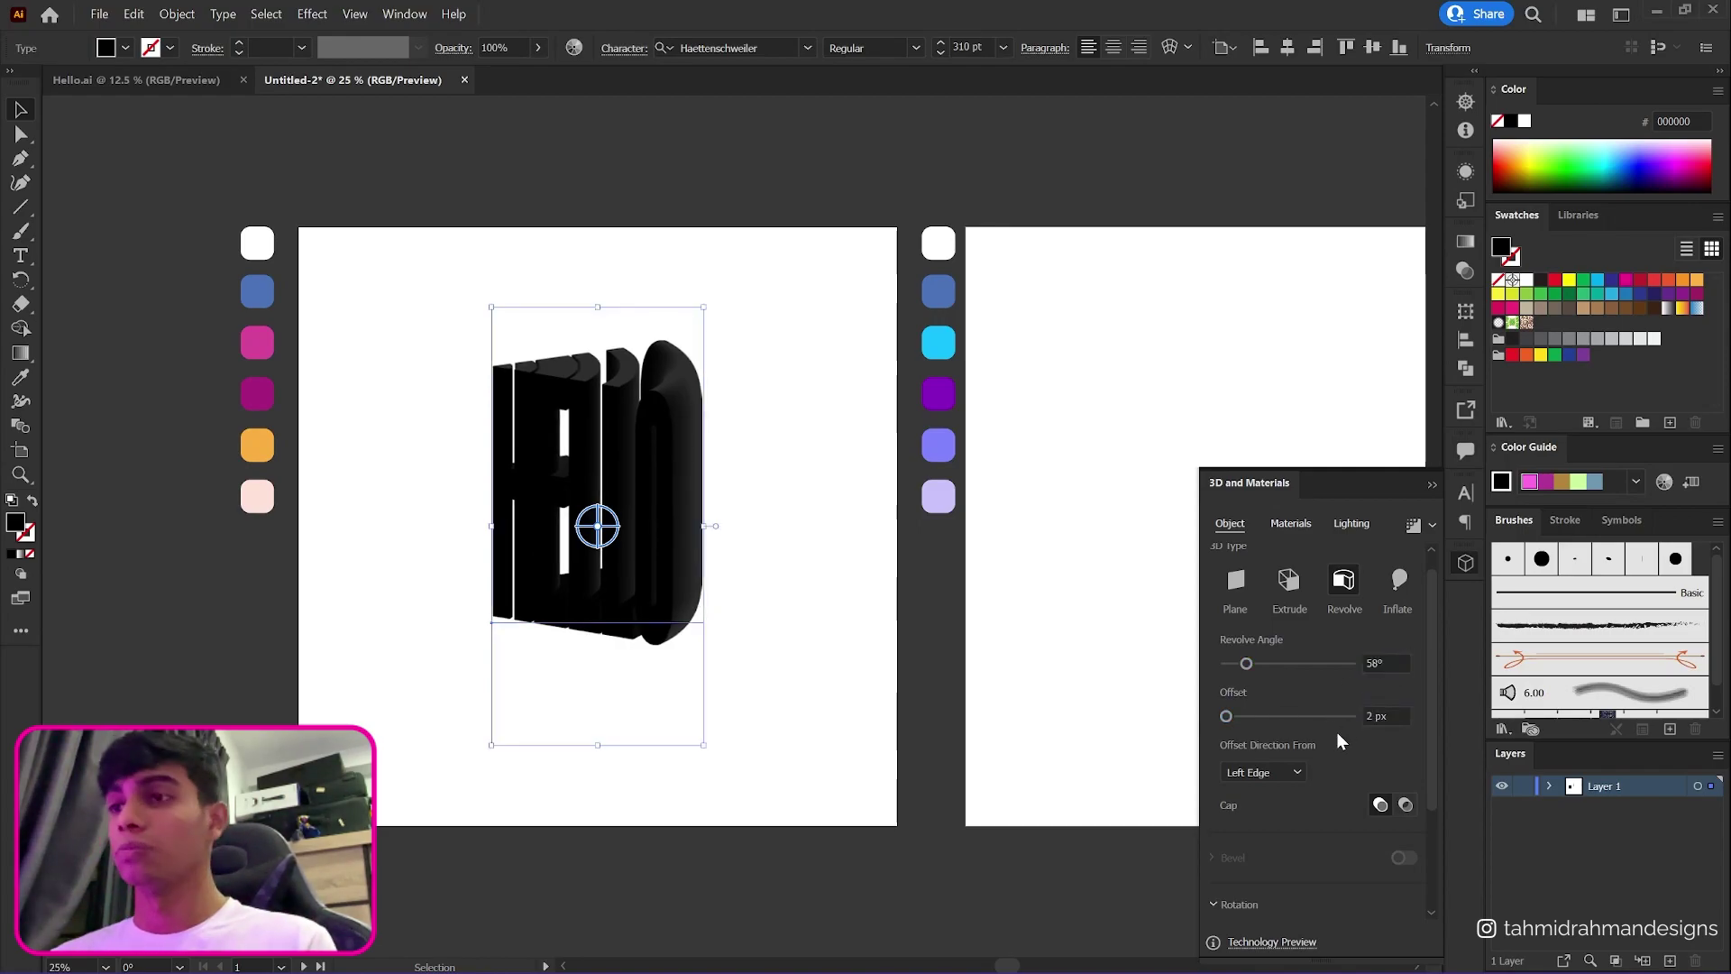
- Review the 3D effect's rotation values, the available materials and base properties, and the lighting settings
scroll(1334, 723, "down", 3)
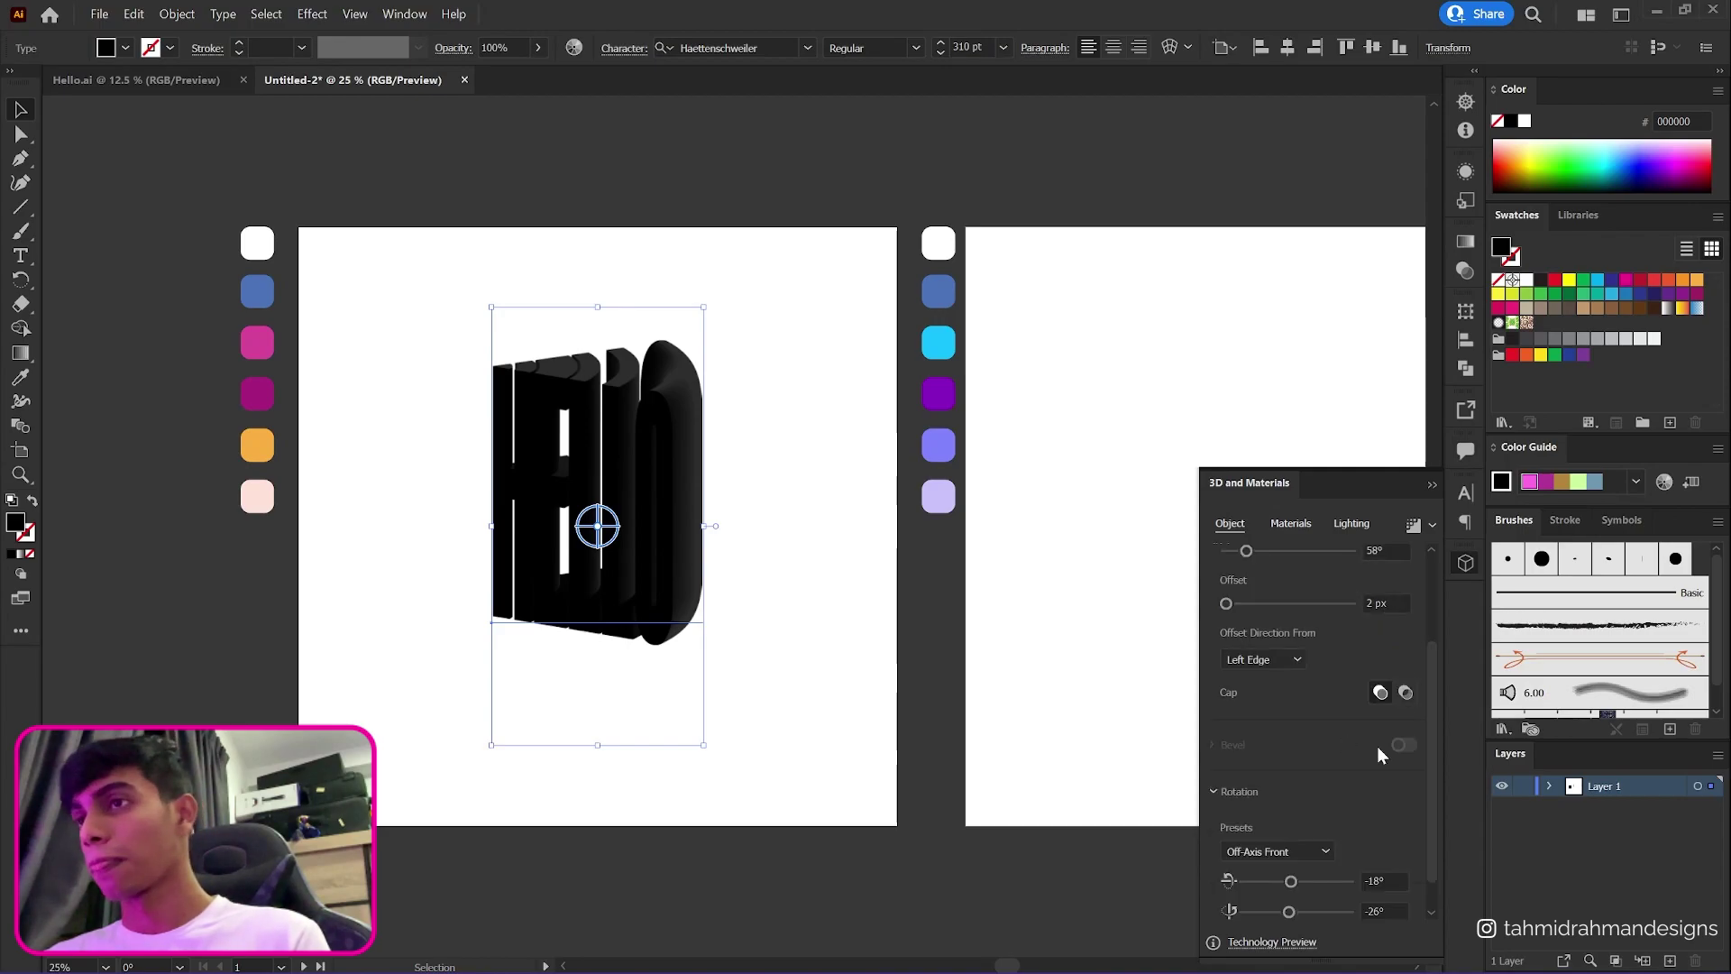
scroll(1377, 744, "down", 1)
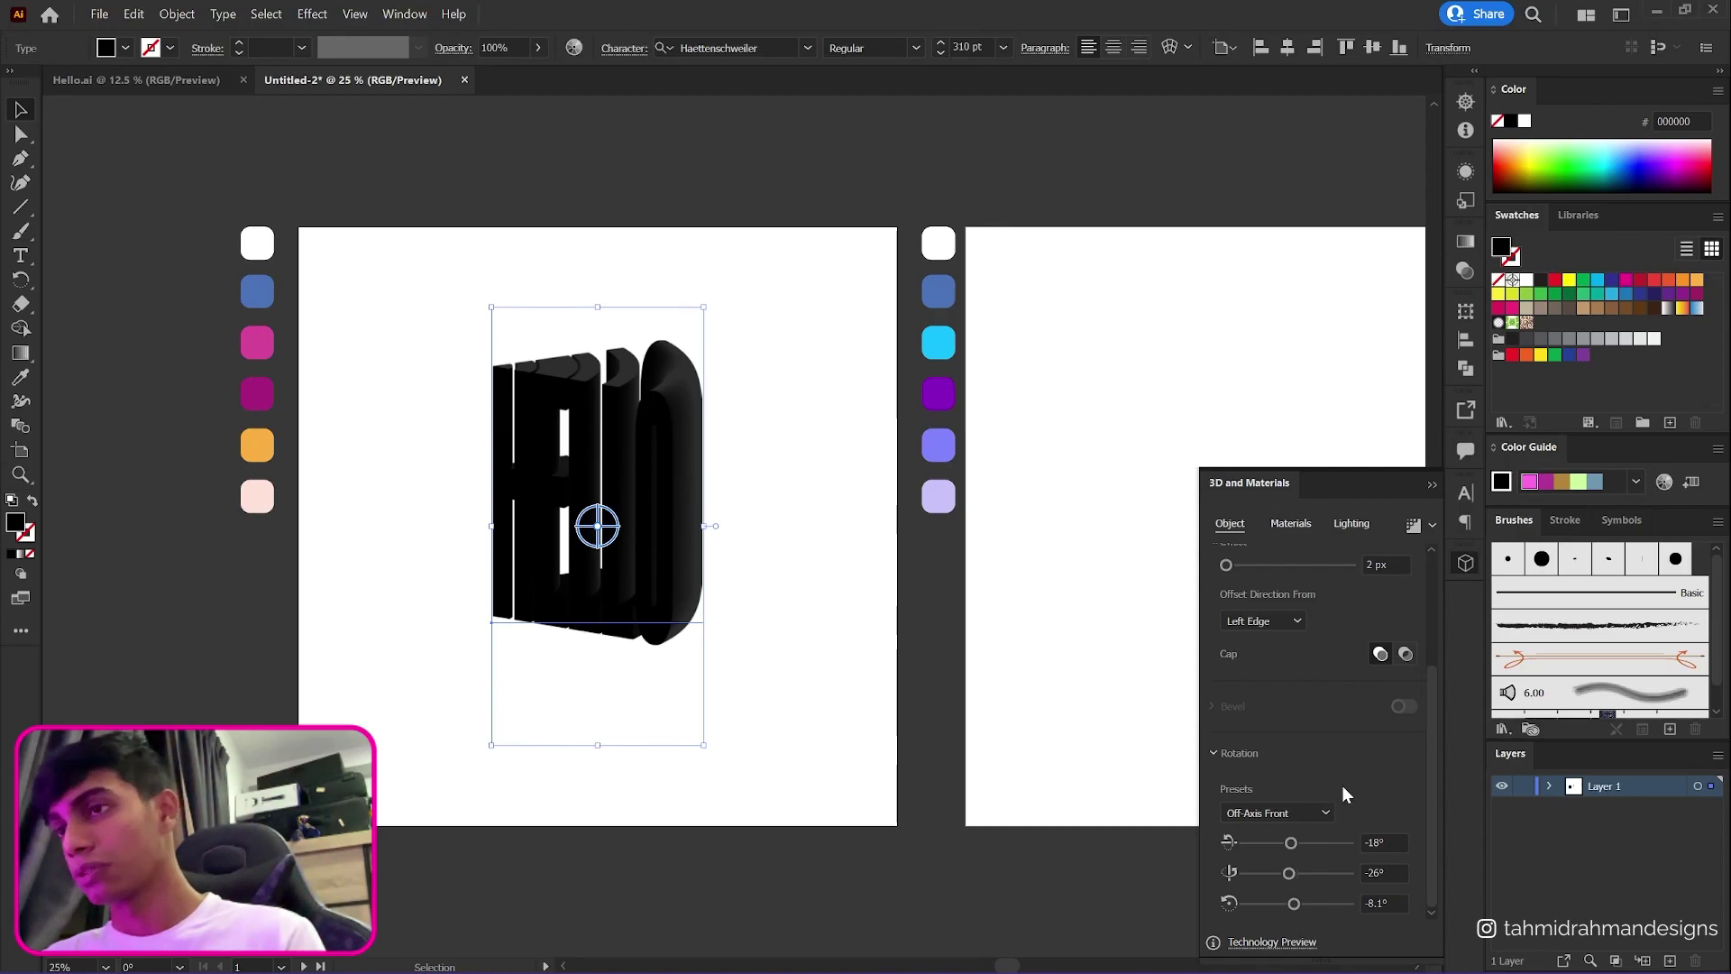
mouse_move(1291, 842)
left_mouse_down()
mouse_move(1314, 841)
mouse_move(1291, 842)
left_mouse_up()
left_click(1289, 874)
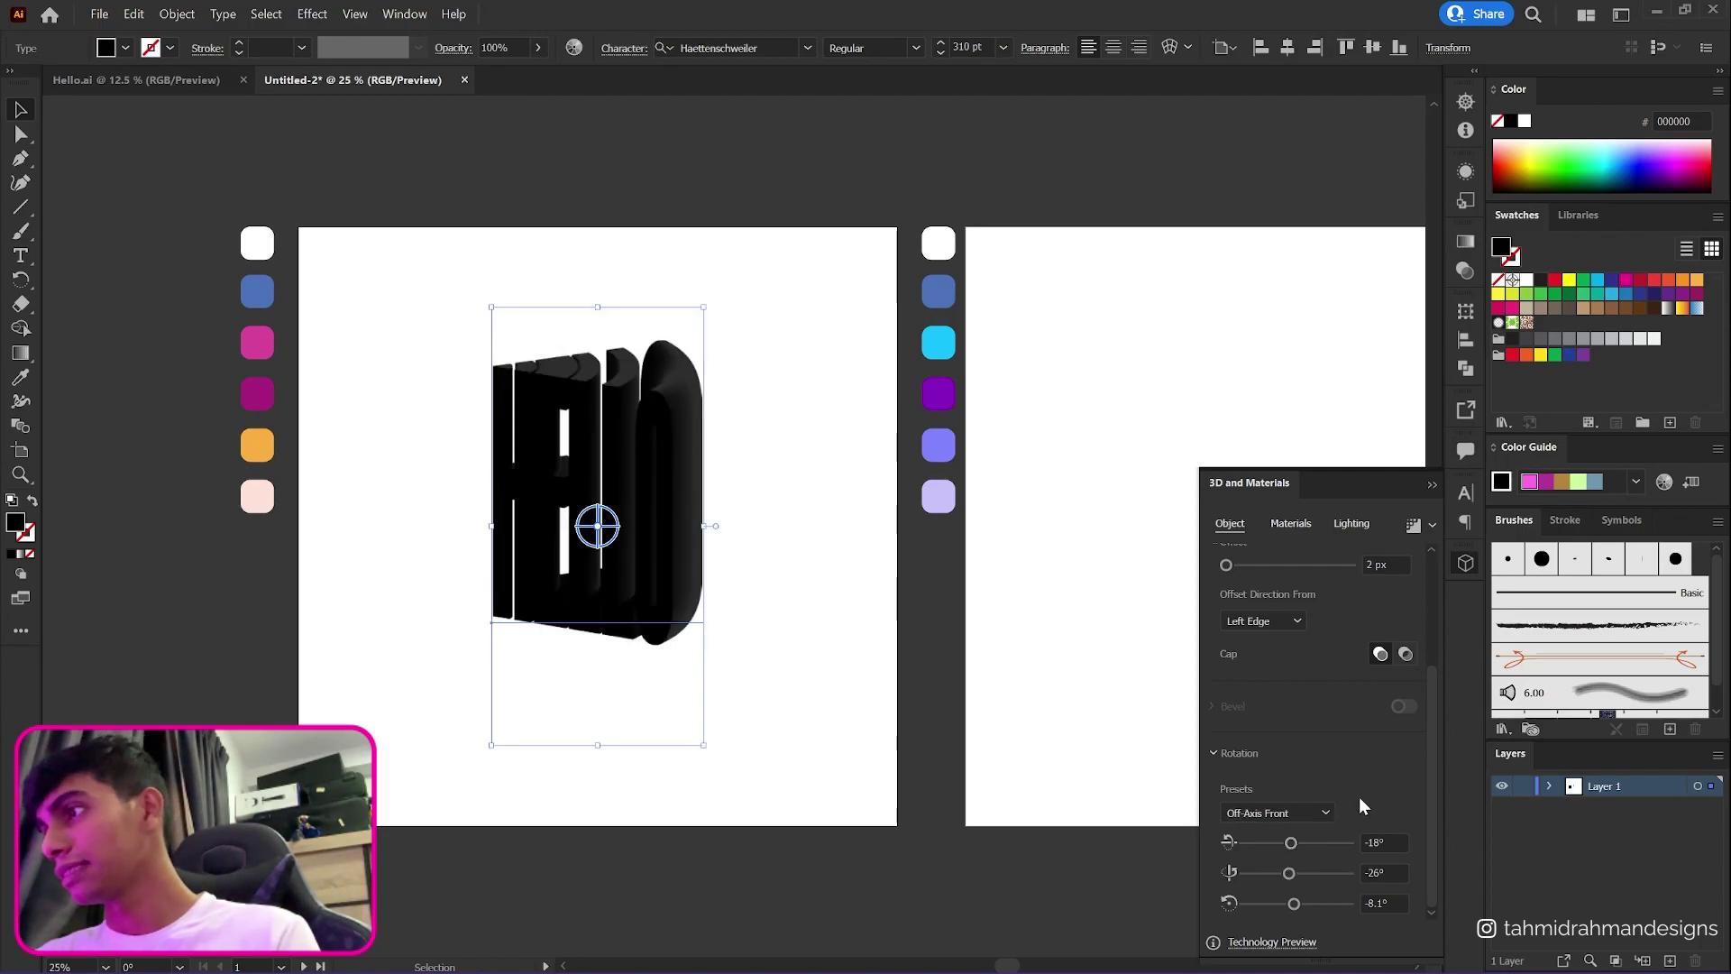
left_click(1393, 842)
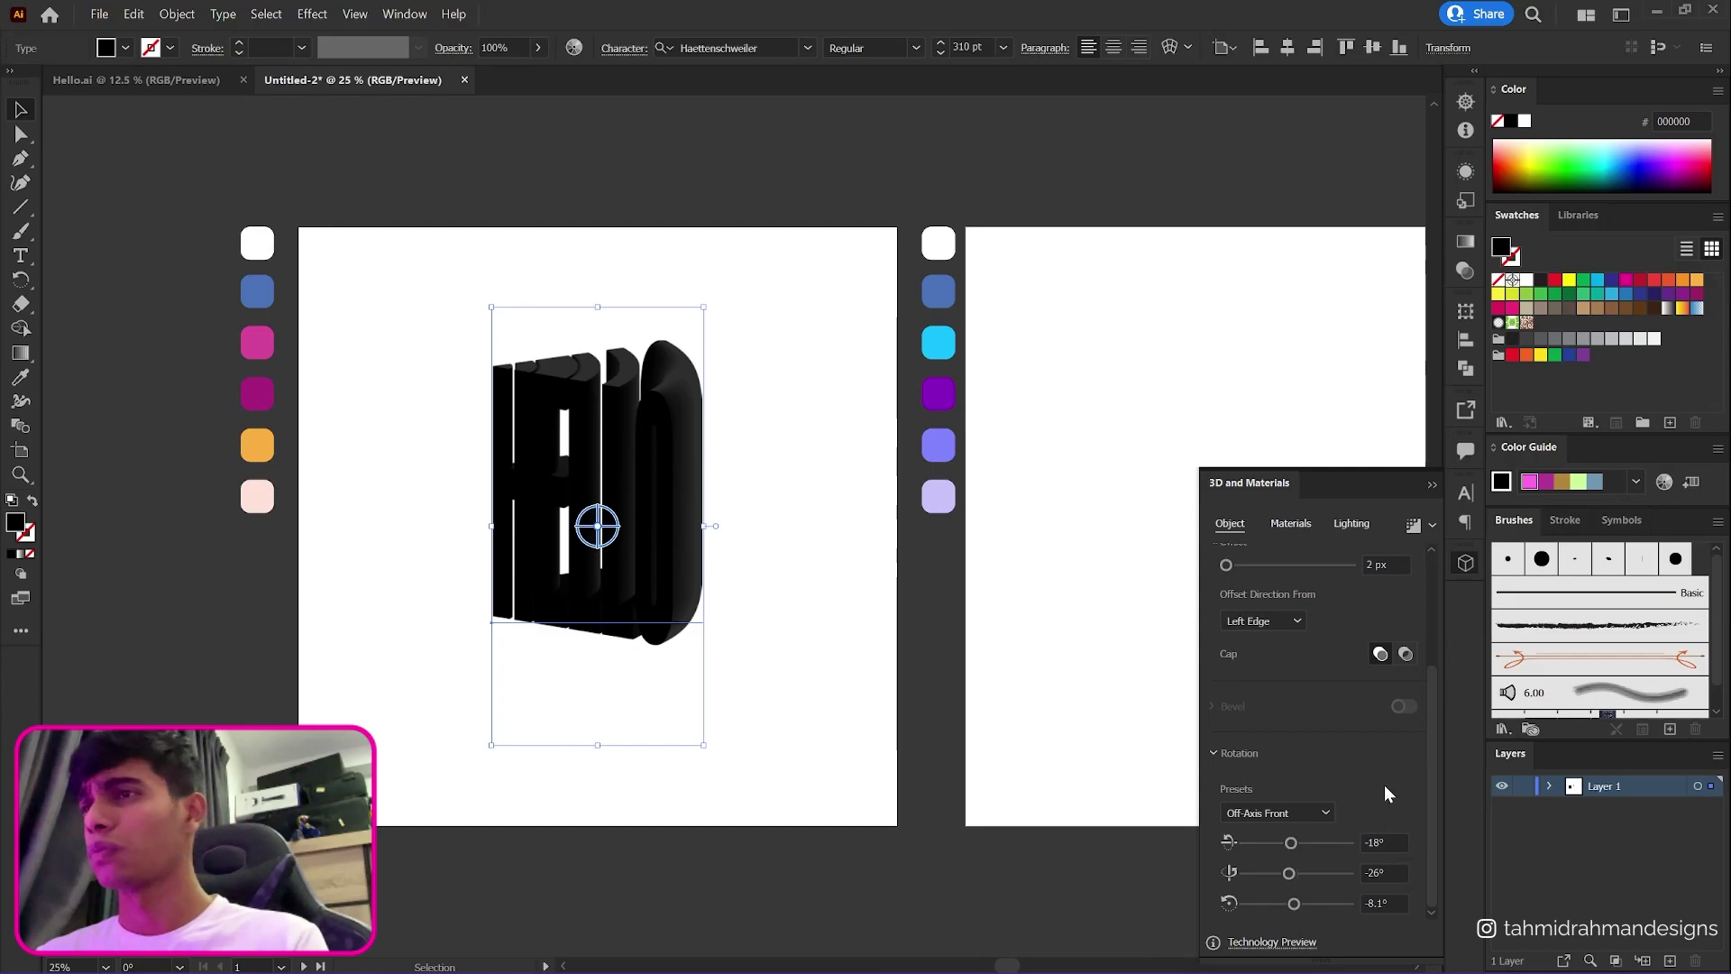
left_click(1291, 524)
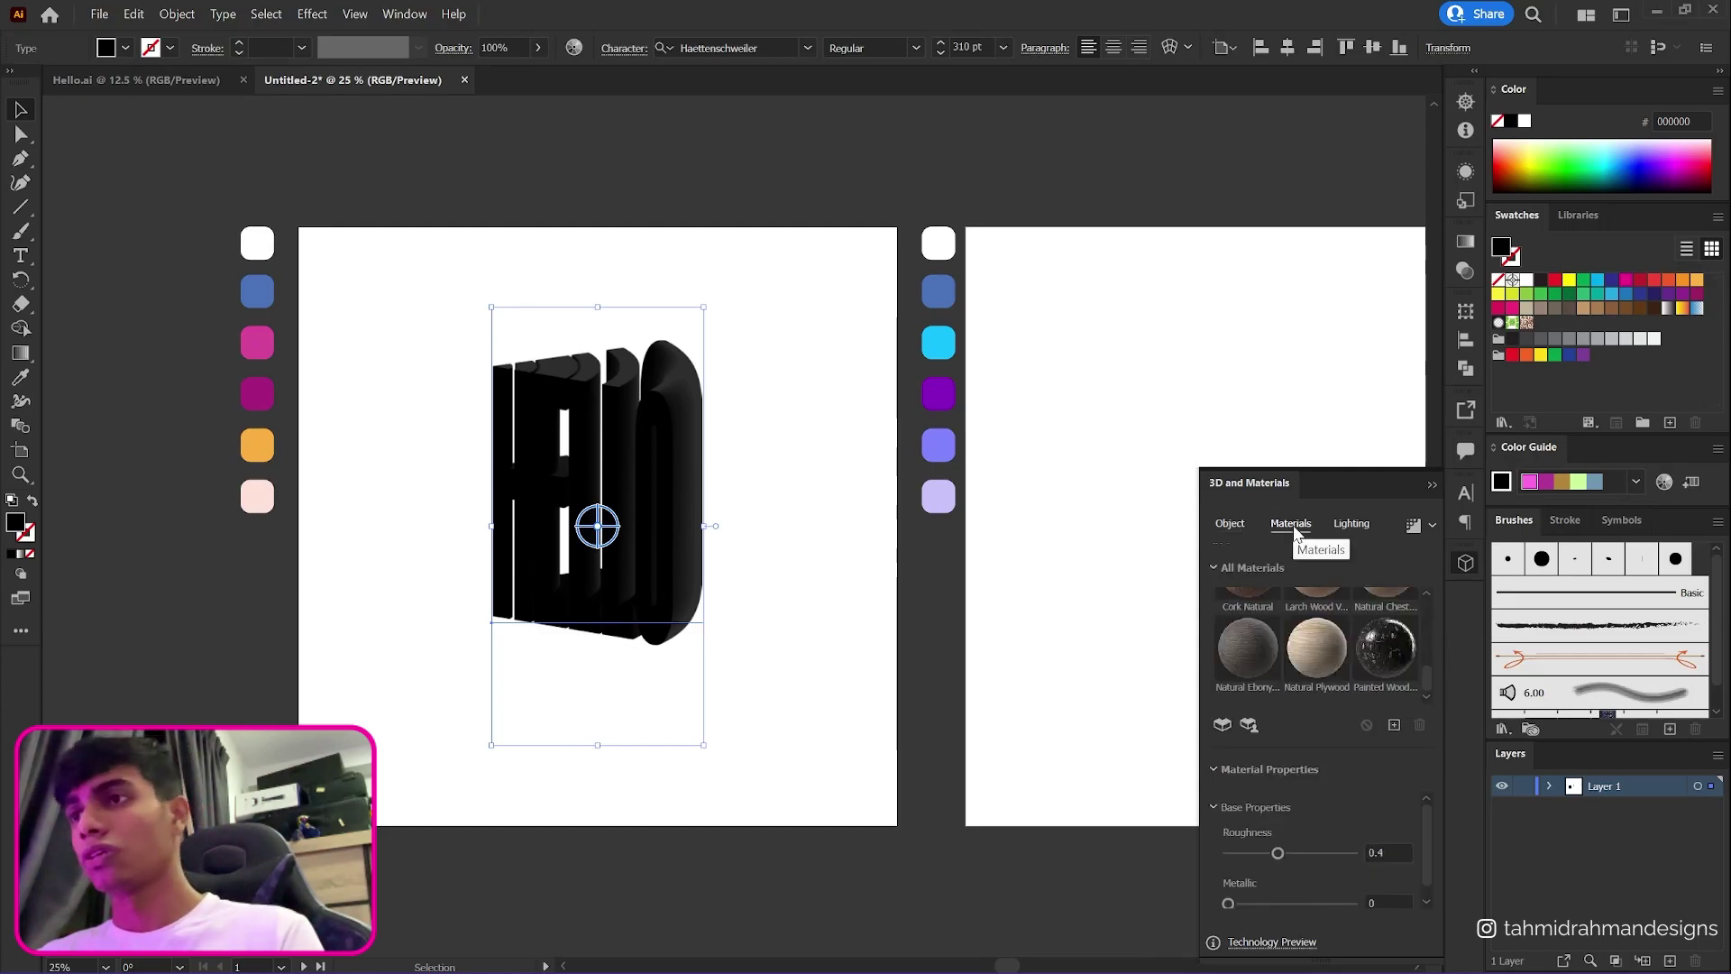
left_click_drag(1428, 681, 1426, 592)
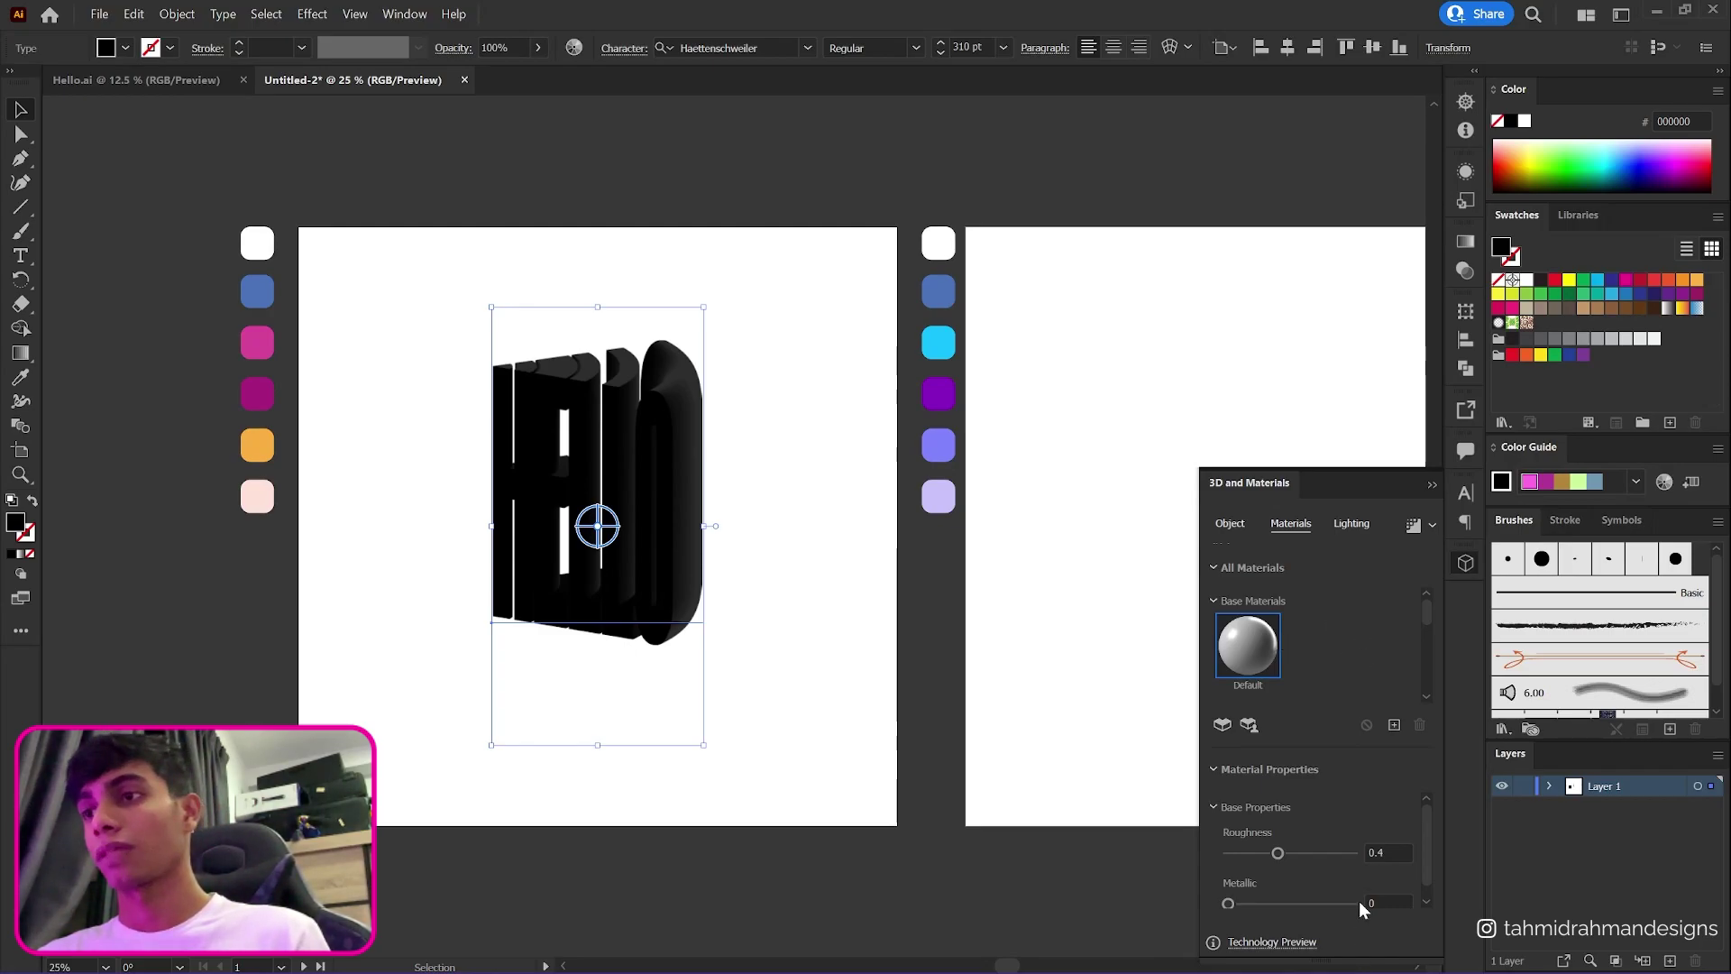
left_click(1350, 528)
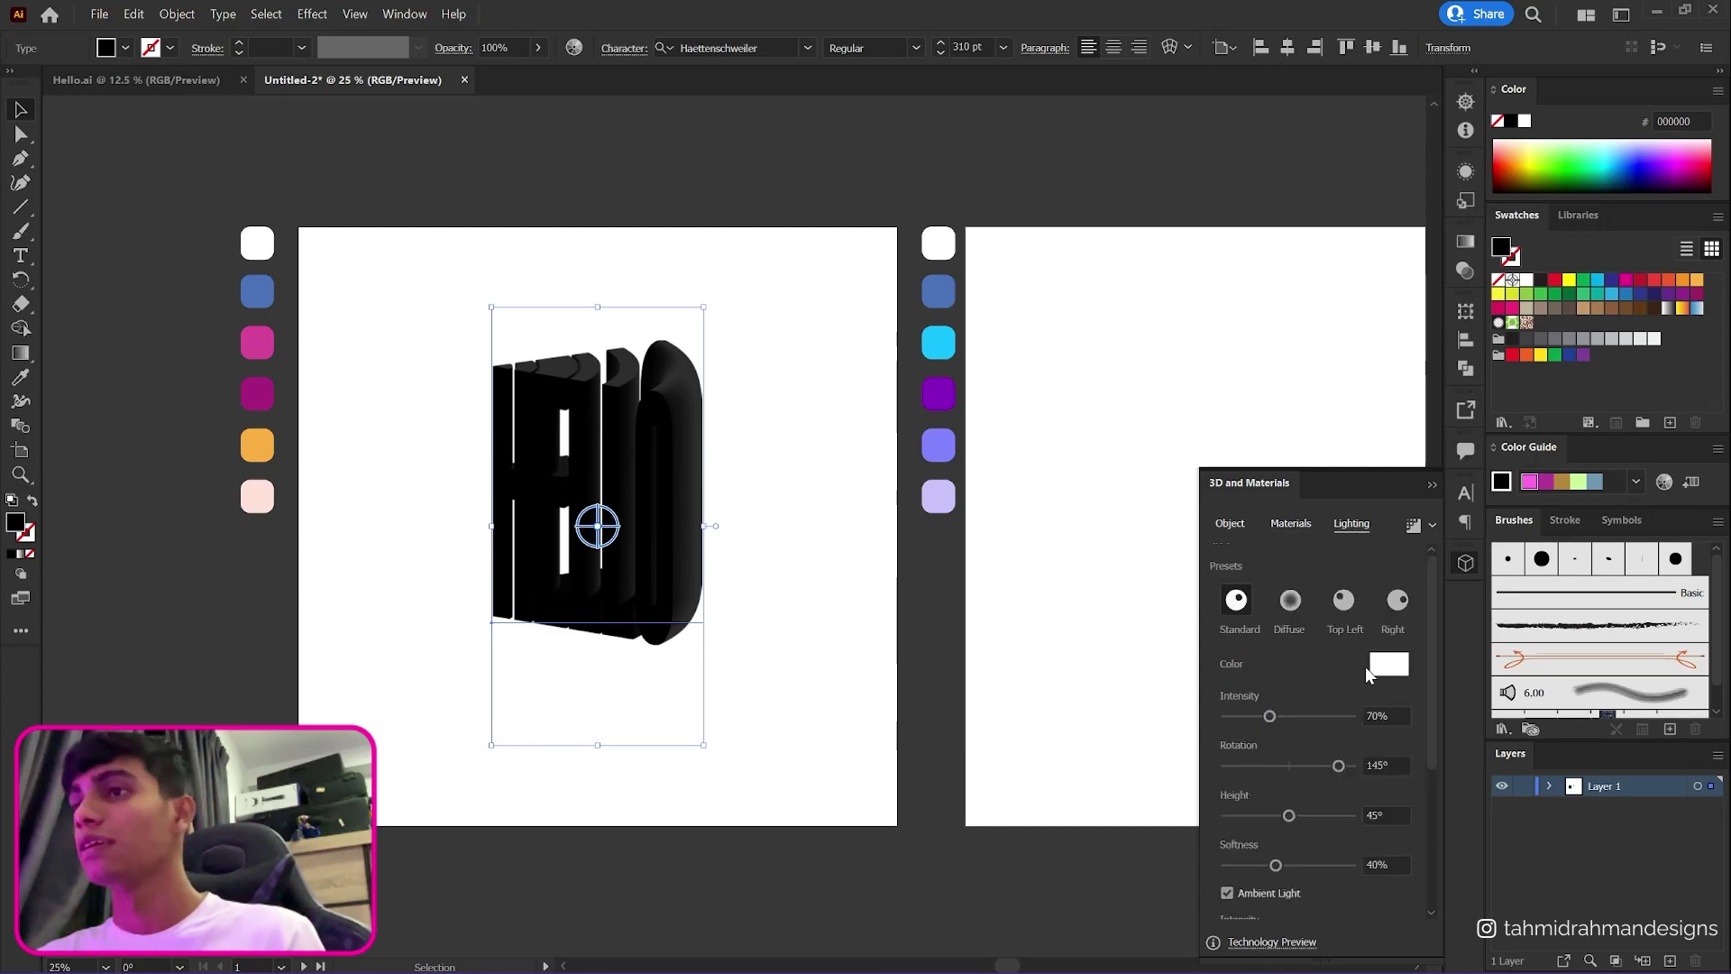
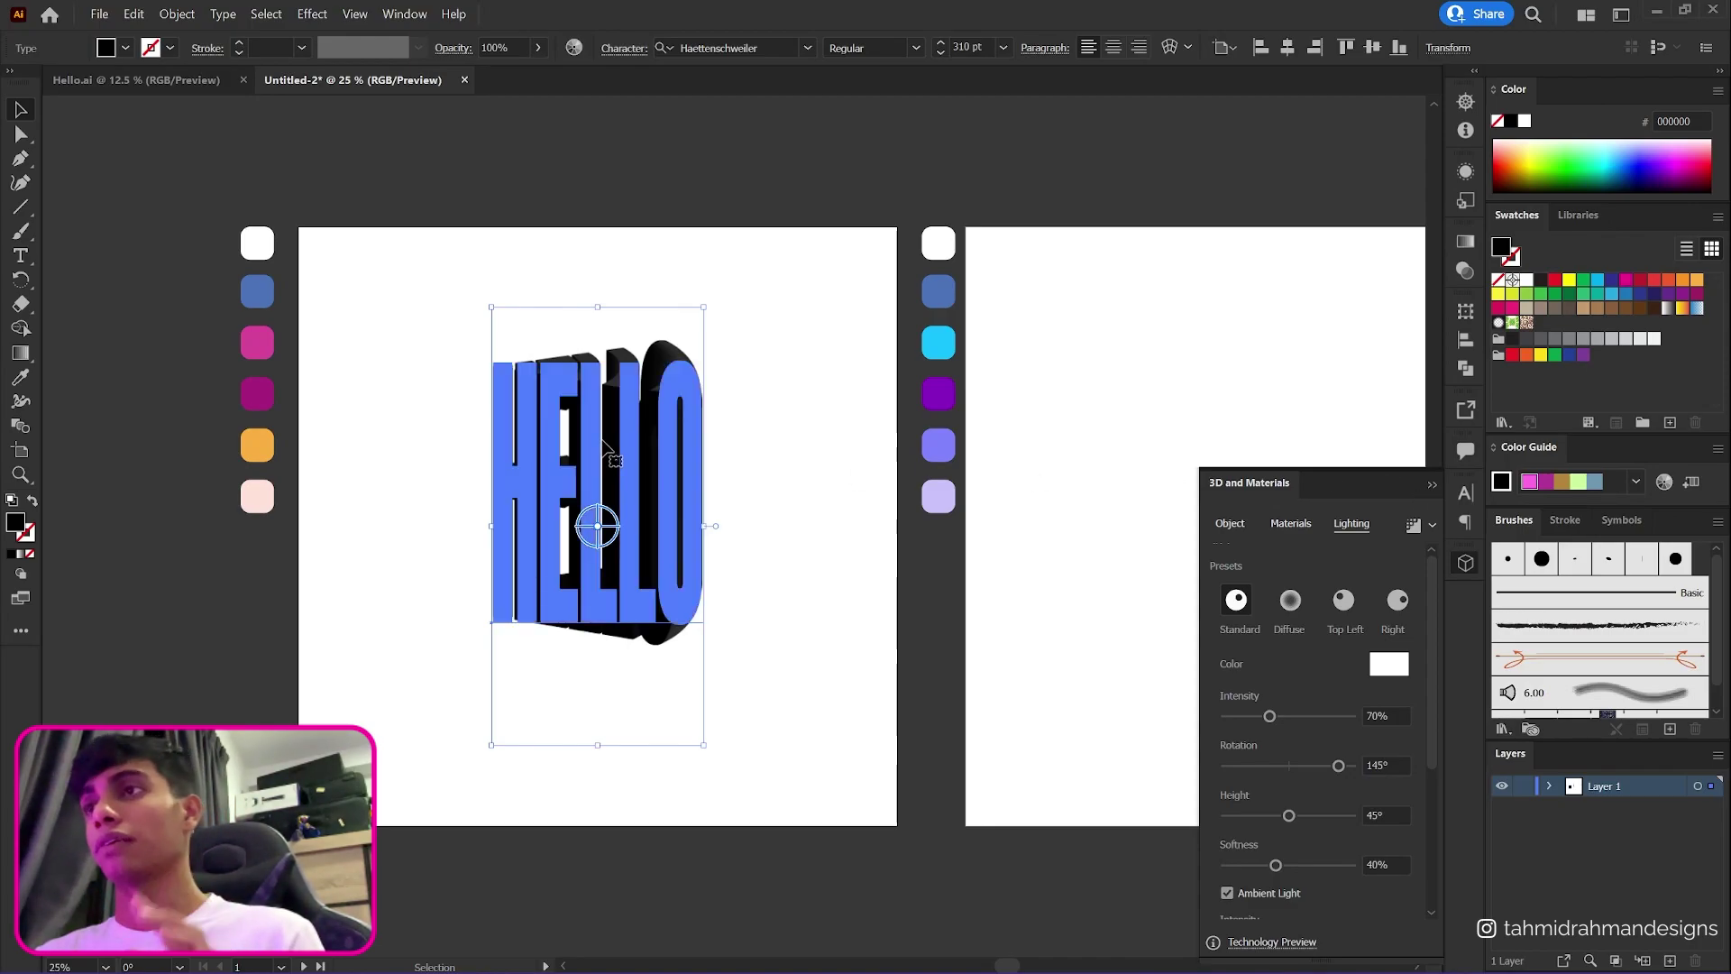
- Add a new fill to the HELLO text in its appearance attributes
left_click(1430, 485)
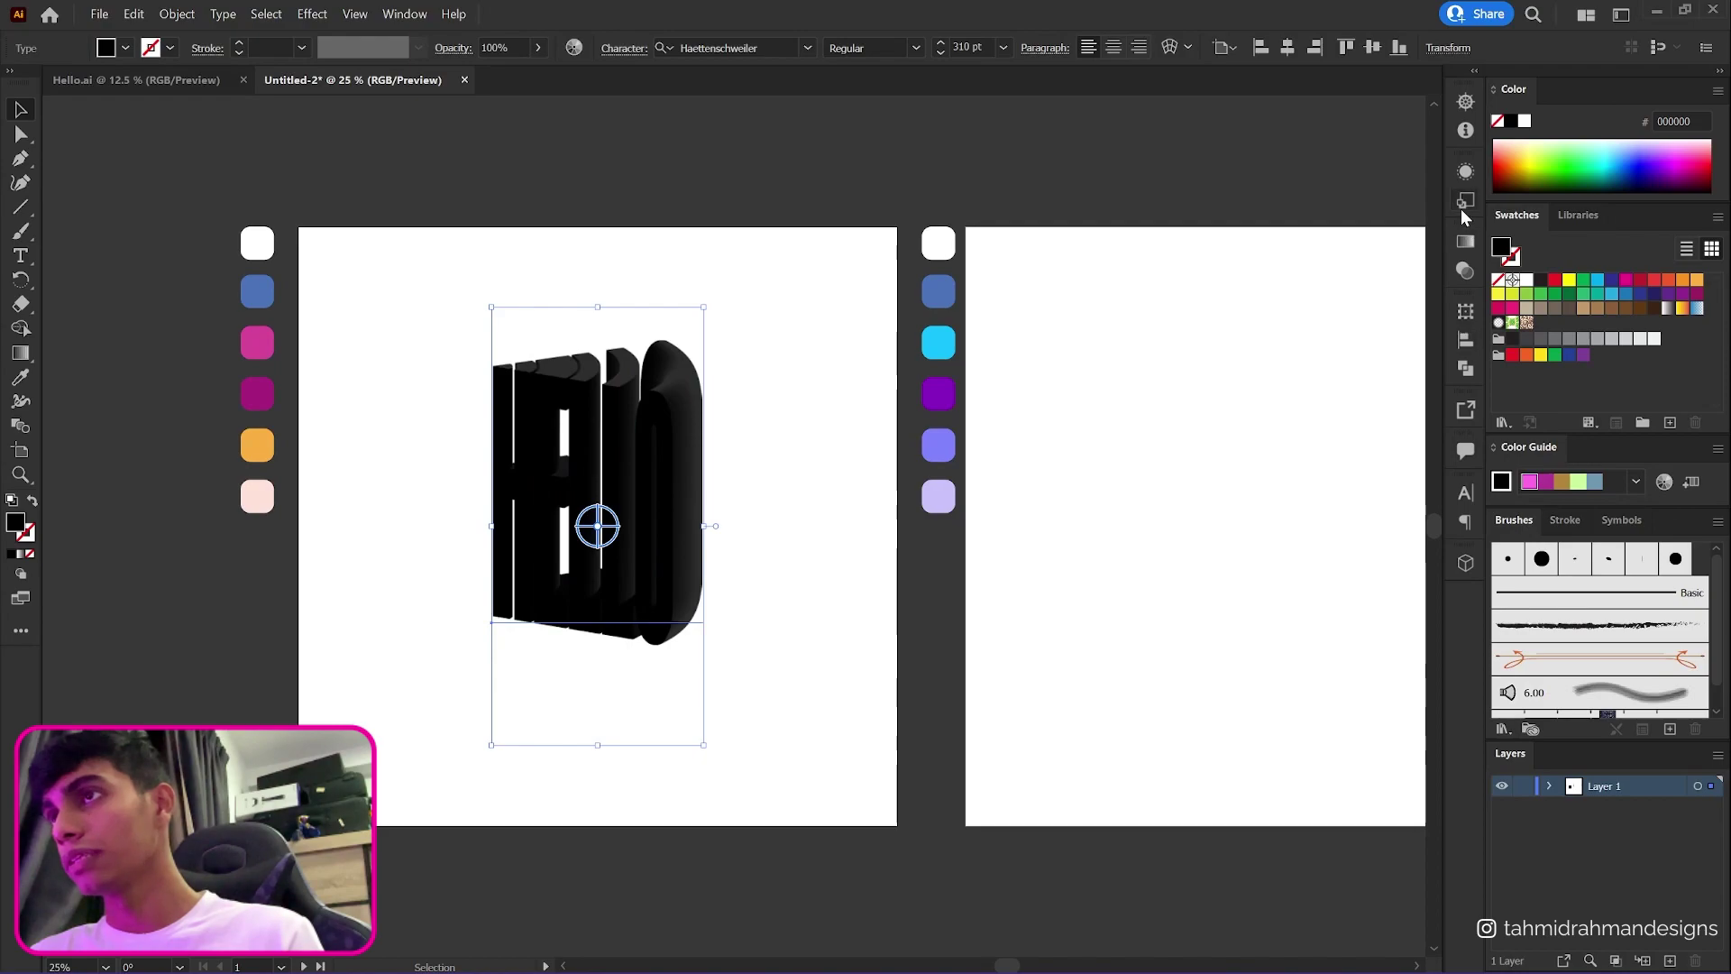
left_click(1464, 172)
left_click(1464, 173)
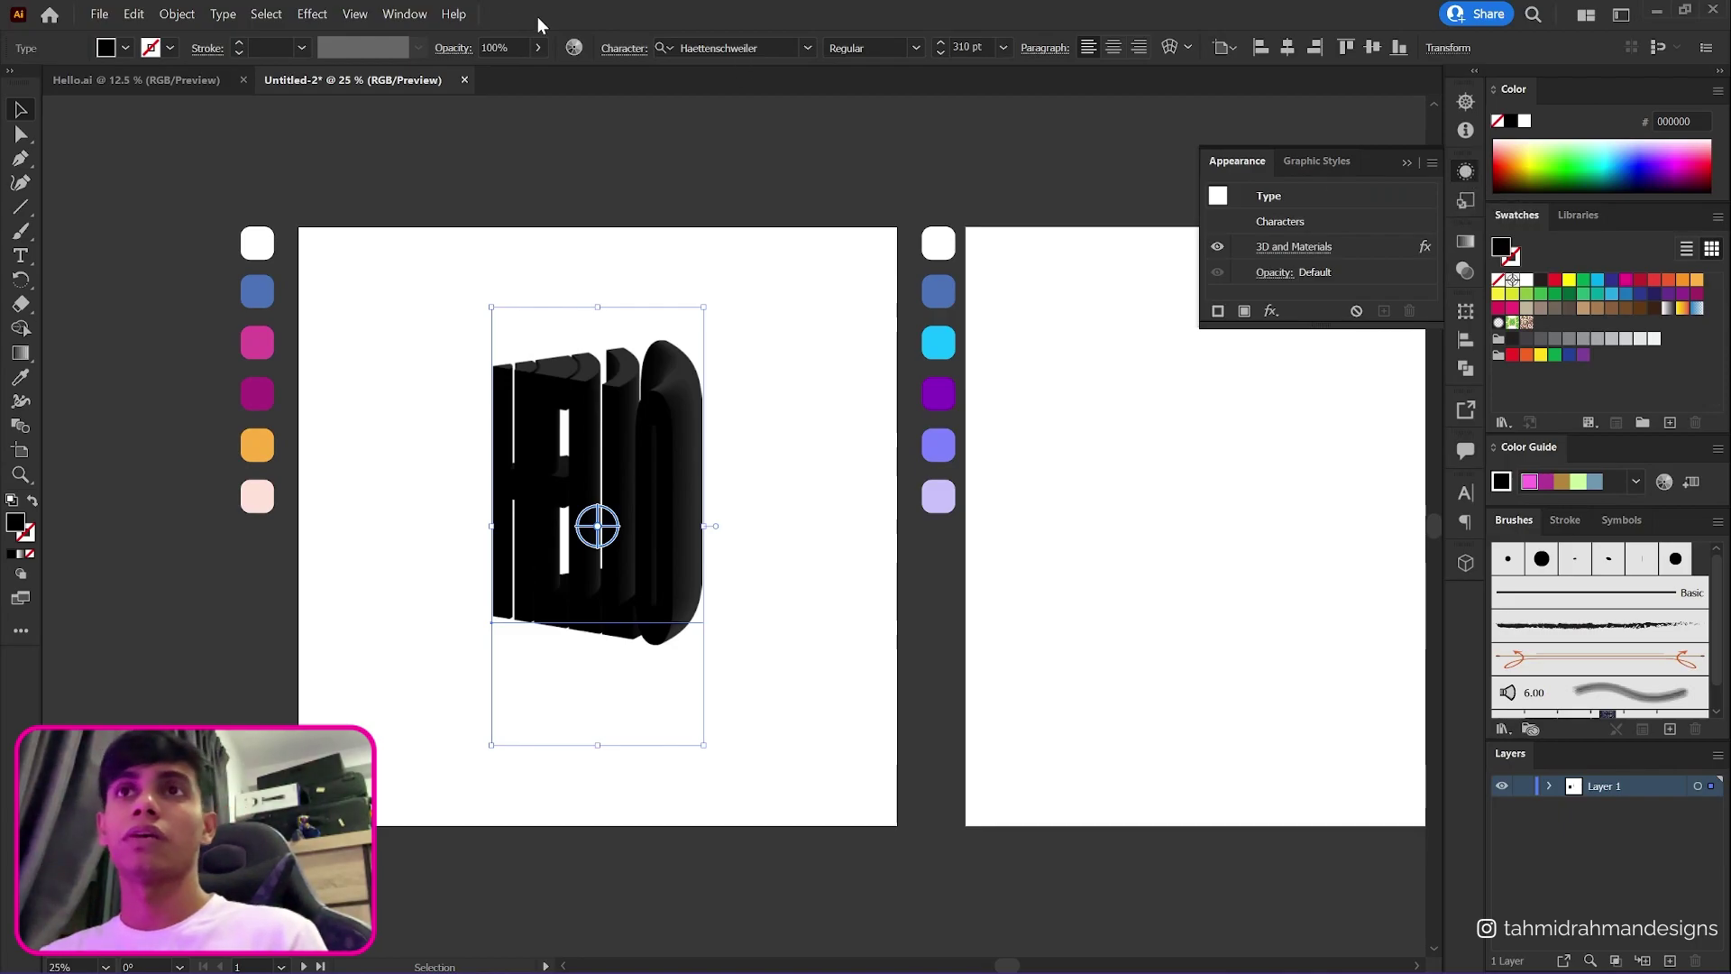
left_click(397, 14)
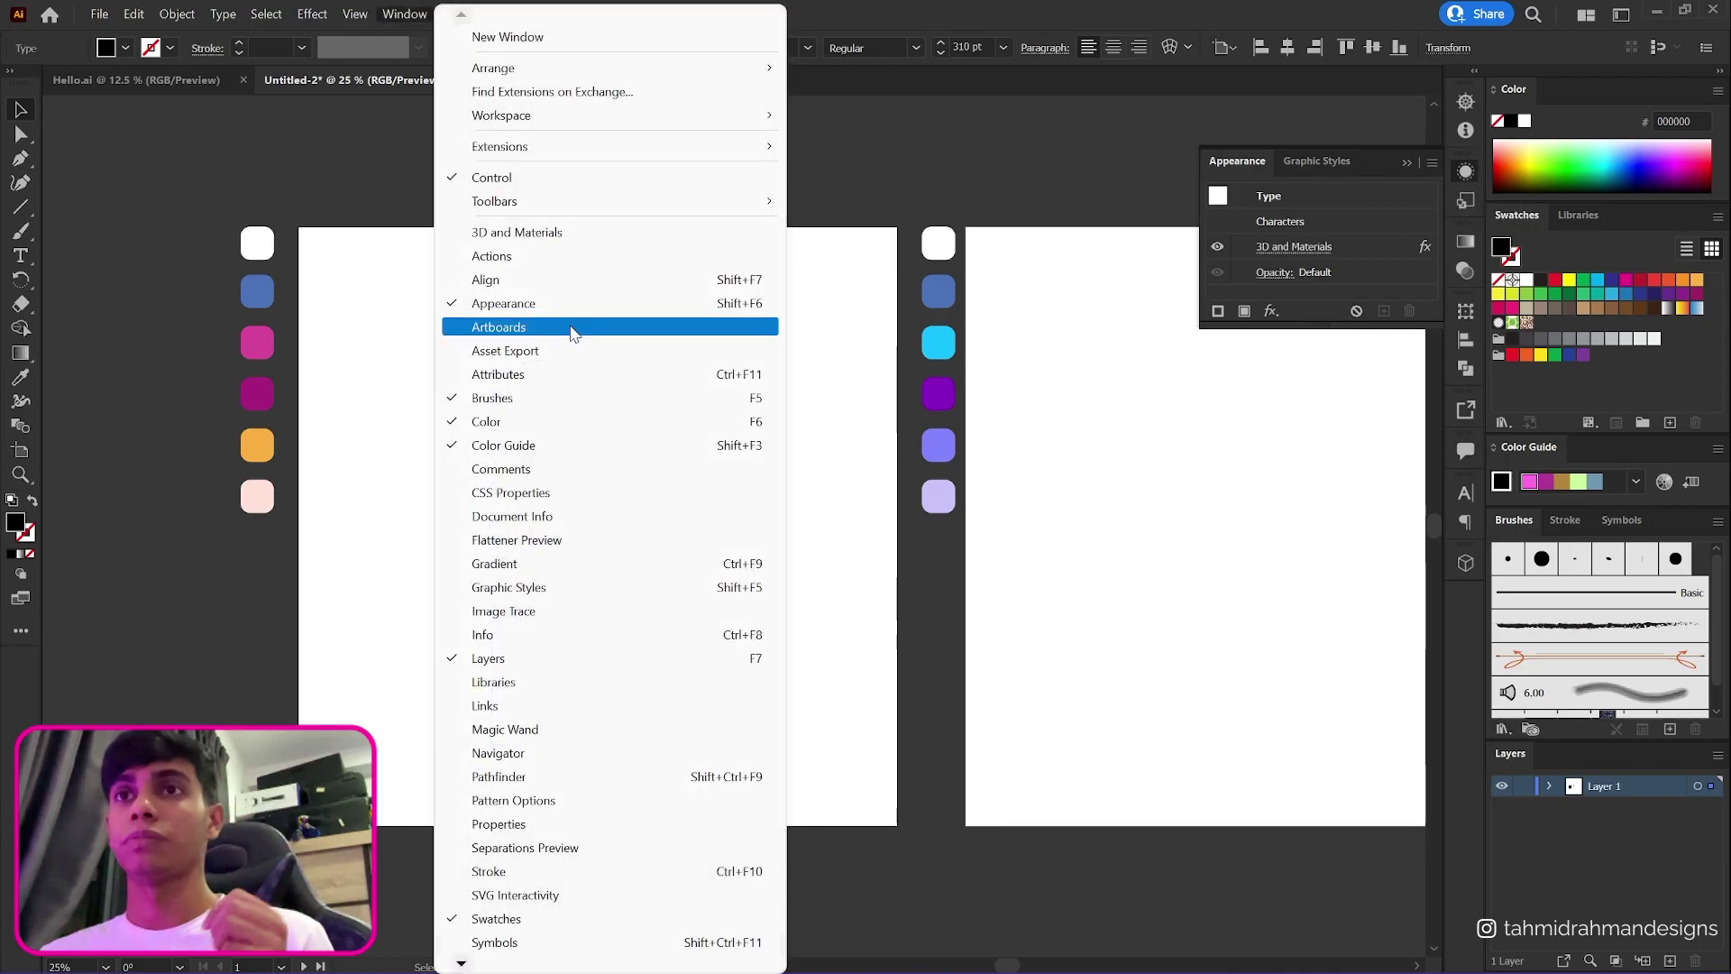
left_click(879, 303)
key("ctrl+z")
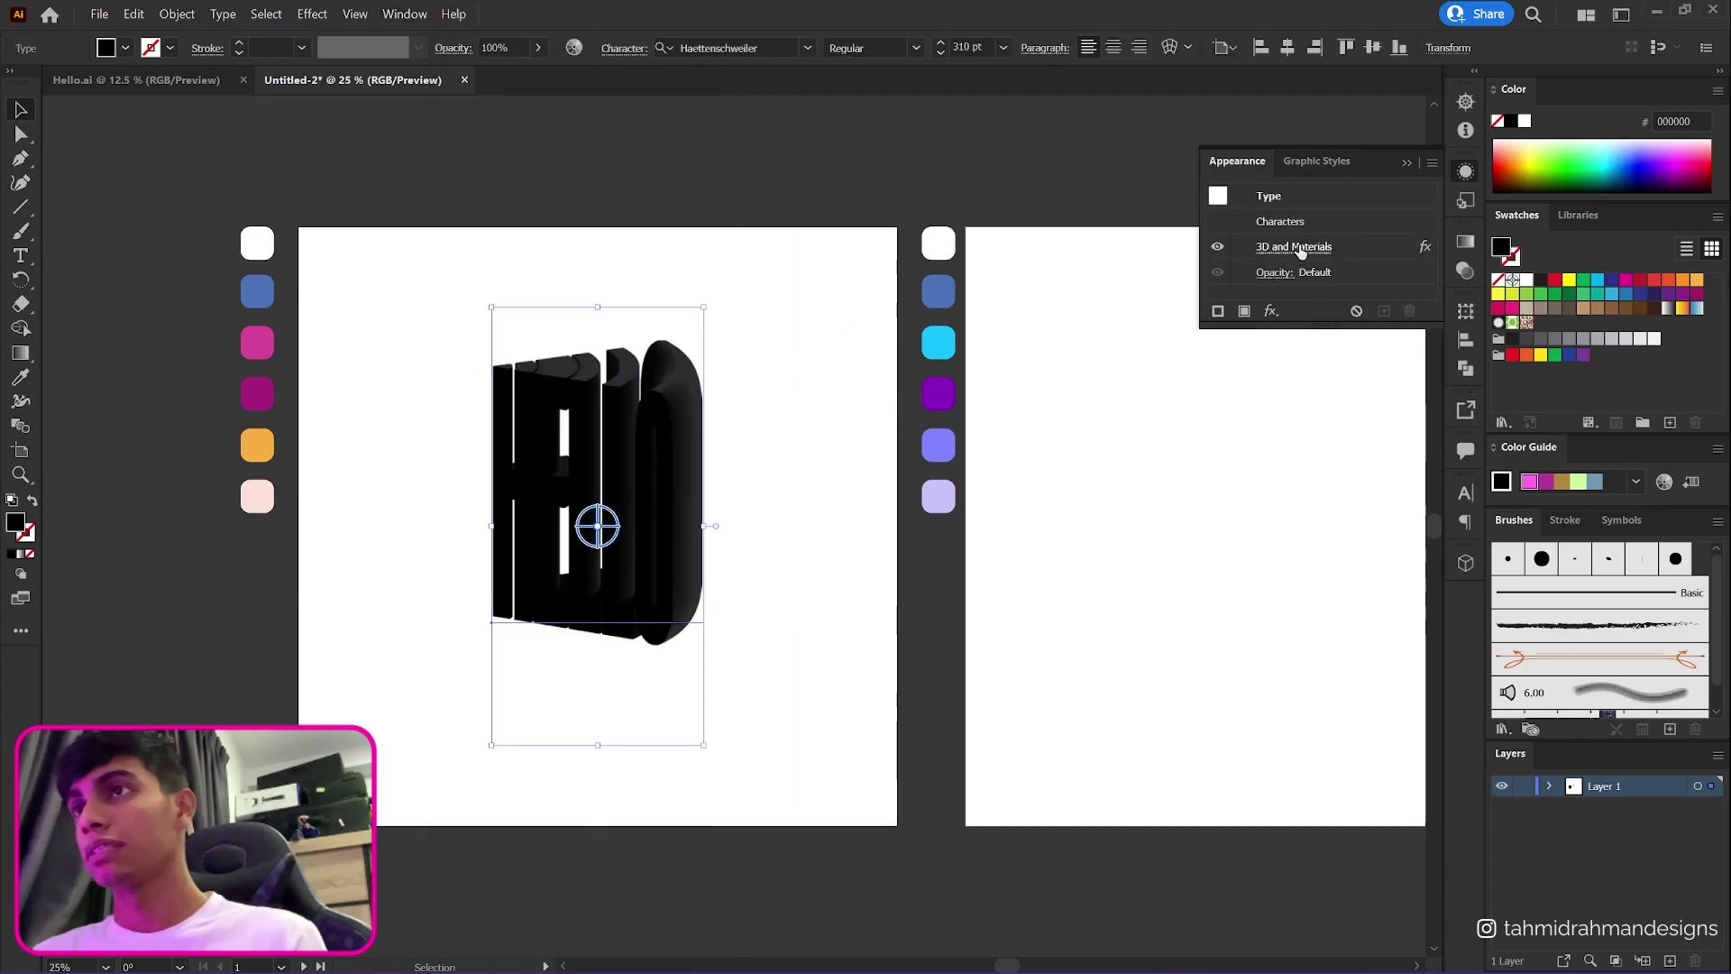
left_click(1290, 221)
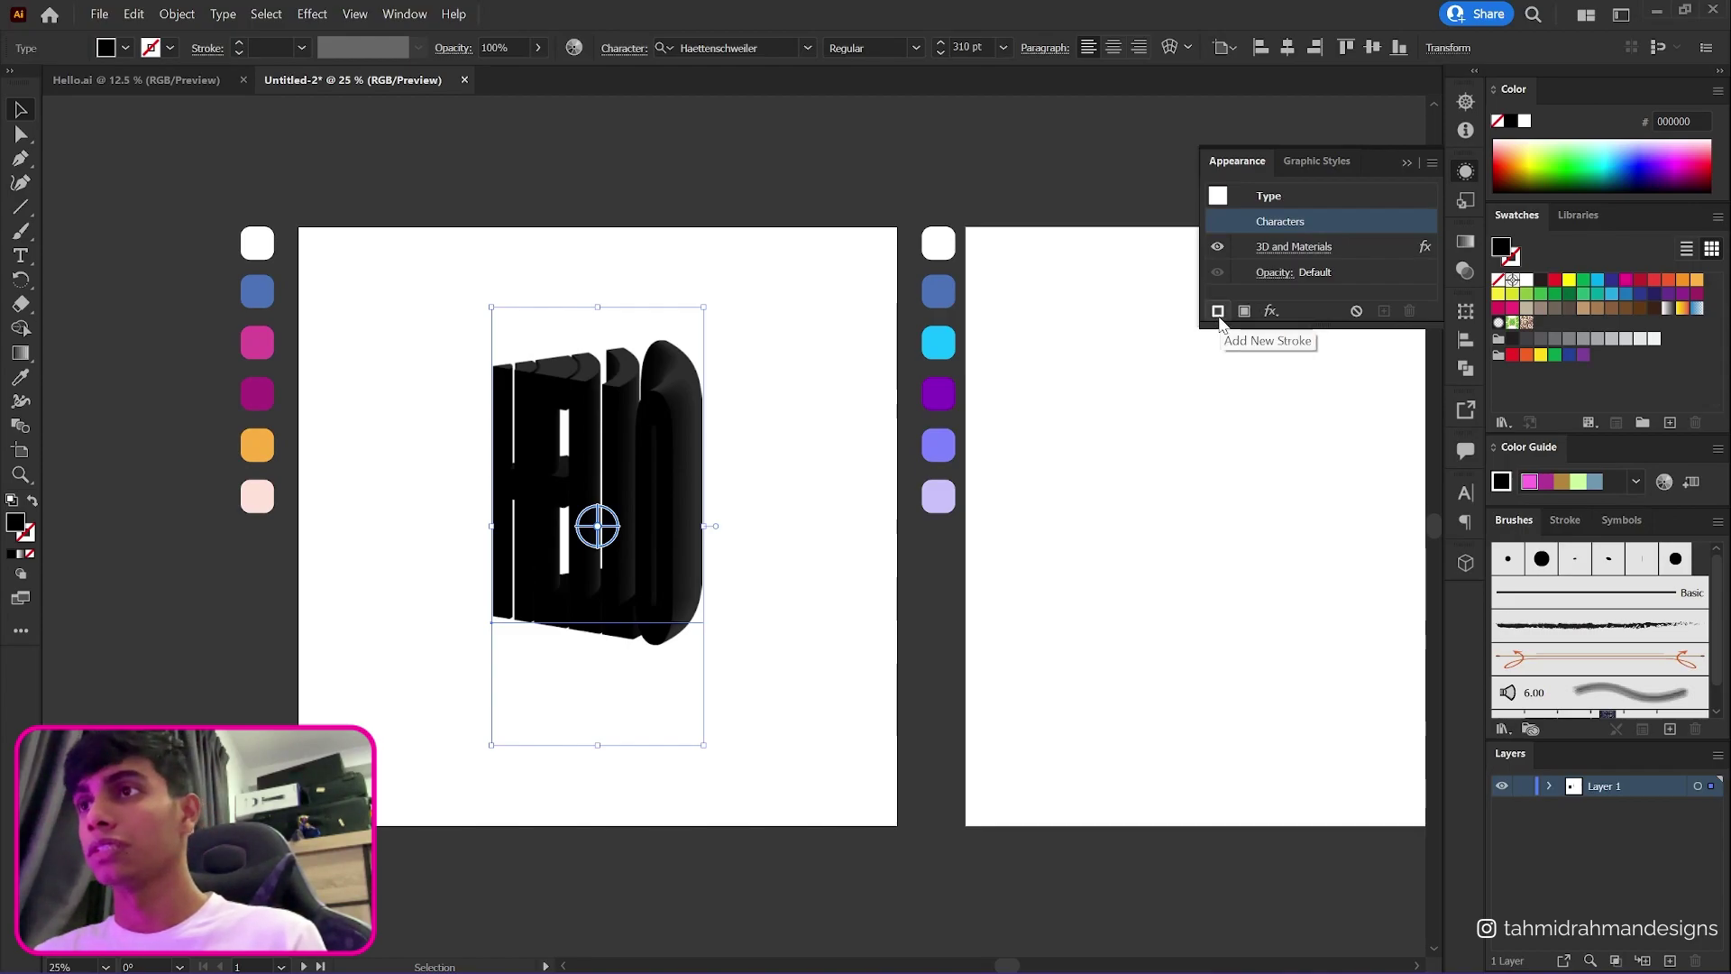
left_click(1271, 311)
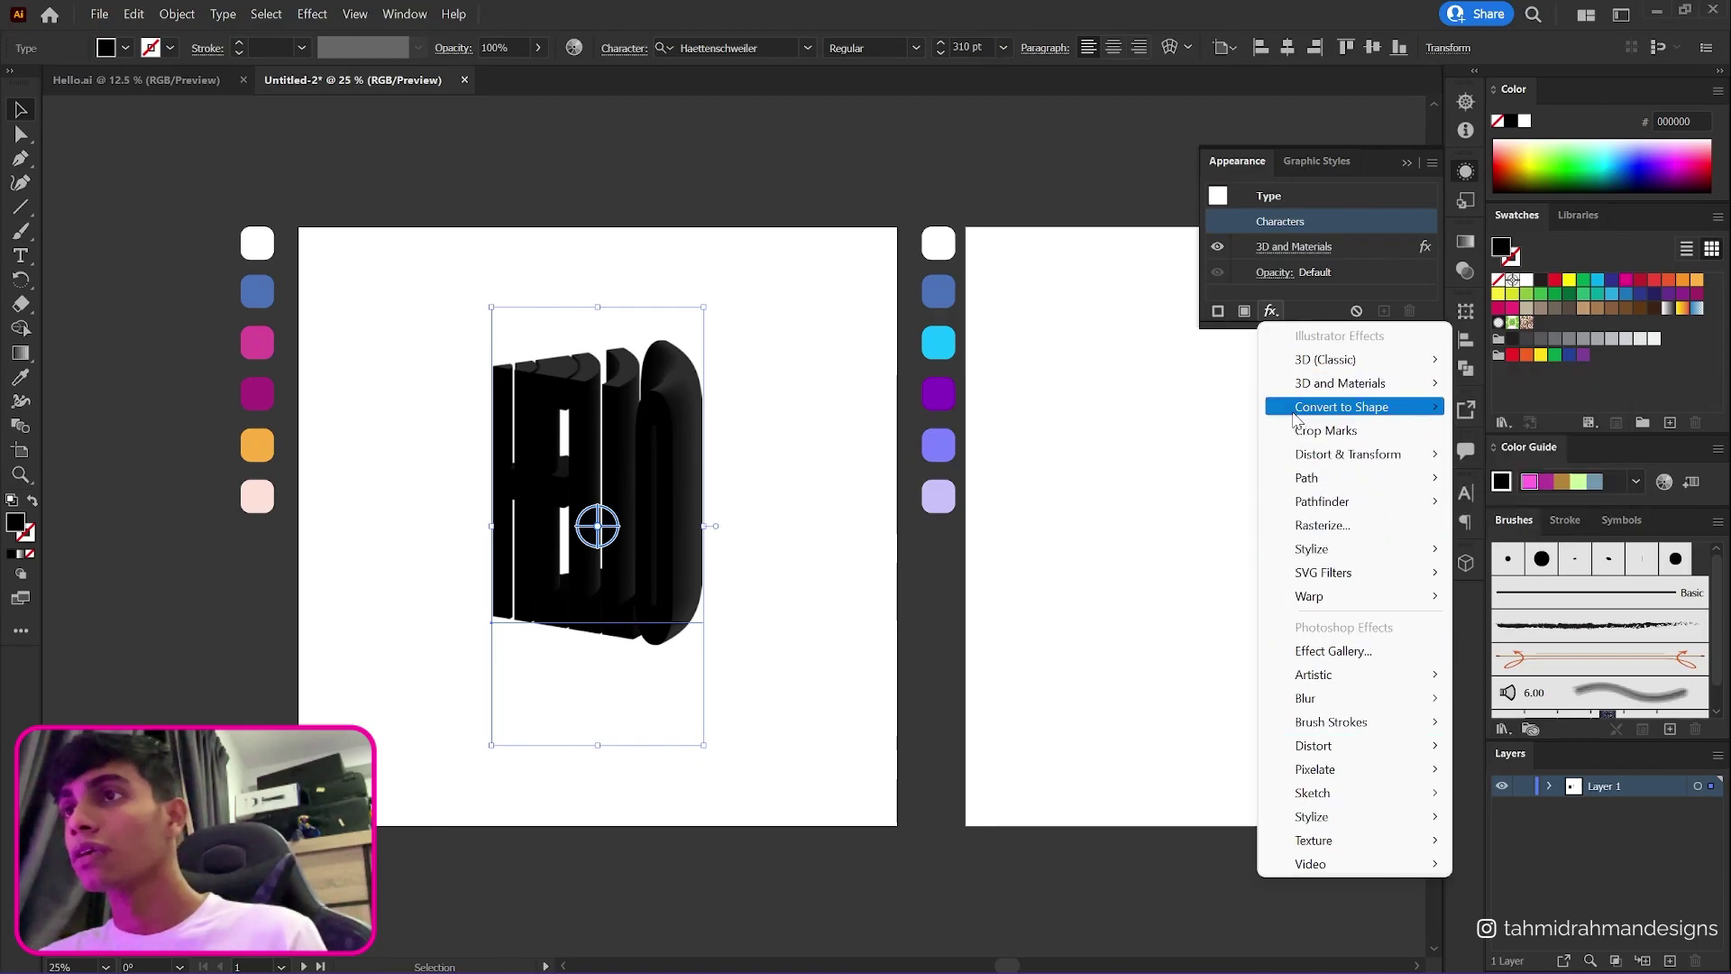
left_click(1244, 311)
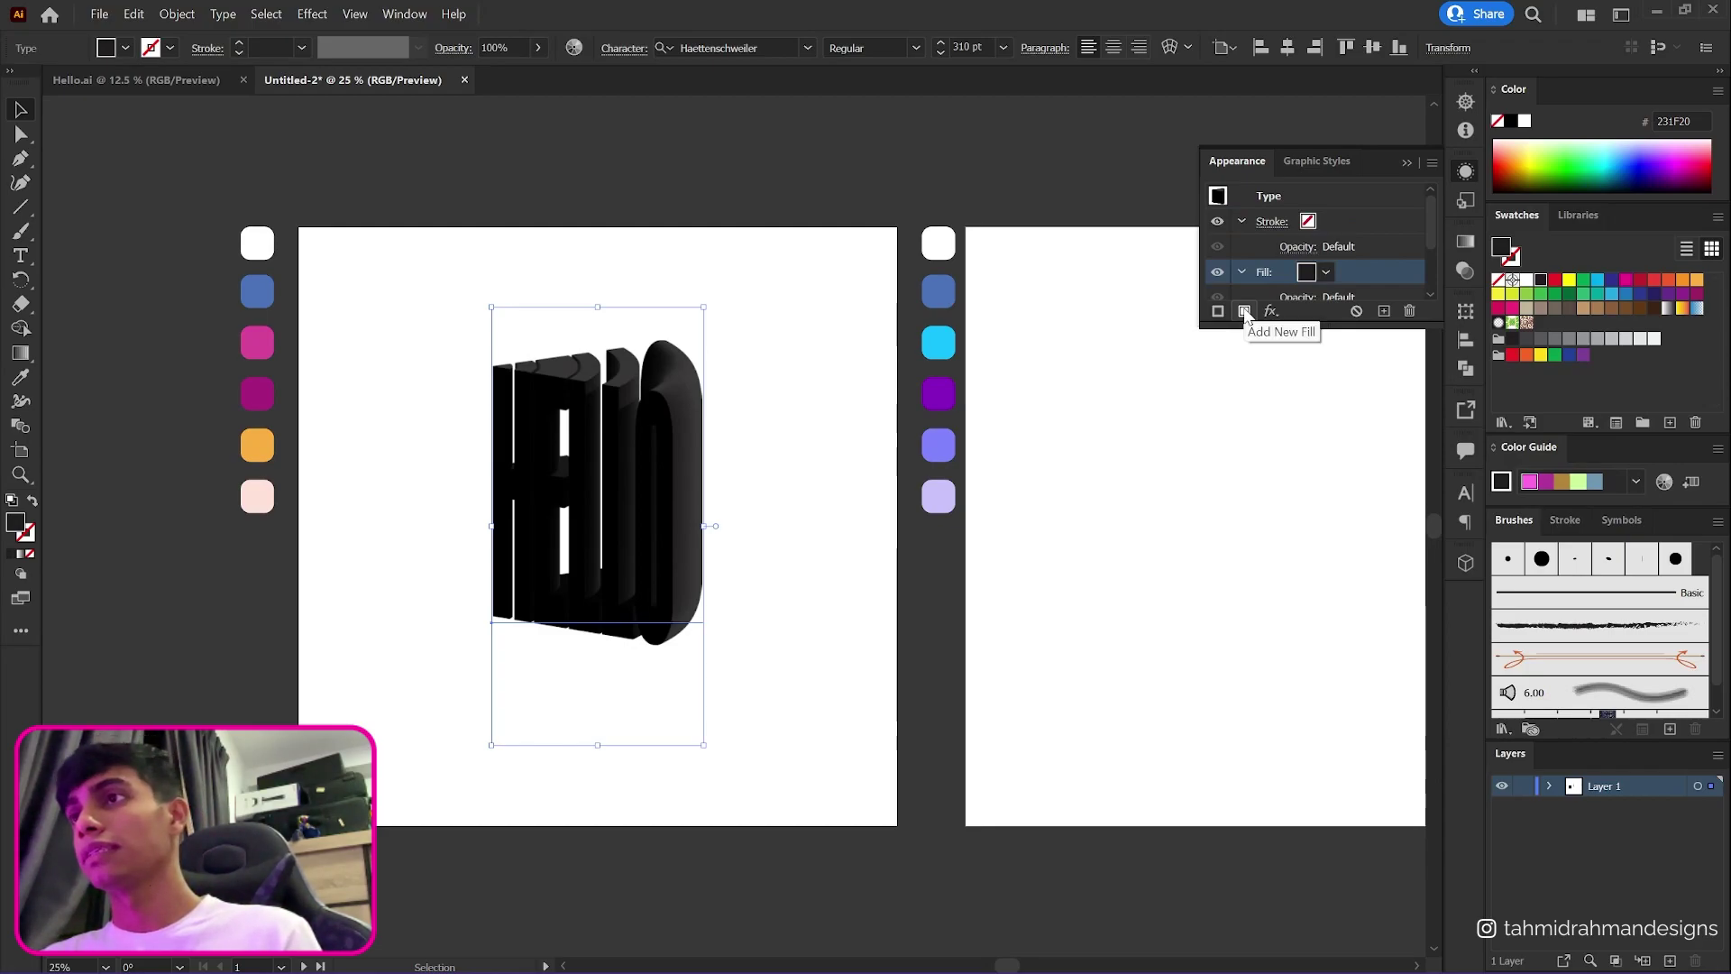
- Apply the default white-to-black linear gradient to the HELLO text's new fill
left_click(1461, 245)
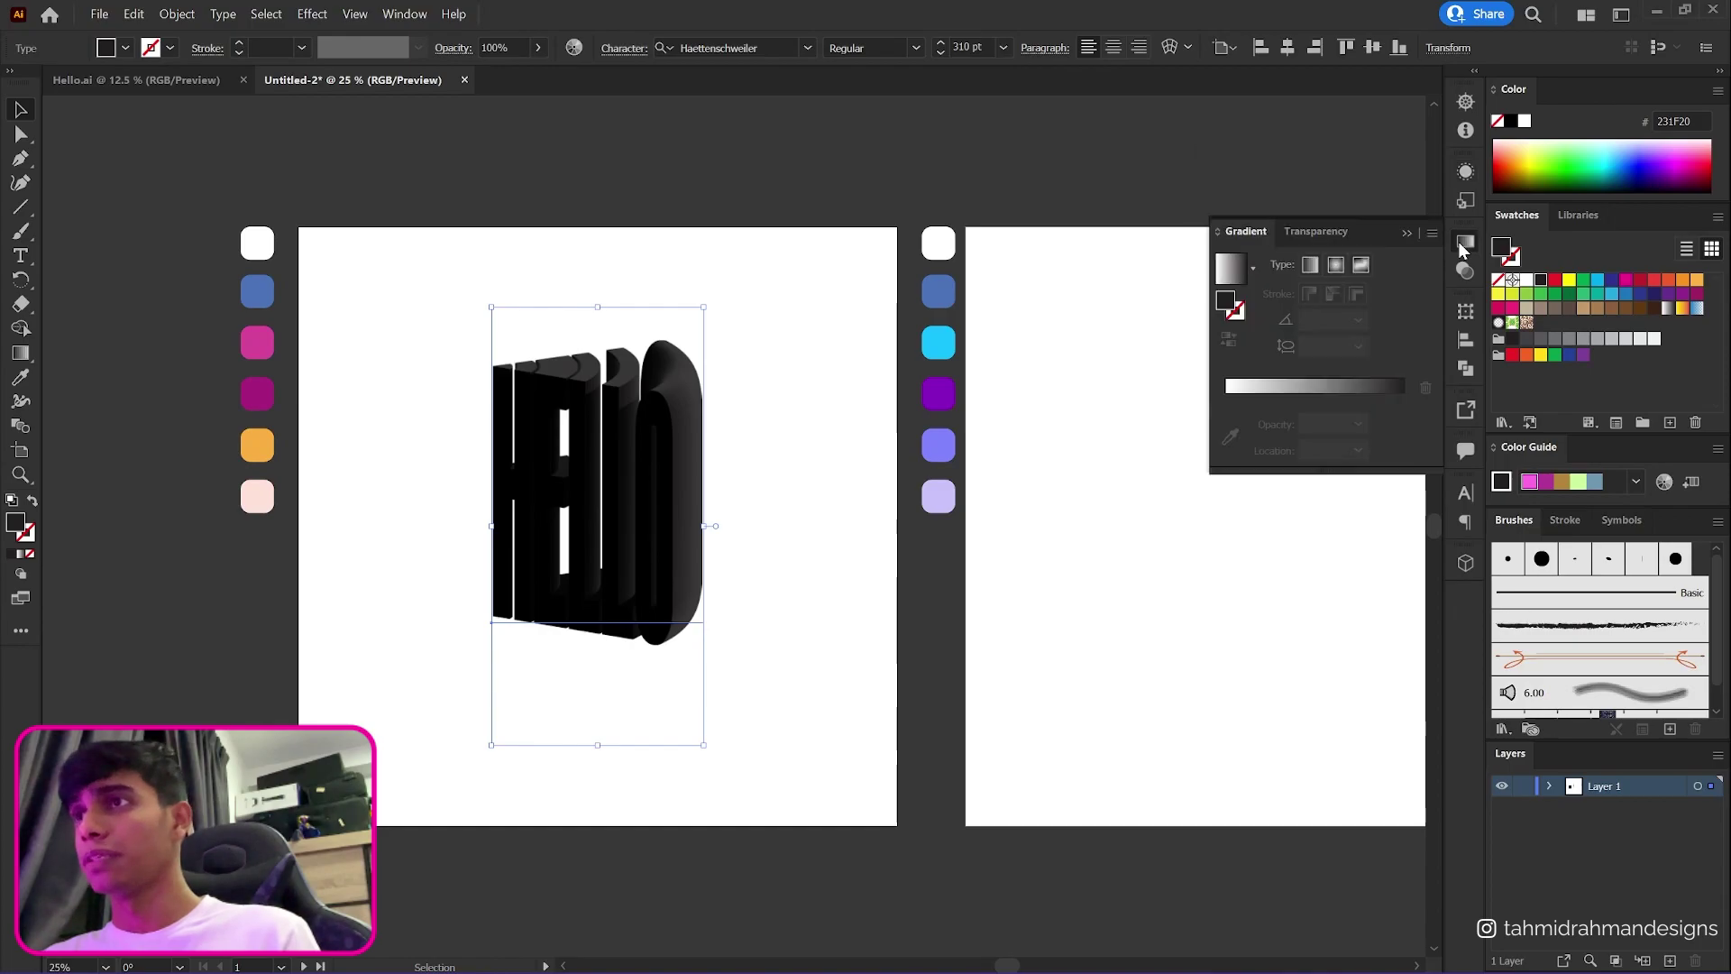
left_click(1238, 272)
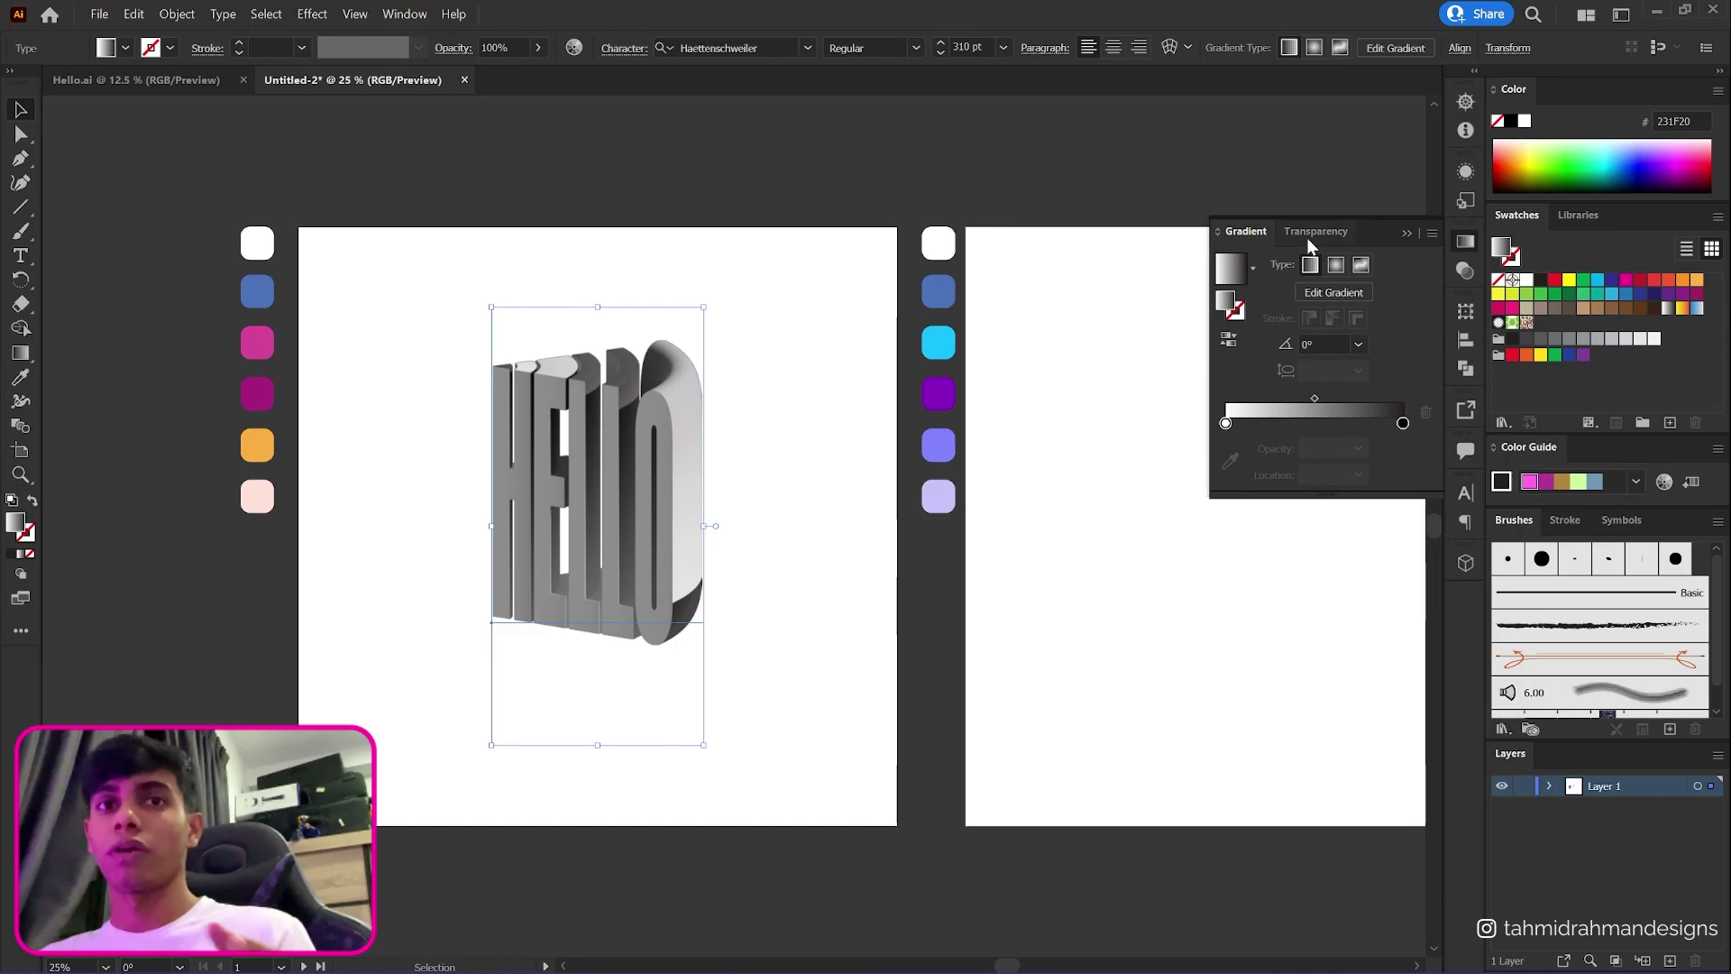
left_click(1464, 202)
left_click(1235, 161)
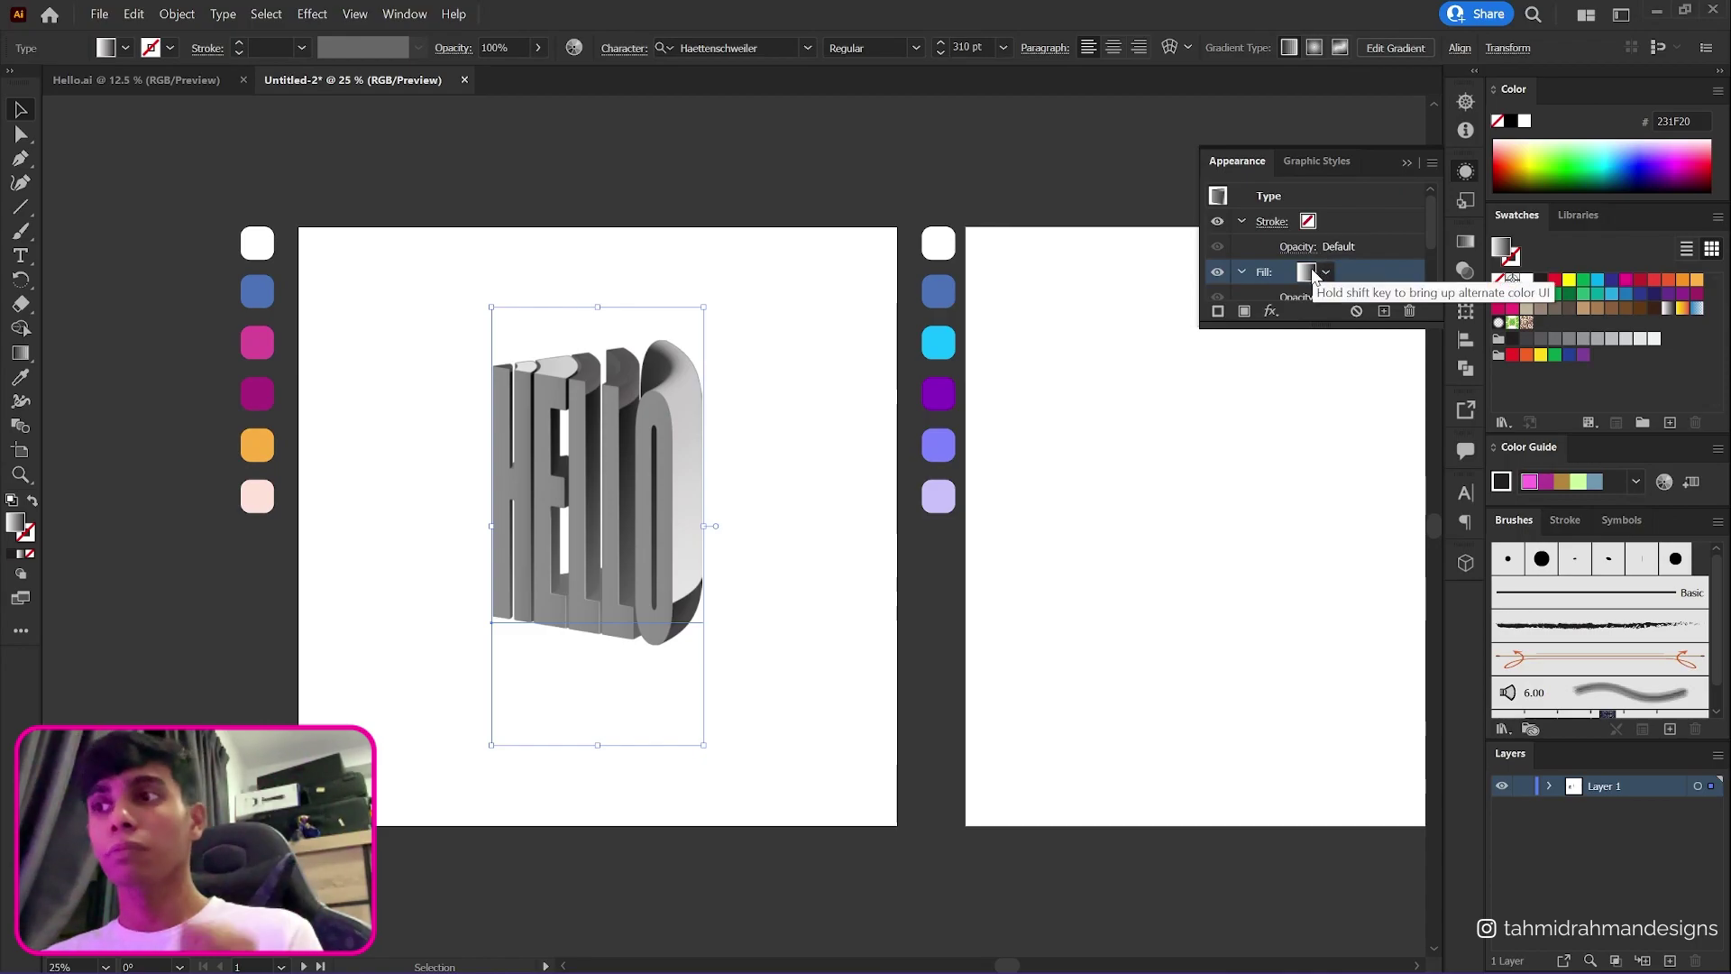
- Add a gradient stop at about 20% and colour it with the blue sampled from the palette beside the first artboard
left_click(1464, 242)
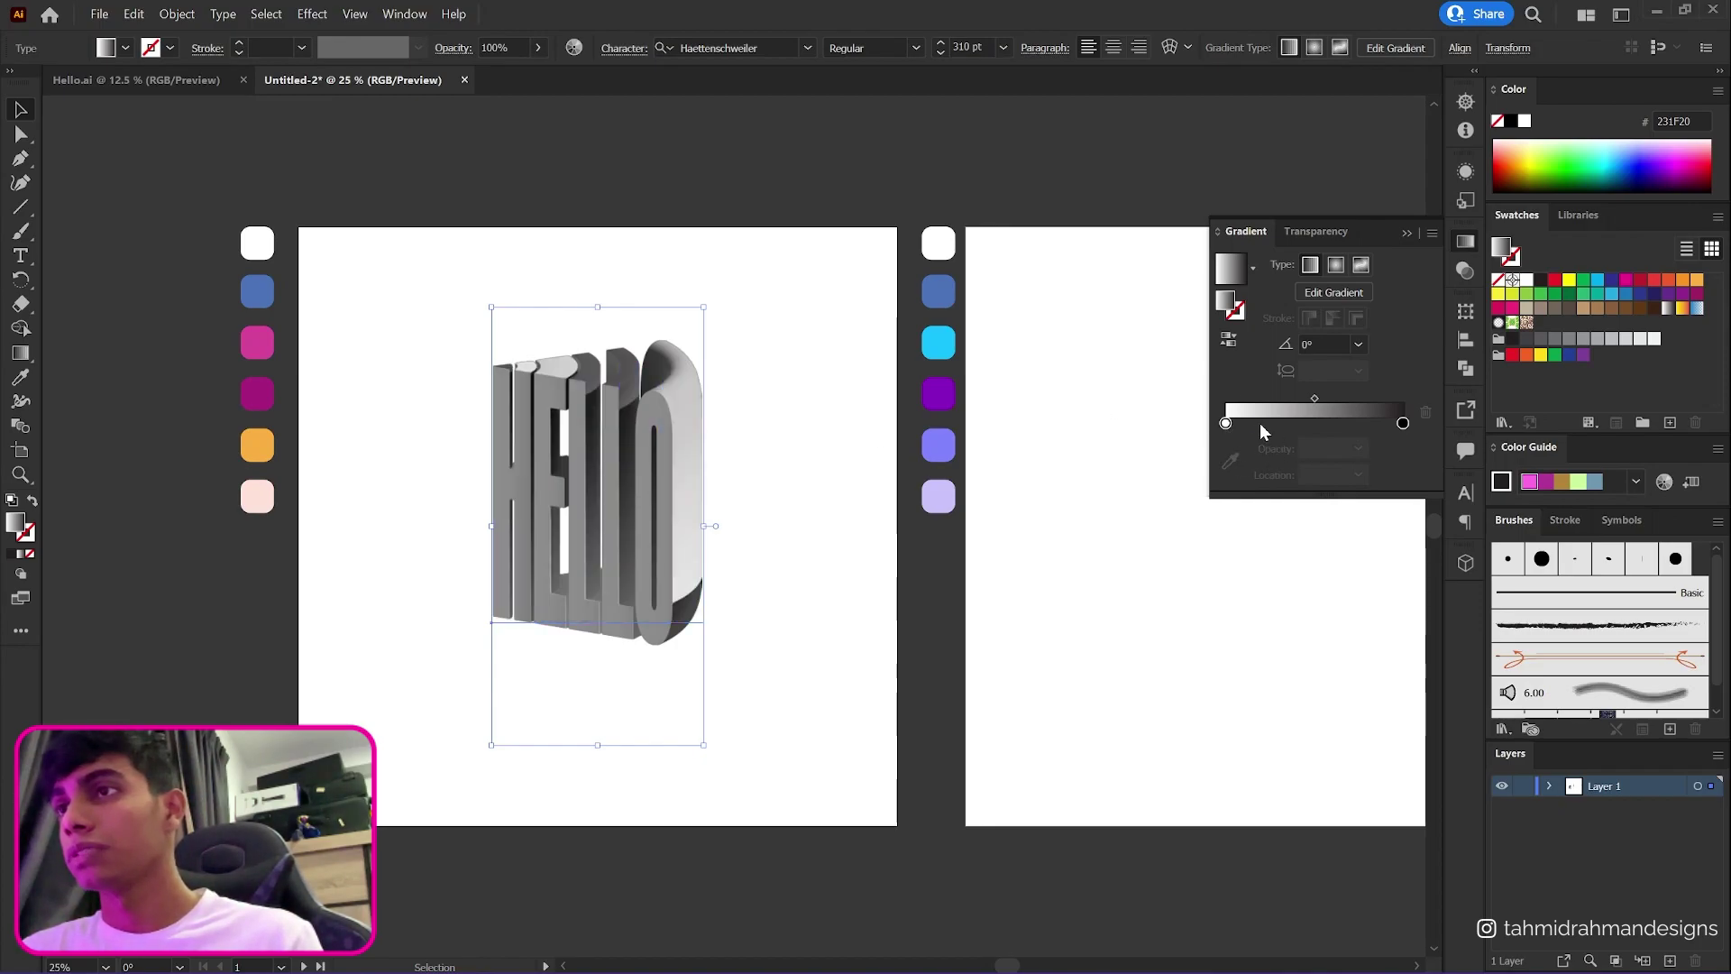
left_click(1261, 423)
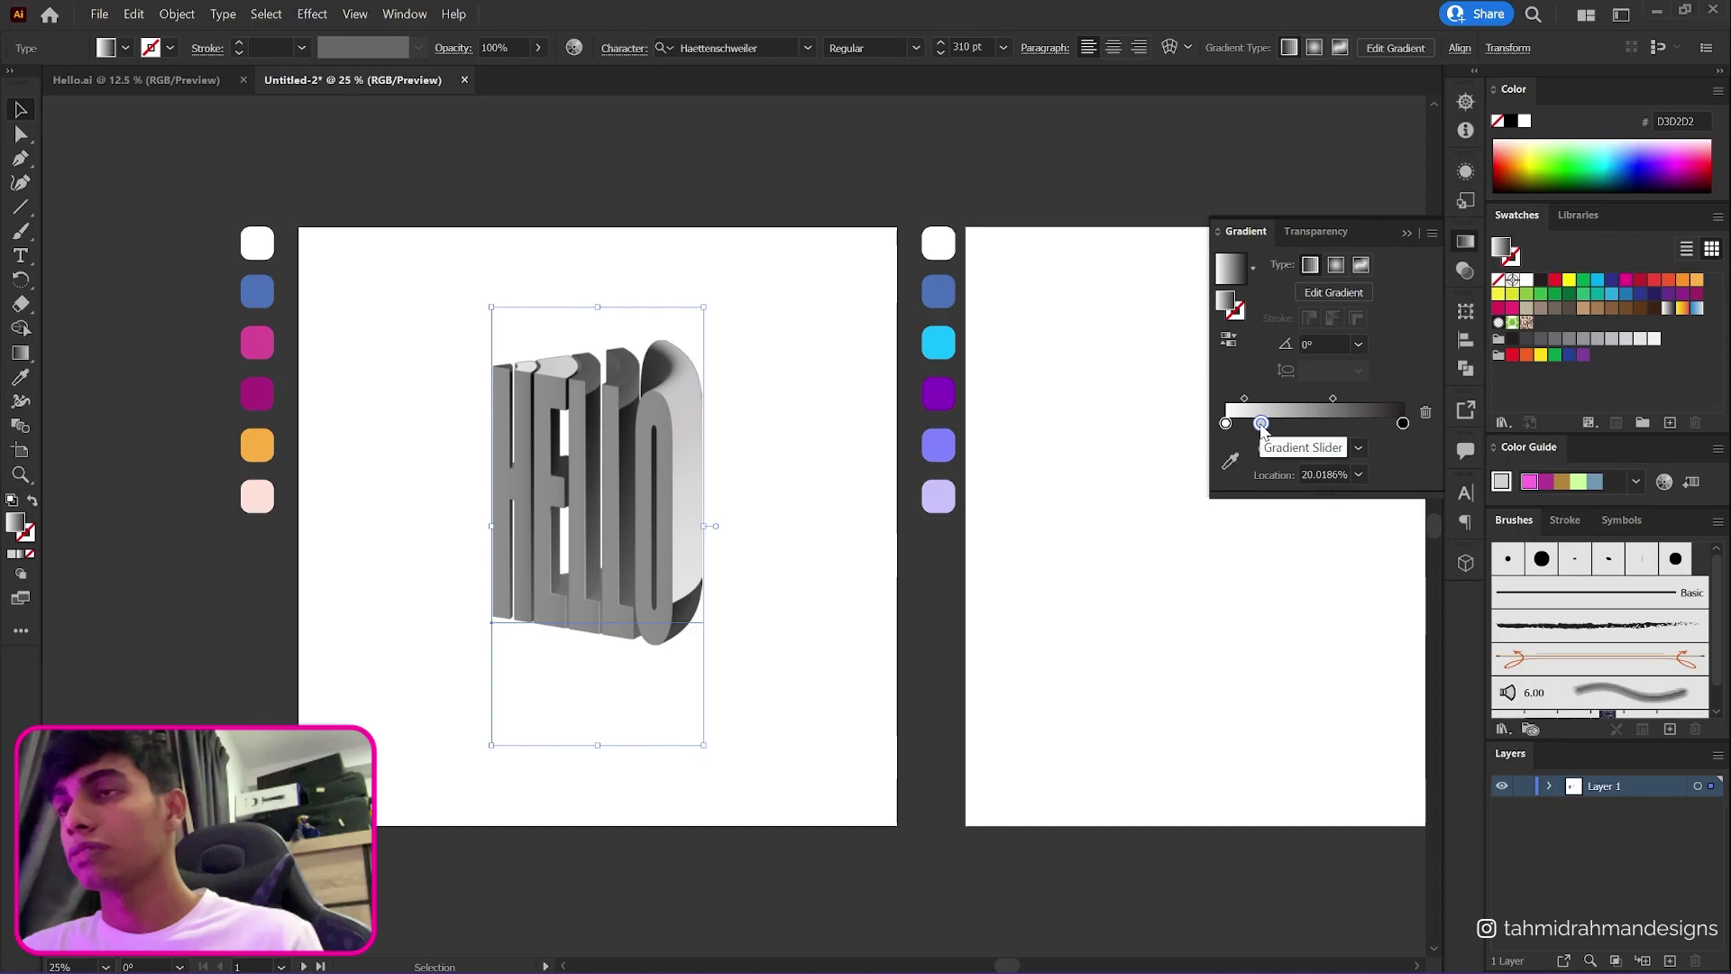
left_click(1230, 461)
left_click(257, 291)
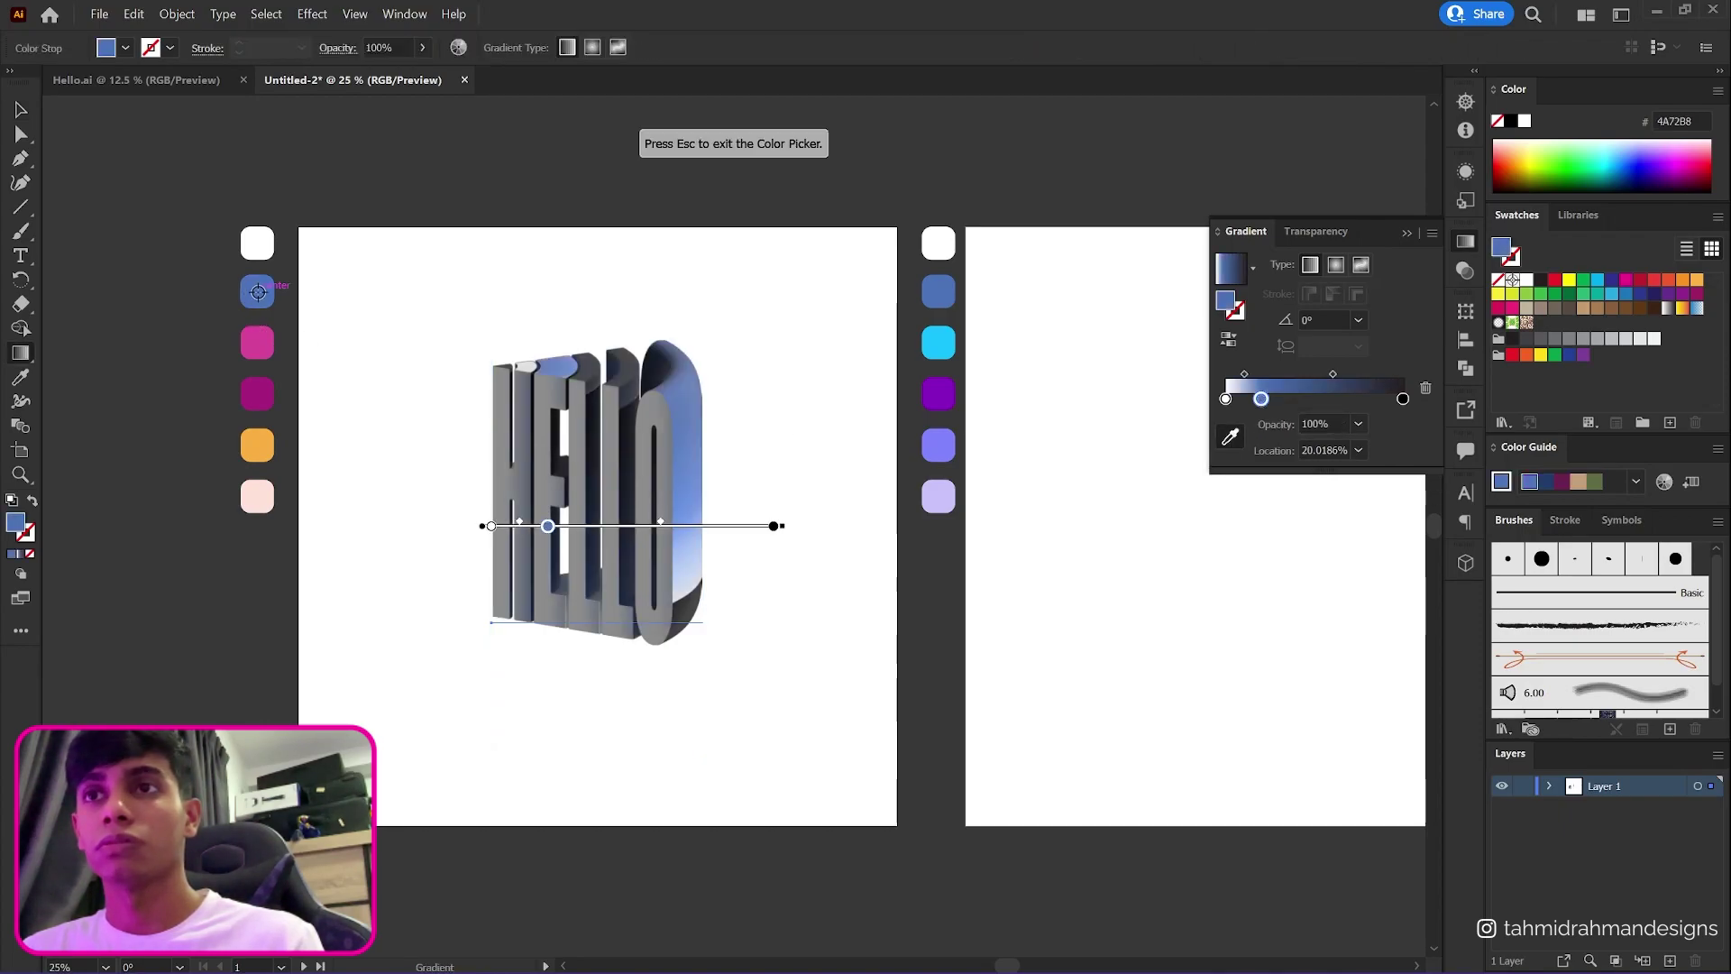
left_click(20, 109)
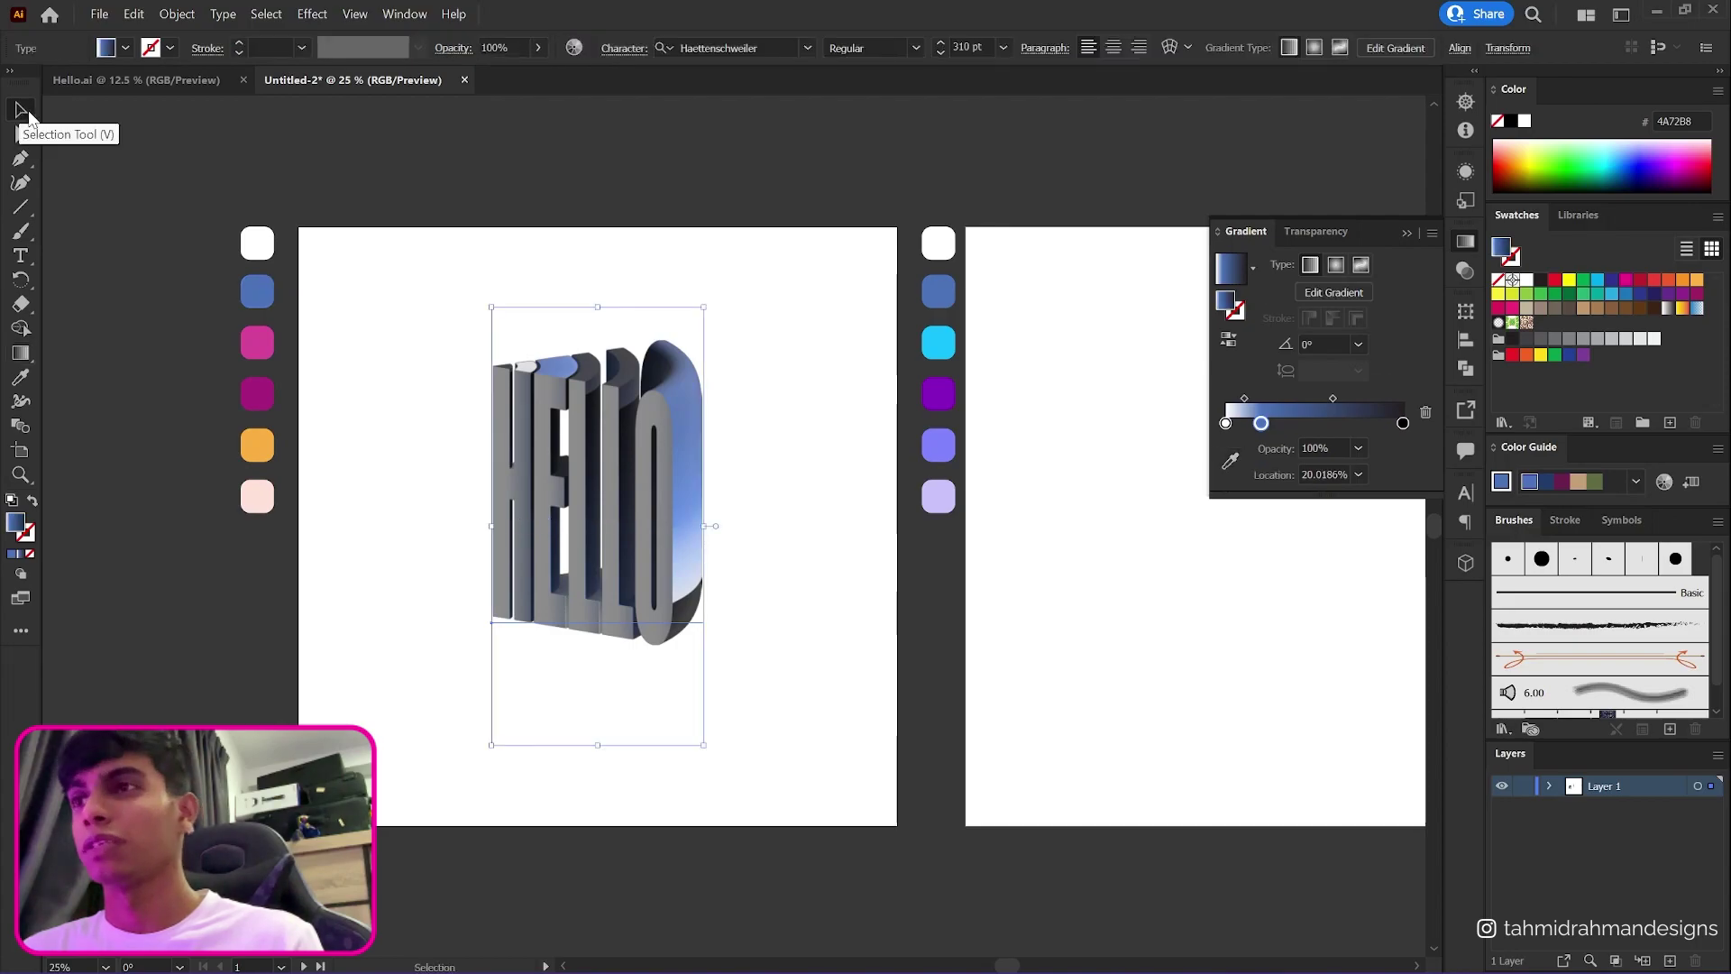
- Add a gradient stop at about 40% and colour it with the pink sampled from the first artboard's palette
left_click(1295, 424)
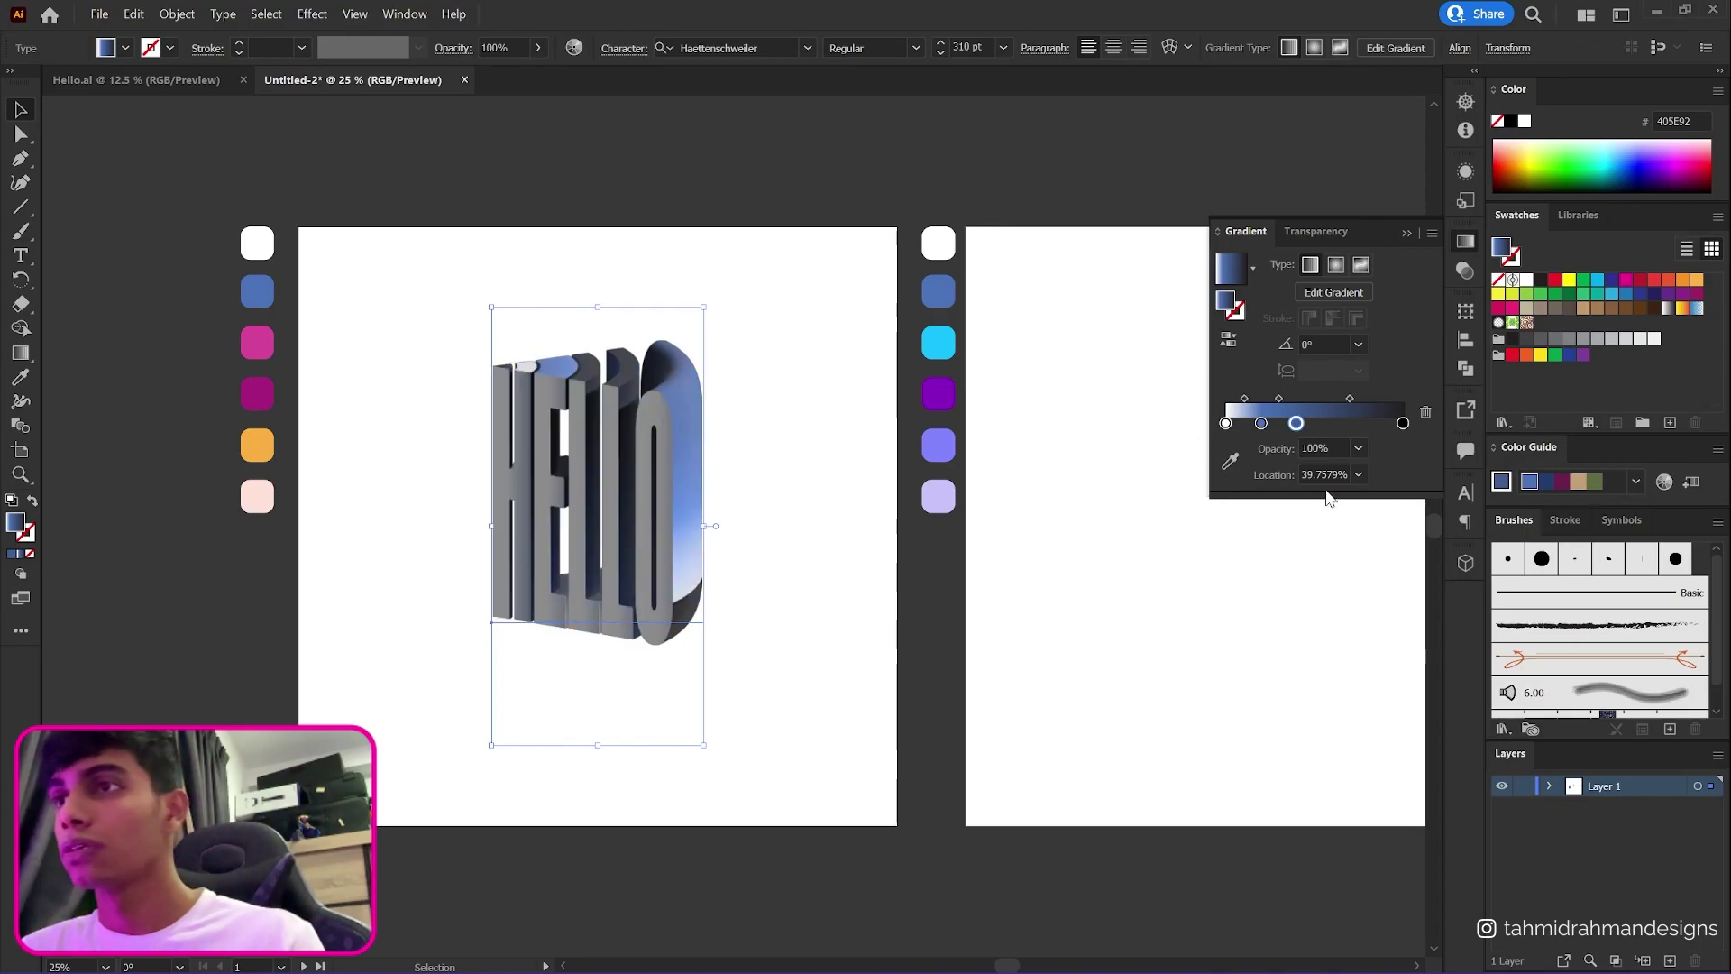
left_click(1230, 461)
left_click(250, 339)
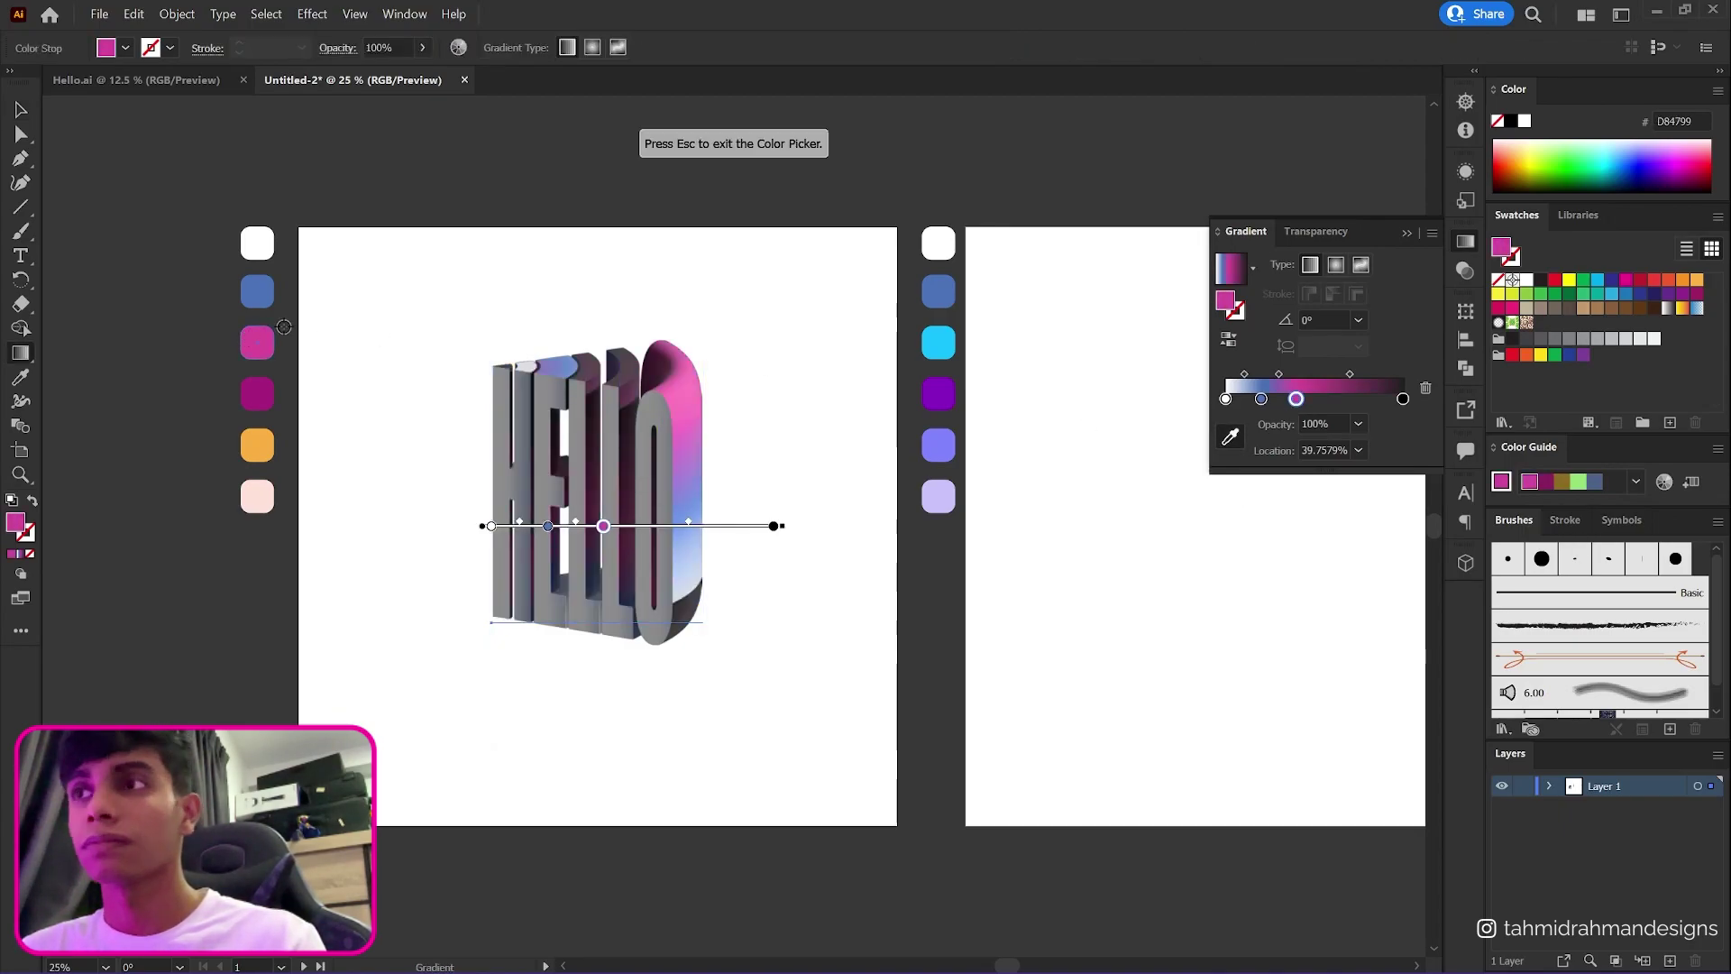
- Add a gradient stop at about 64% and colour it with the dark magenta sampled from the first artboard's palette
left_click(1339, 399)
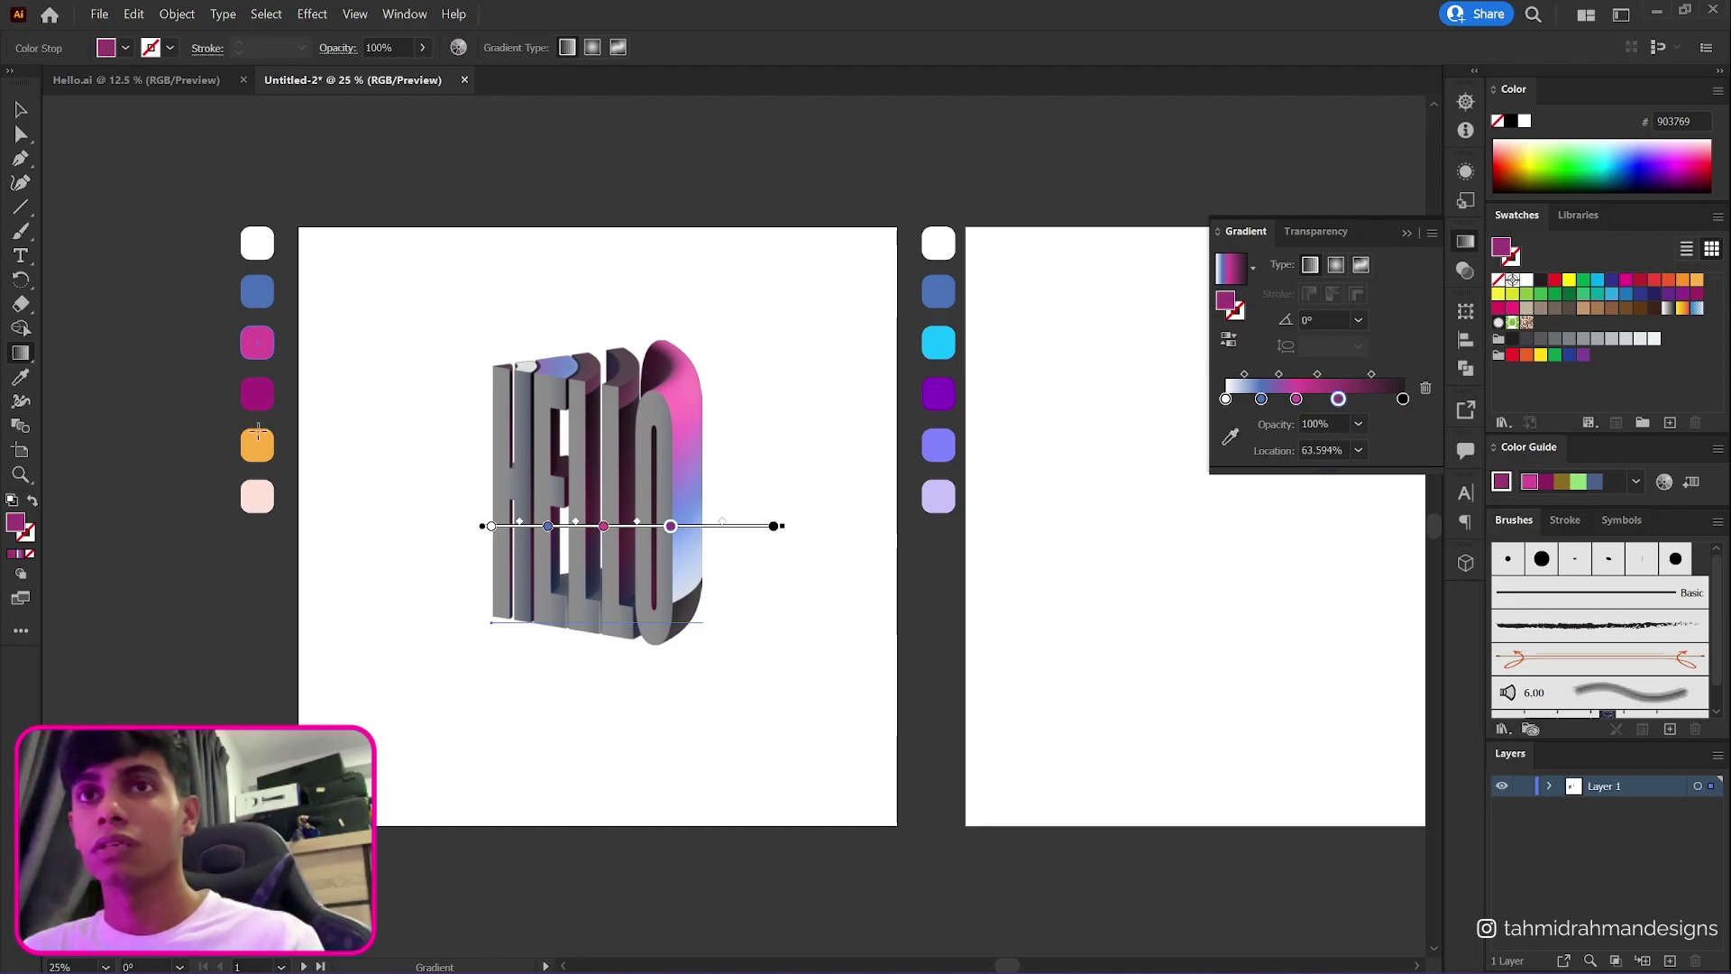
left_click(1230, 438)
left_click(271, 394)
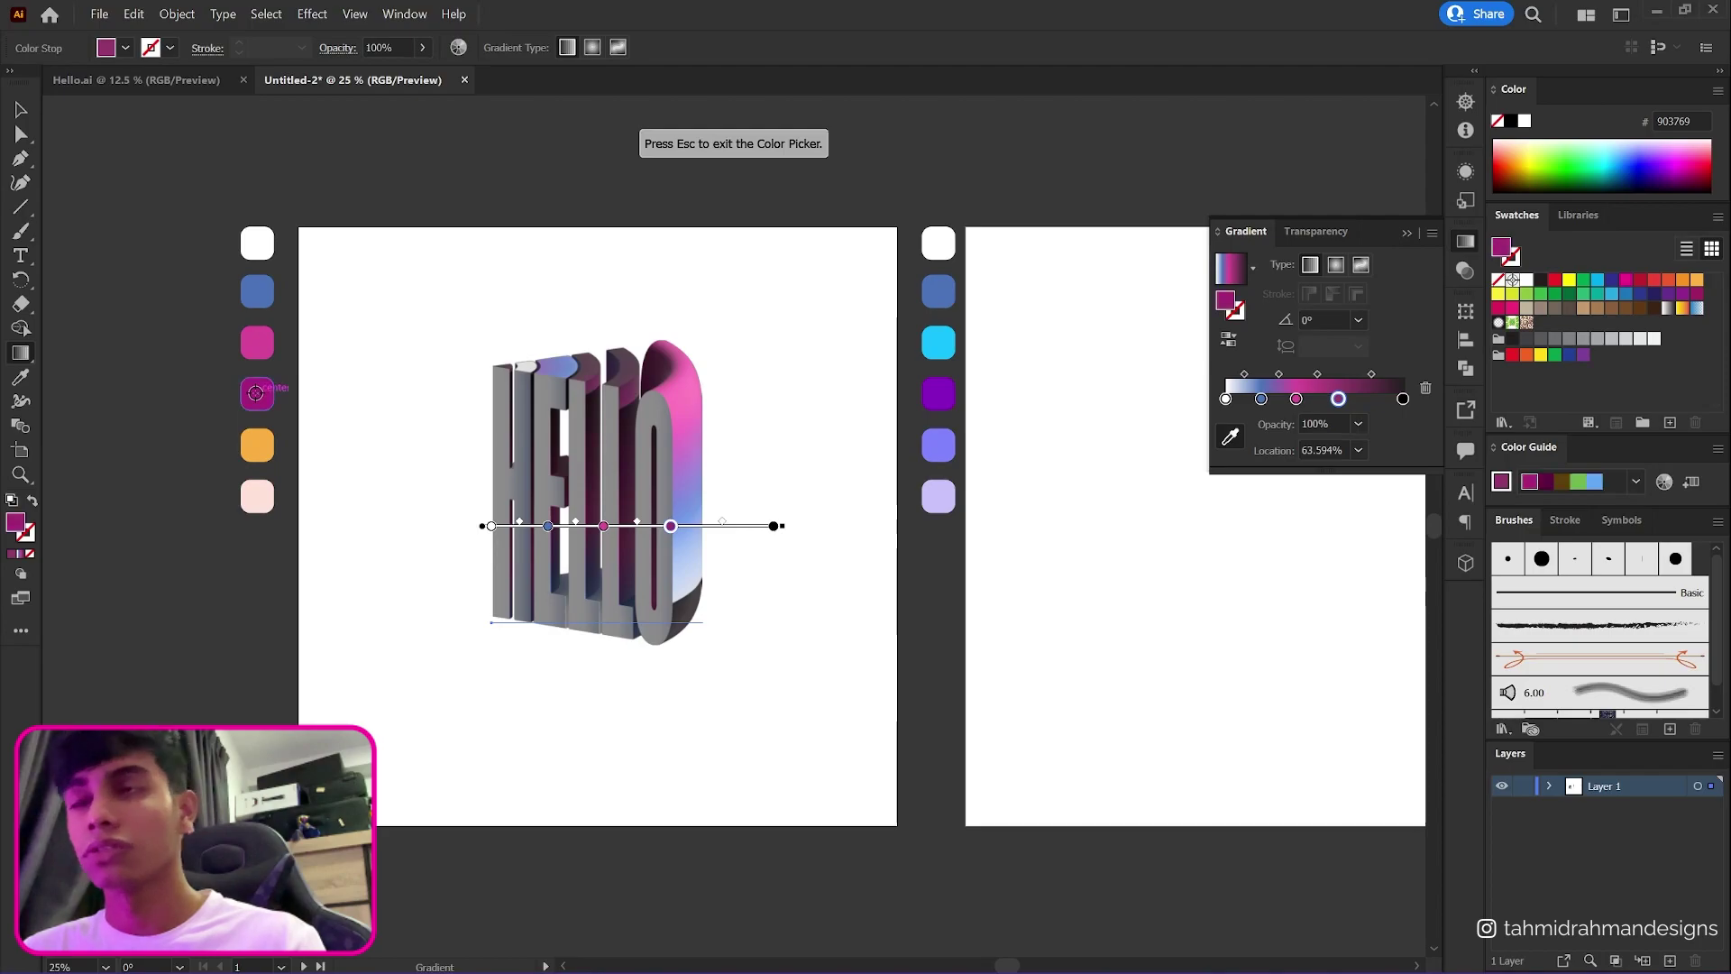
- Recolour the gradient's black end stop with the orange sampled from the first artboard's palette
left_click(1403, 399)
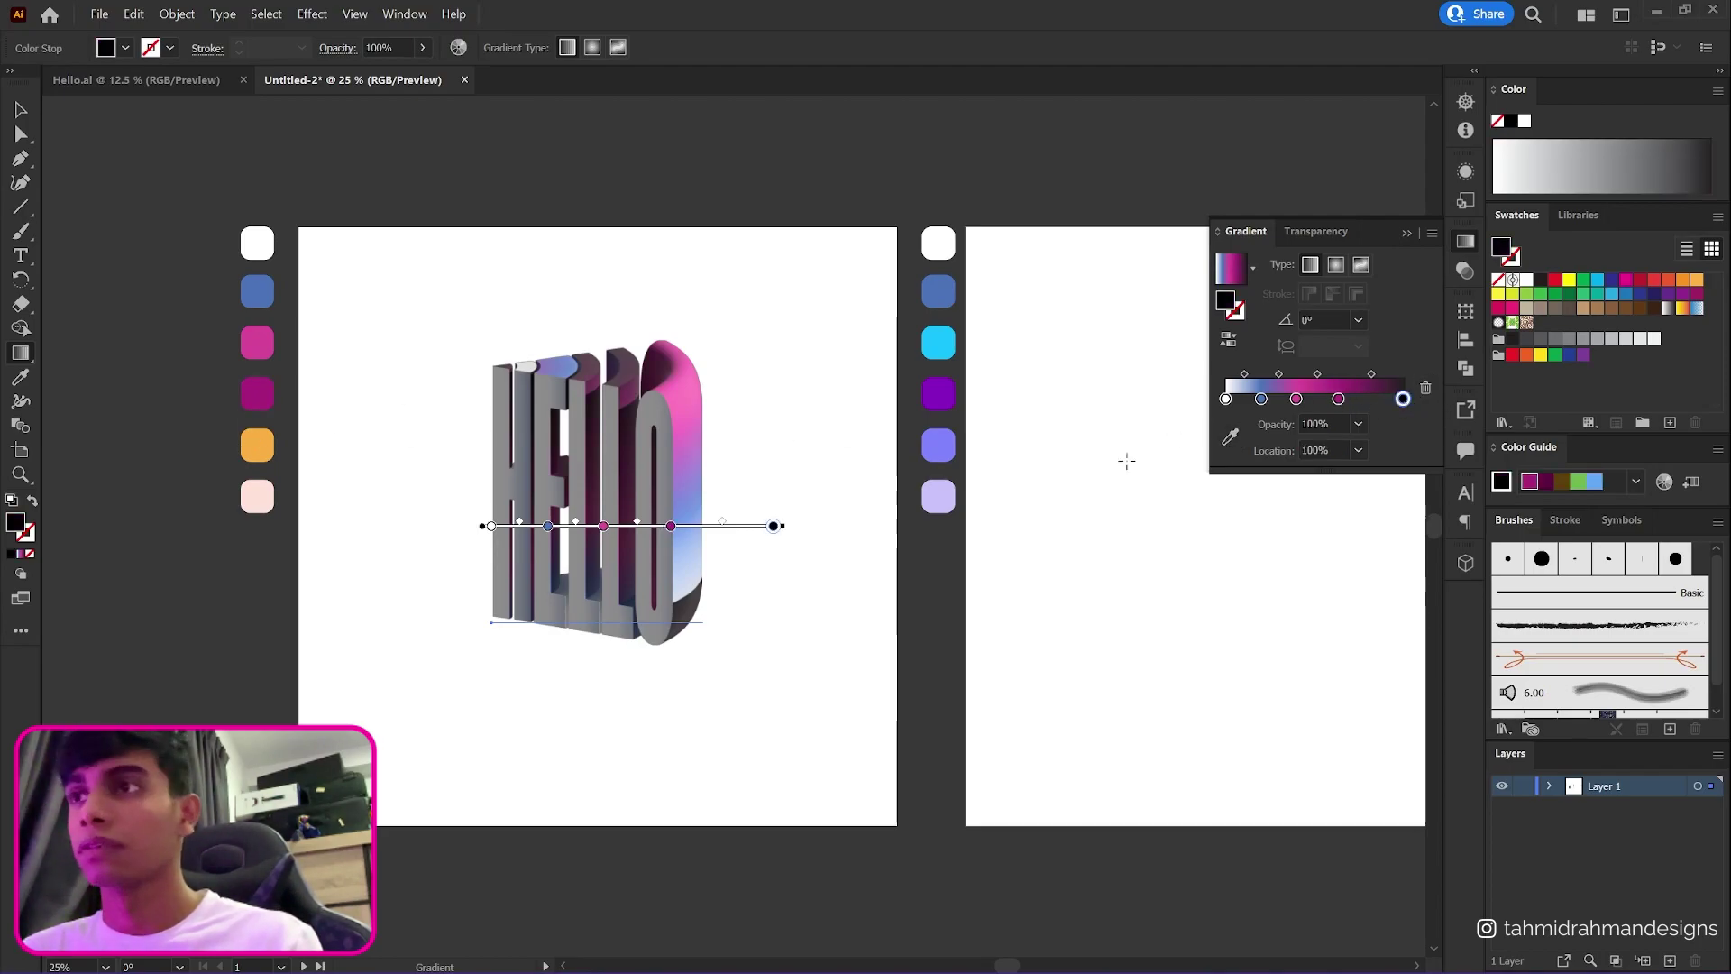
left_click(1231, 437)
left_click(263, 439)
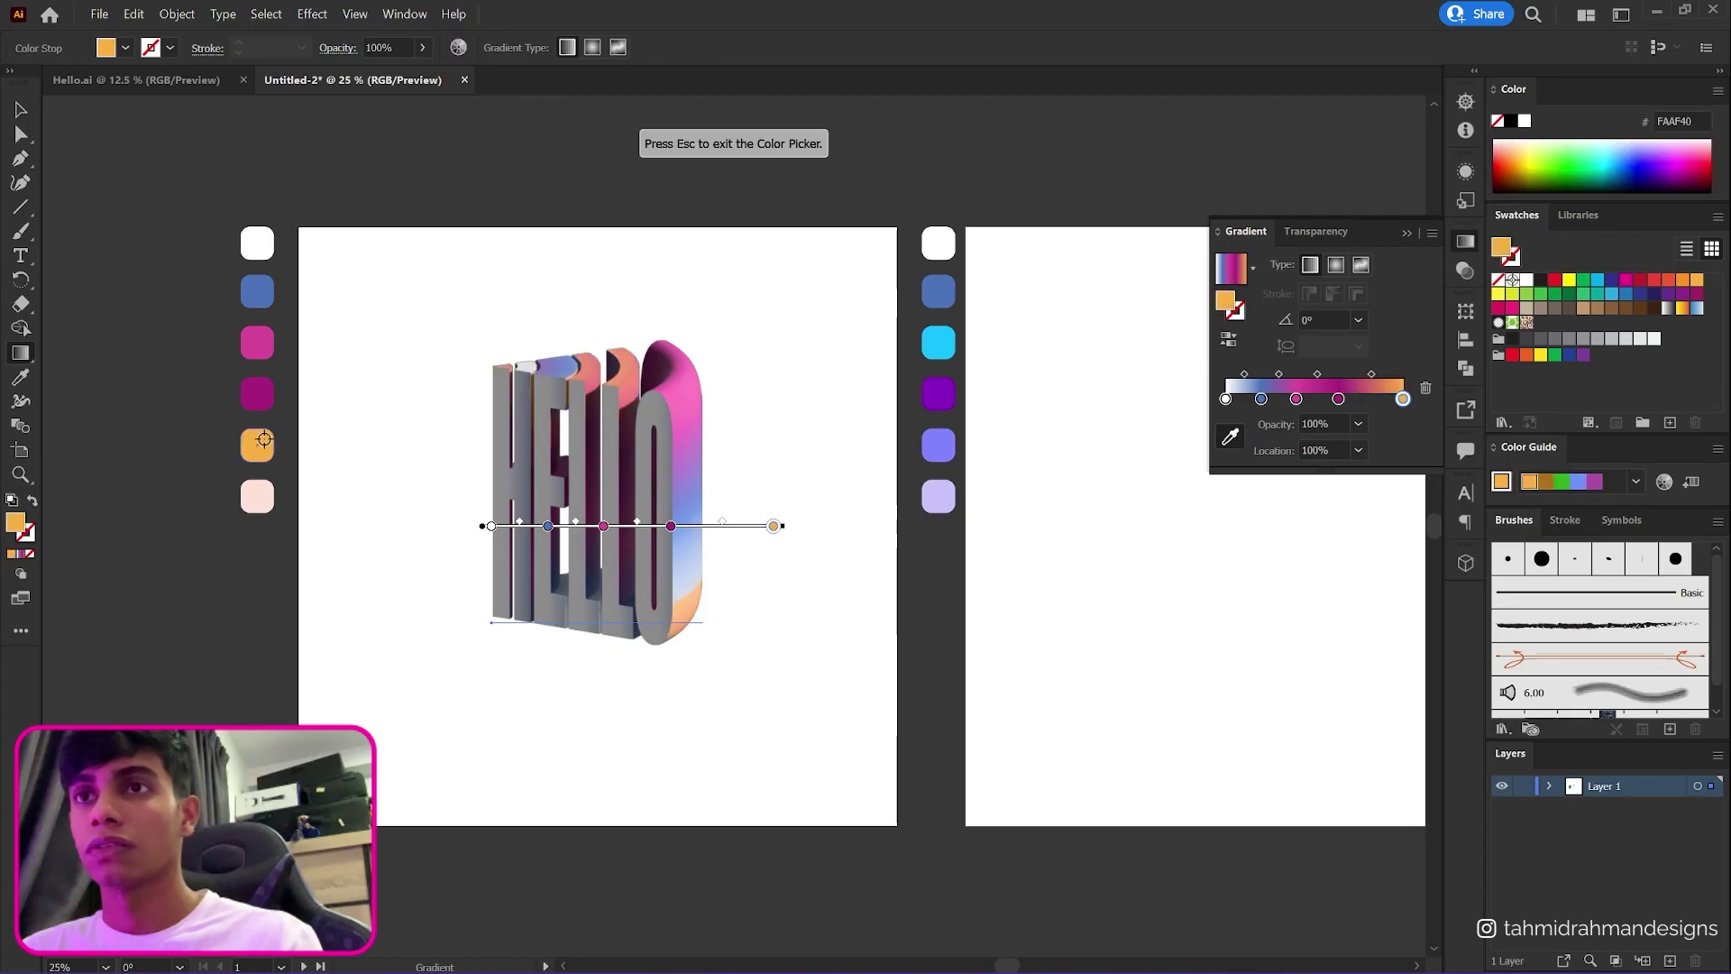
key("Escape")
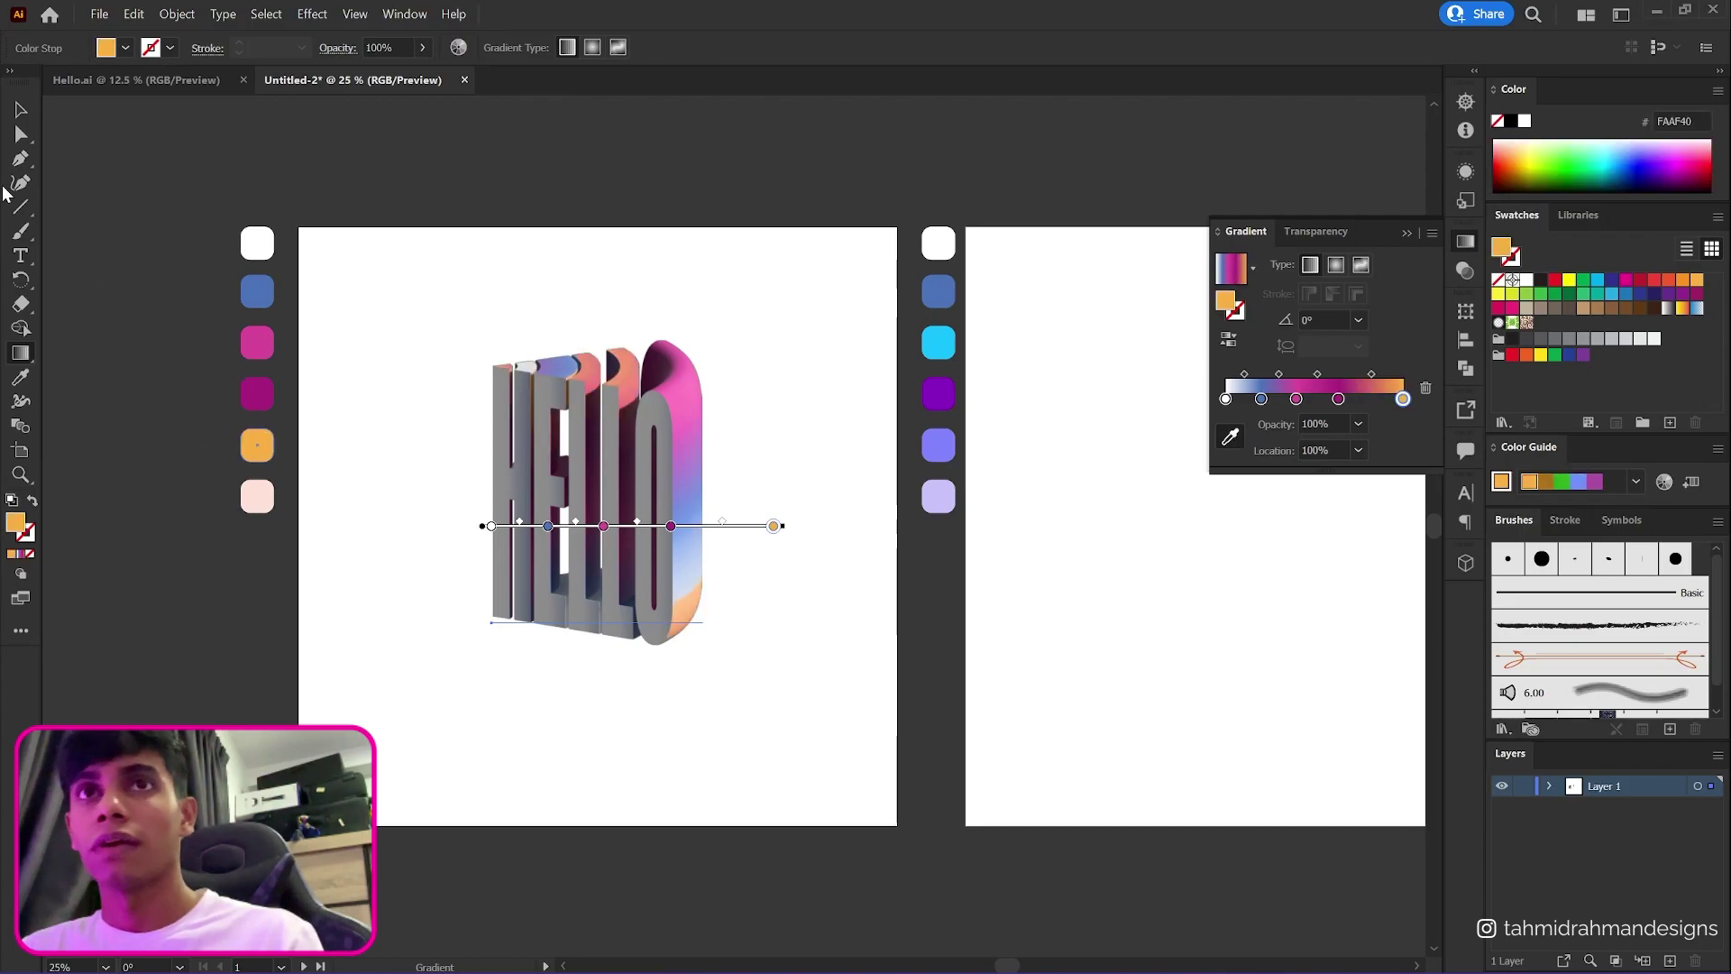
left_click(18, 116)
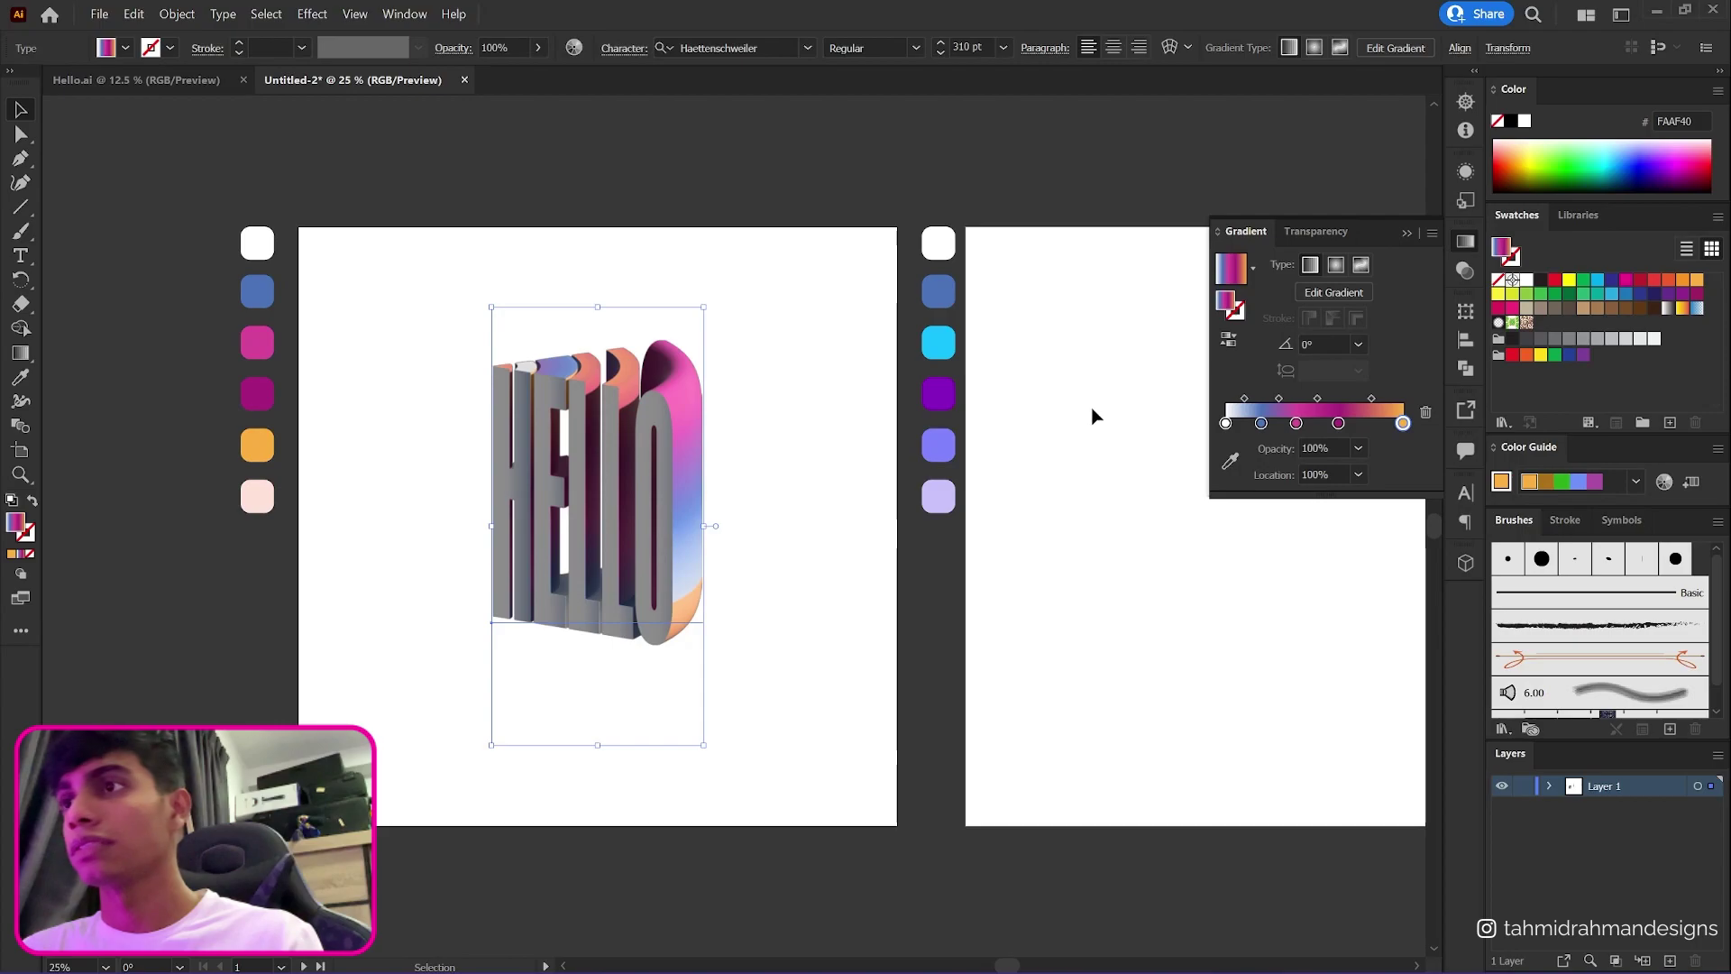
- Change the text's gradient type to radial and set the blue stop's location to 26%
left_click(1336, 265)
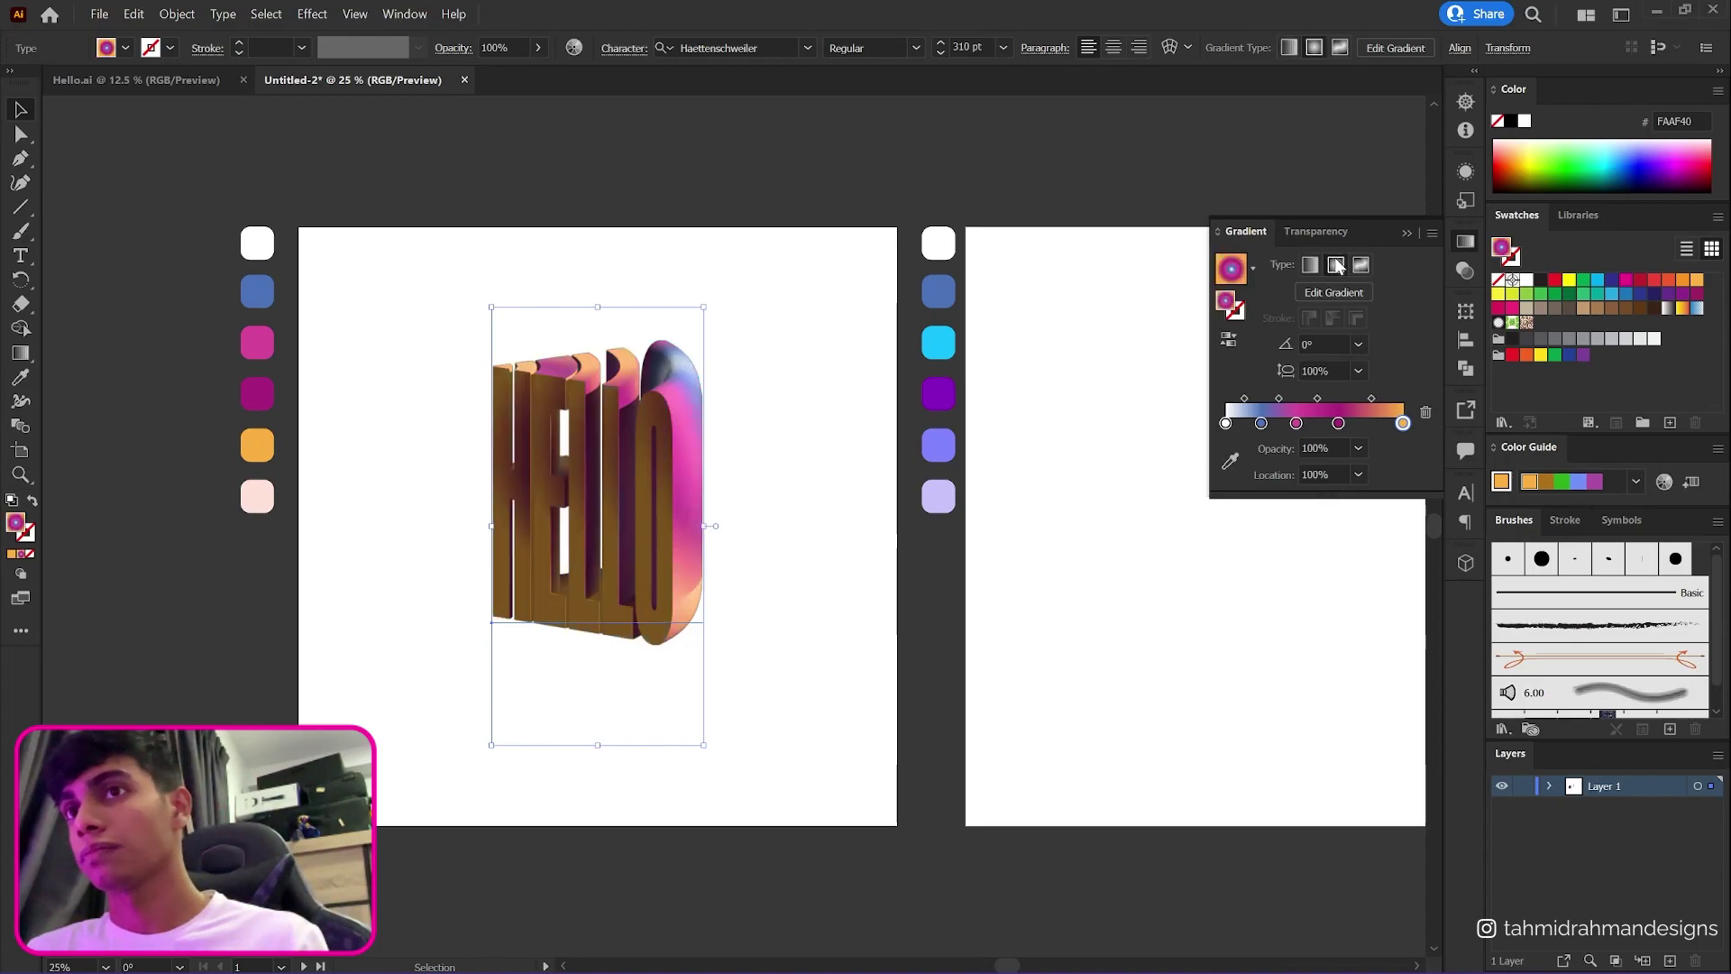
mouse_move(1244, 928)
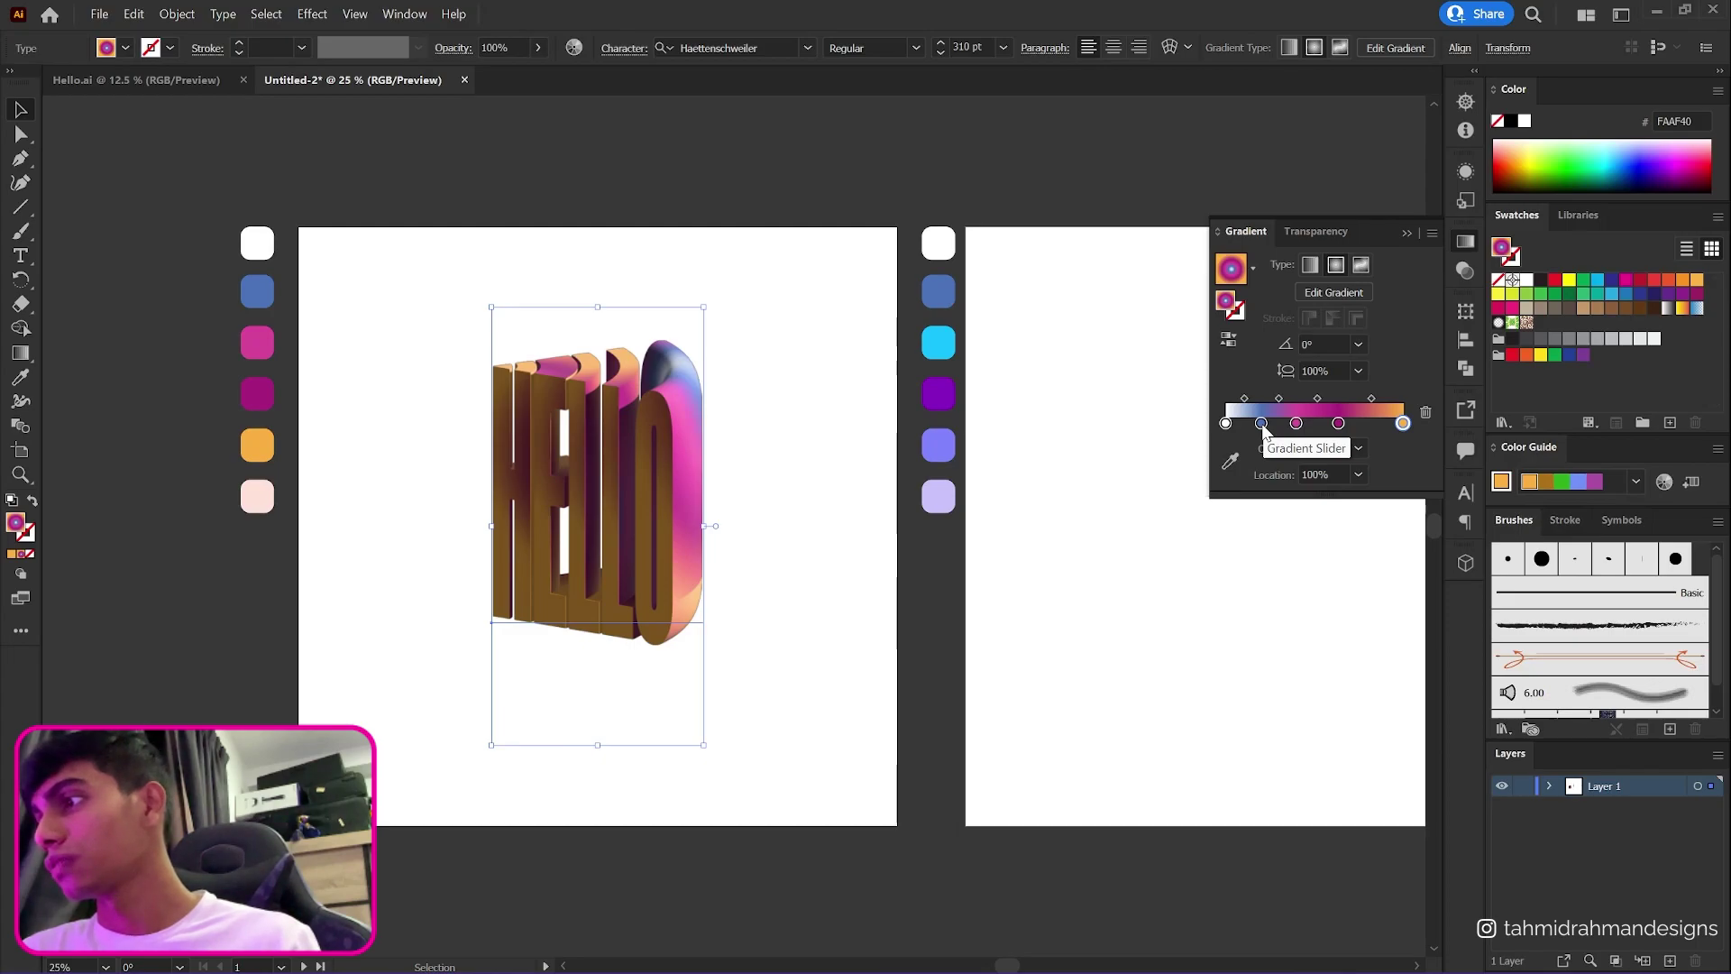
left_click_drag(1263, 431, 1272, 432)
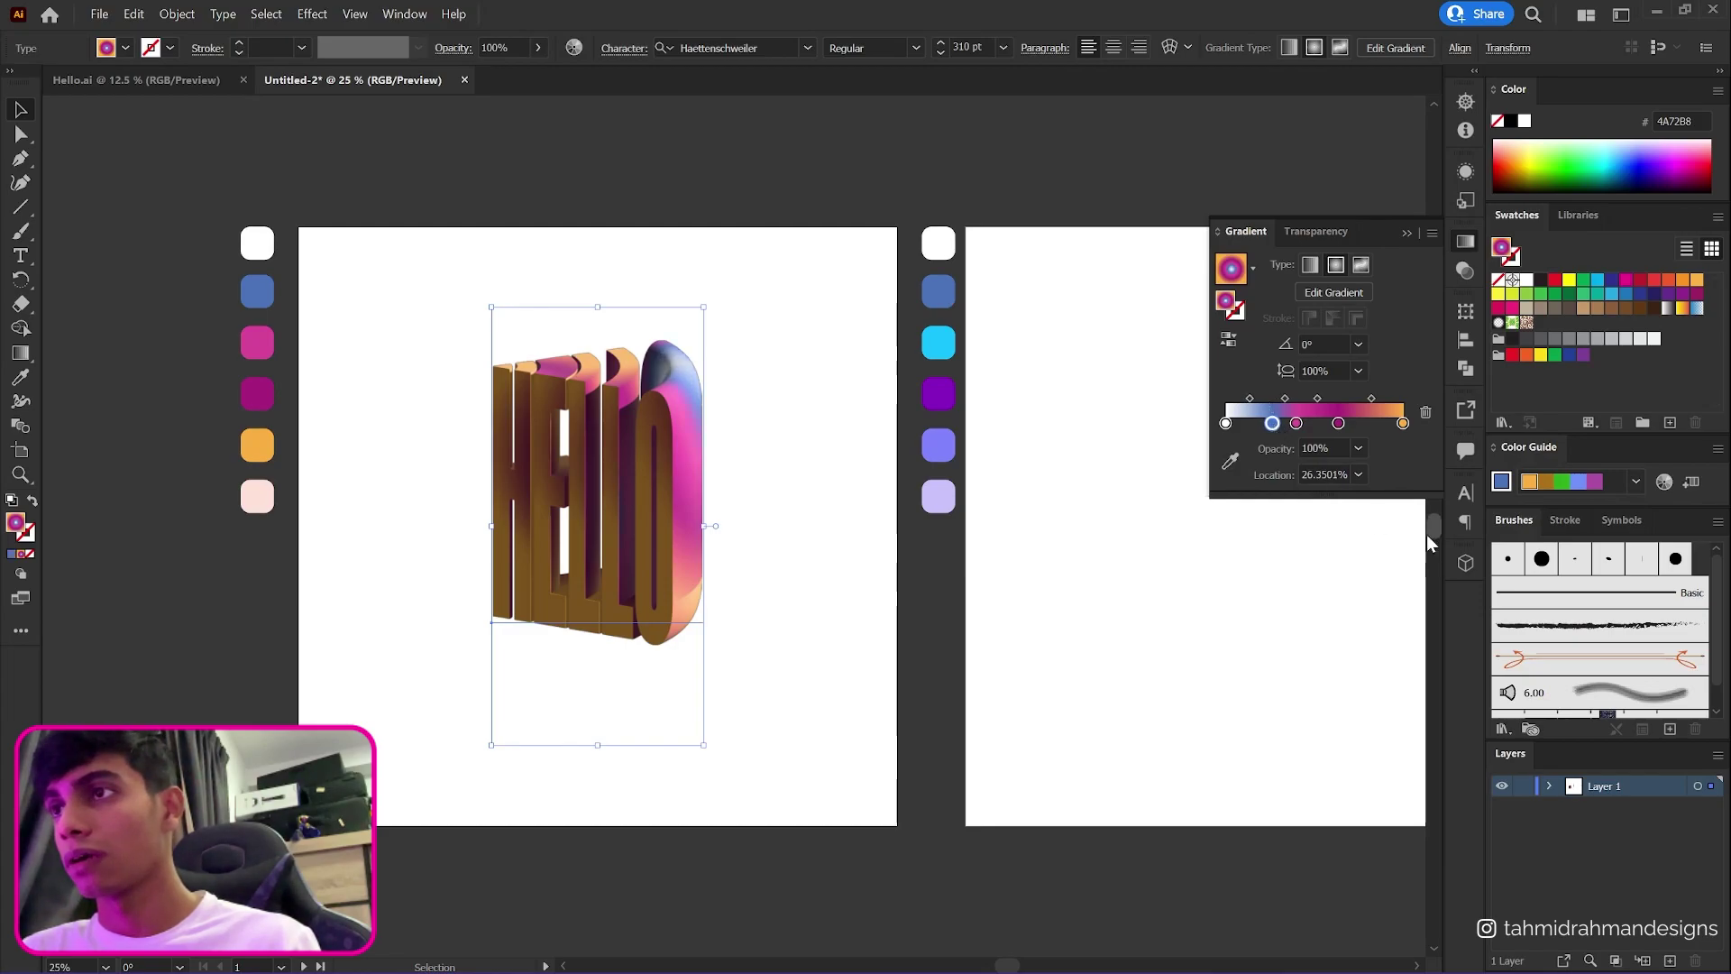
left_click(1326, 475)
double_click(1326, 475)
type("26")
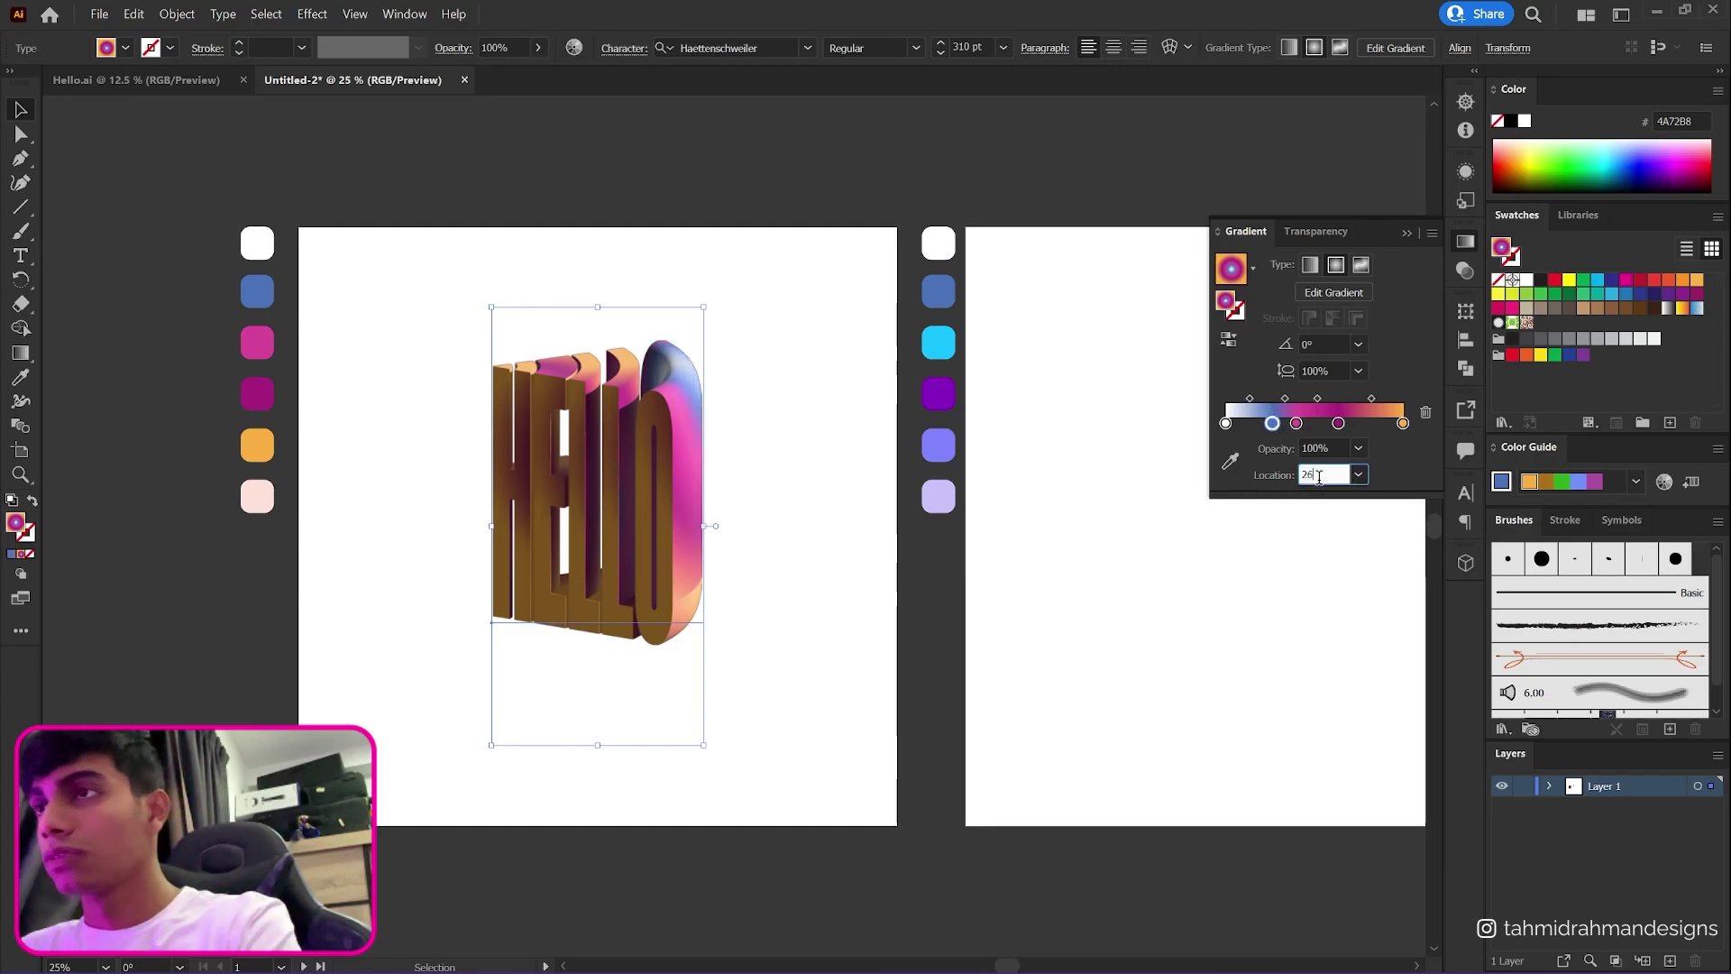
key("Return")
- Set the pink gradient stop's location to 47%
left_click_drag(1296, 422, 1311, 428)
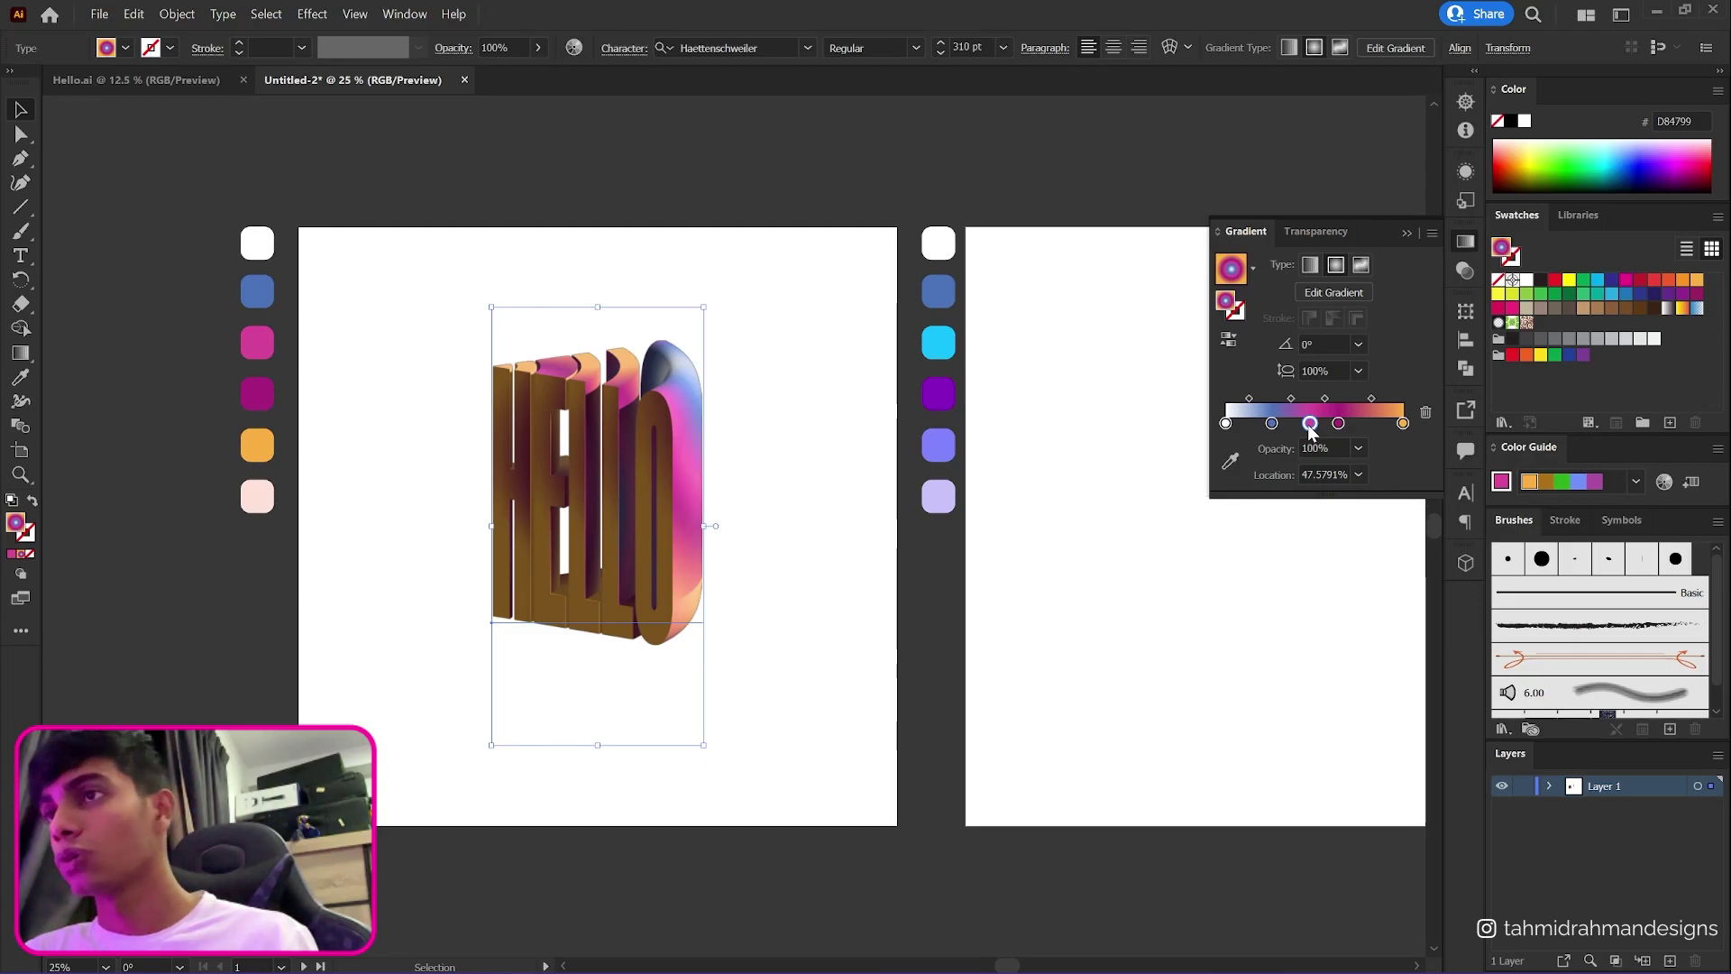
left_click(1319, 473)
type("47")
key("Return")
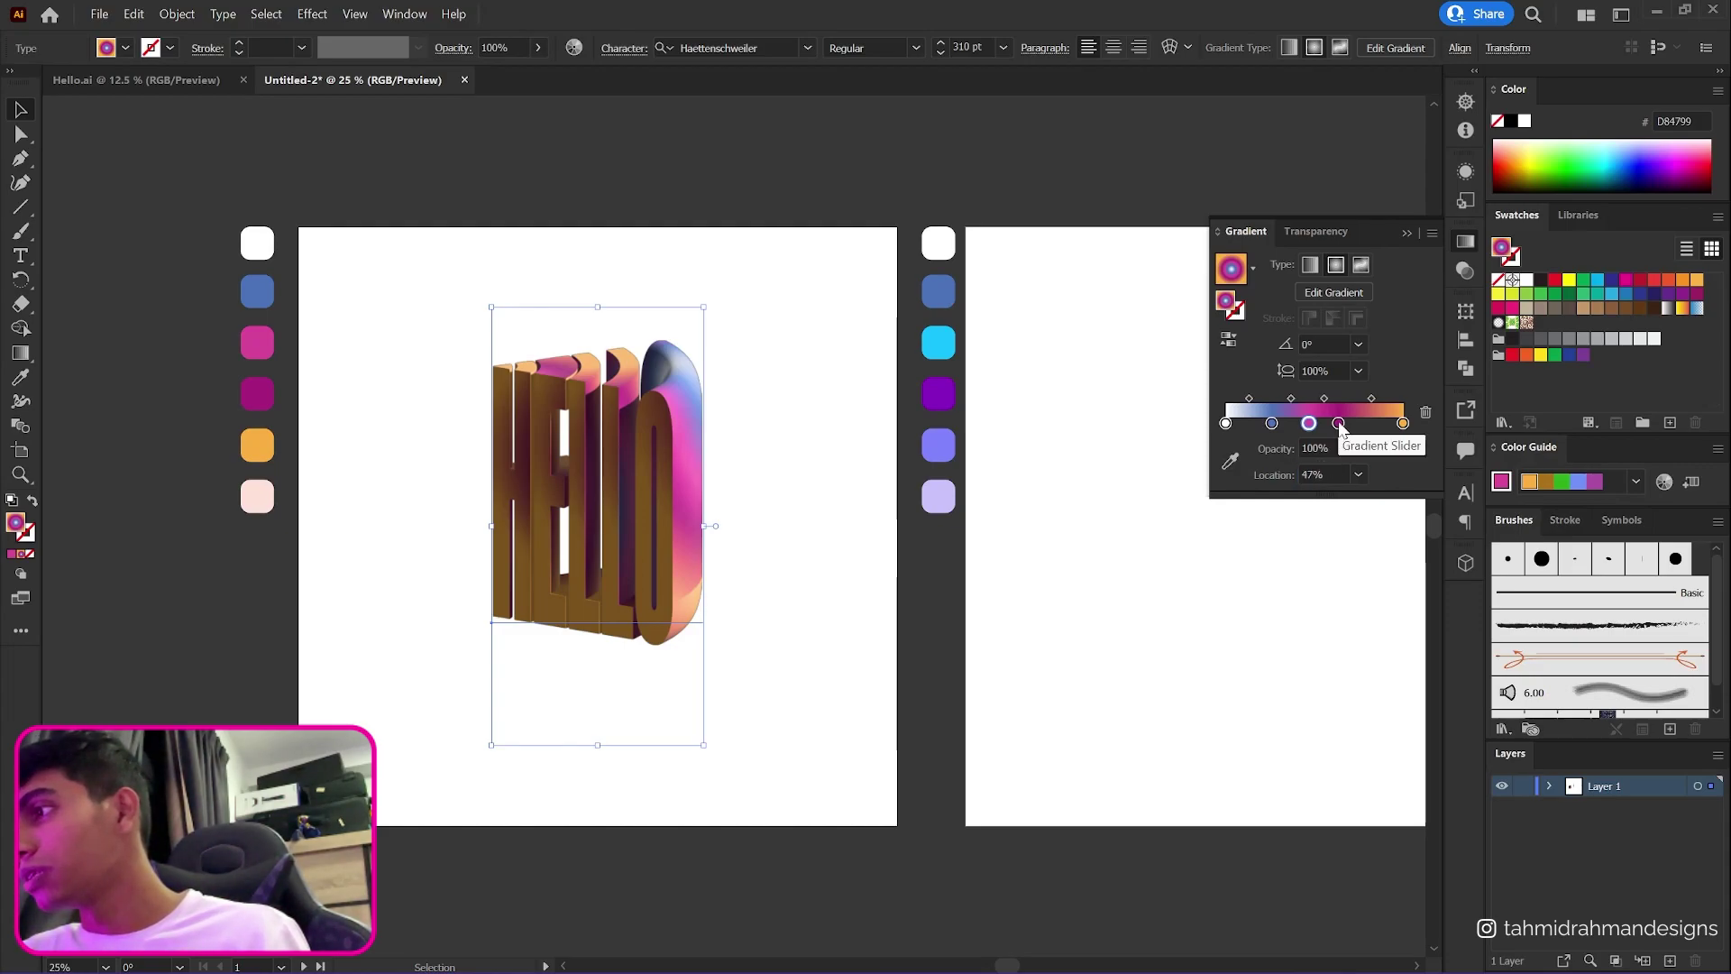
- Set the dark magenta gradient stop's location to 72%
left_click_drag(1339, 424, 1353, 425)
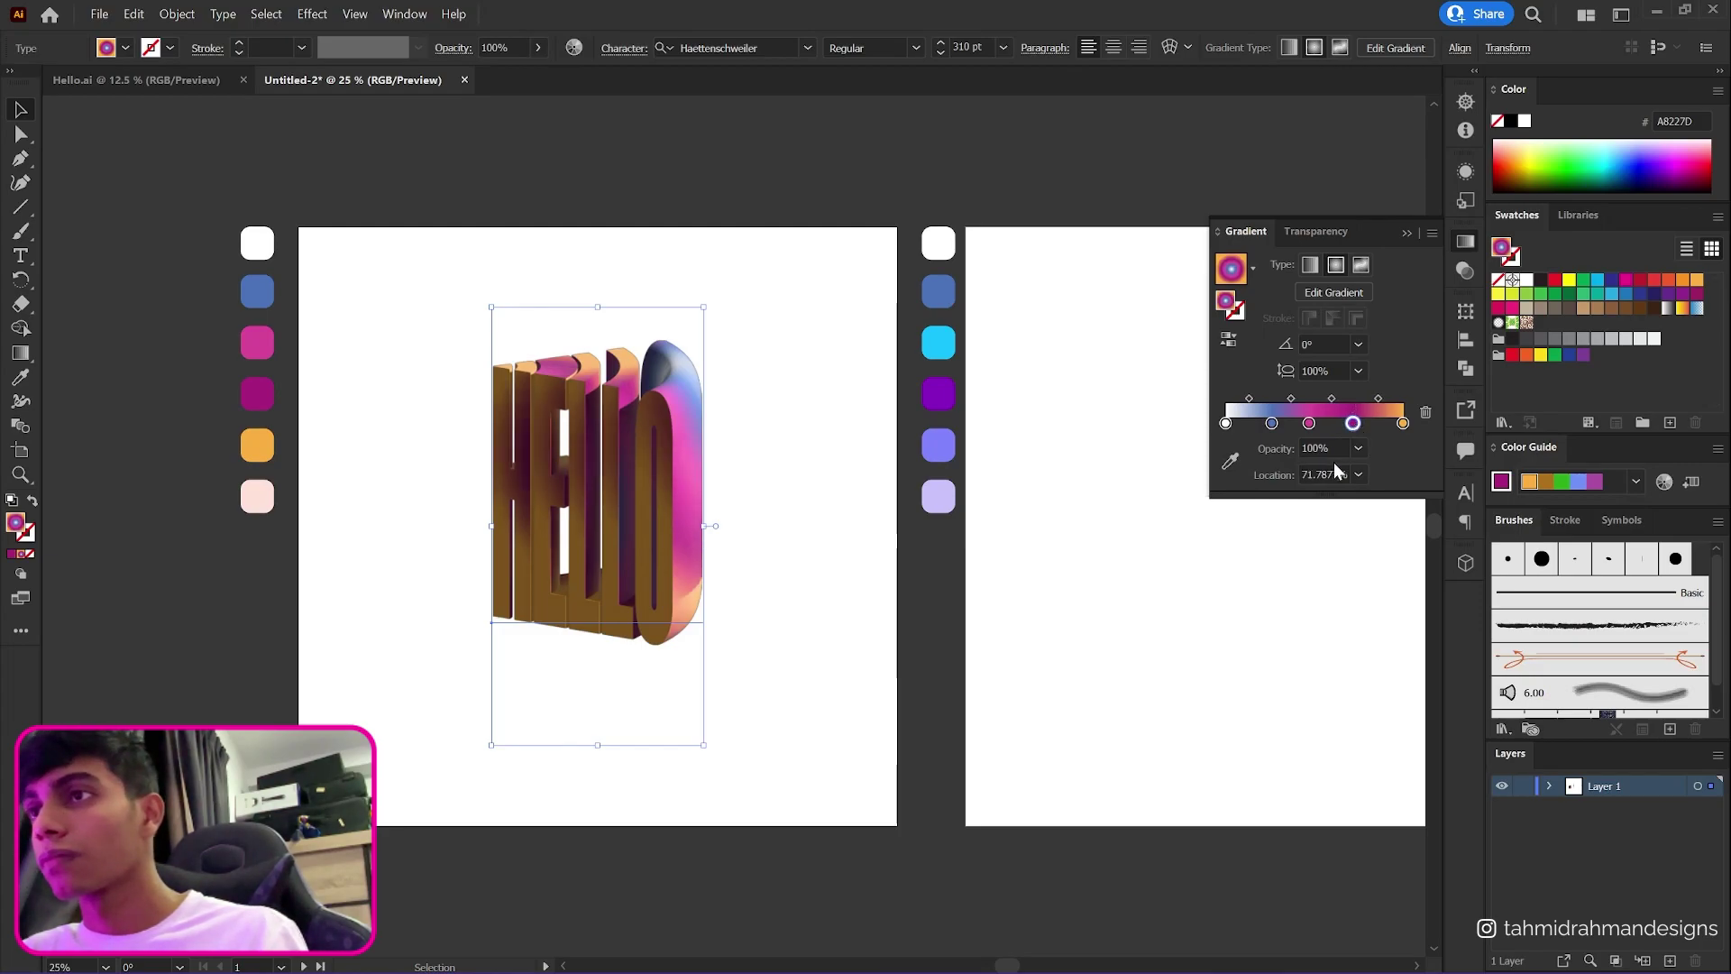
left_click(1323, 474)
double_click(1323, 474)
type("7")
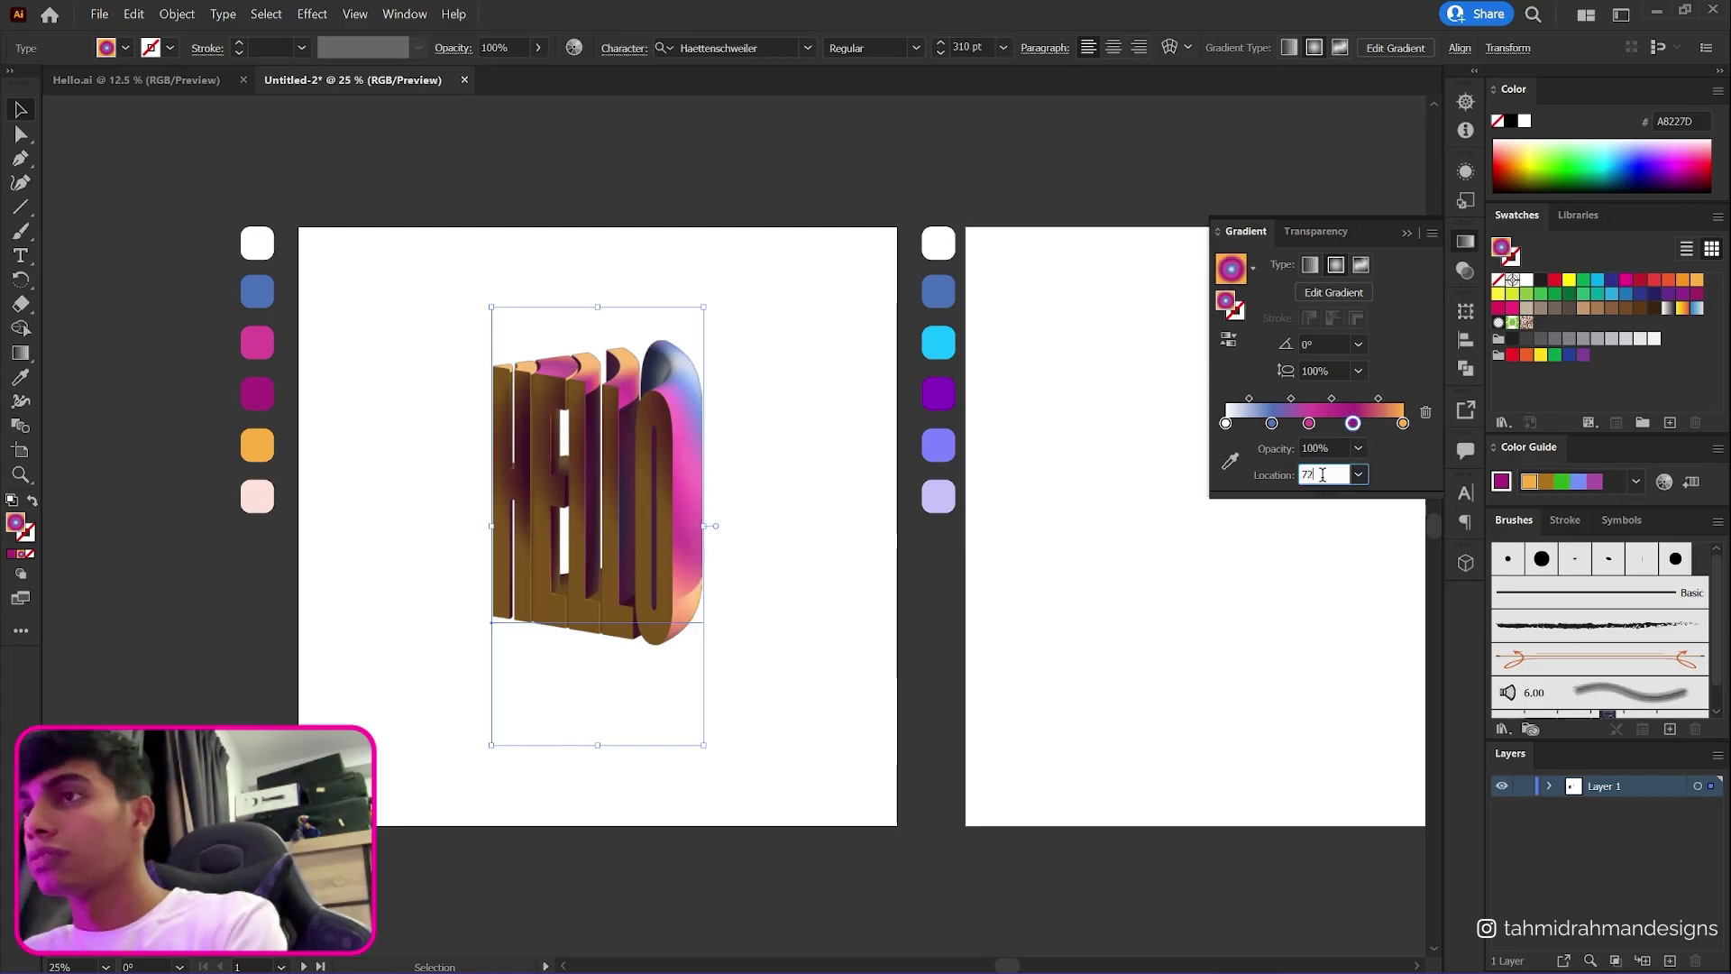
type("2")
key("Return")
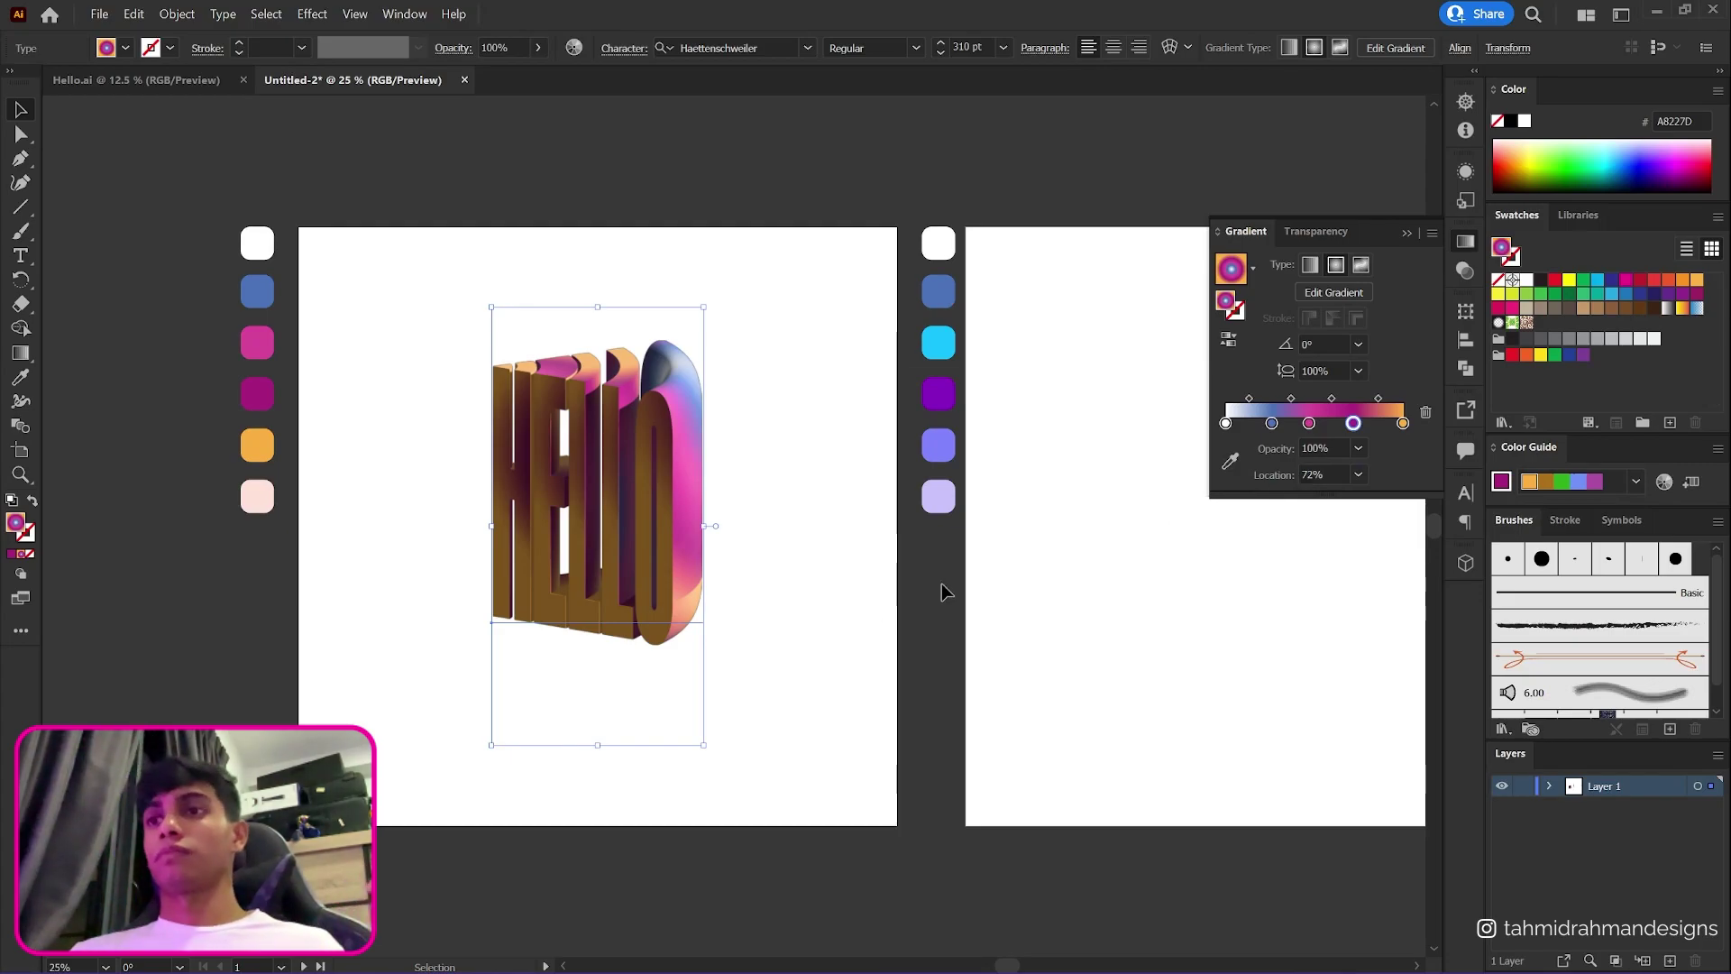
key("ctrl+z")
key("ctrl+z")
key("ctrl+z")
key("ctrl+shift+z")
key("ctrl+shift+z")
key("ctrl+shift+z")
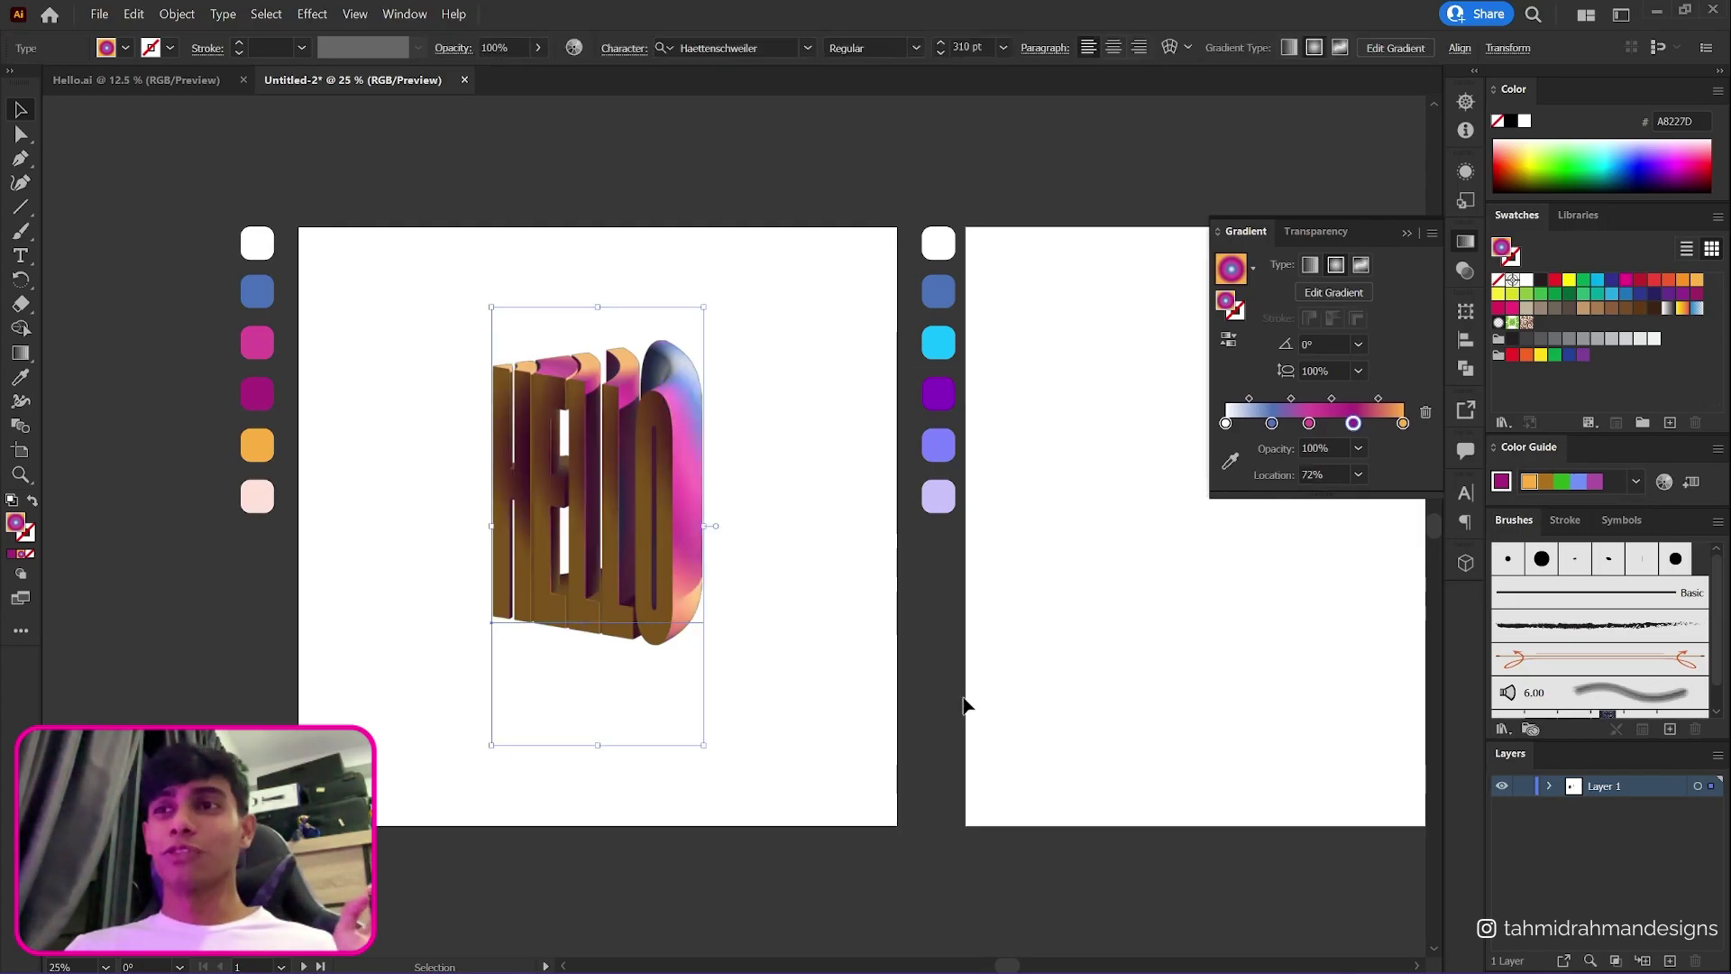
left_click(938, 682)
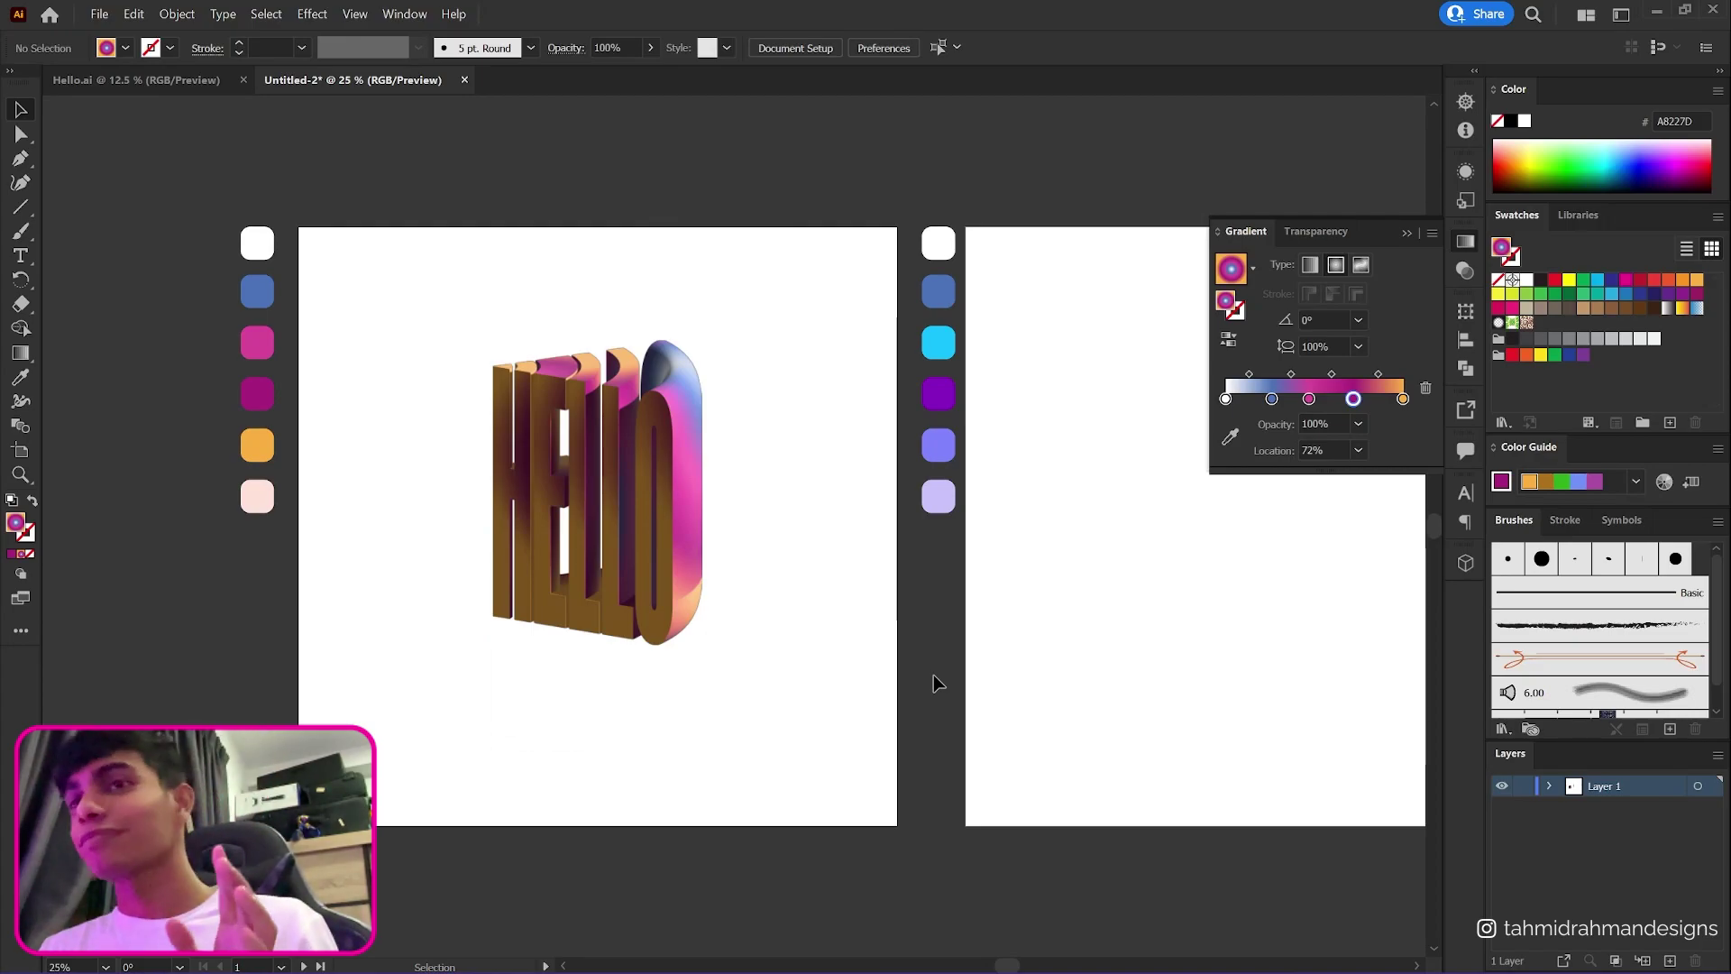
key("ctrl+z")
key("ctrl+shift+z")
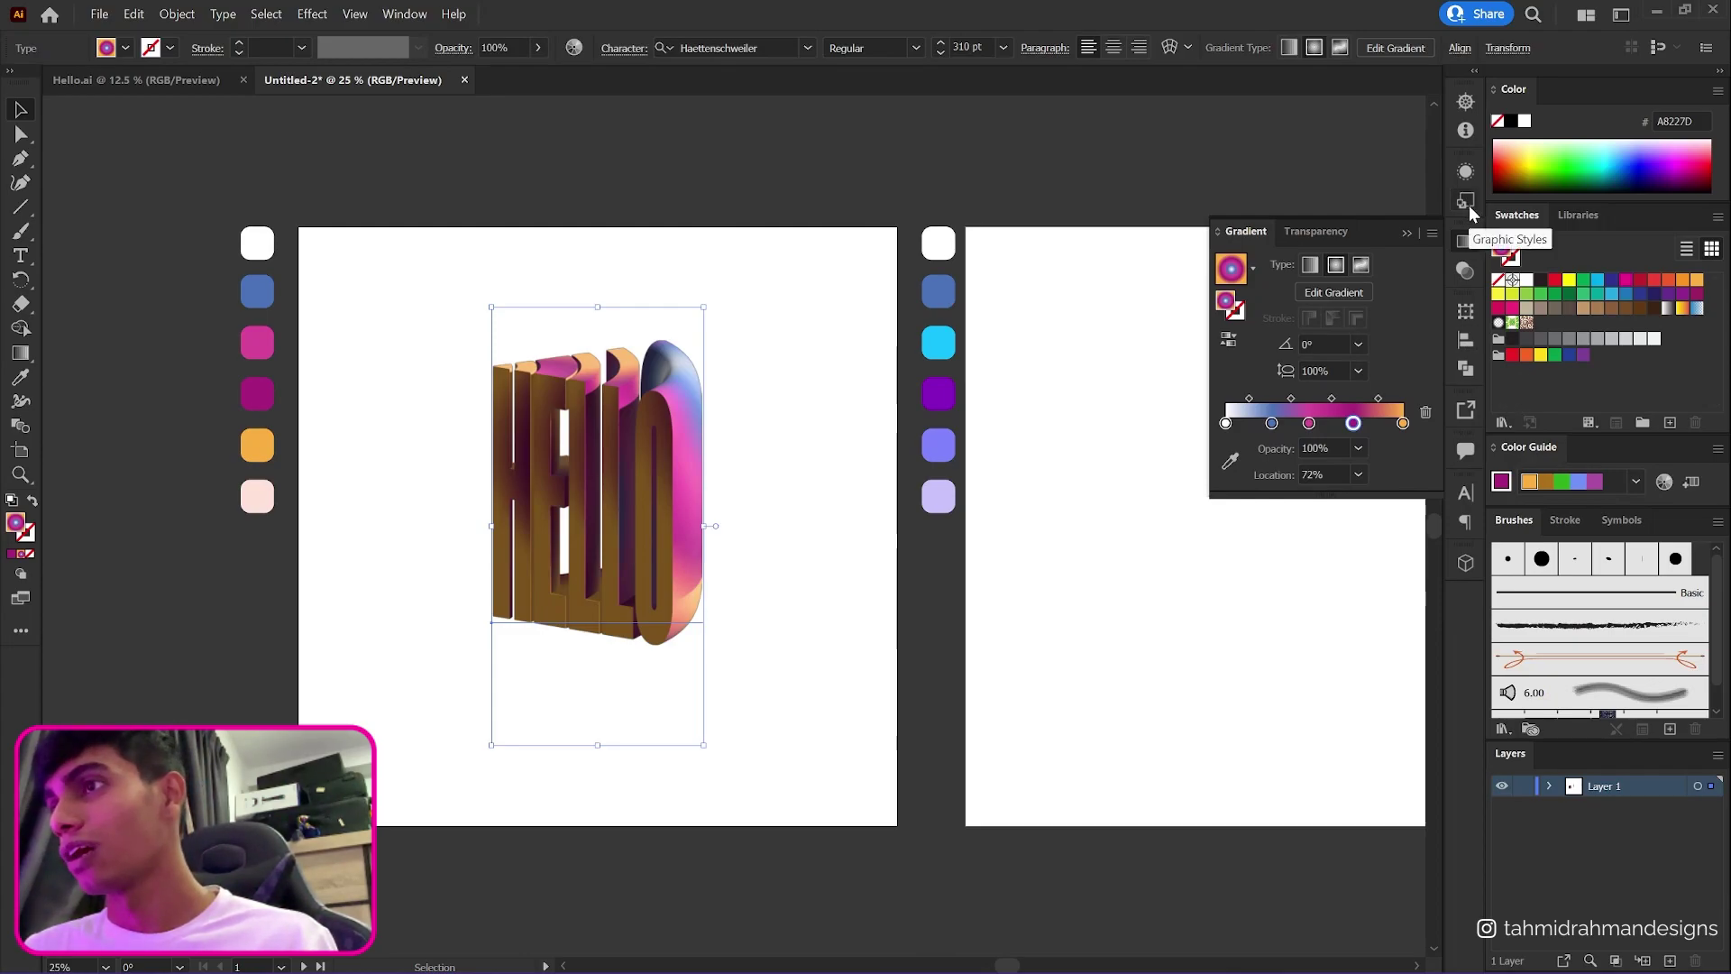
- In the text's 3D and Materials lighting, set the light intensity to 200% and its rotation to 153°
left_click(1463, 173)
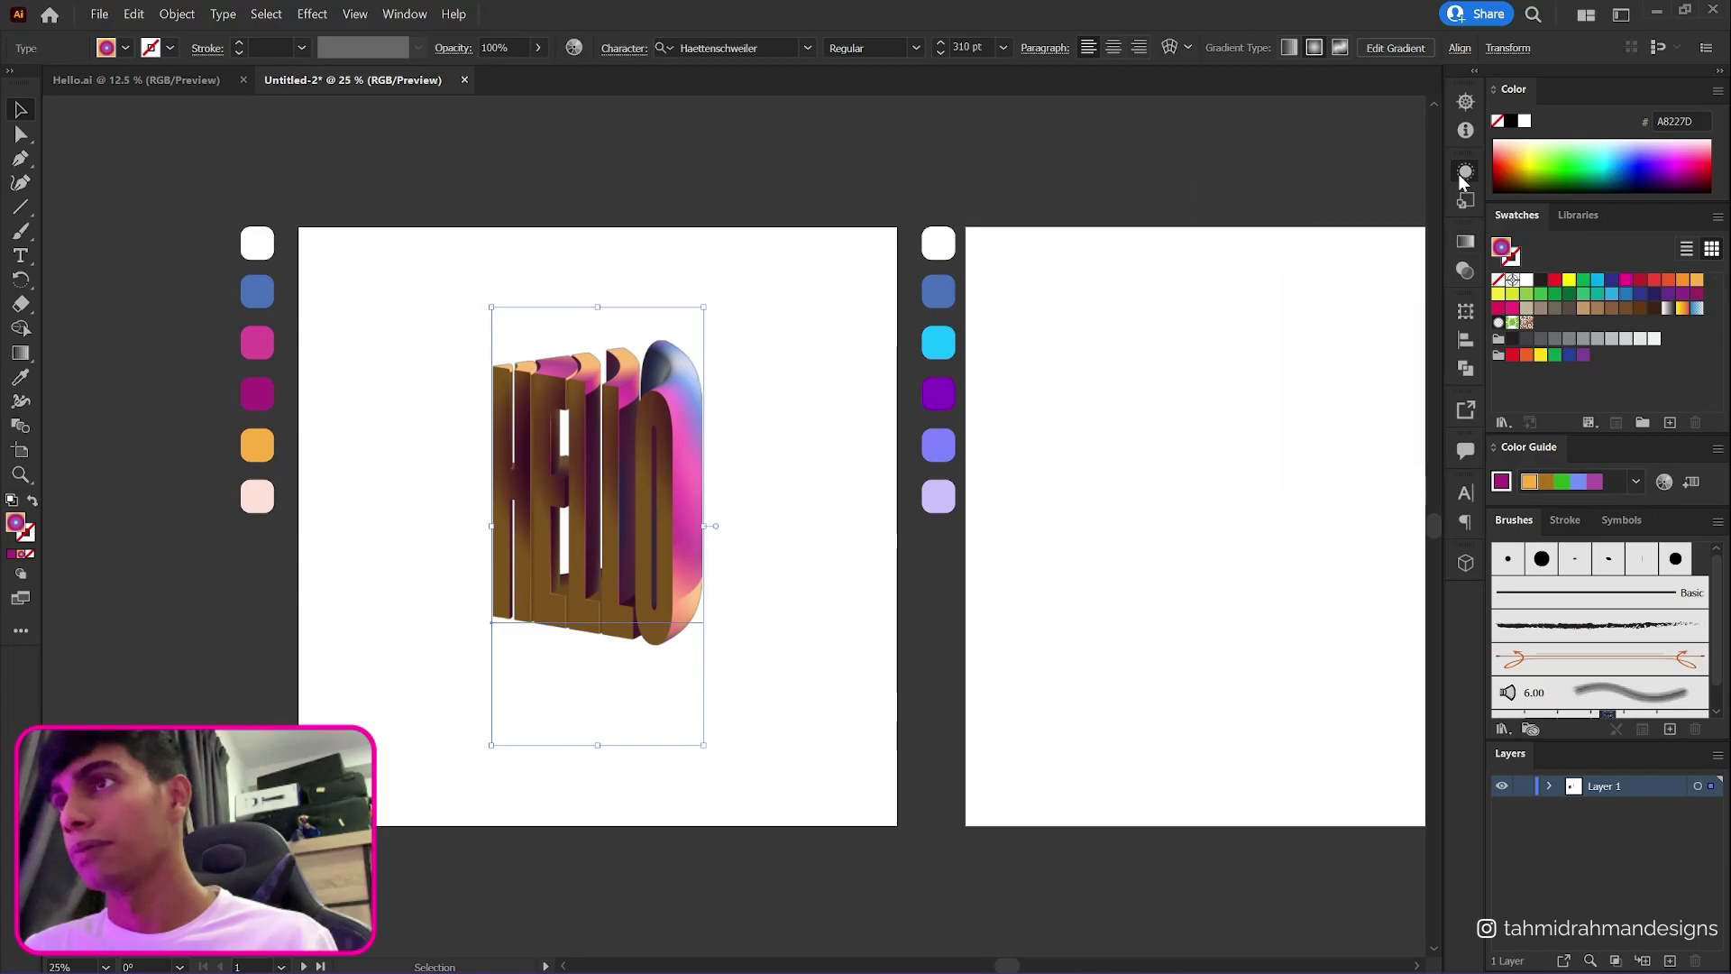
scroll(1389, 243, "down", 3)
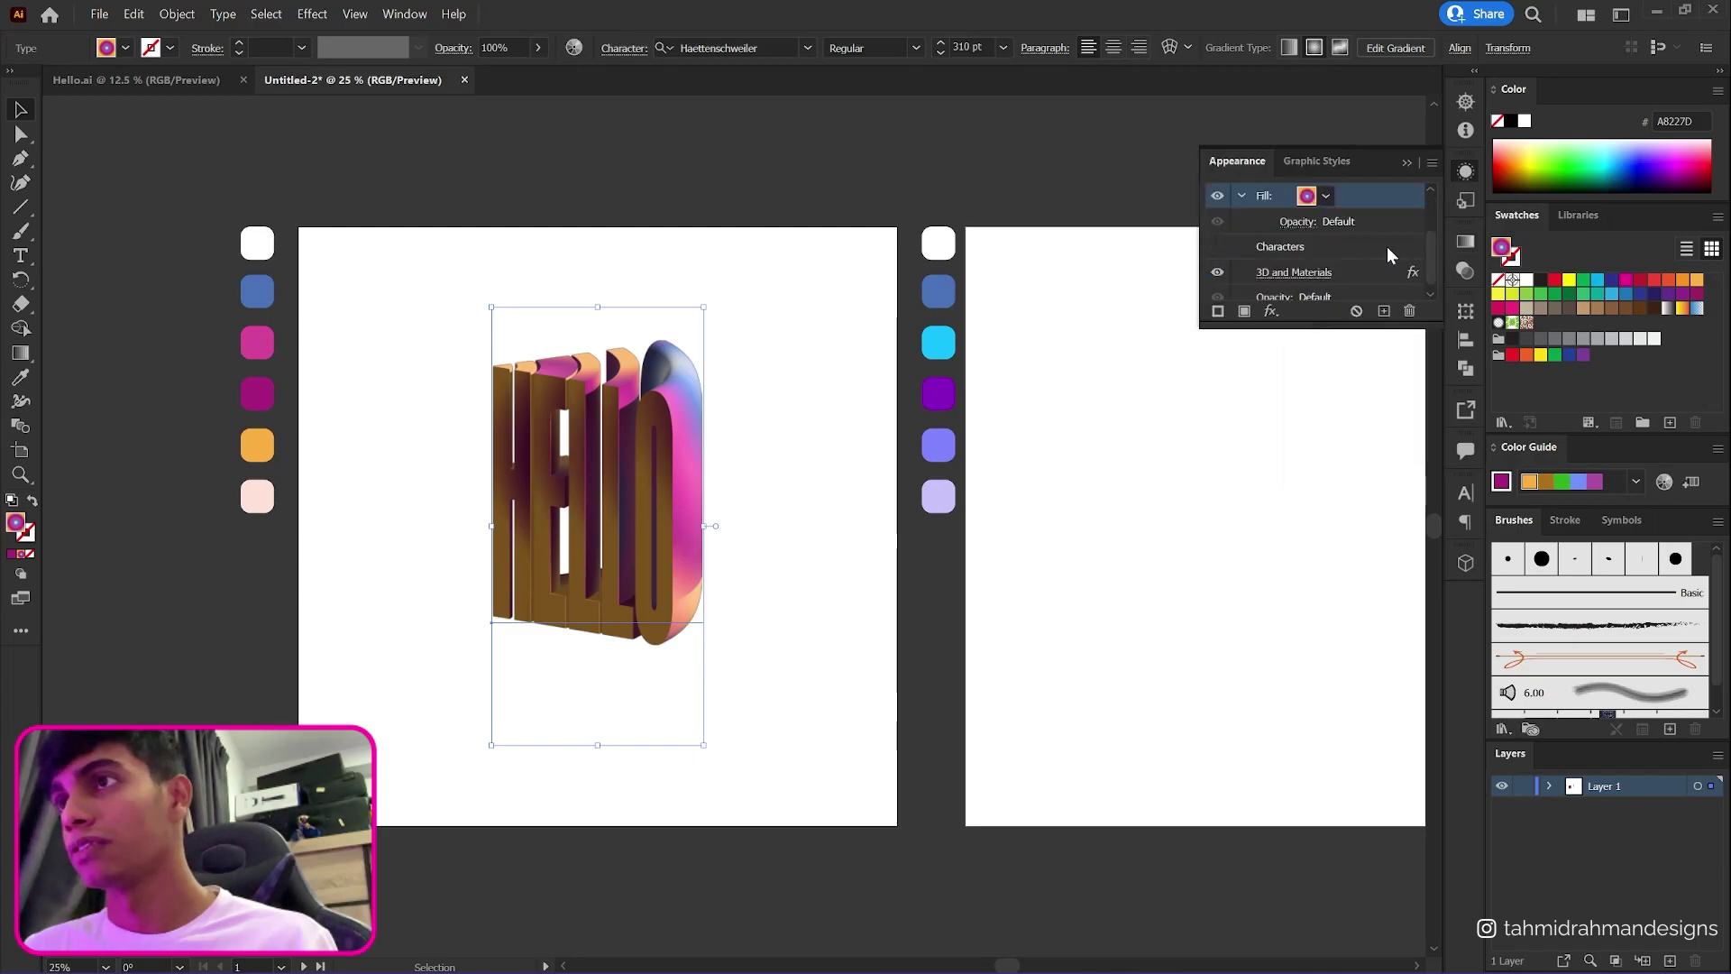
left_click(1294, 263)
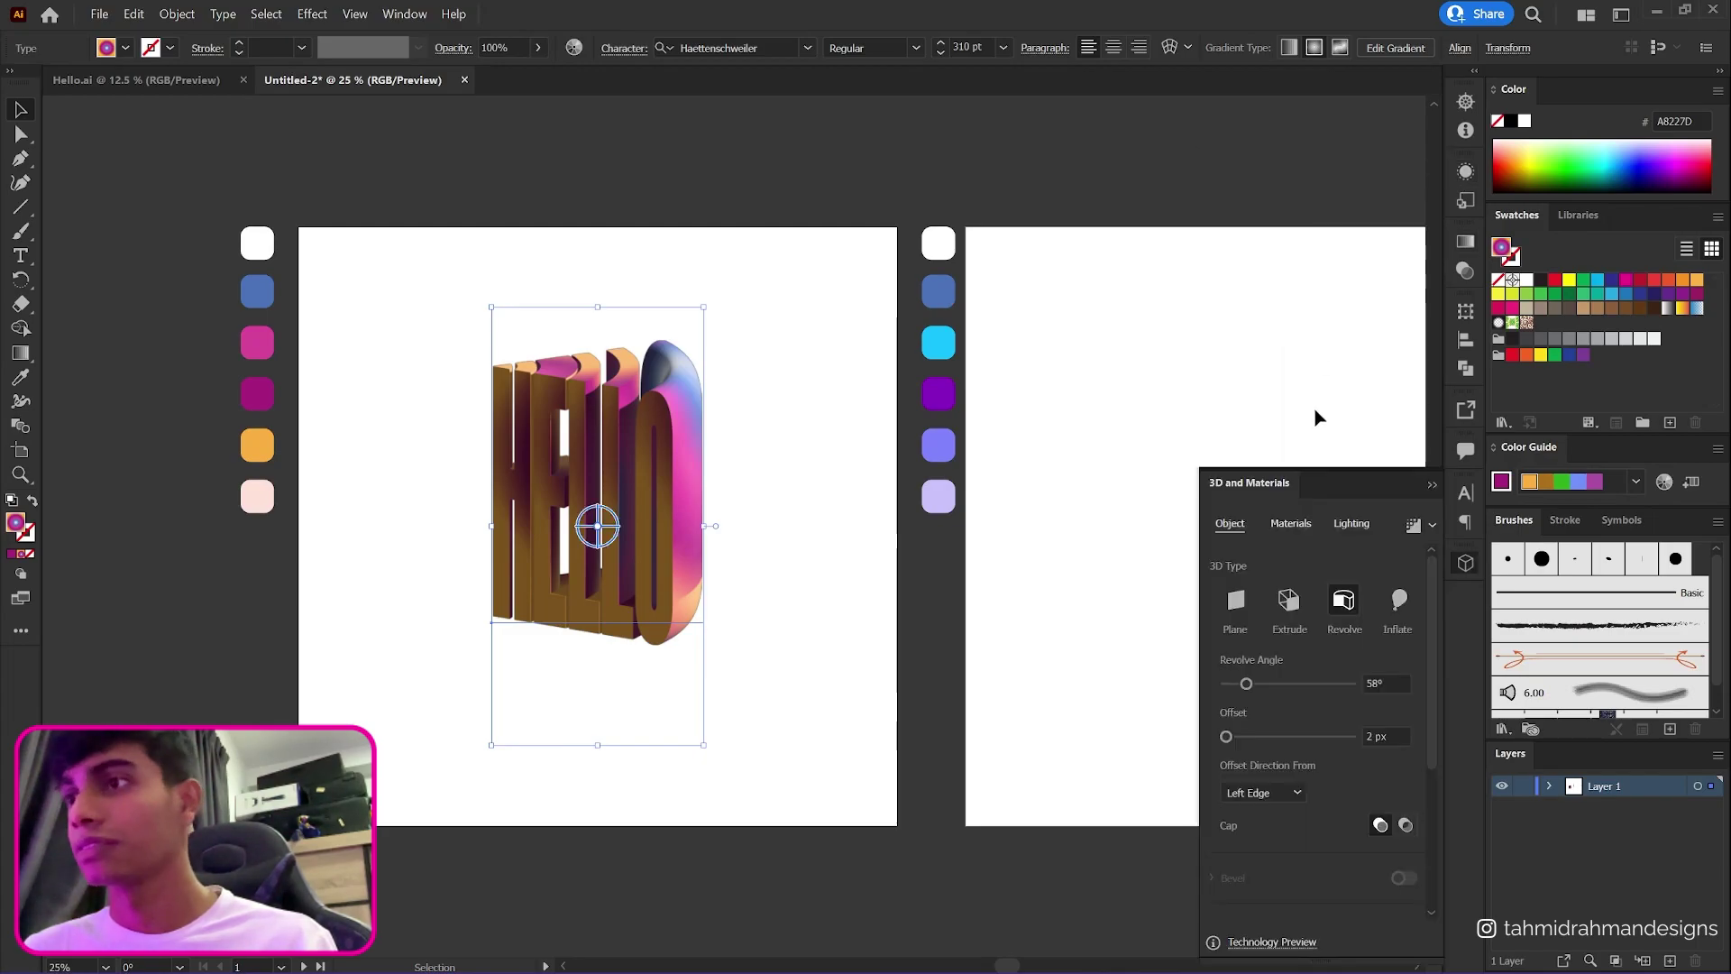
left_click(1350, 525)
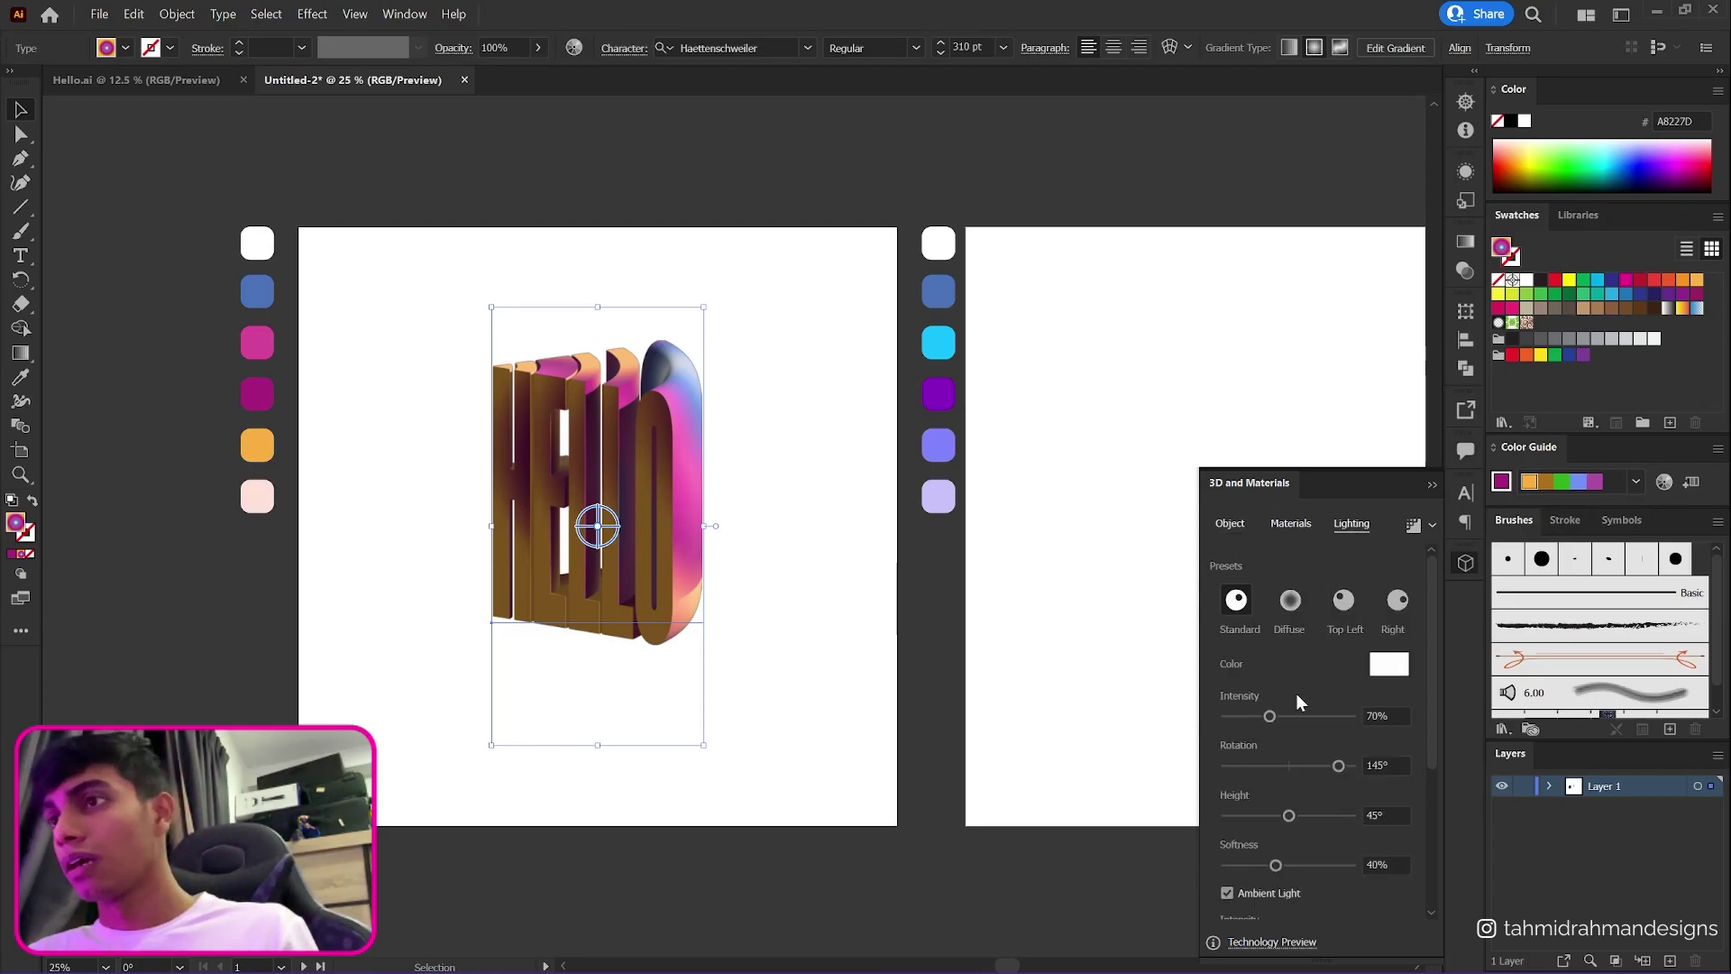
left_click_drag(1272, 714, 1327, 740)
mouse_move(1339, 739)
left_mouse_down()
mouse_move(1349, 719)
mouse_move(1357, 732)
left_mouse_up()
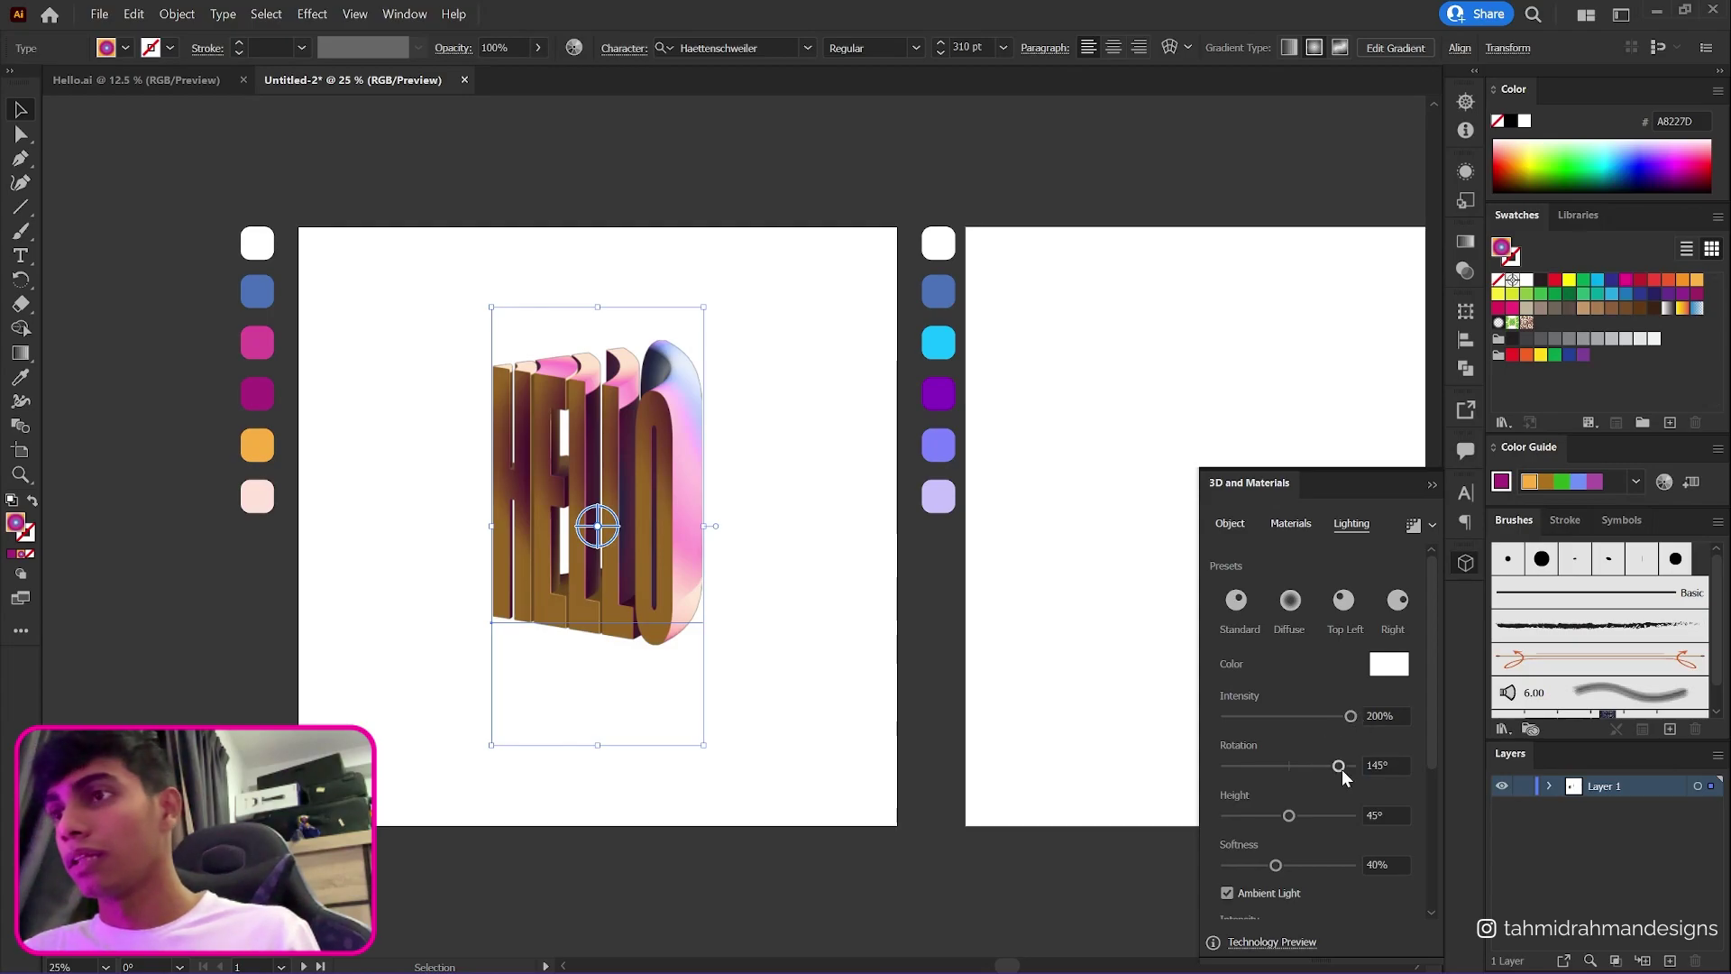
left_click_drag(1341, 771, 1345, 778)
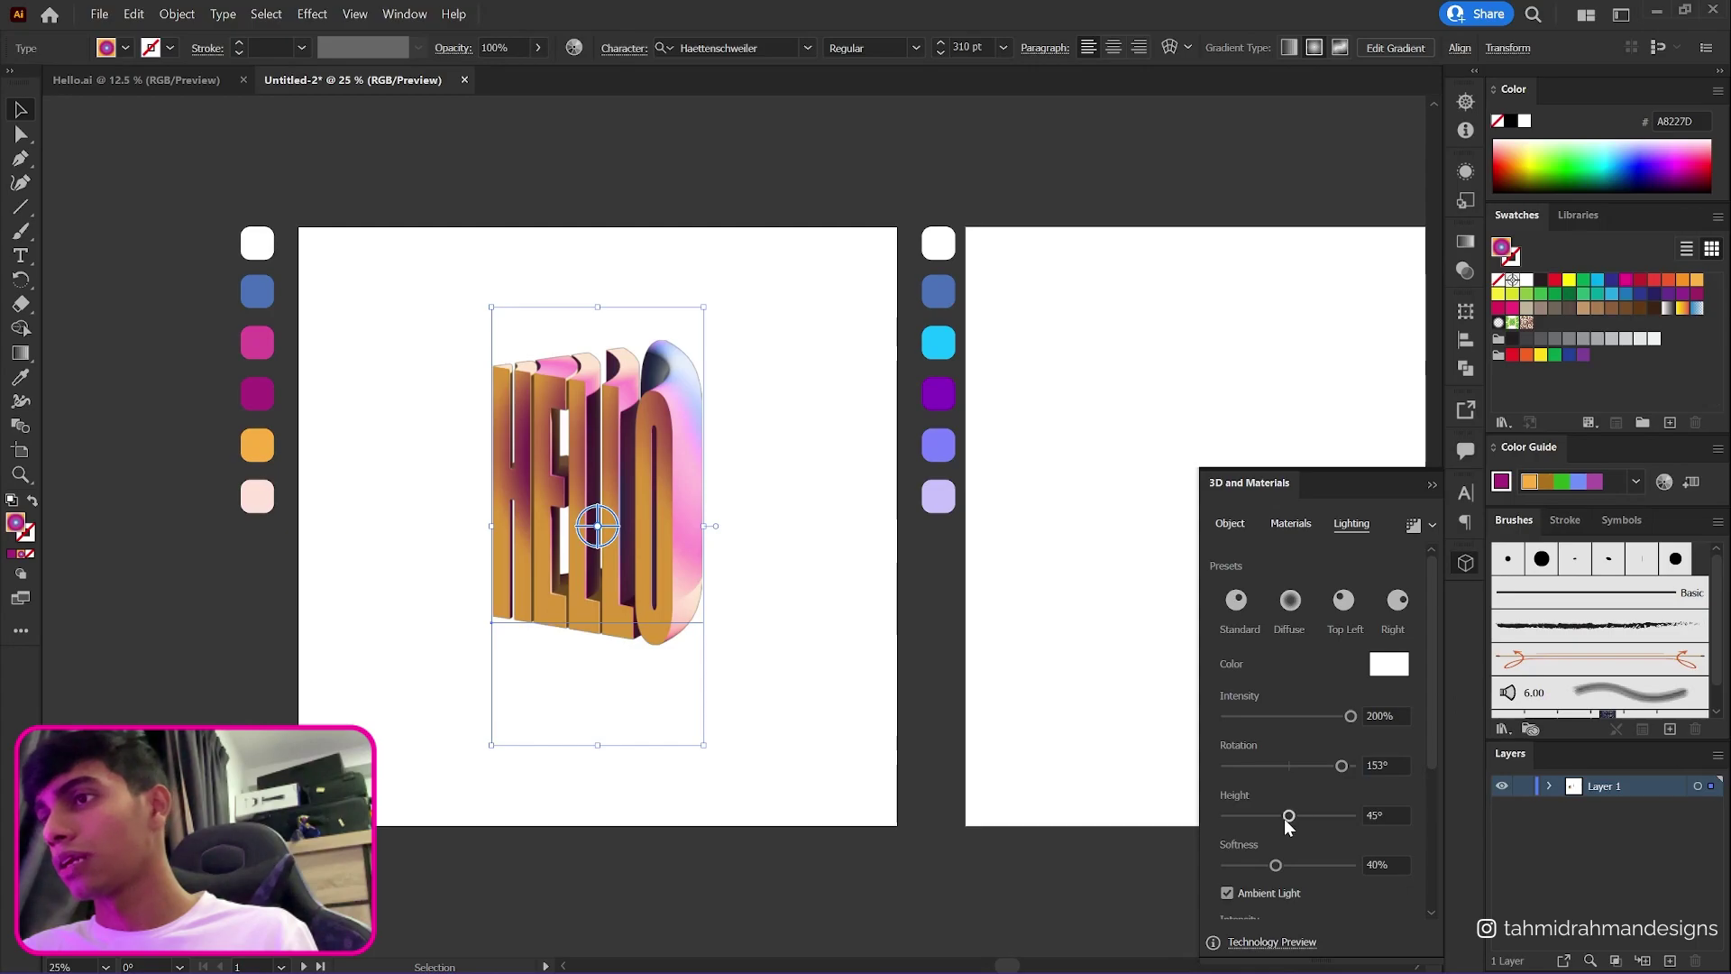
left_click_drag(1288, 815, 1287, 815)
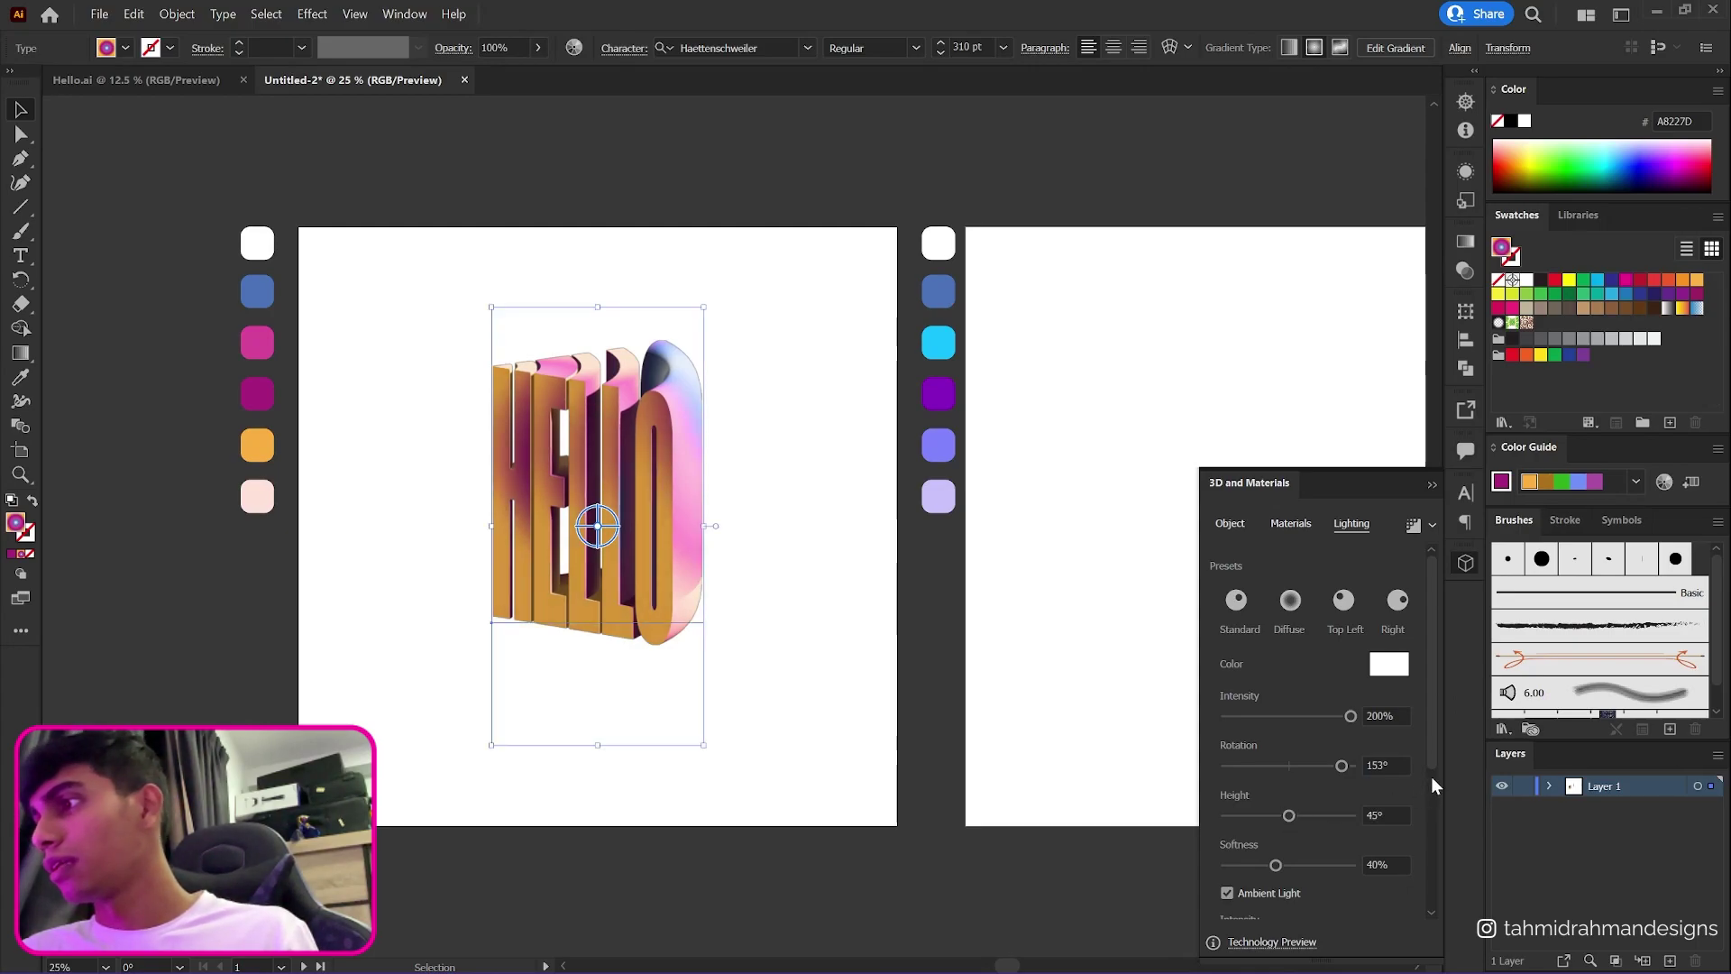
- Set the light softness to 62% and the ambient light intensity to 66%
scroll(1431, 776, "down", 2)
mouse_move(1276, 790)
left_mouse_down()
mouse_move(1342, 788)
mouse_move(1208, 786)
mouse_move(1329, 792)
mouse_move(1303, 794)
left_mouse_up()
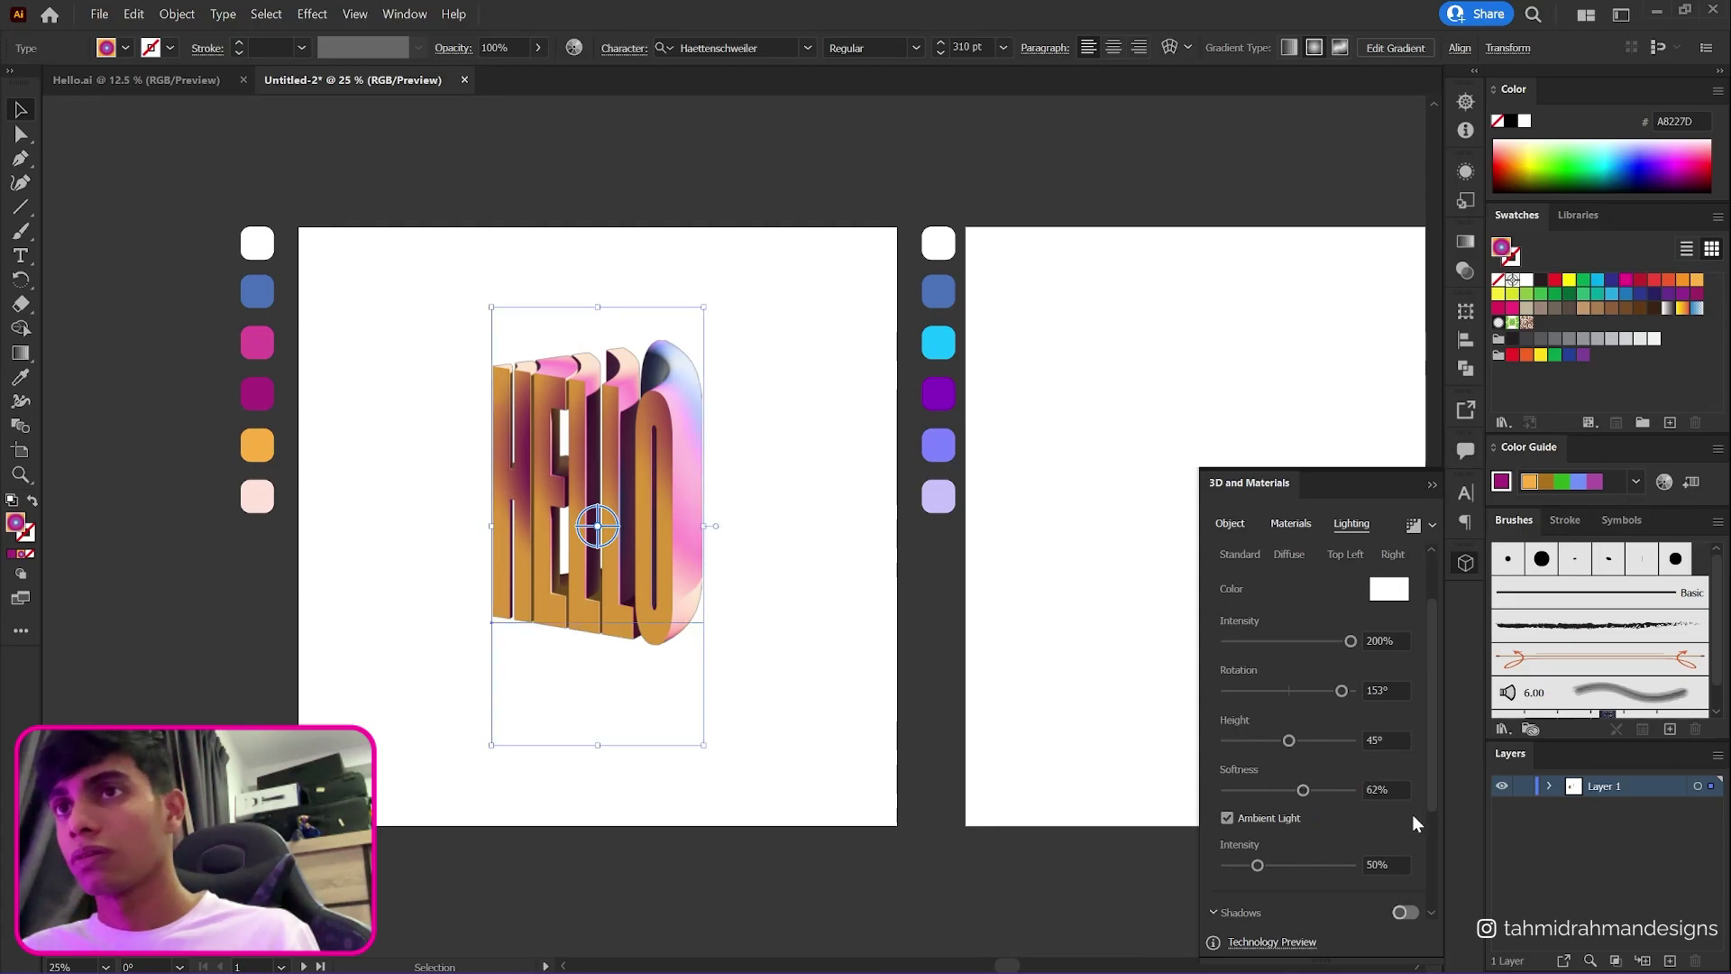
scroll(1388, 811, "down", 2)
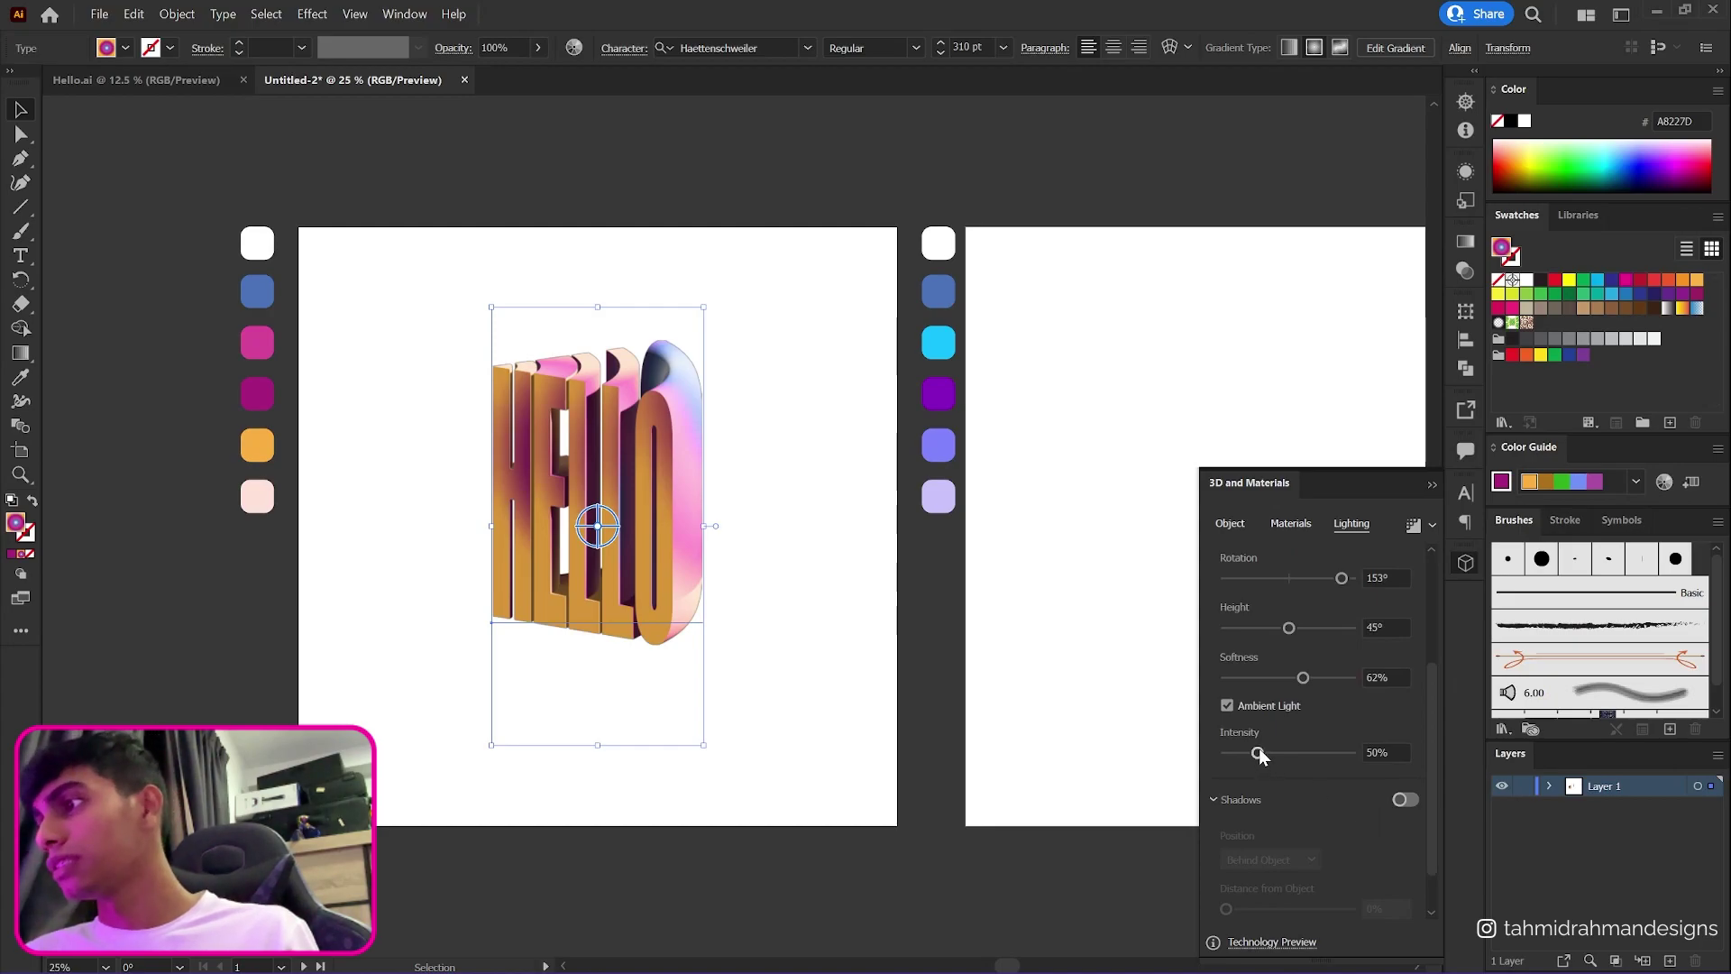
mouse_move(1259, 756)
left_mouse_down()
mouse_move(1351, 748)
mouse_move(1240, 764)
mouse_move(1284, 759)
left_mouse_up()
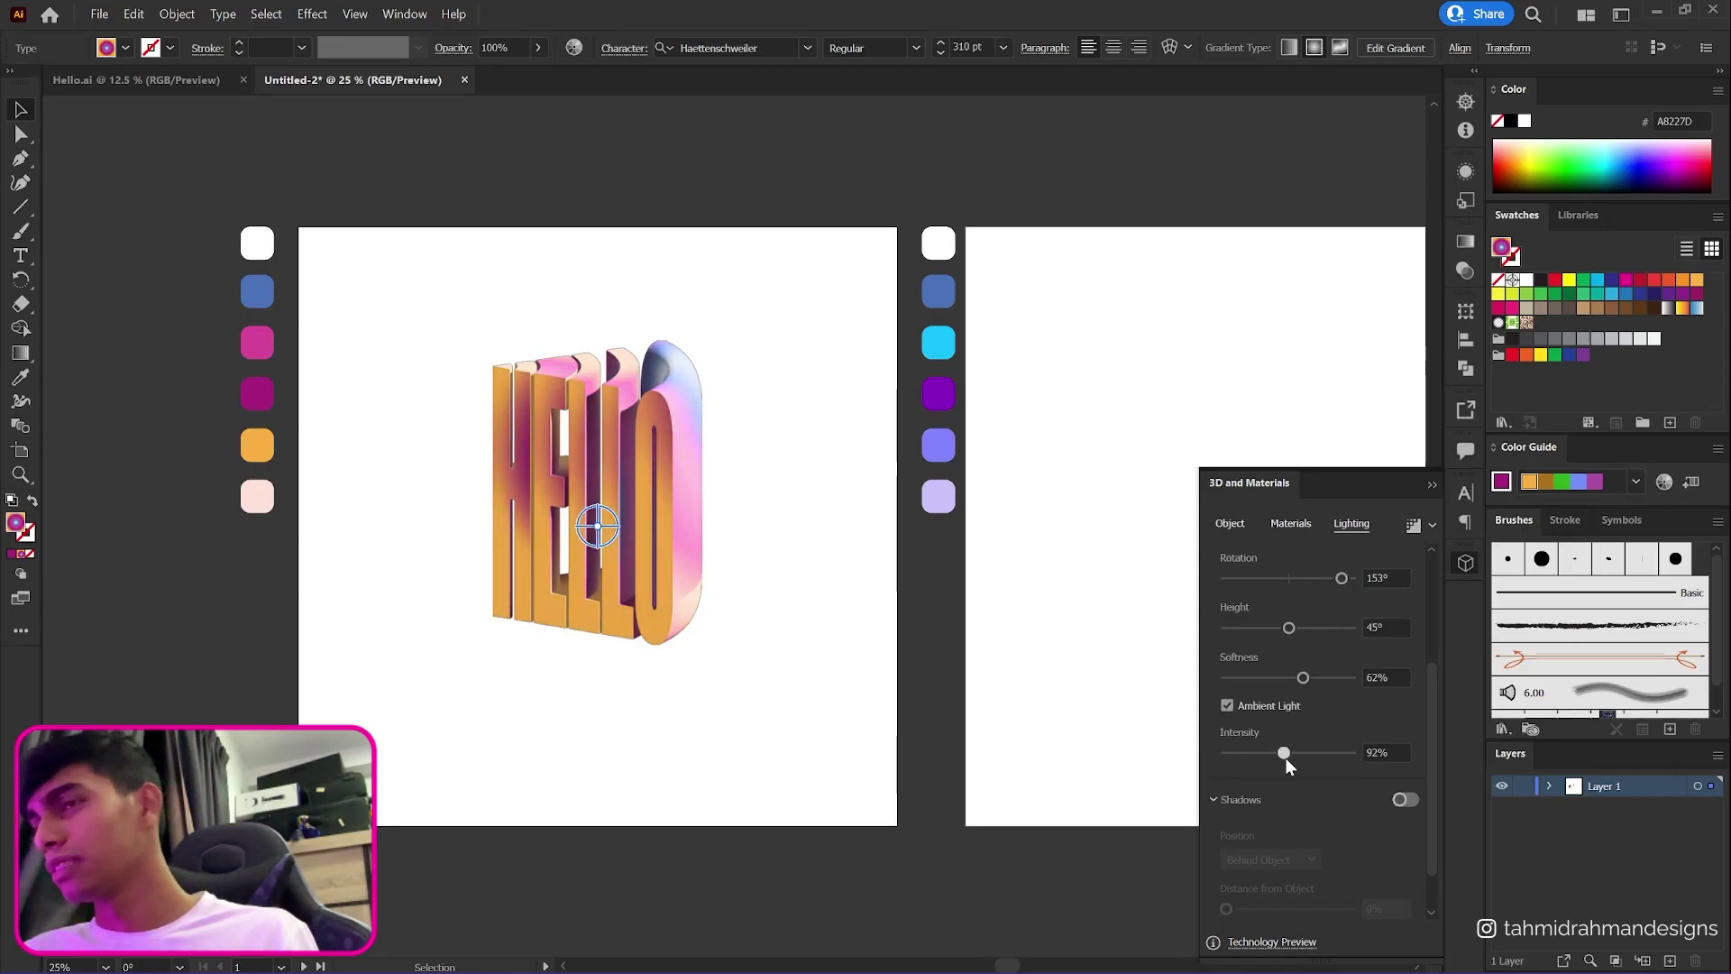
left_click_drag(1290, 757, 1268, 759)
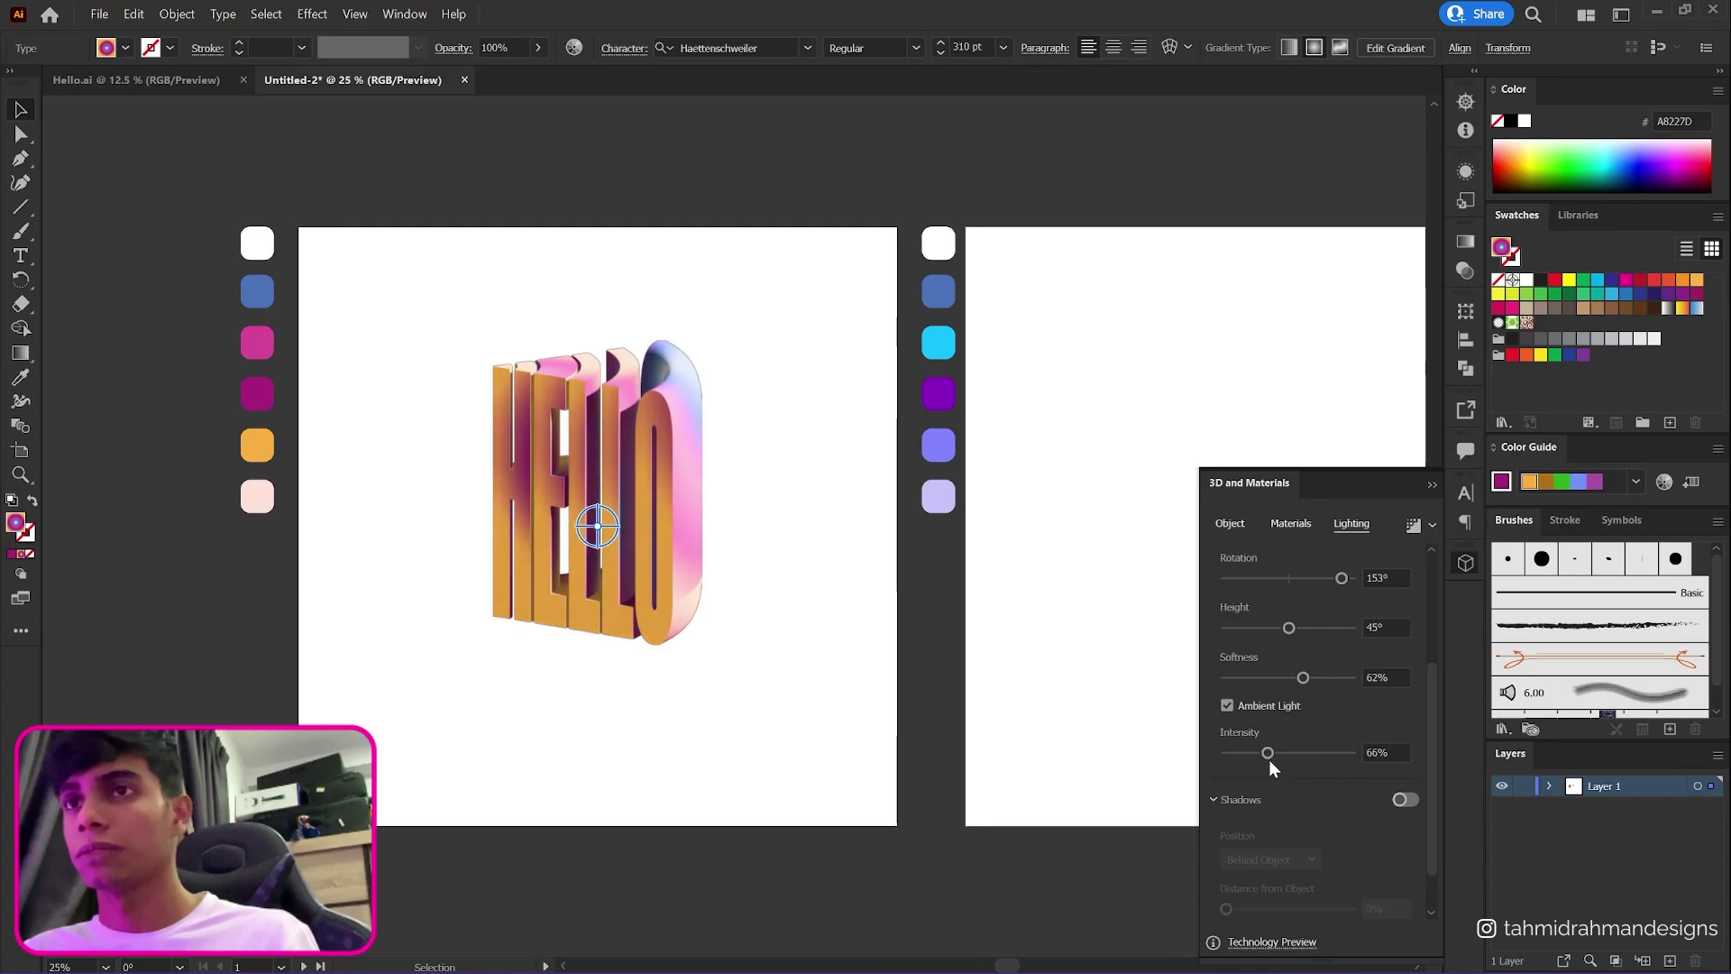
- Set the main light's intensity to 180% and its rotation to 156°, then deselect the text
scroll(1377, 732, "up", 3)
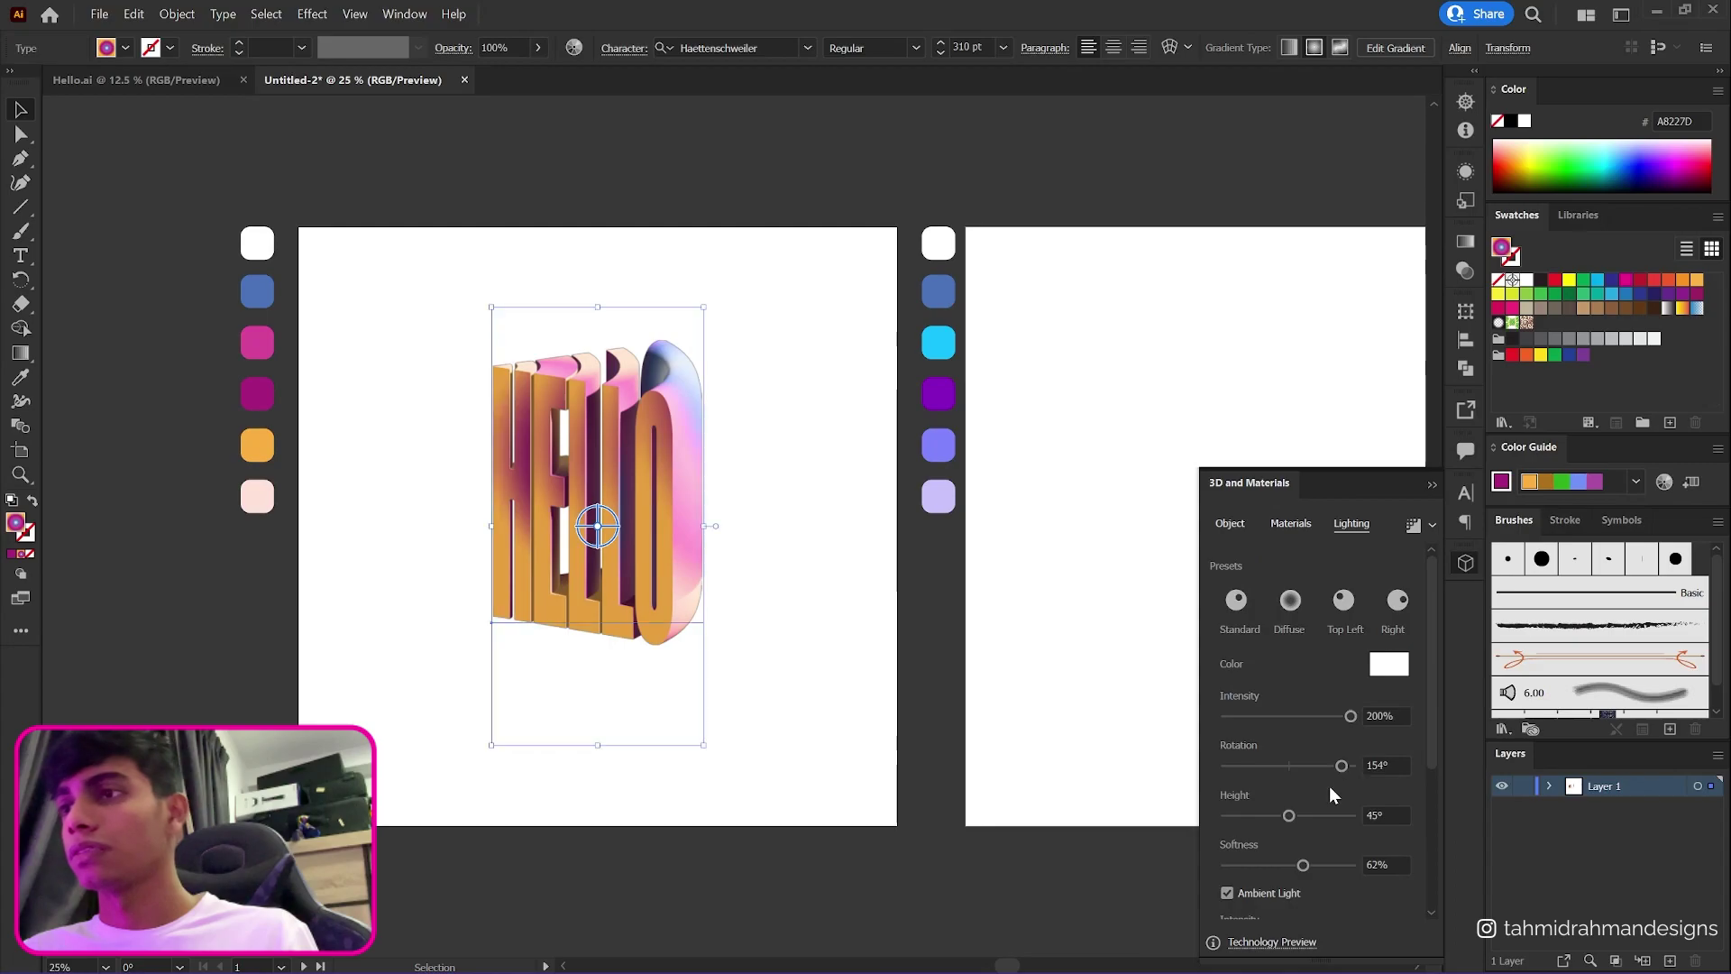
scroll(1321, 791, "down", 2)
scroll(1347, 789, "up", 2)
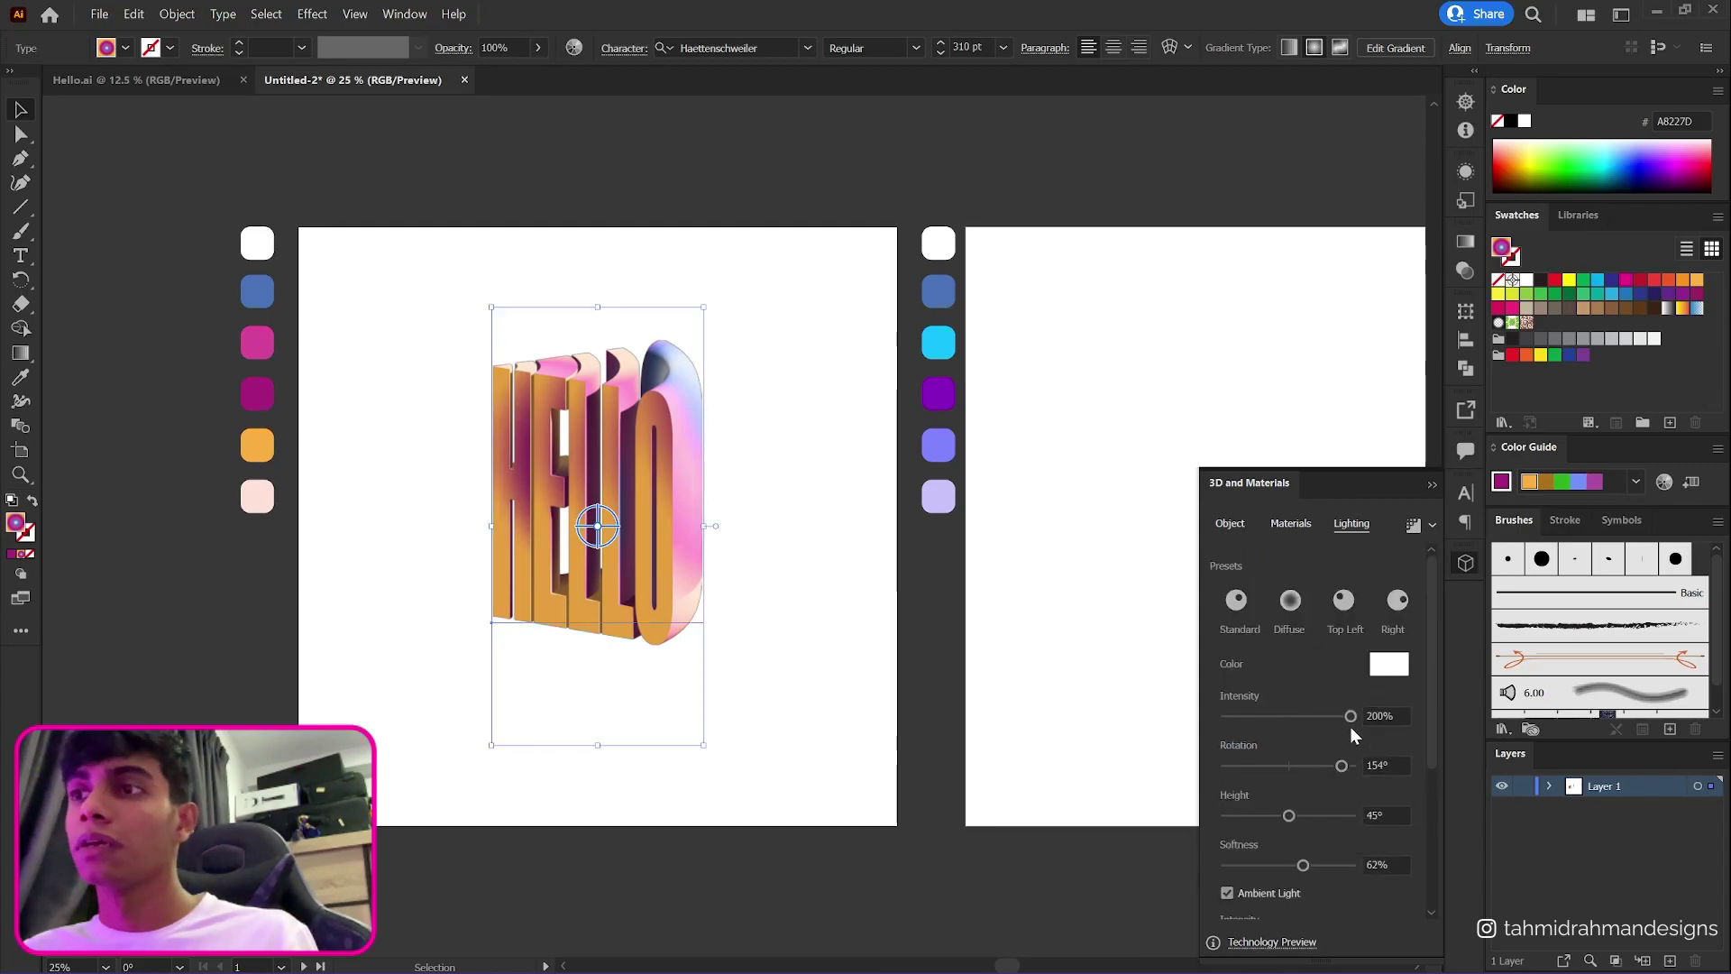
mouse_move(1345, 720)
left_mouse_down()
mouse_move(1284, 722)
mouse_move(1345, 722)
mouse_move(1323, 726)
left_mouse_up()
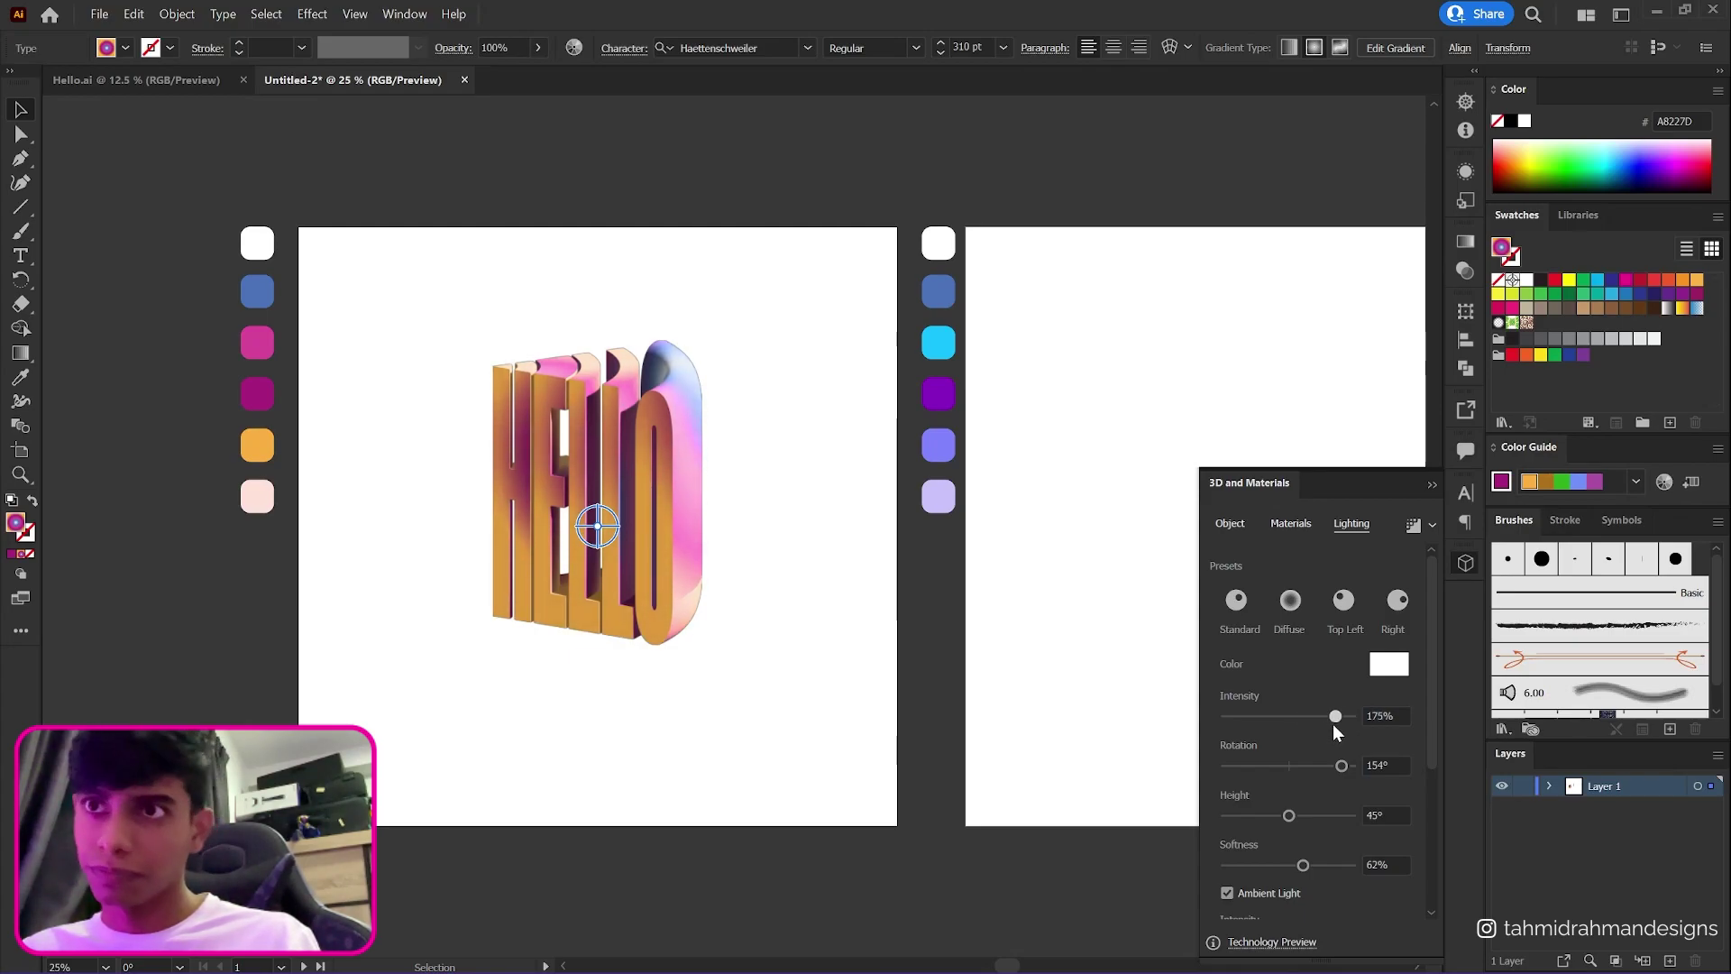
left_click_drag(1338, 729, 1343, 769)
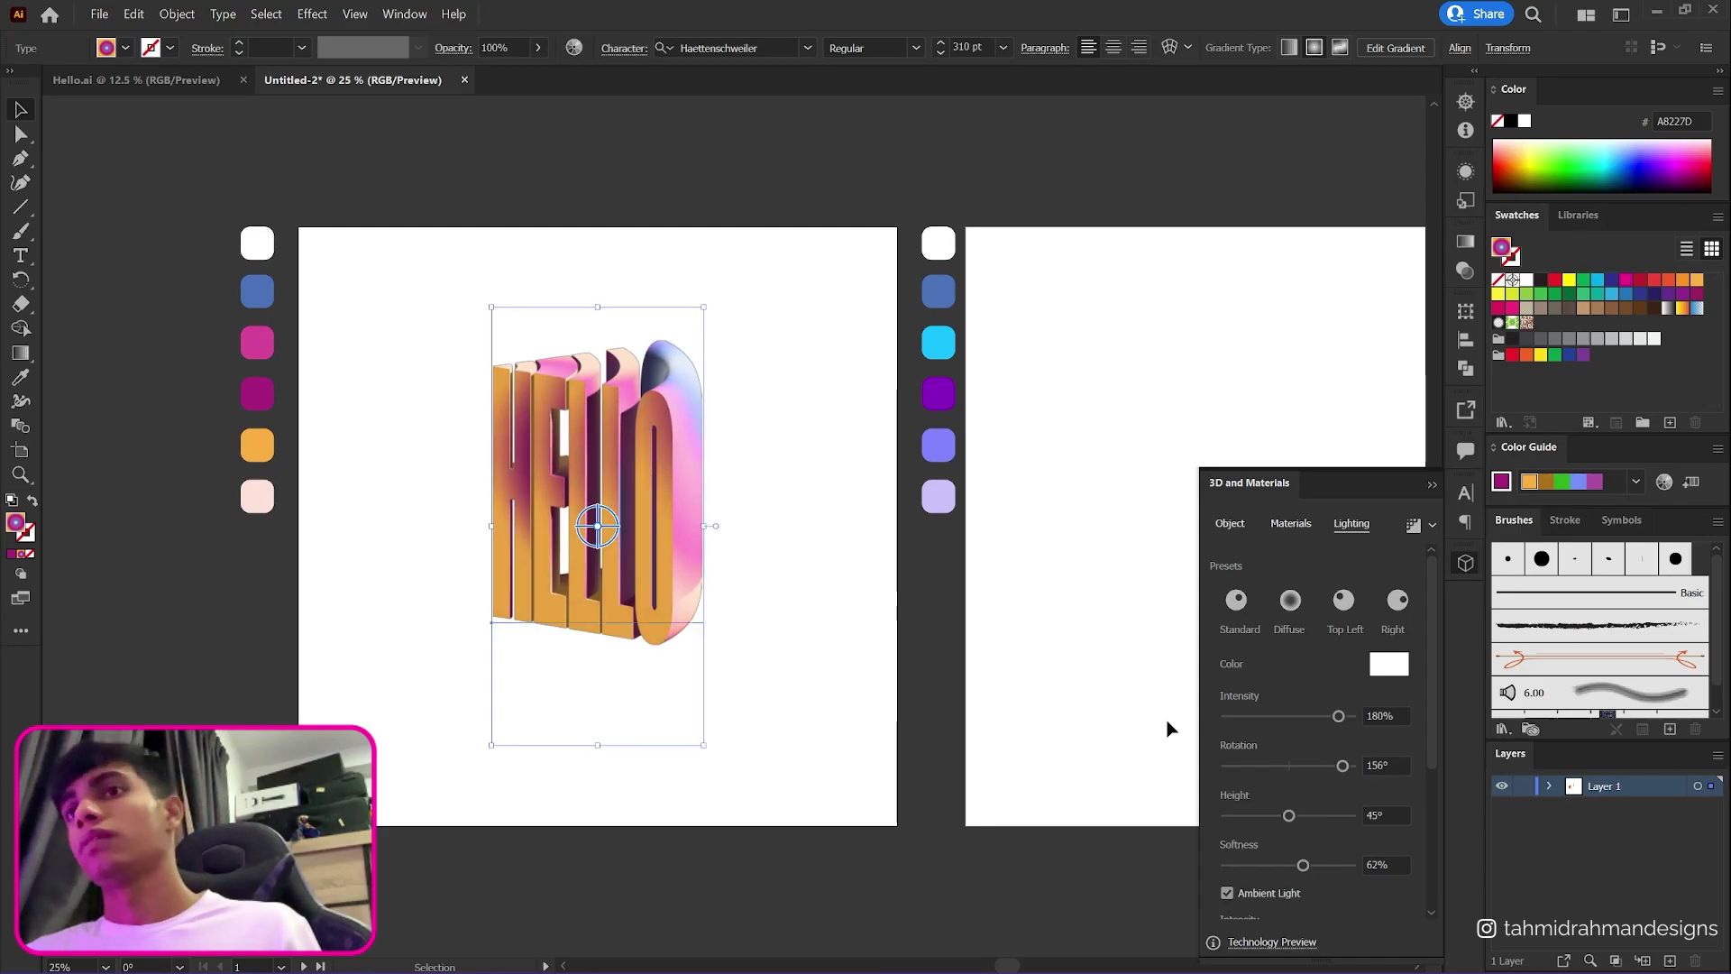
left_click(938, 644)
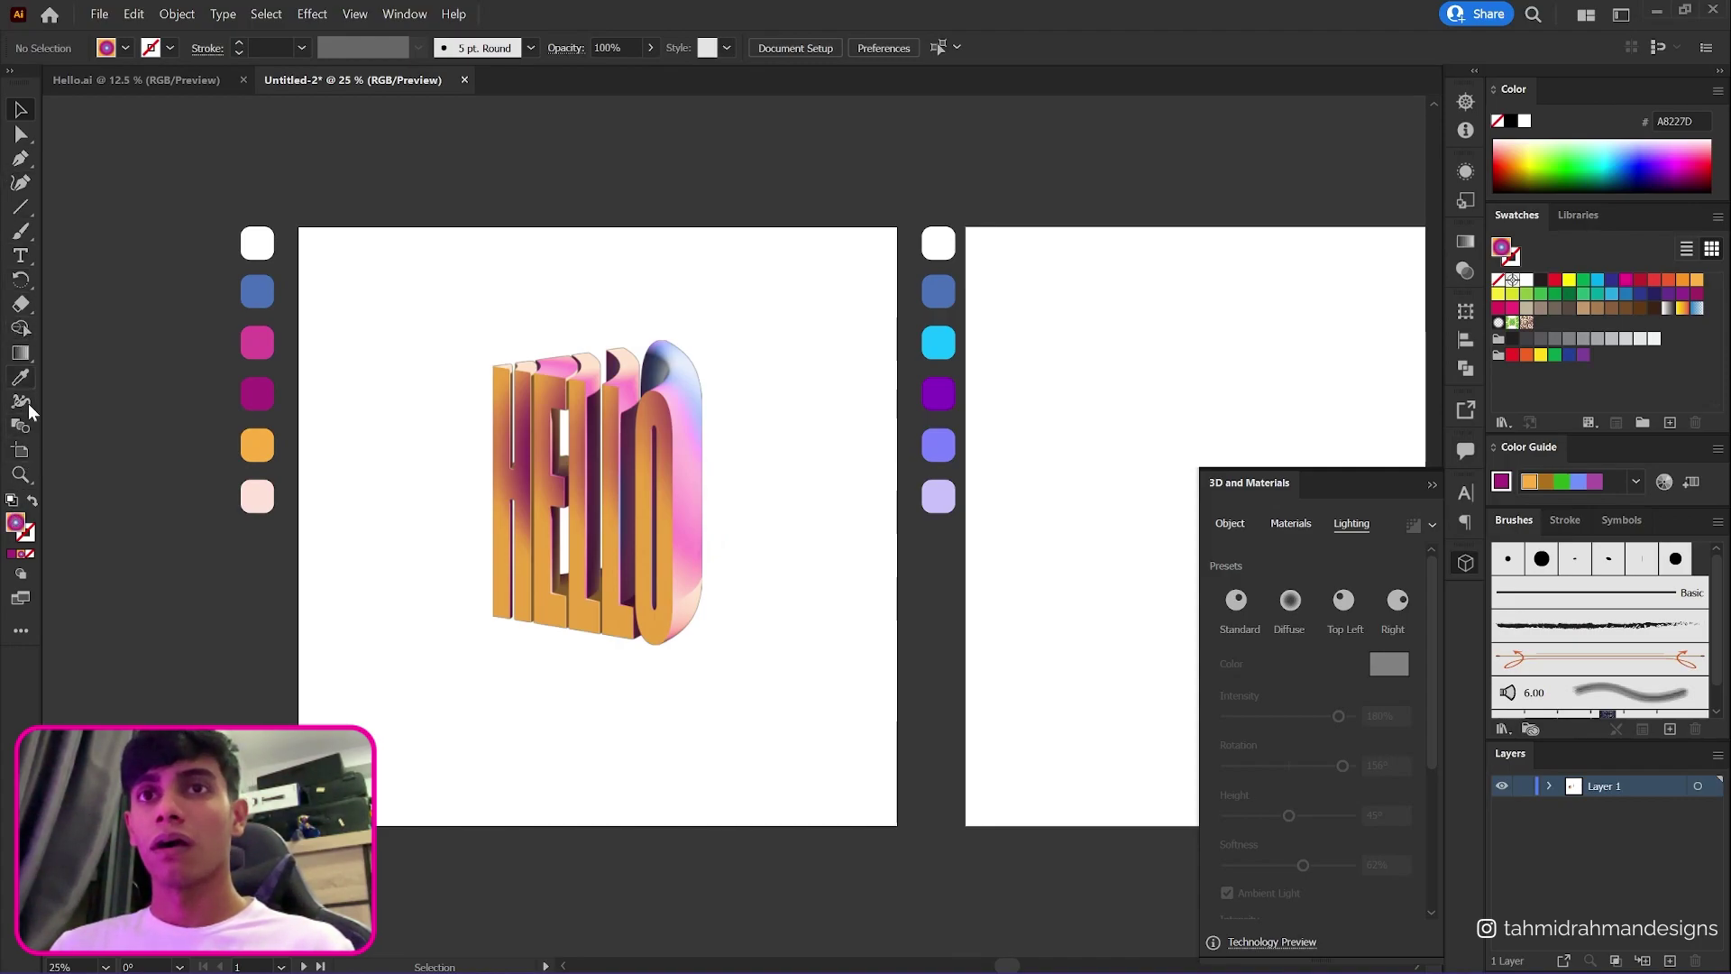
- Draw a 1500 by 1500 px rectangle covering the whole first artboard
left_click(21, 630)
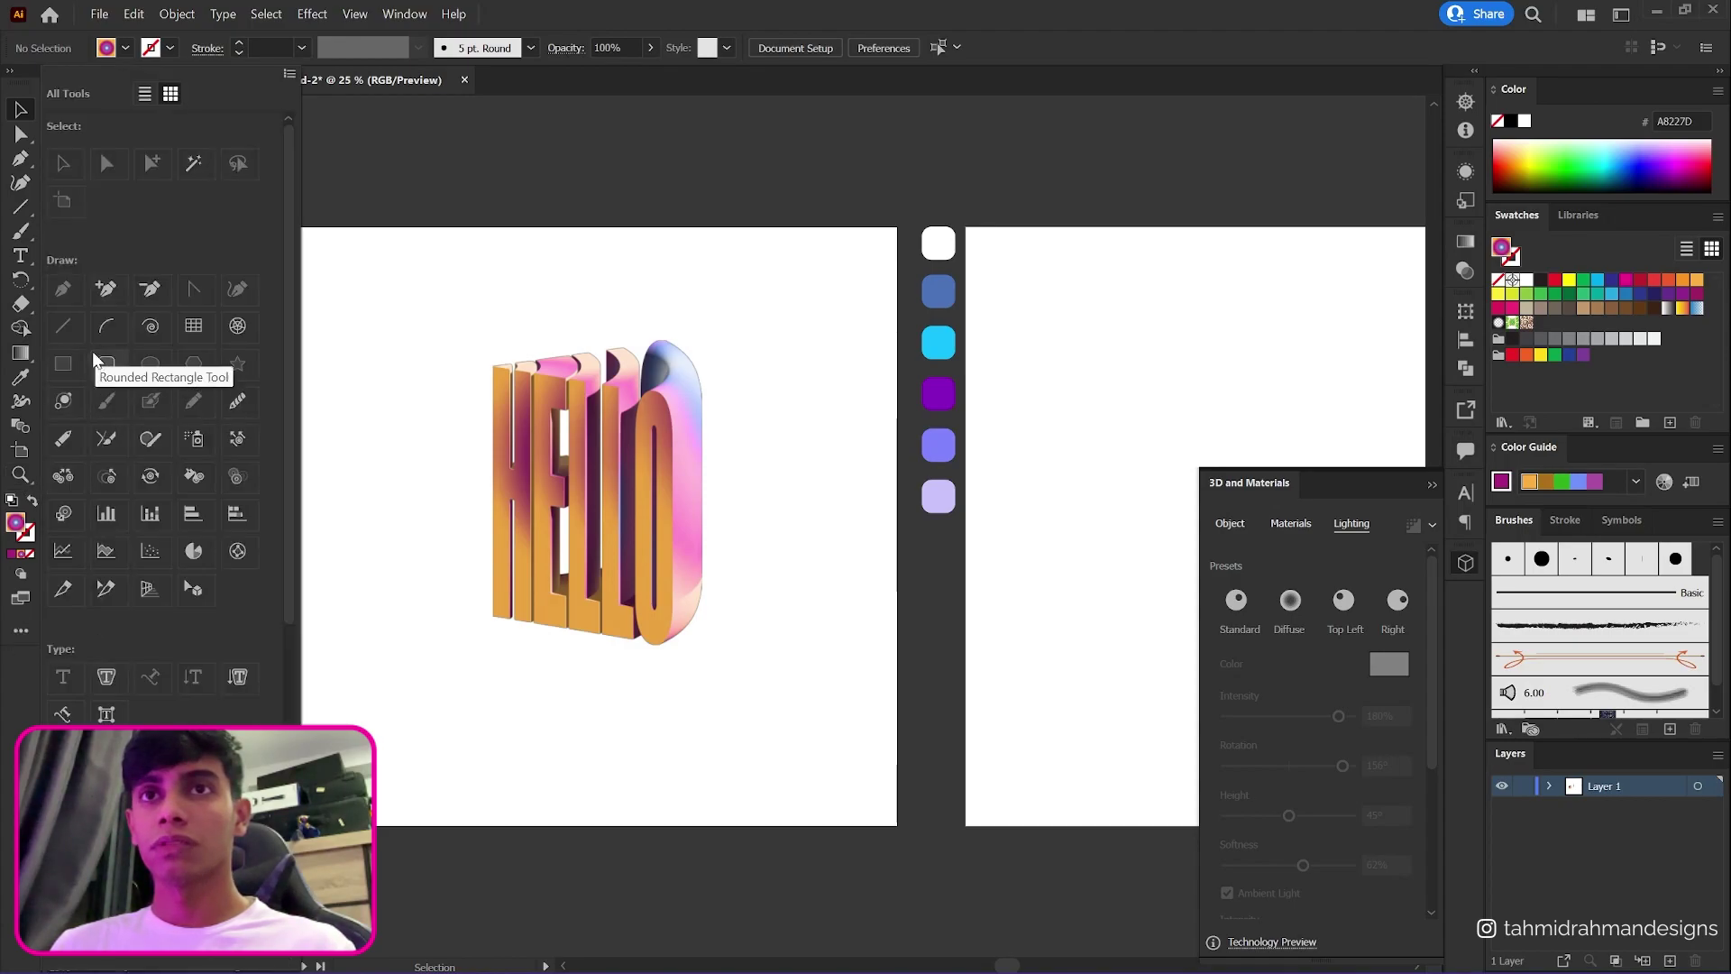
left_click(13, 212)
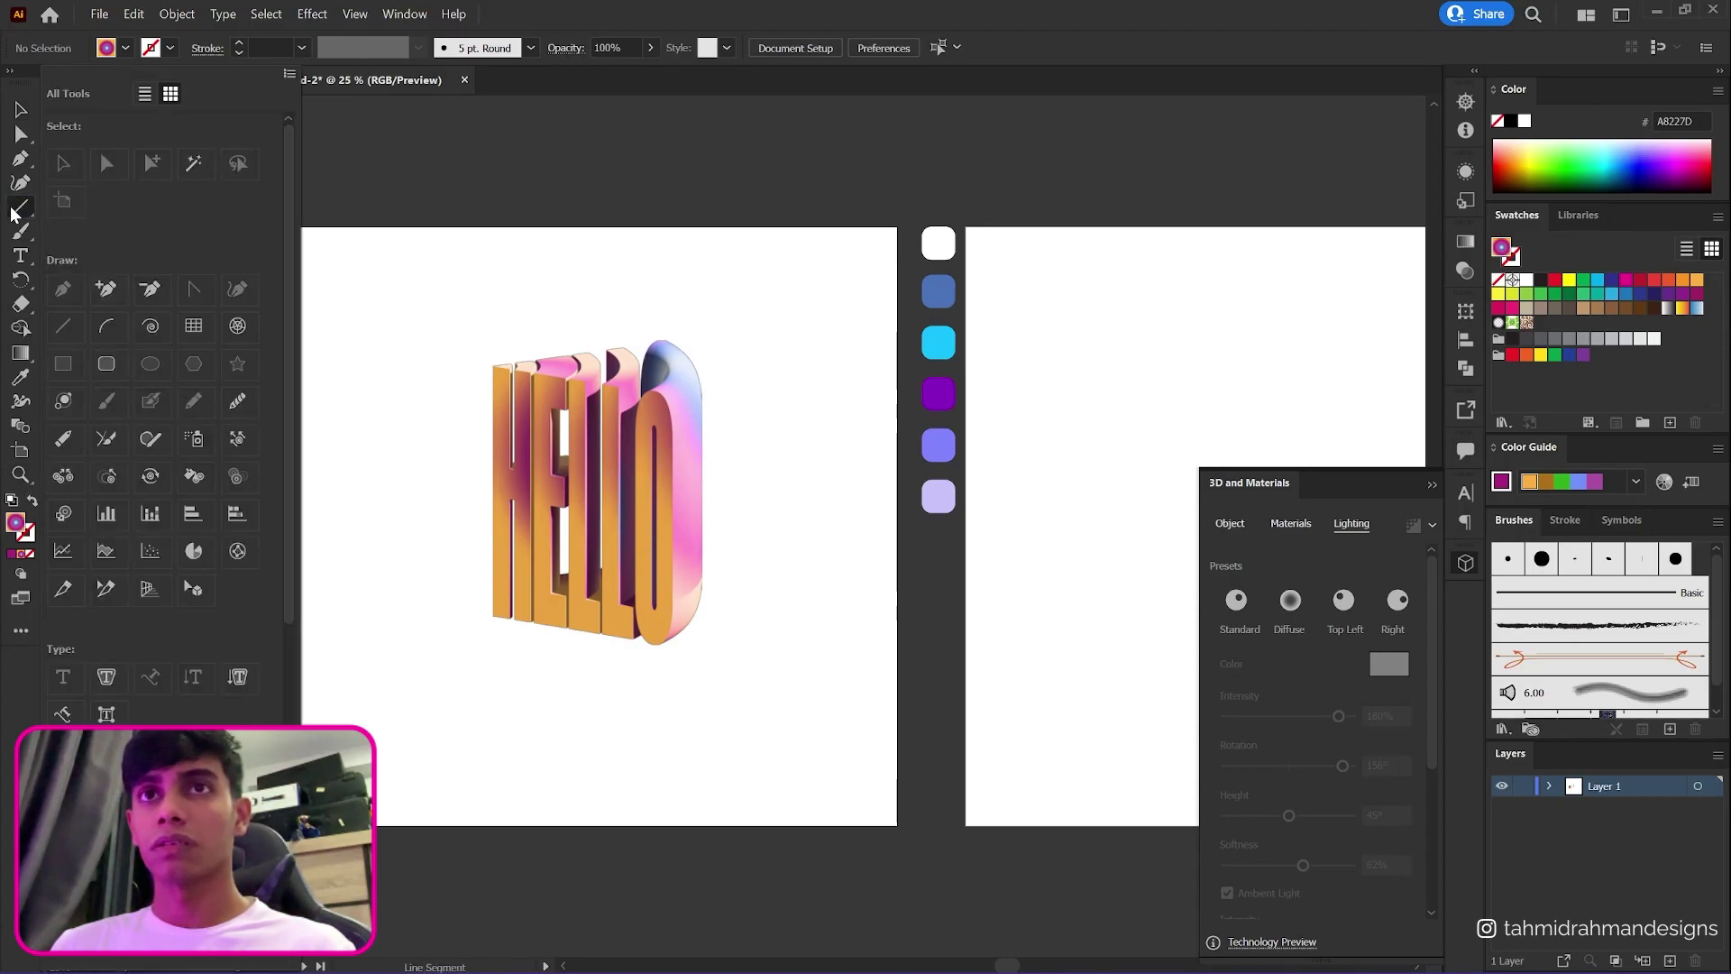
left_click(13, 211)
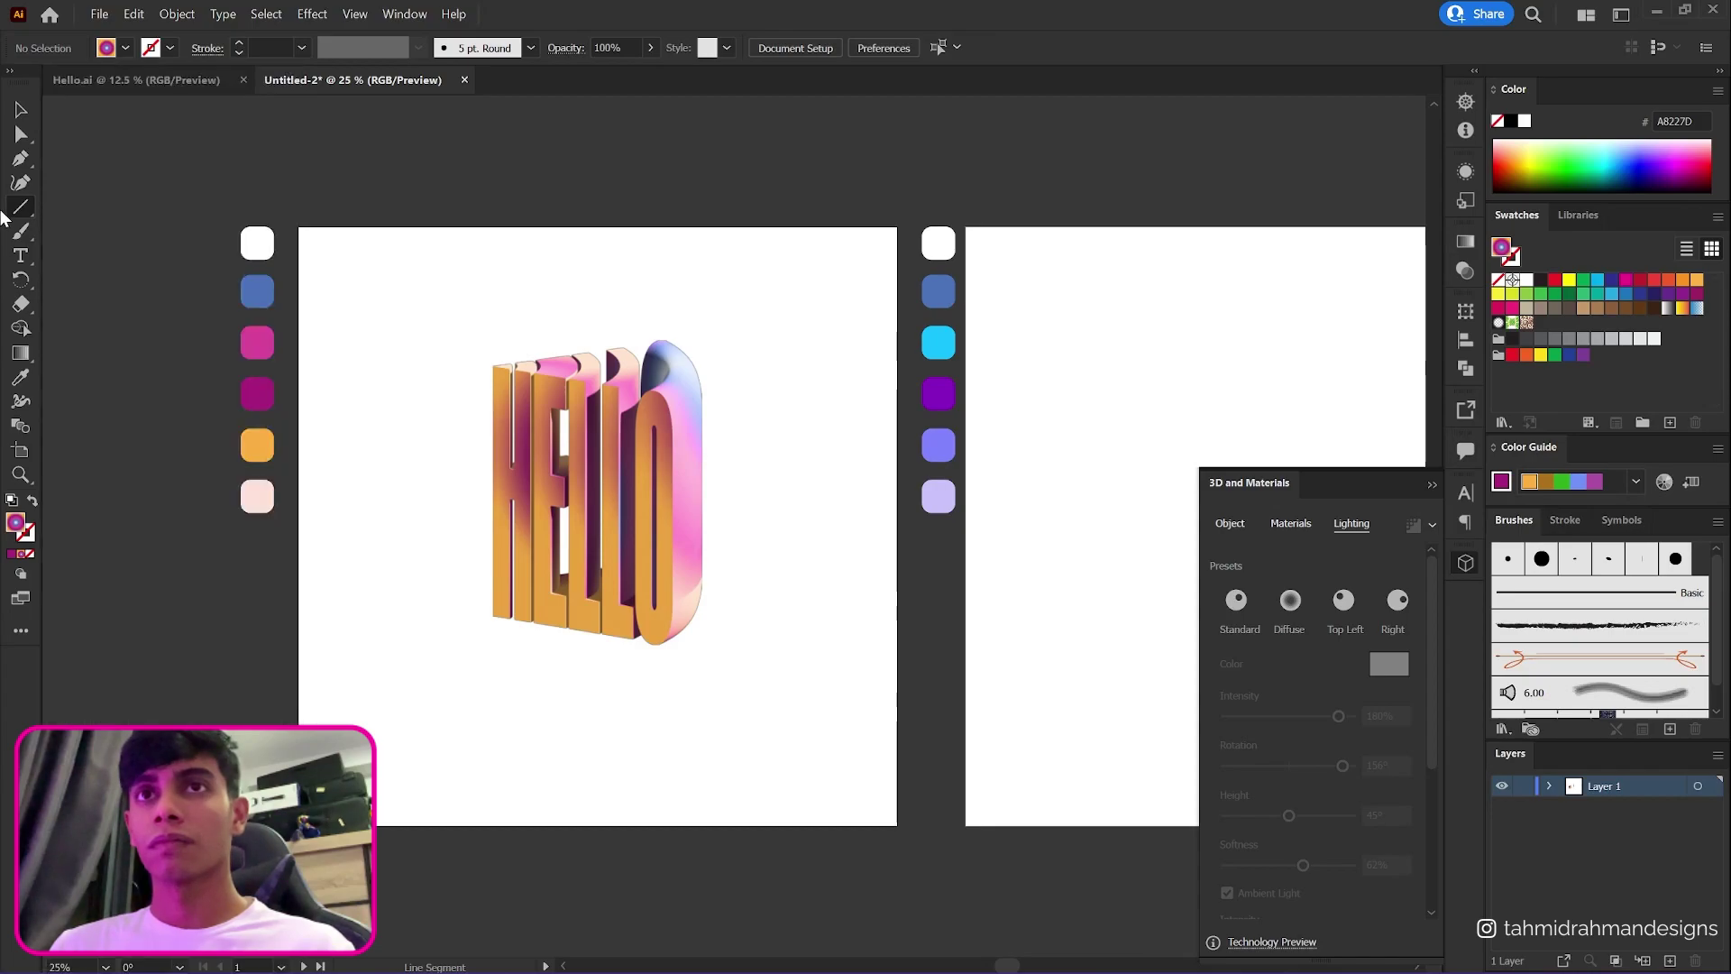
left_click(13, 212)
left_click(99, 208)
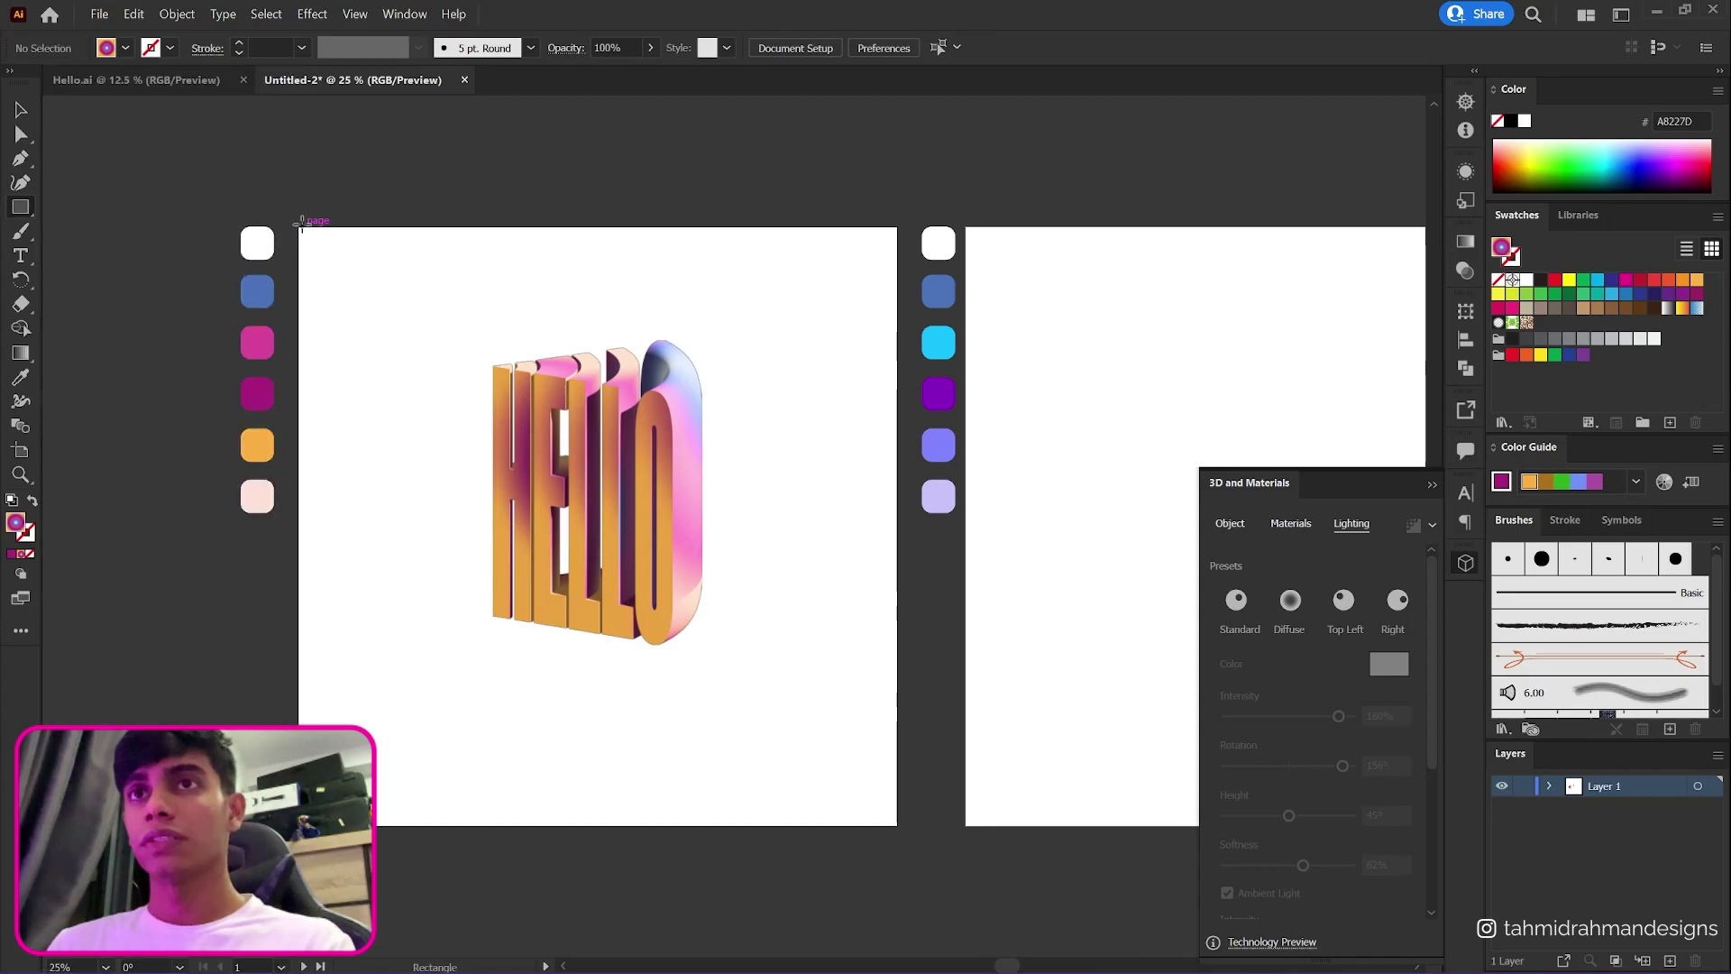
left_click_drag(300, 227, 897, 824)
left_click(20, 109)
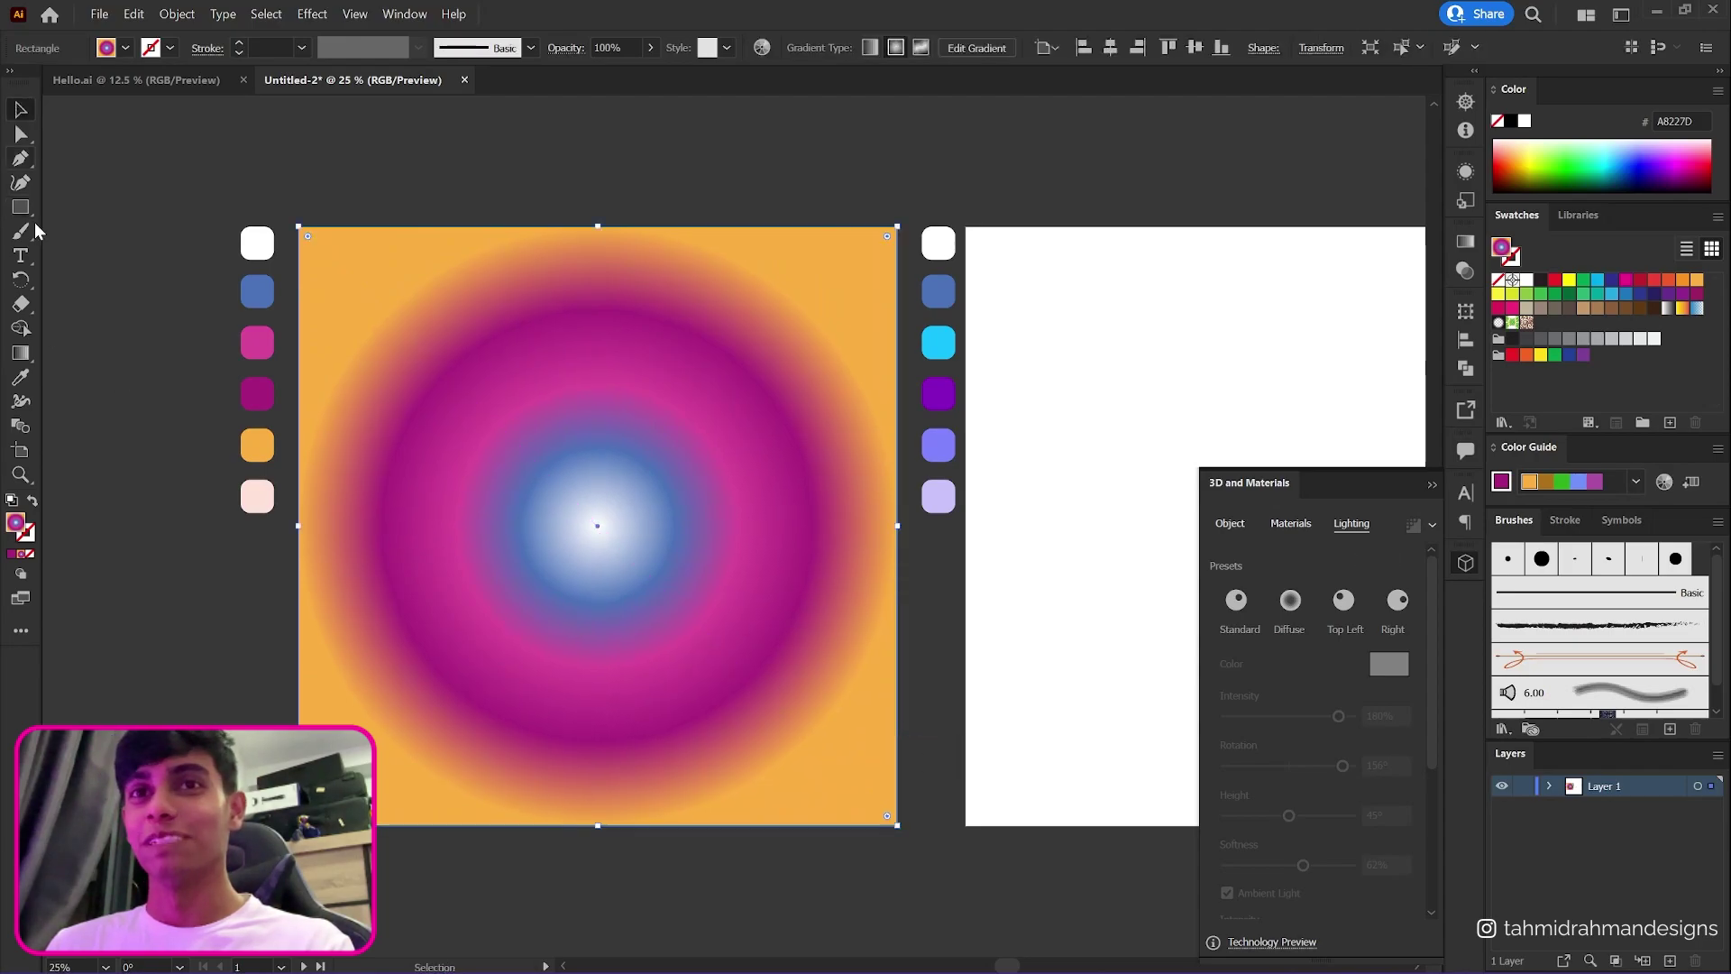
- Fill the rectangle with the solid pale pink sampled from the first artboard's palette
left_click(13, 552)
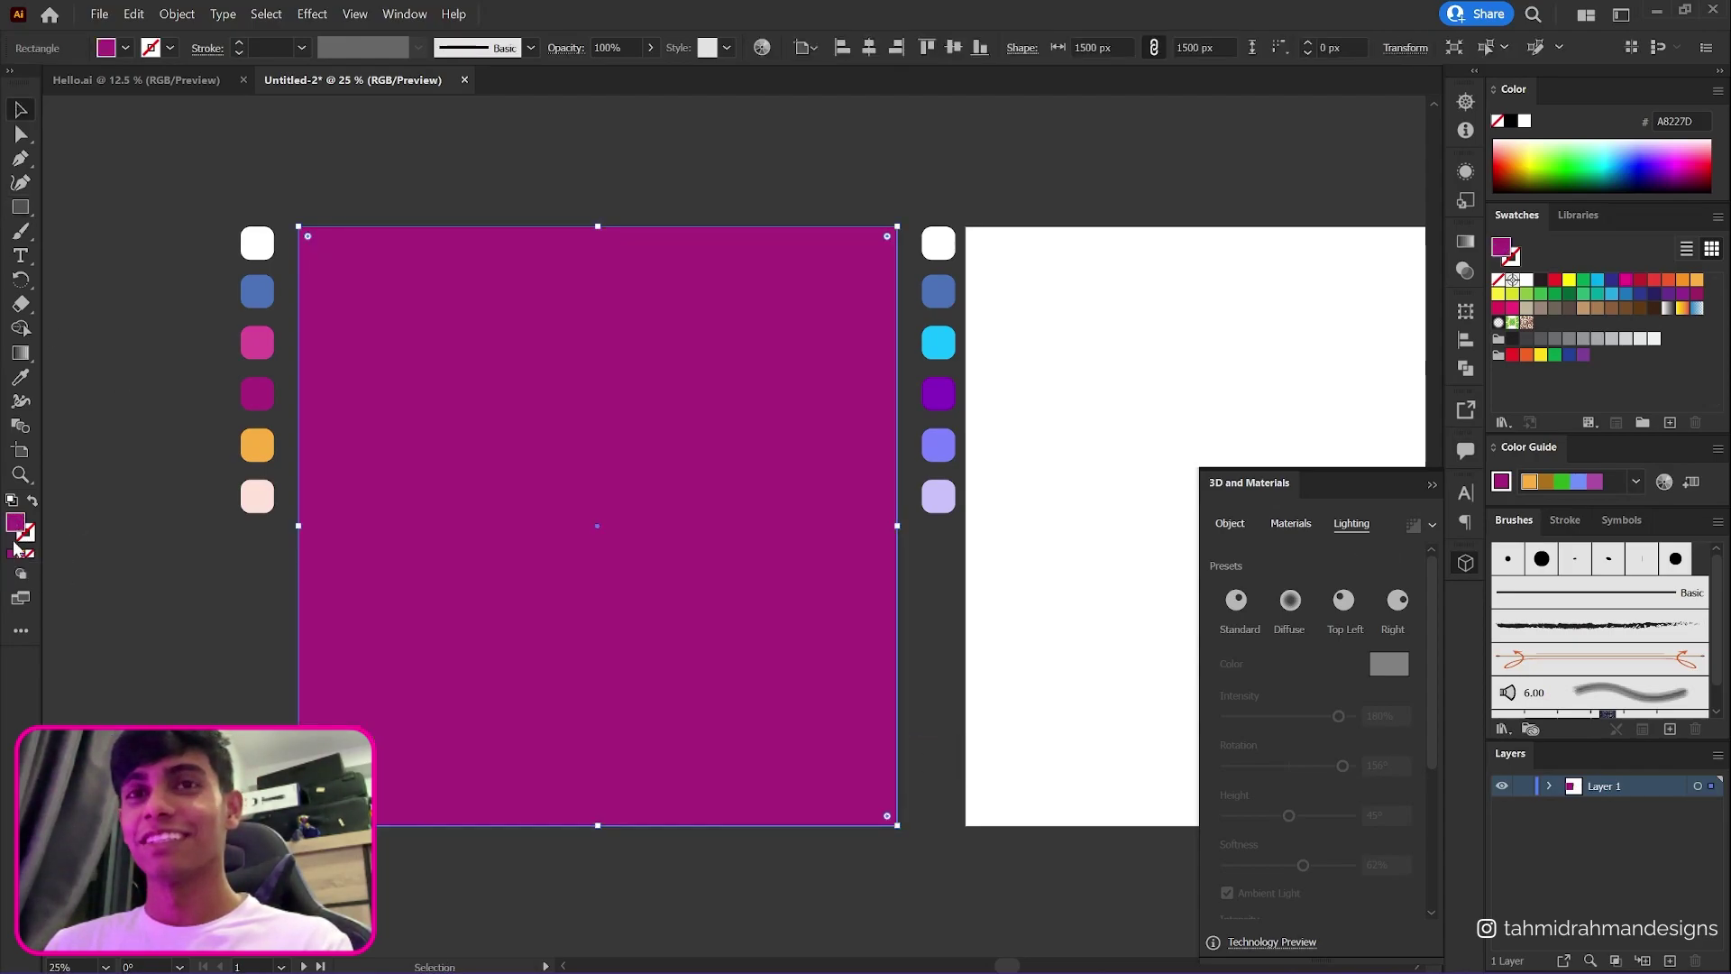
key("i")
left_click(257, 496)
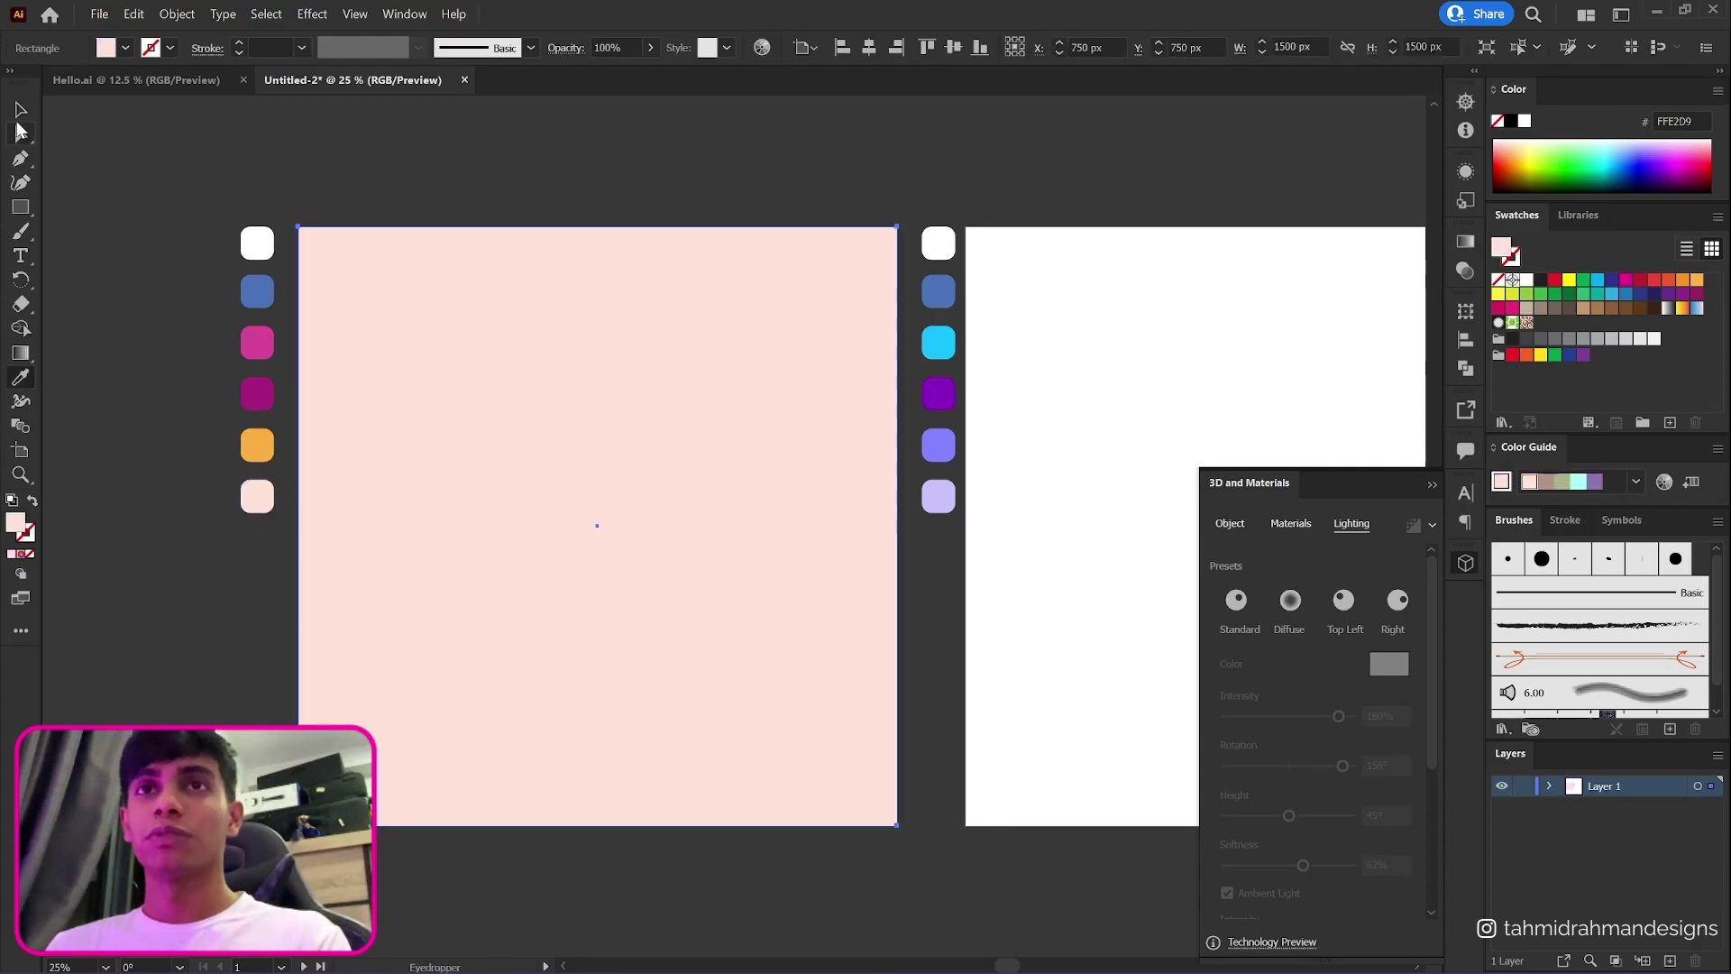
left_click(20, 110)
- Move the pale pink rectangle below the HELLO text in Layer 1's stacking order and deselect it
left_click(1549, 786)
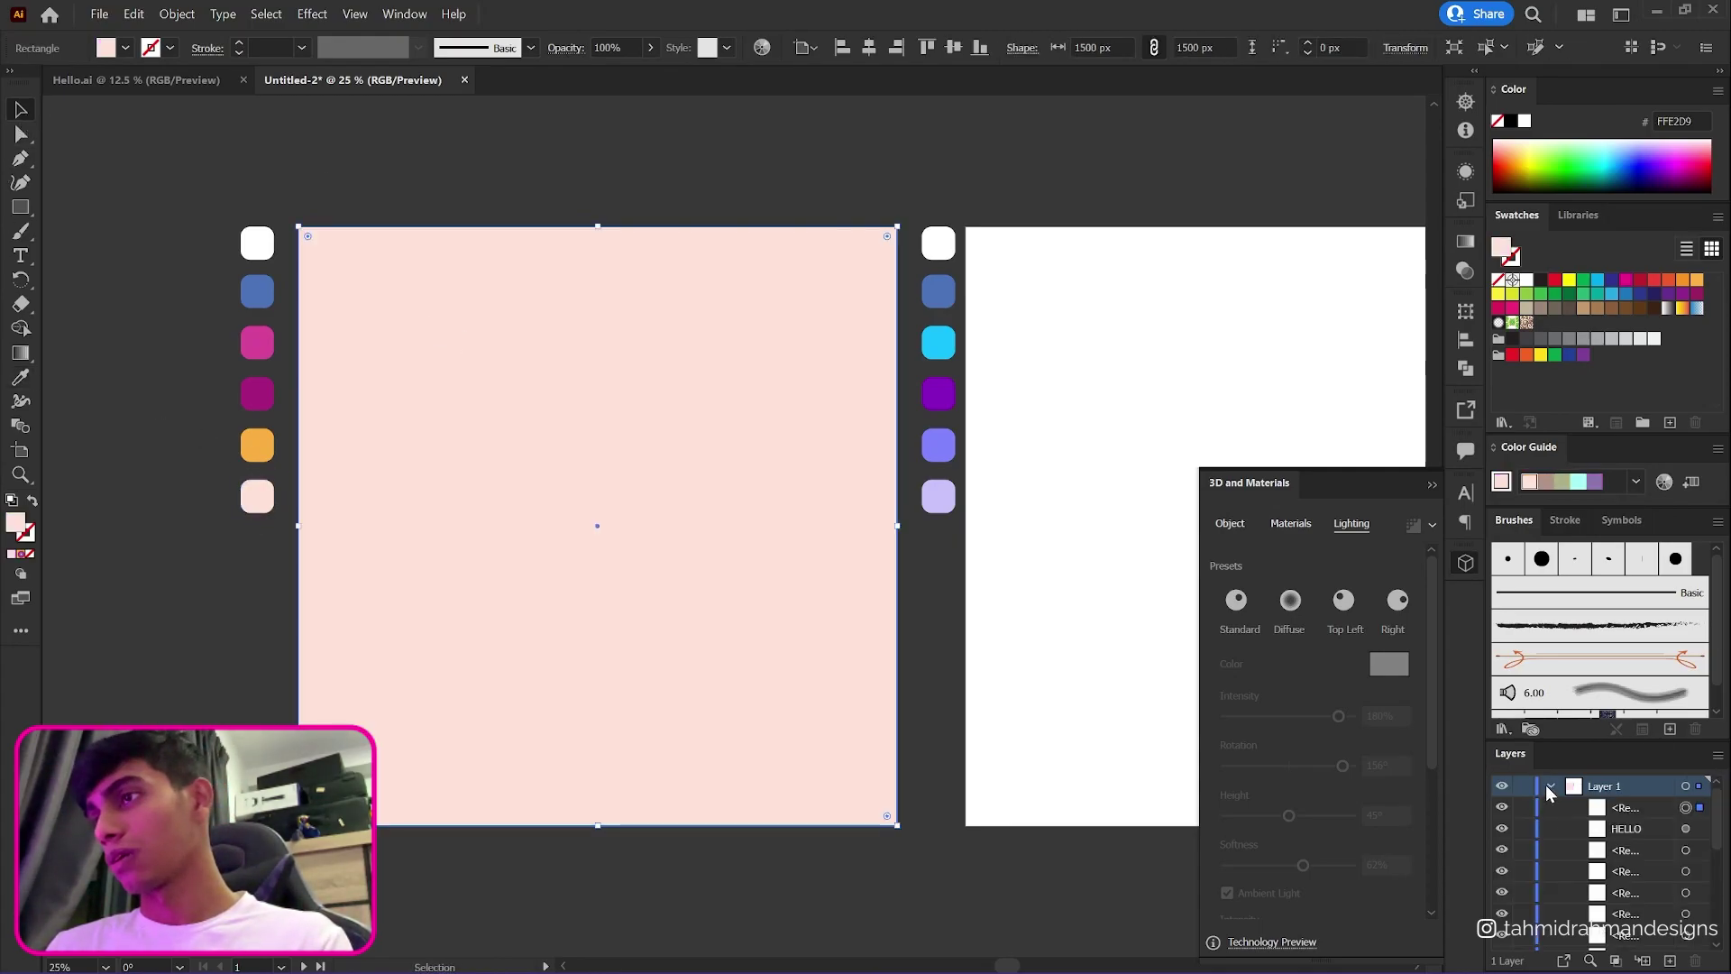
left_click_drag(1622, 808, 1631, 845)
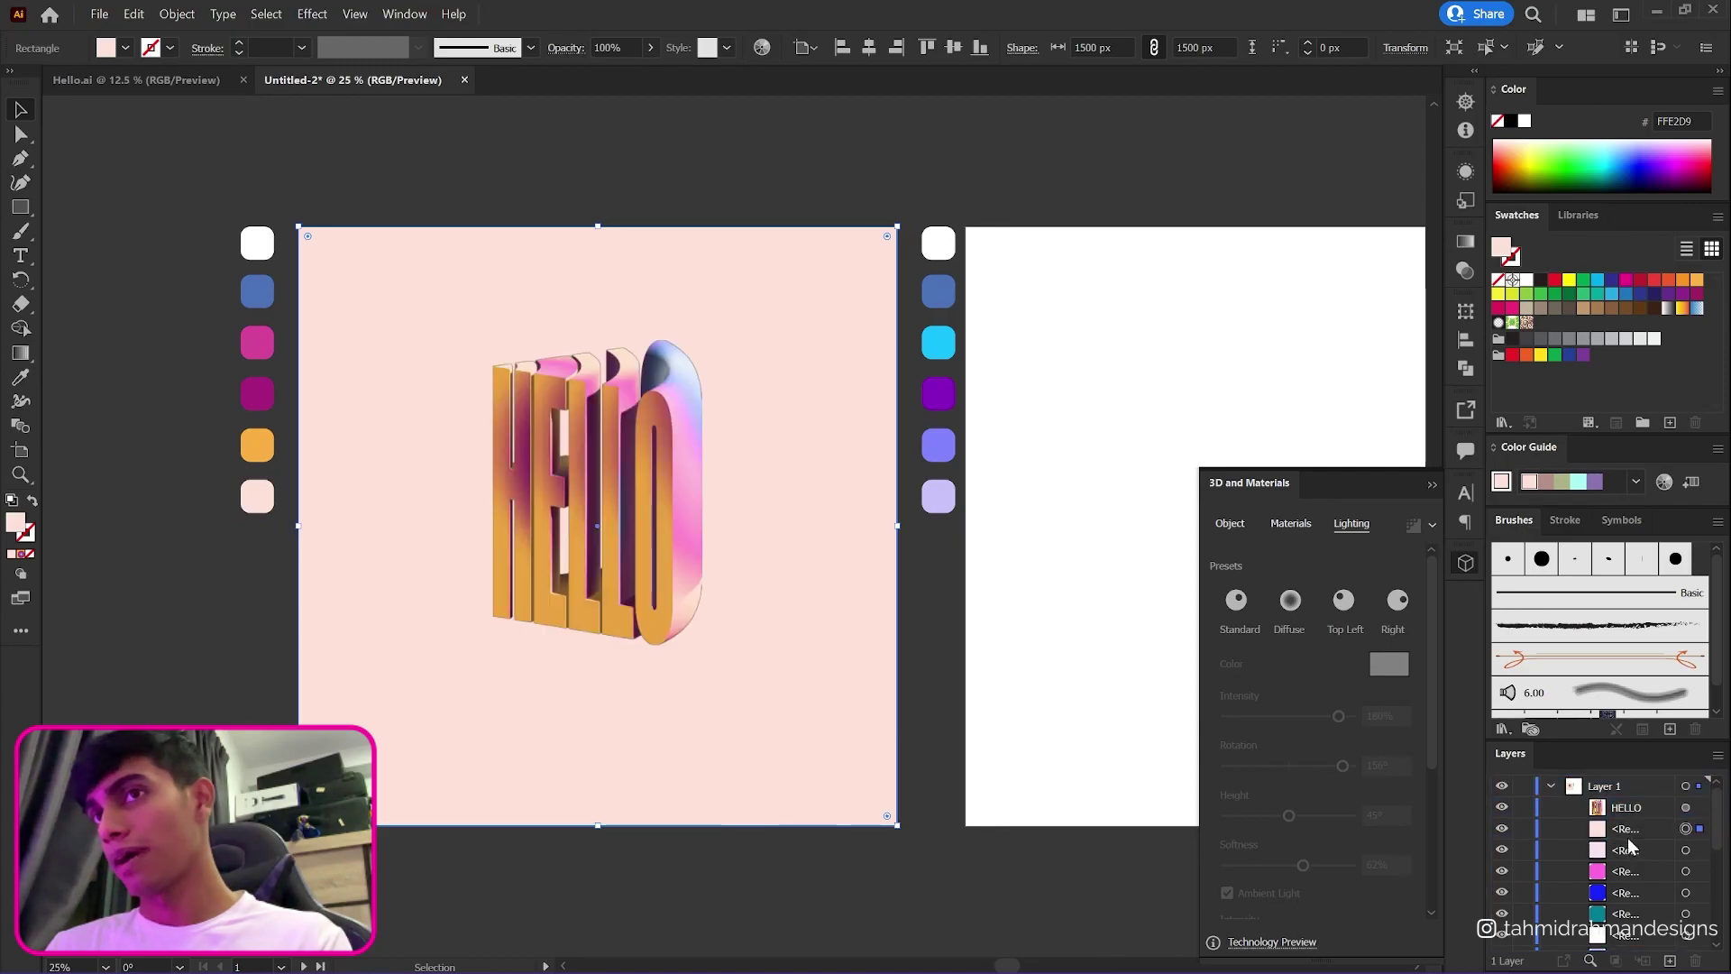
left_click(1550, 787)
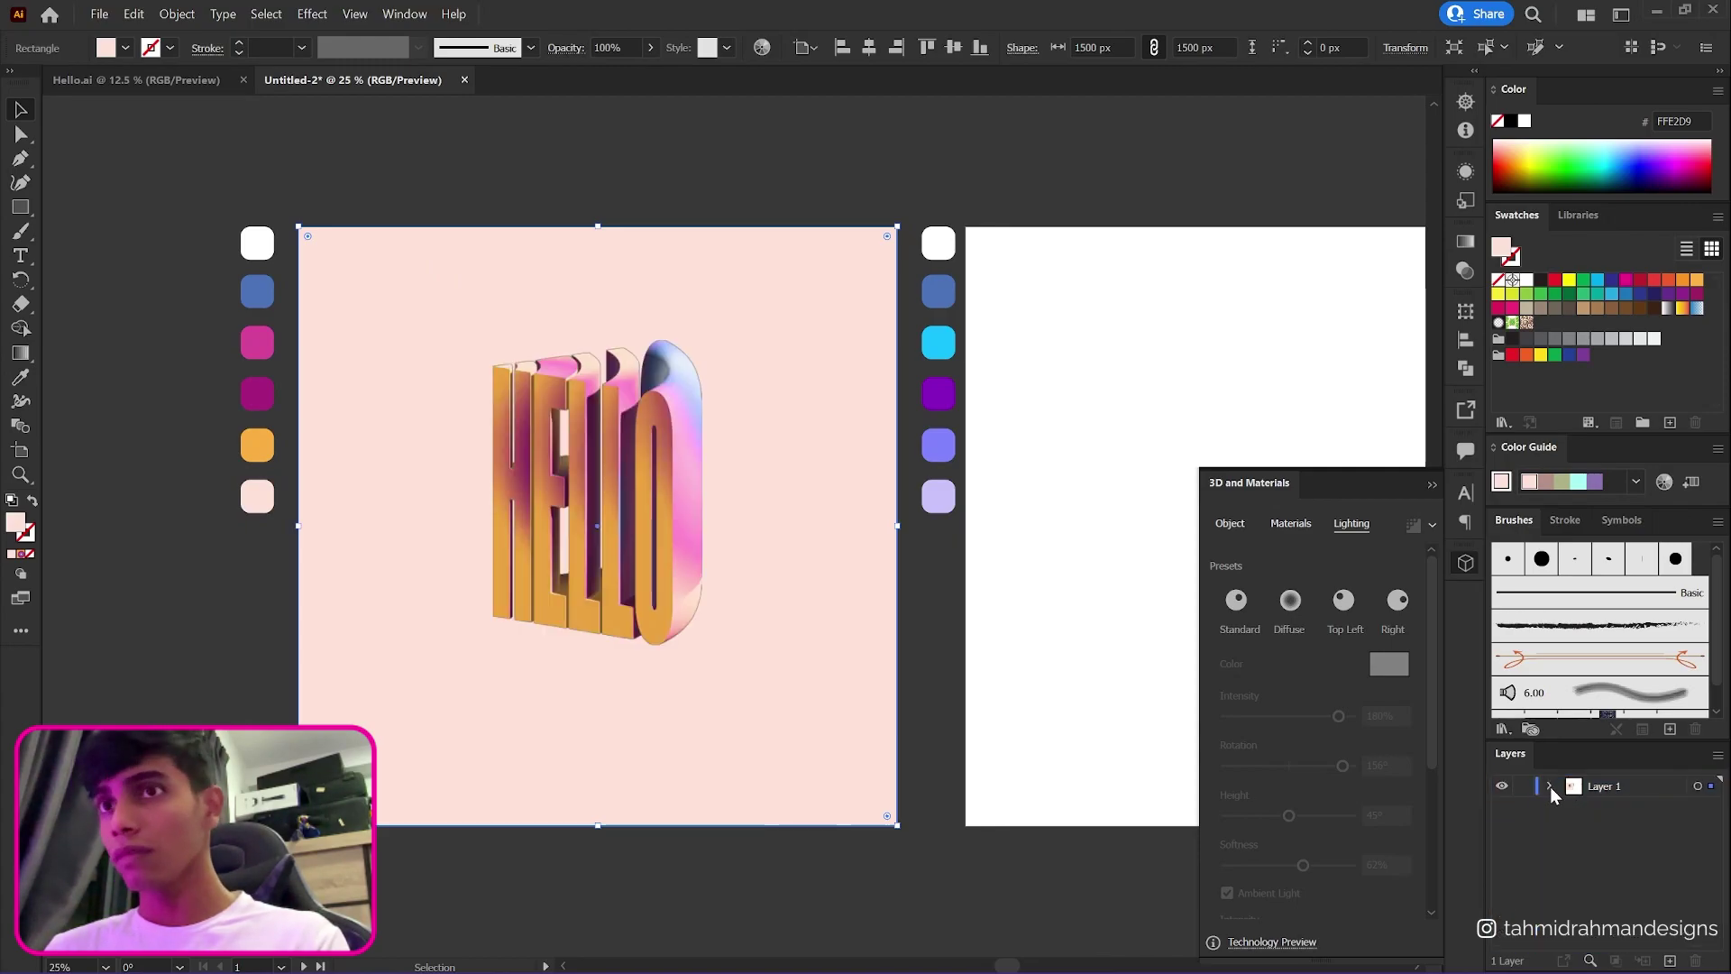
left_click(815, 199)
- Set the HELLO text's light intensity to 138% and light height to 51°
left_click(705, 585)
left_click_drag(1335, 717, 1296, 815)
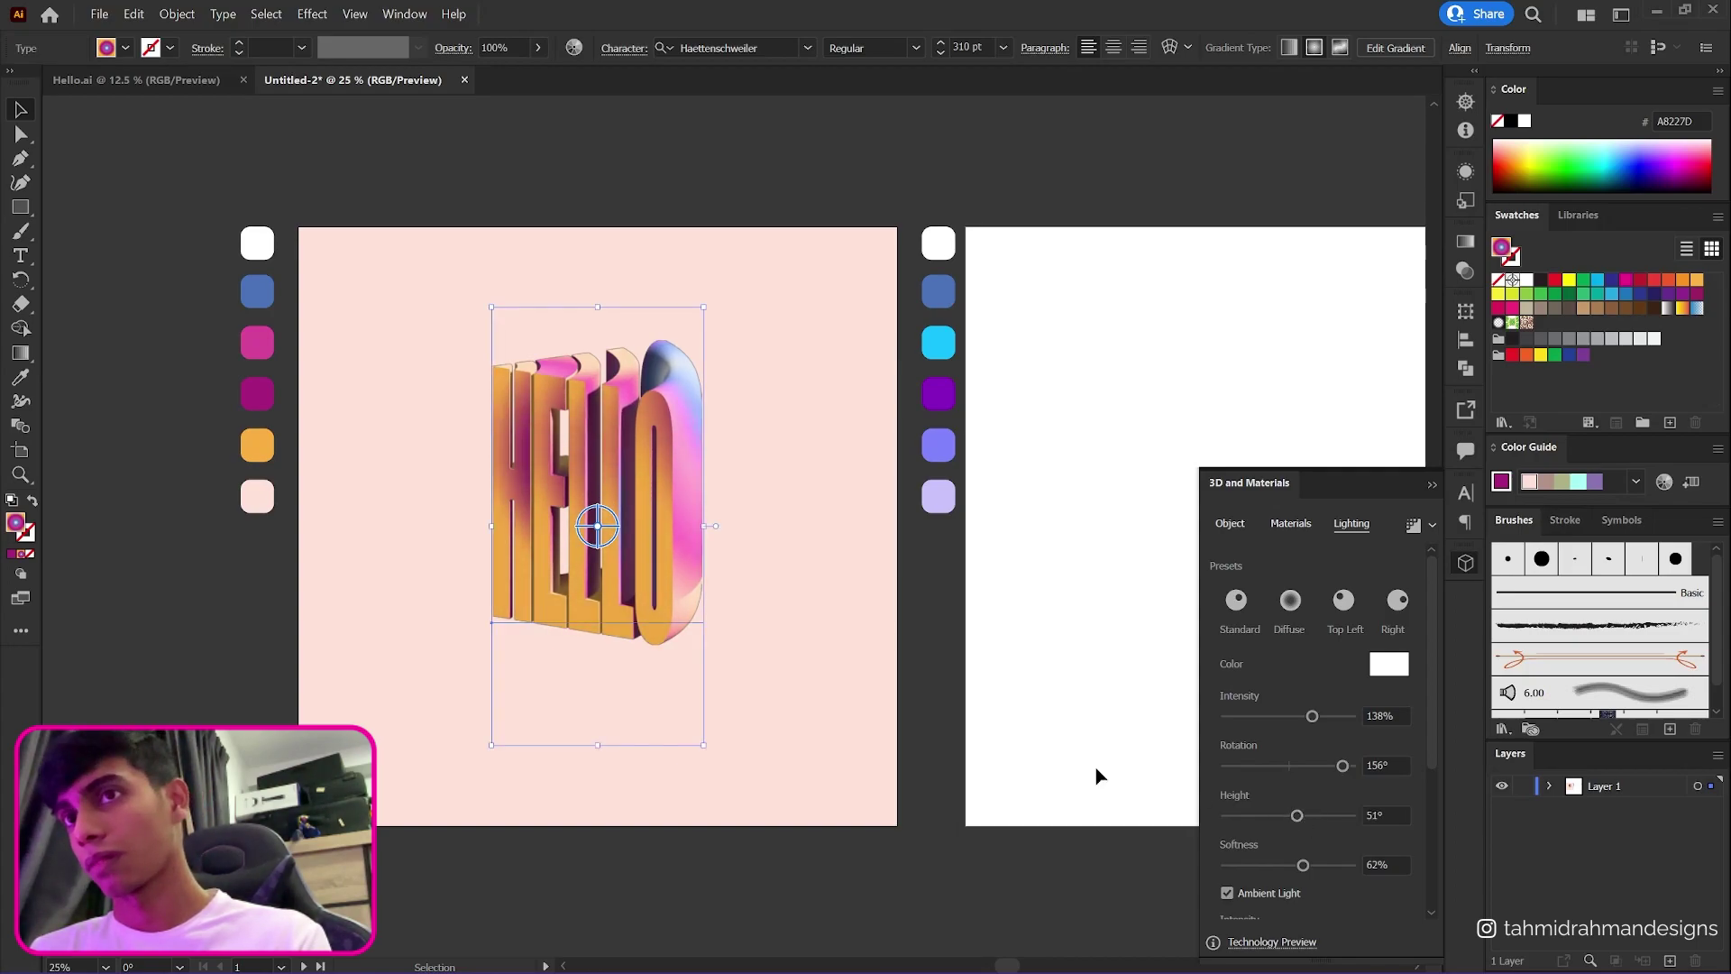
left_click(918, 645)
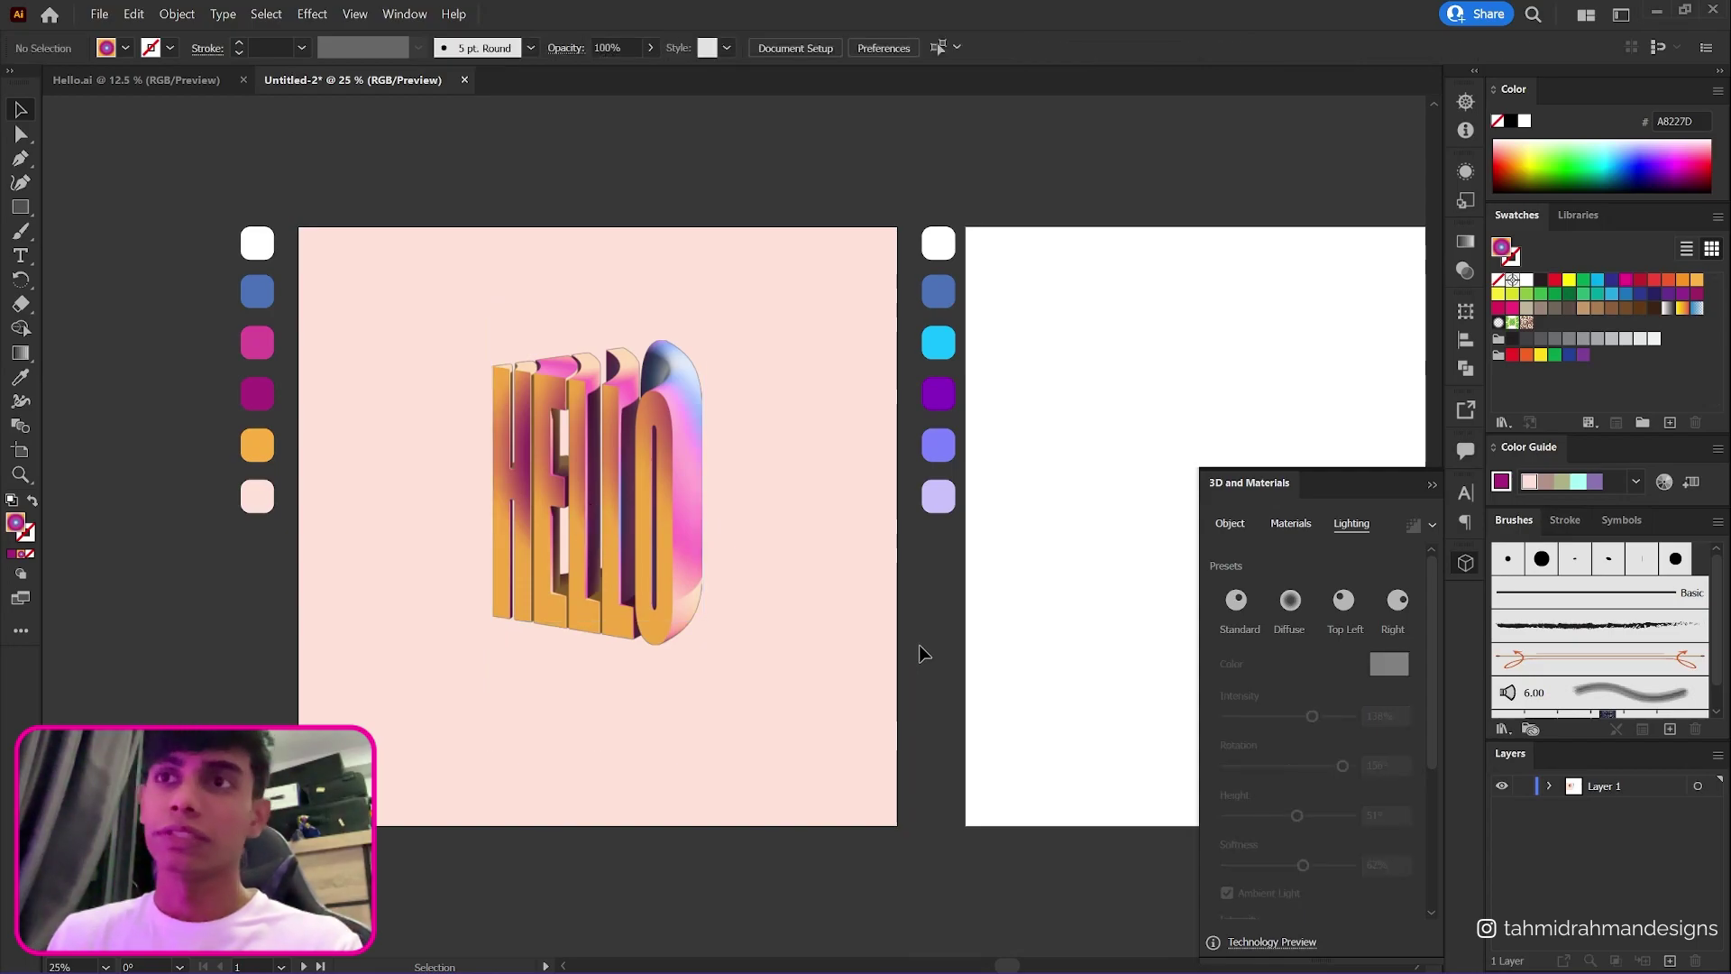
- Duplicate the 3D HELLO text onto the middle of the second artboard
left_click_drag(905, 643, 785, 644)
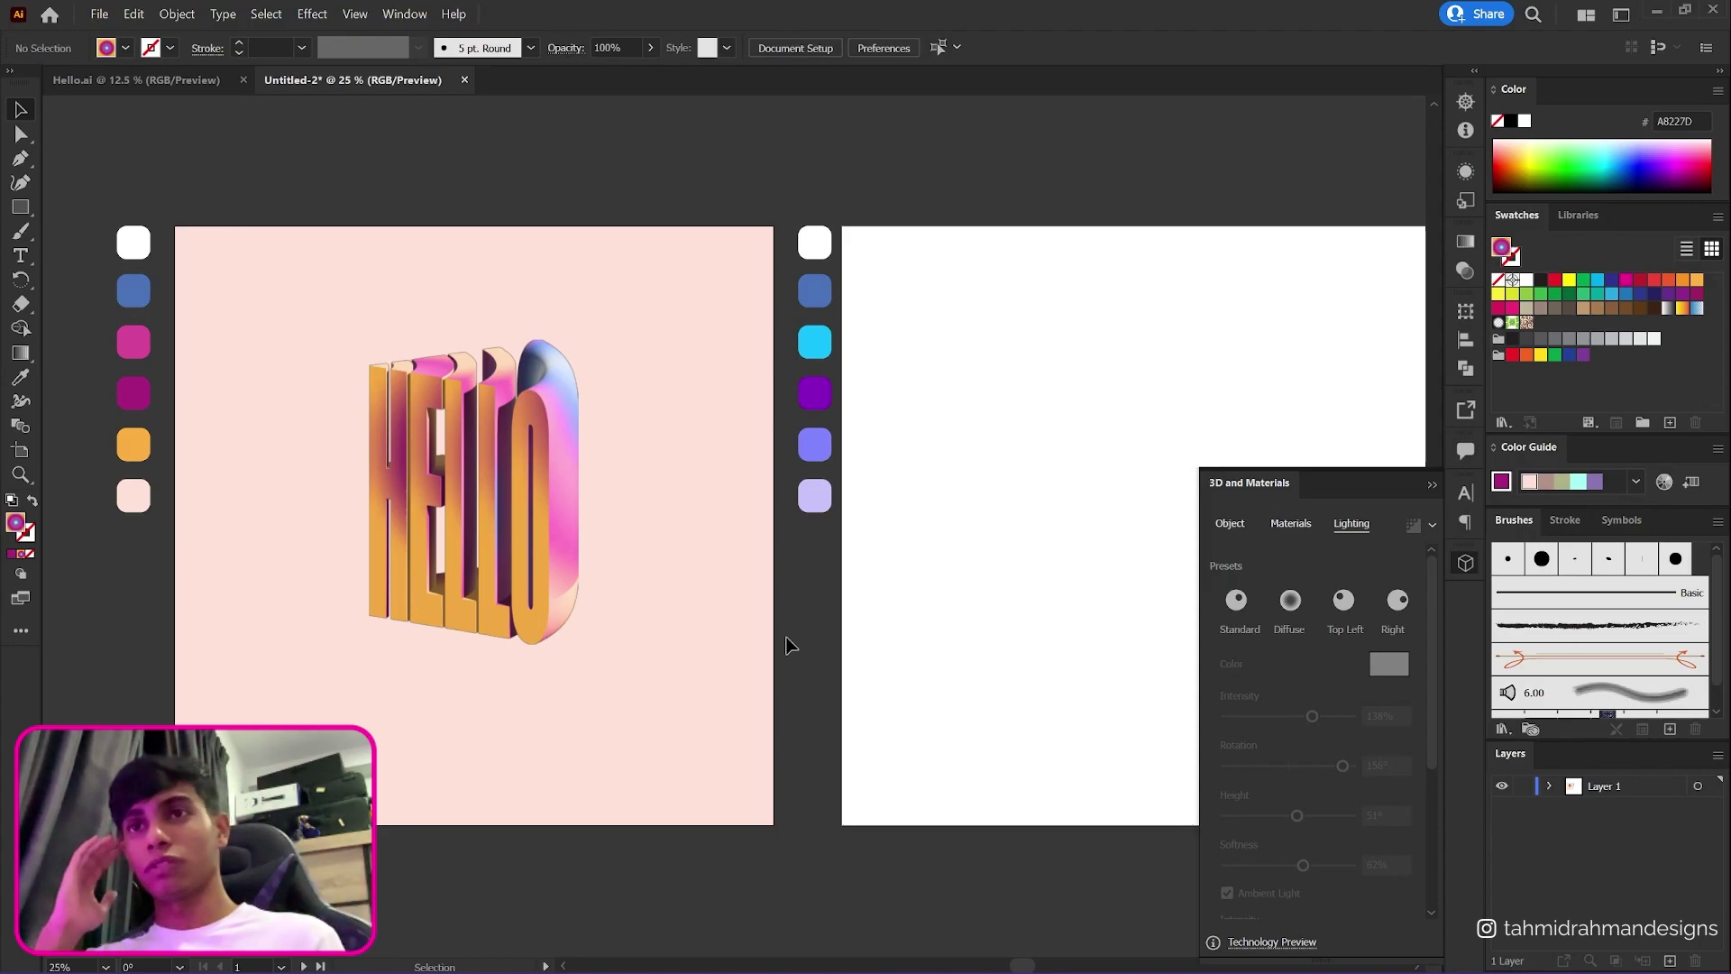
left_click(1432, 485)
scroll(1154, 478, "right", 5)
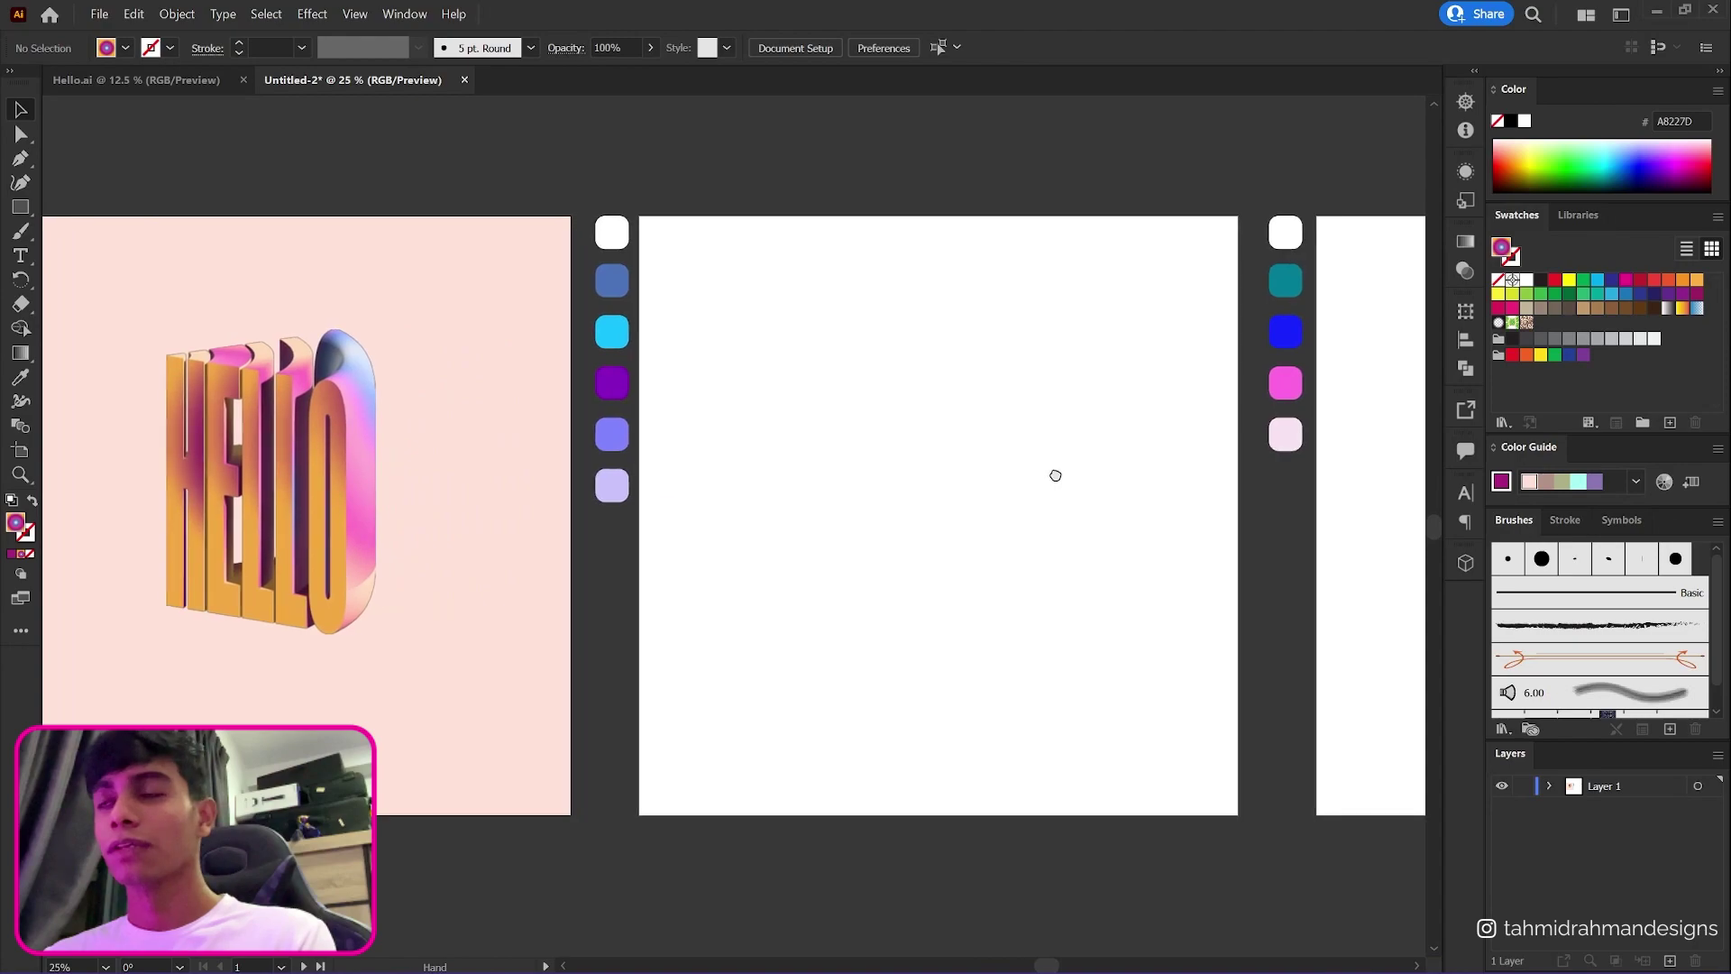
scroll(857, 500, "left", 2)
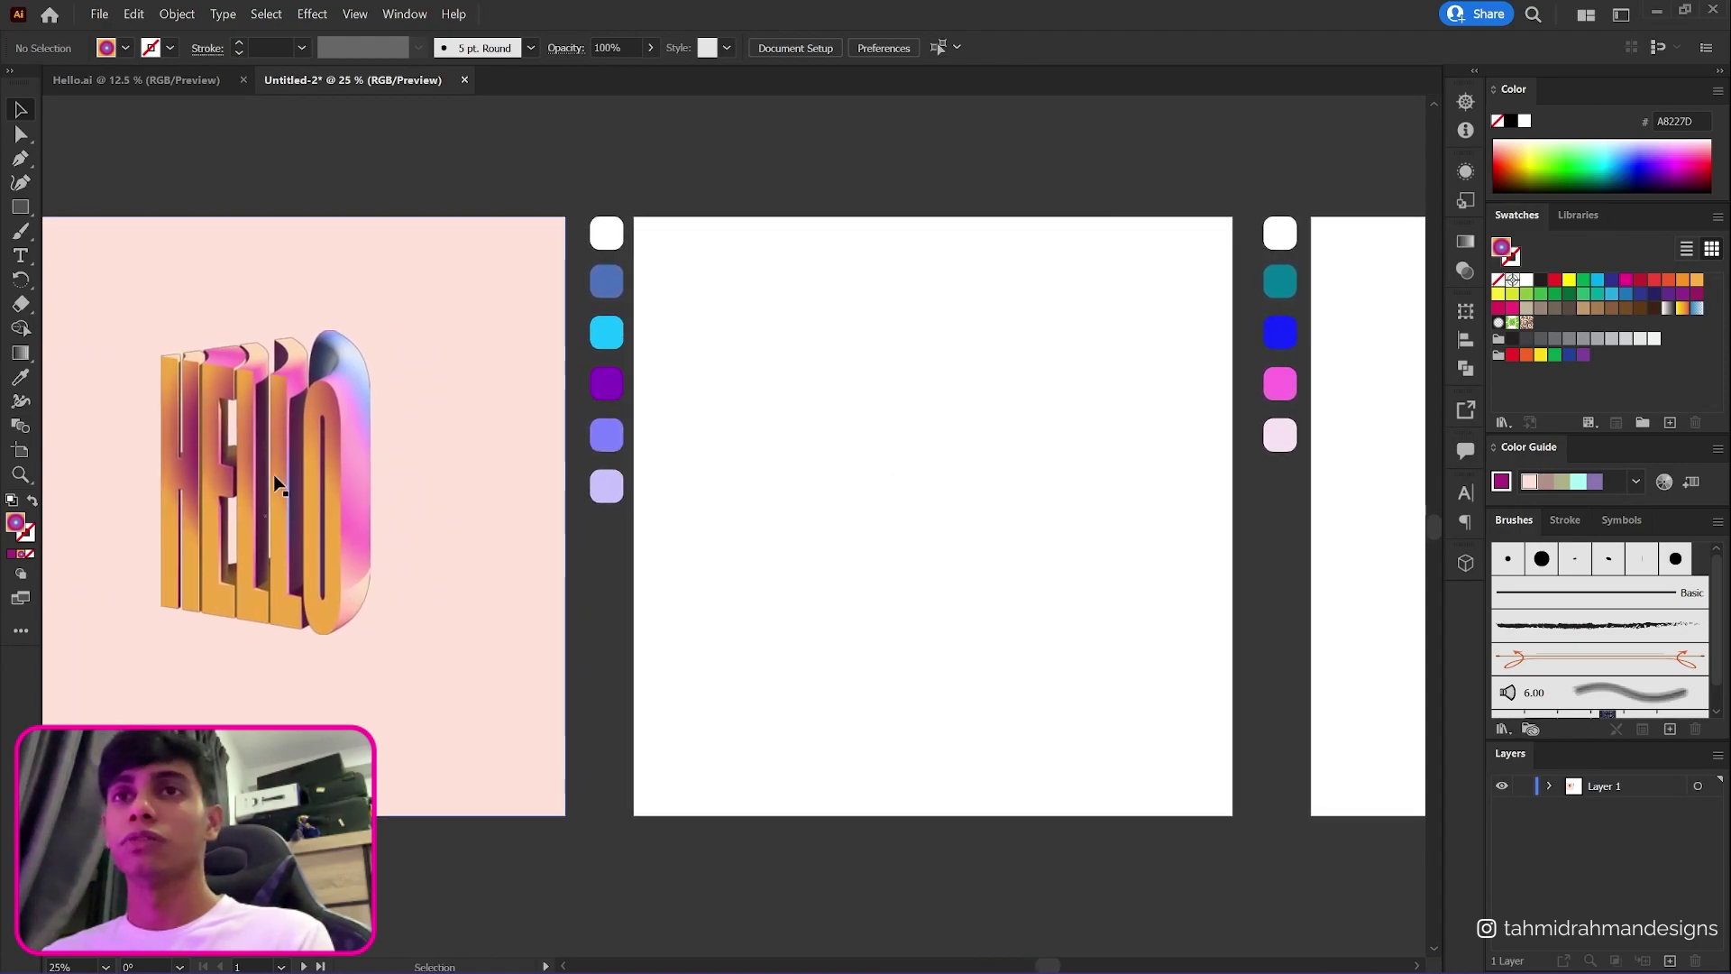
left_click_drag(283, 452, 954, 499)
- Replace the duplicated text on the second artboard with "BIG OOF"
left_click(1101, 502)
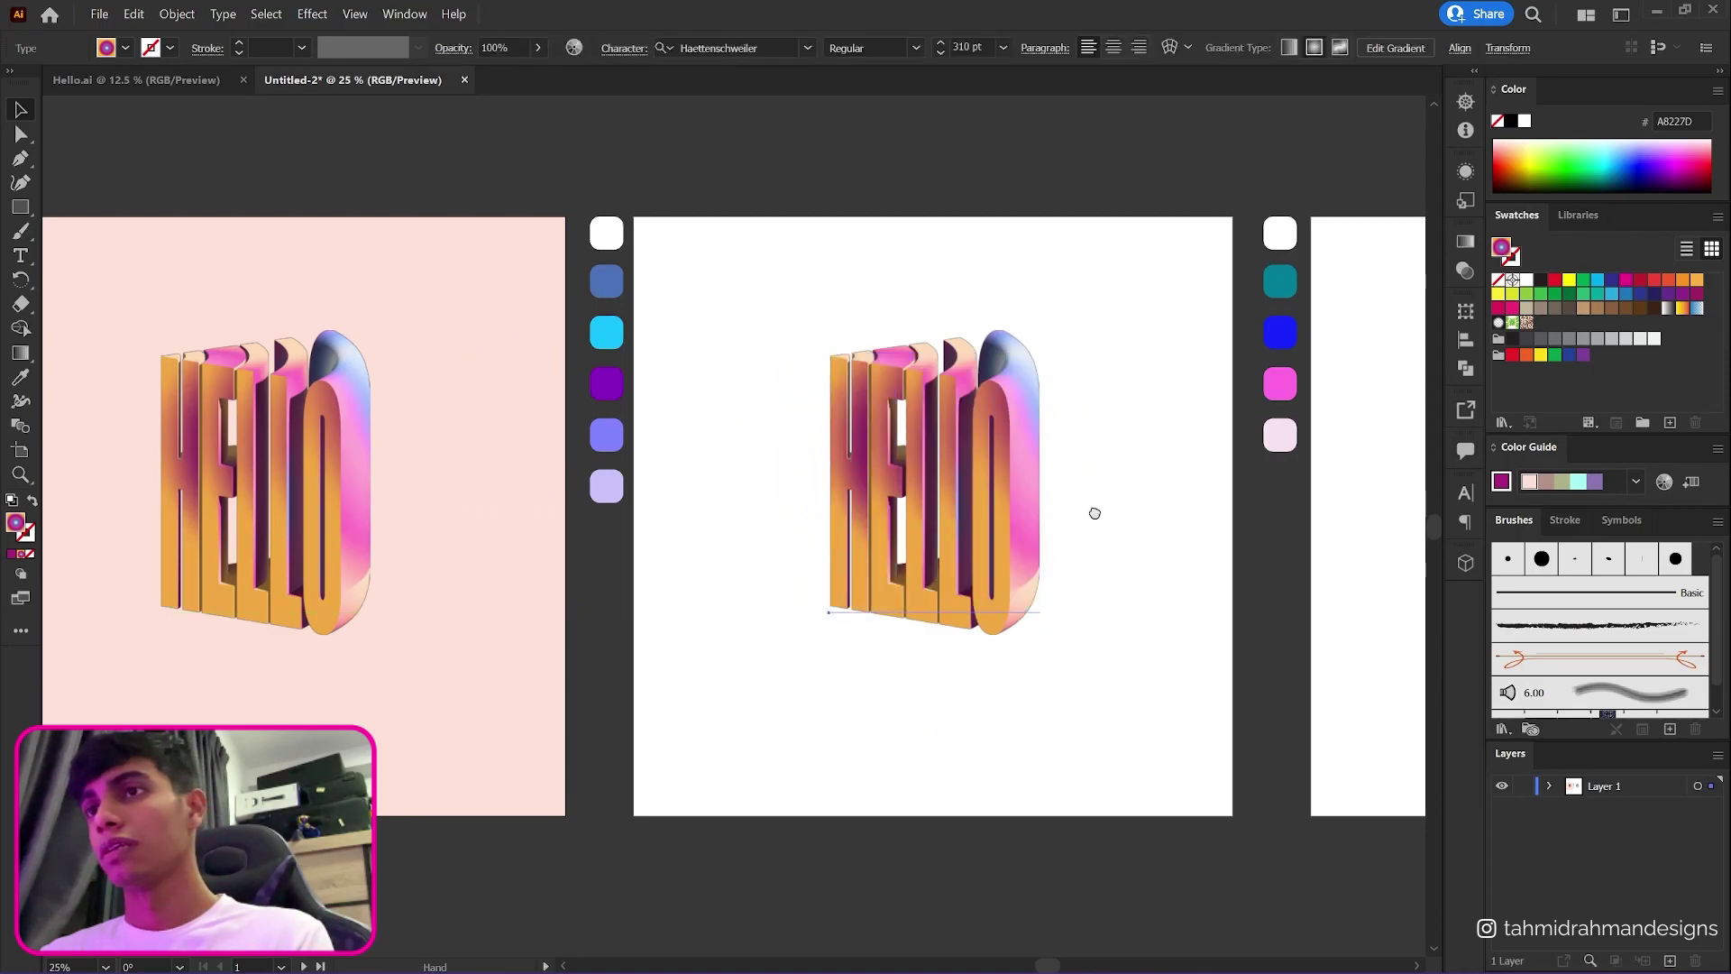
left_click(828, 509)
key("t")
left_click(824, 494)
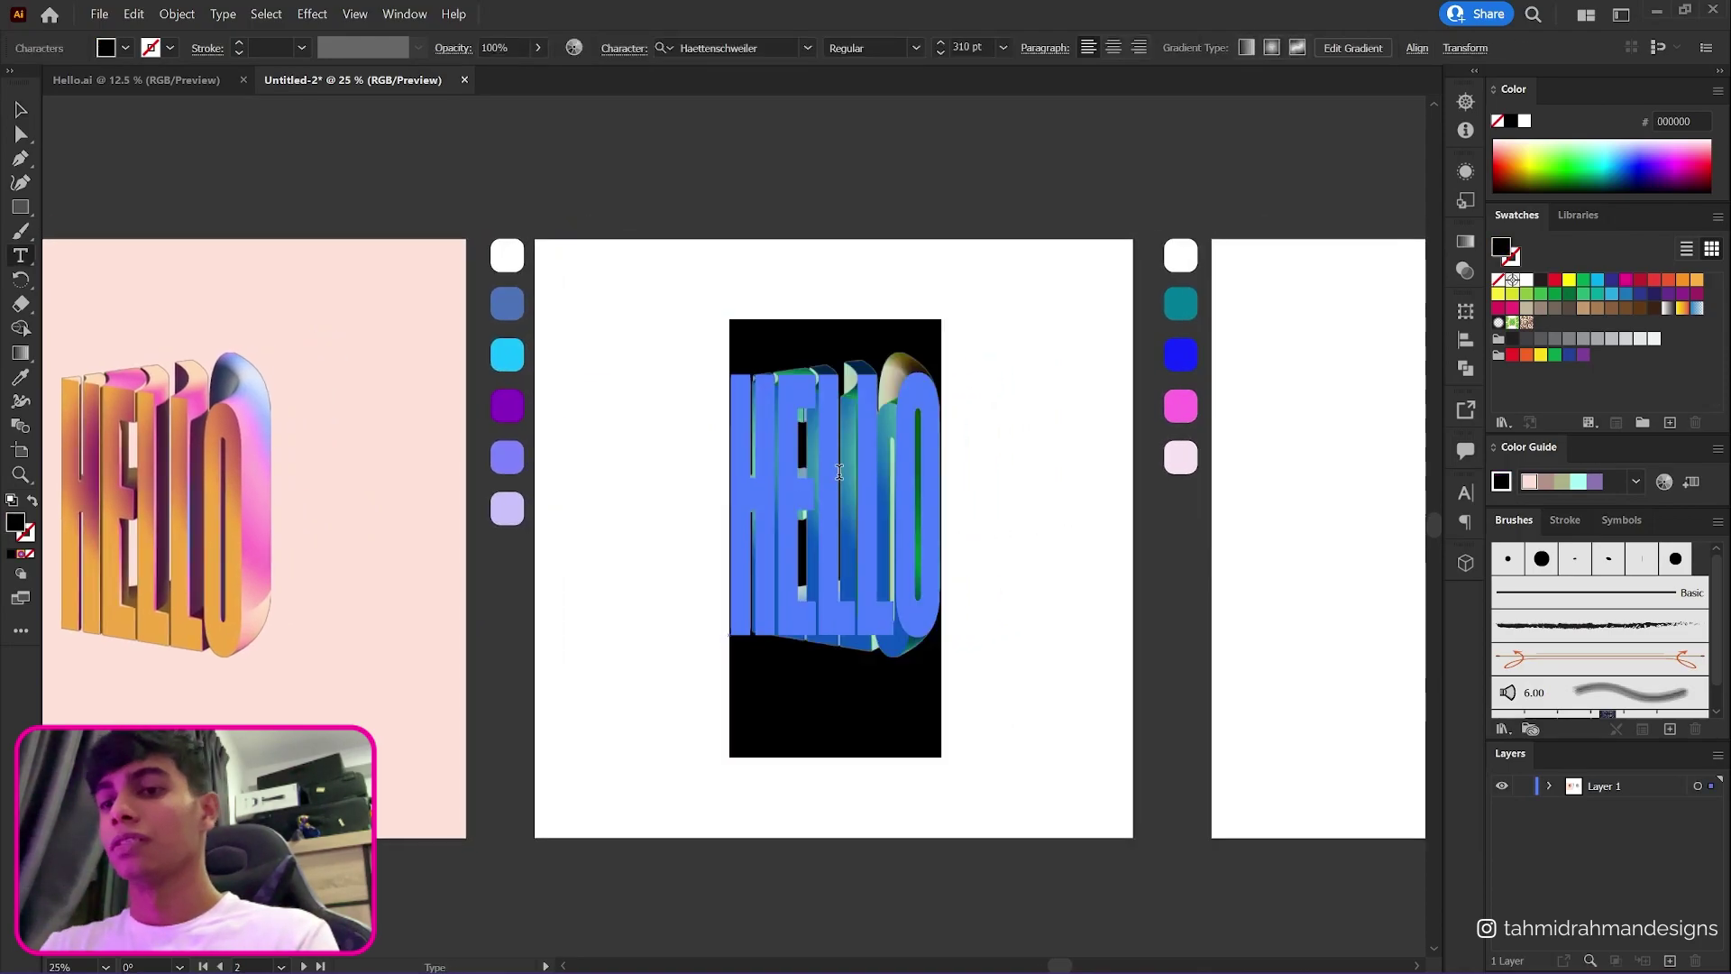
type("BIG OO")
type("O")
key("BackSpace")
type("F")
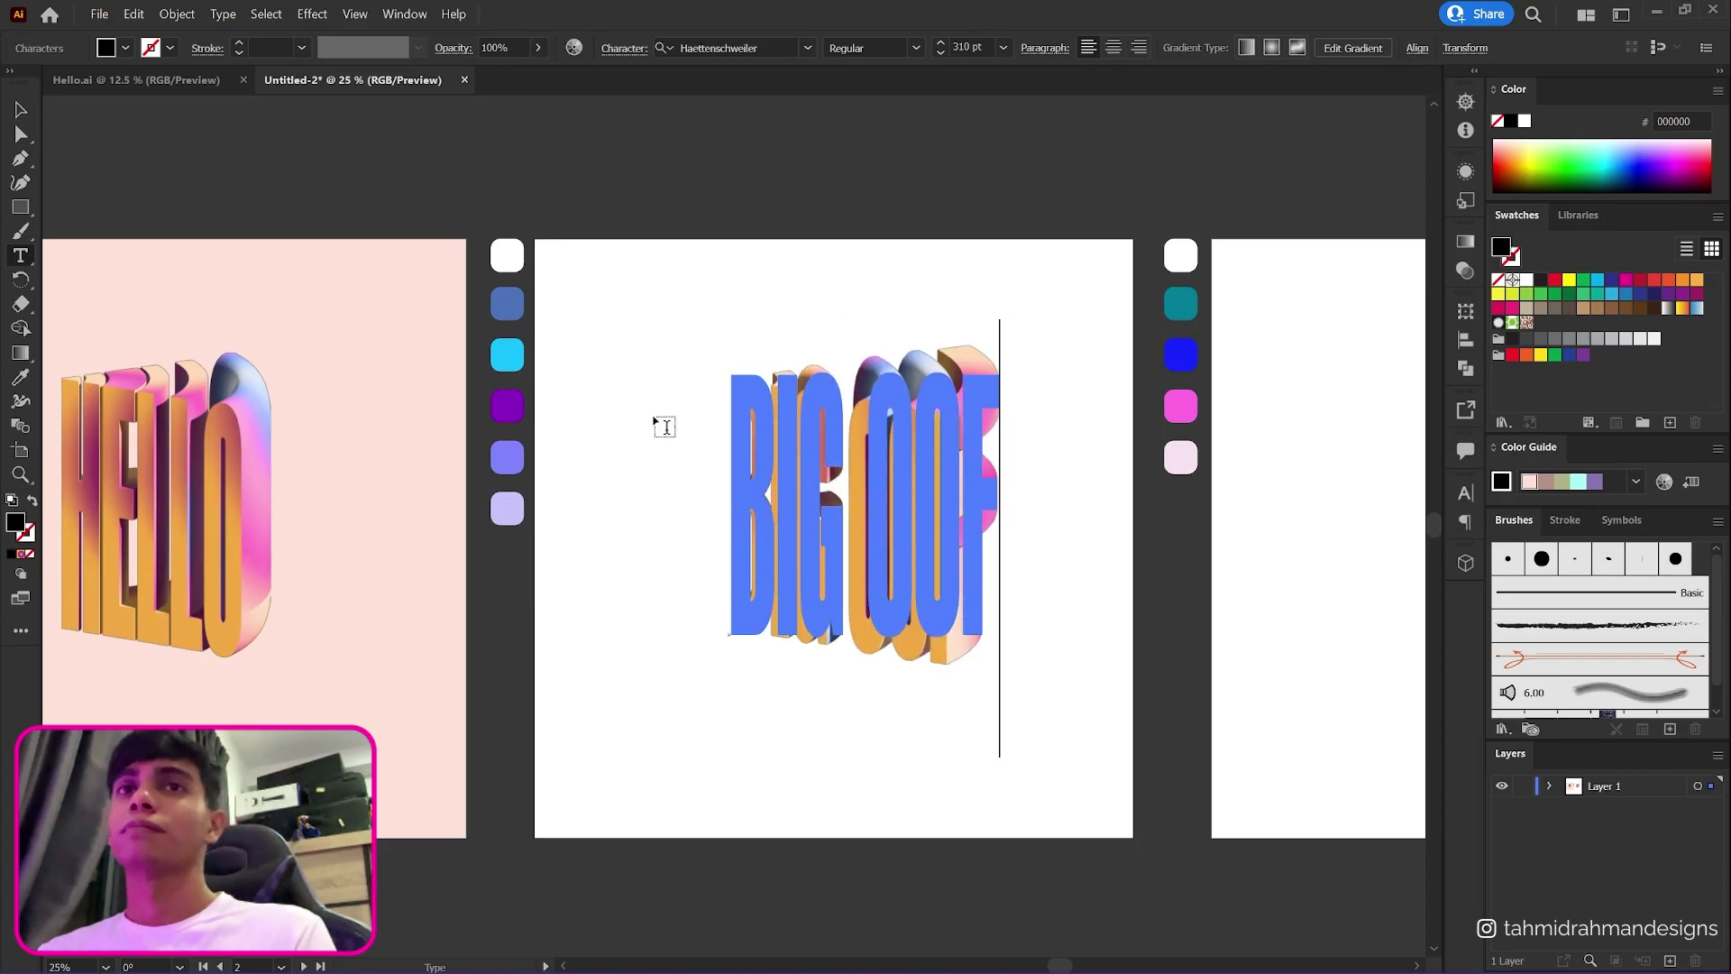
left_click(20, 109)
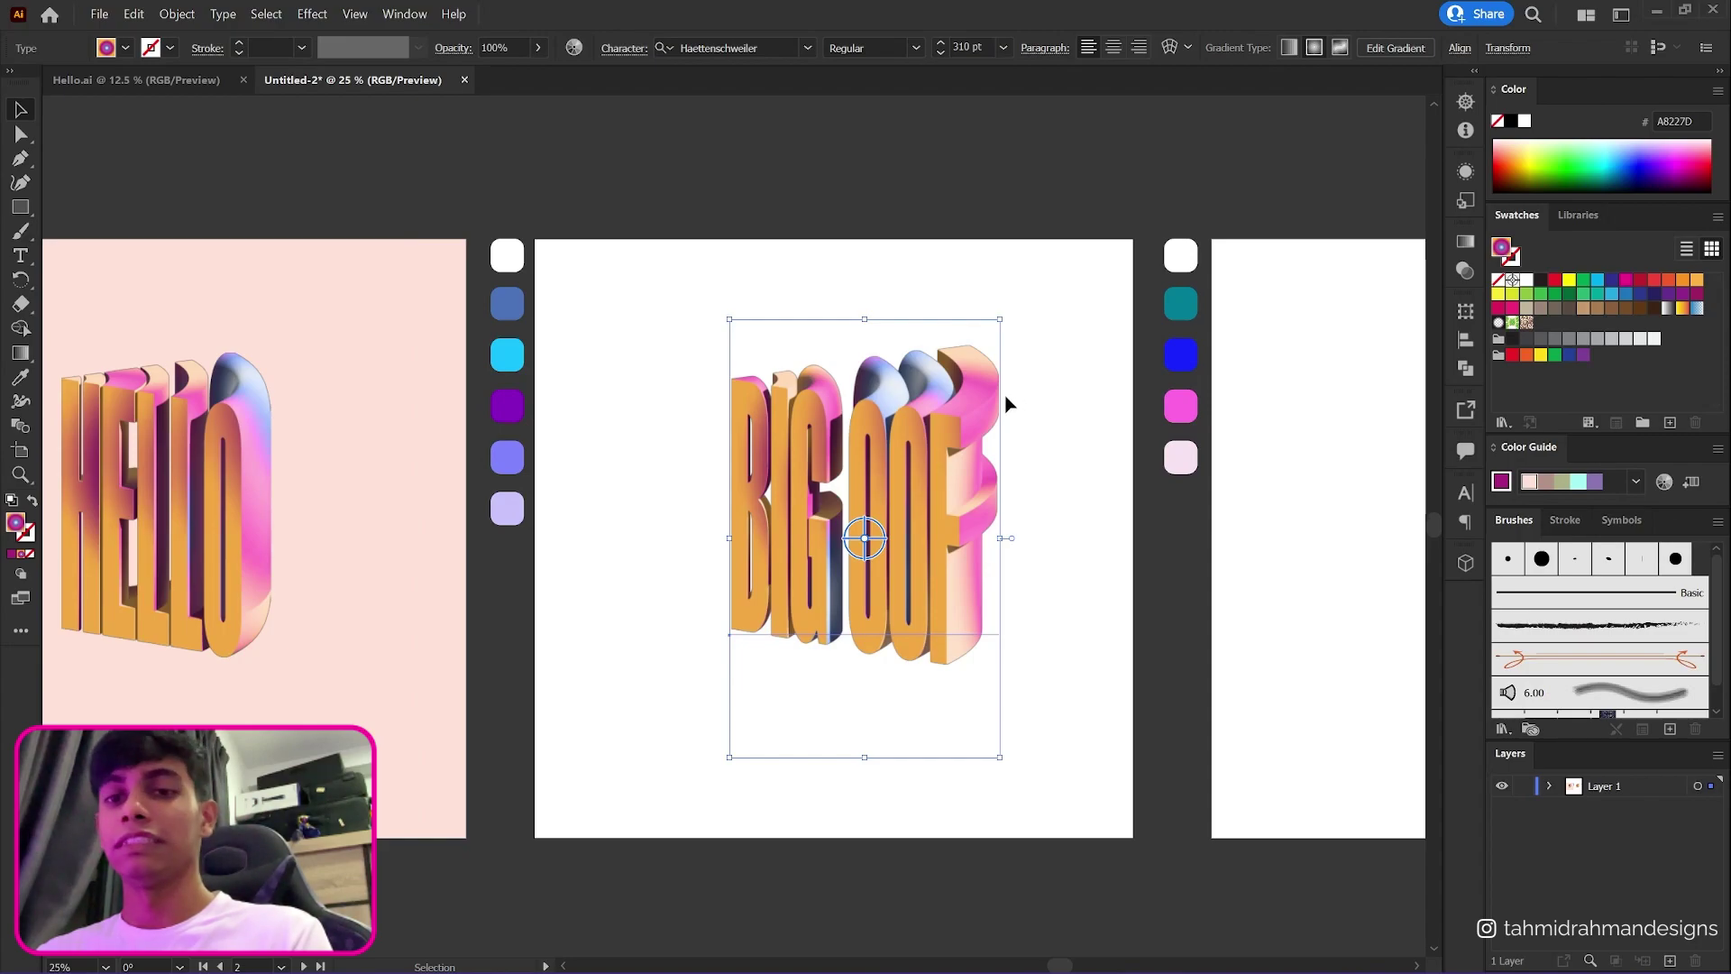
- Shift the BIG OOF text slightly left on the second artboard and set its revolve angle to 76°
scroll(1064, 401, "left", 1)
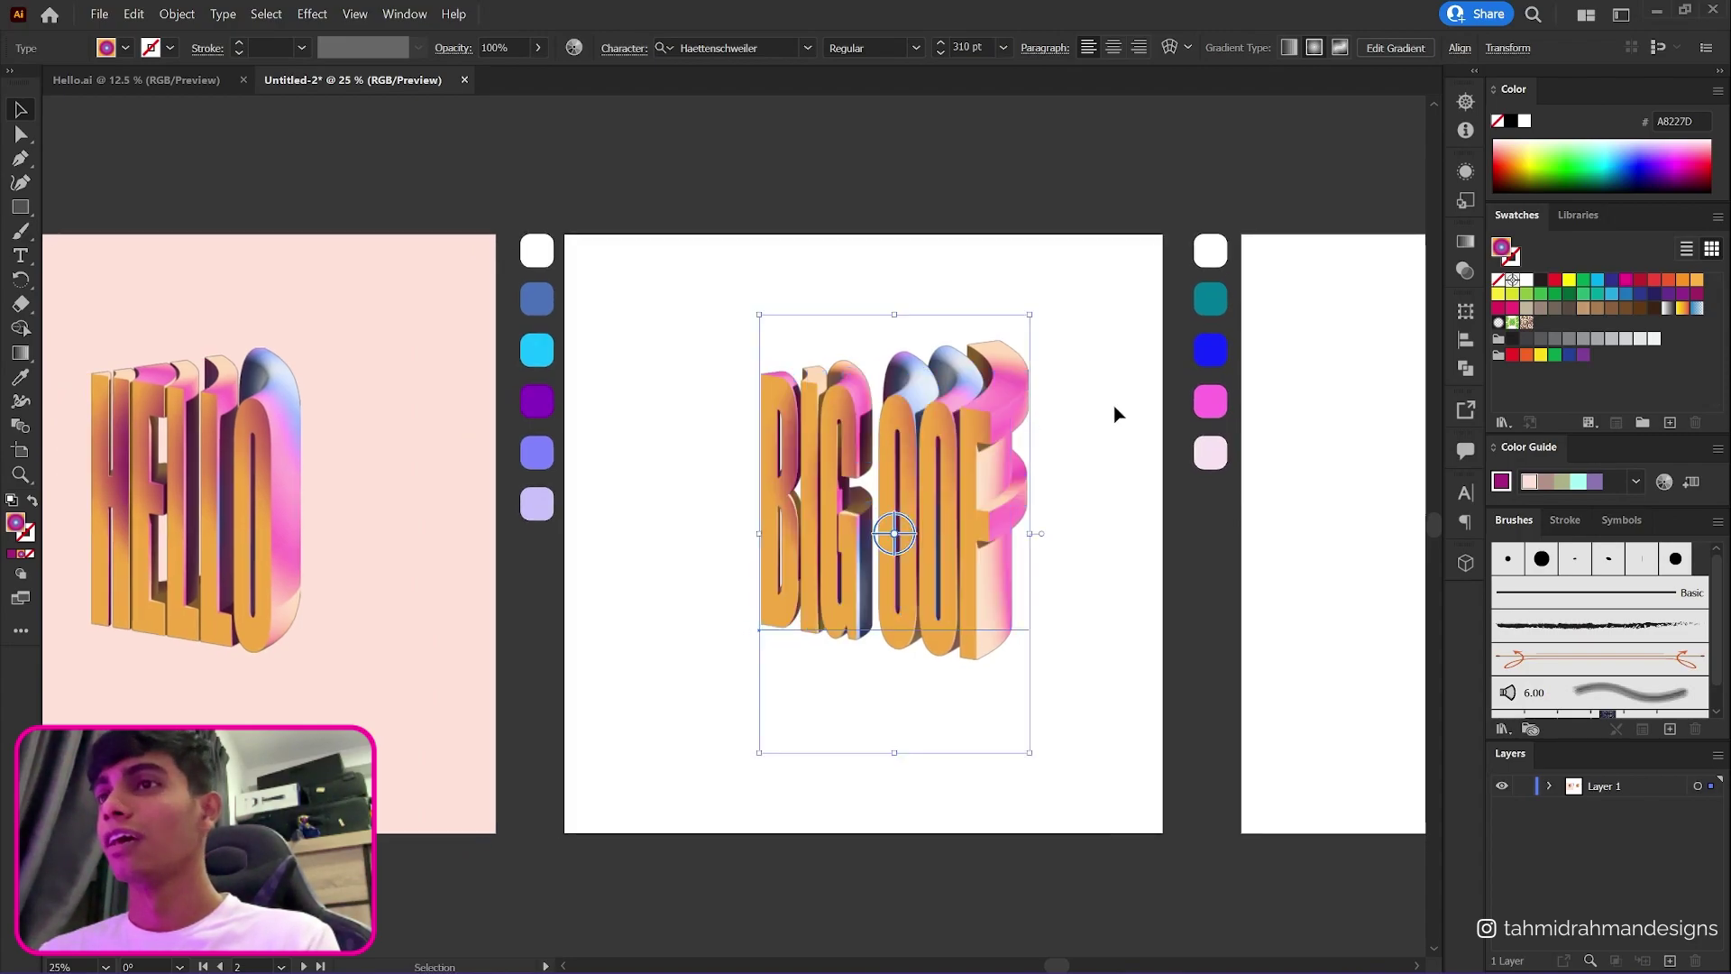
left_click_drag(921, 440, 911, 440)
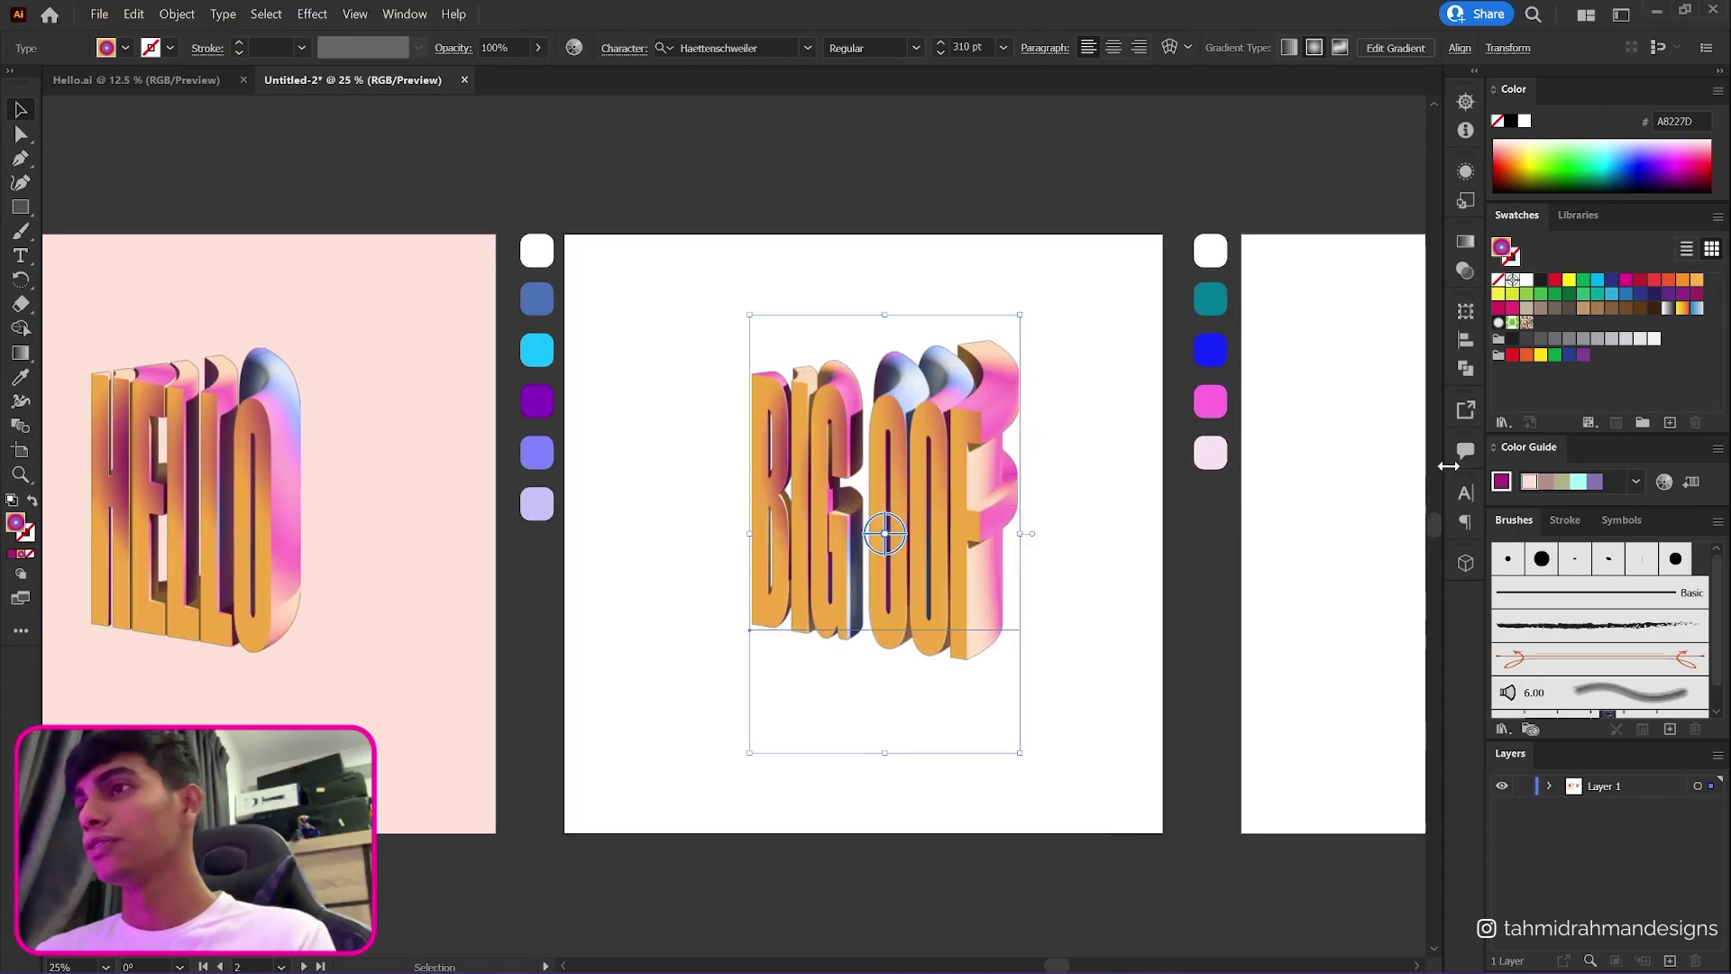
left_click(1465, 563)
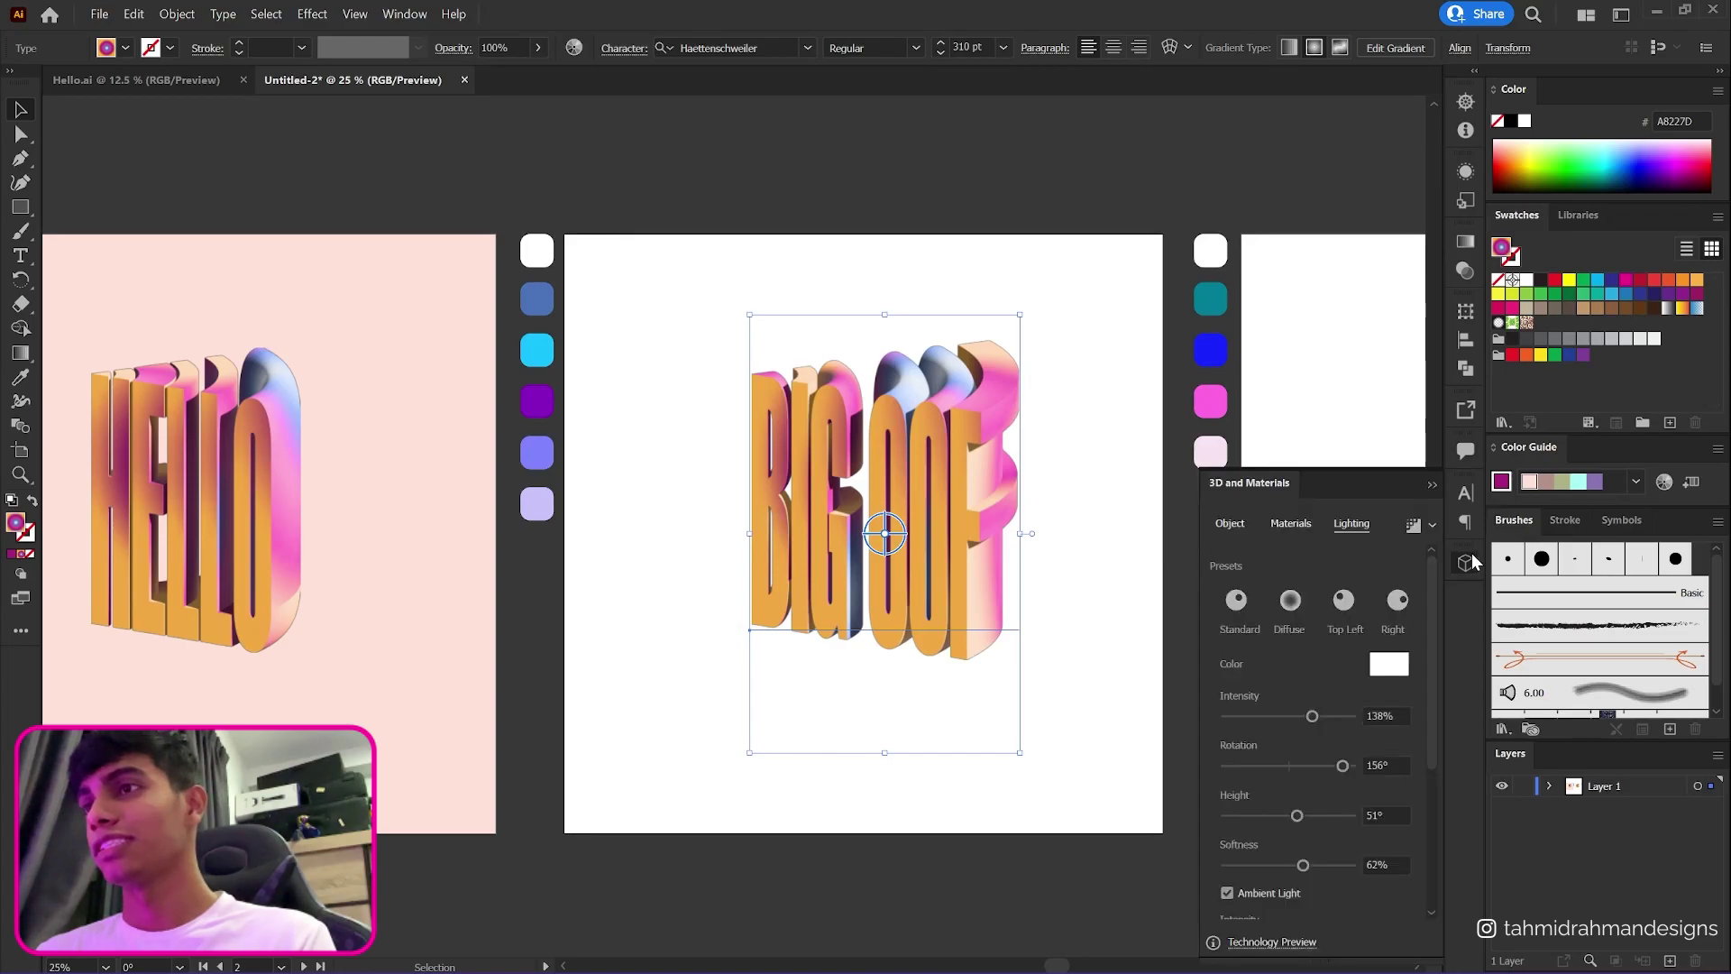
left_click(1223, 526)
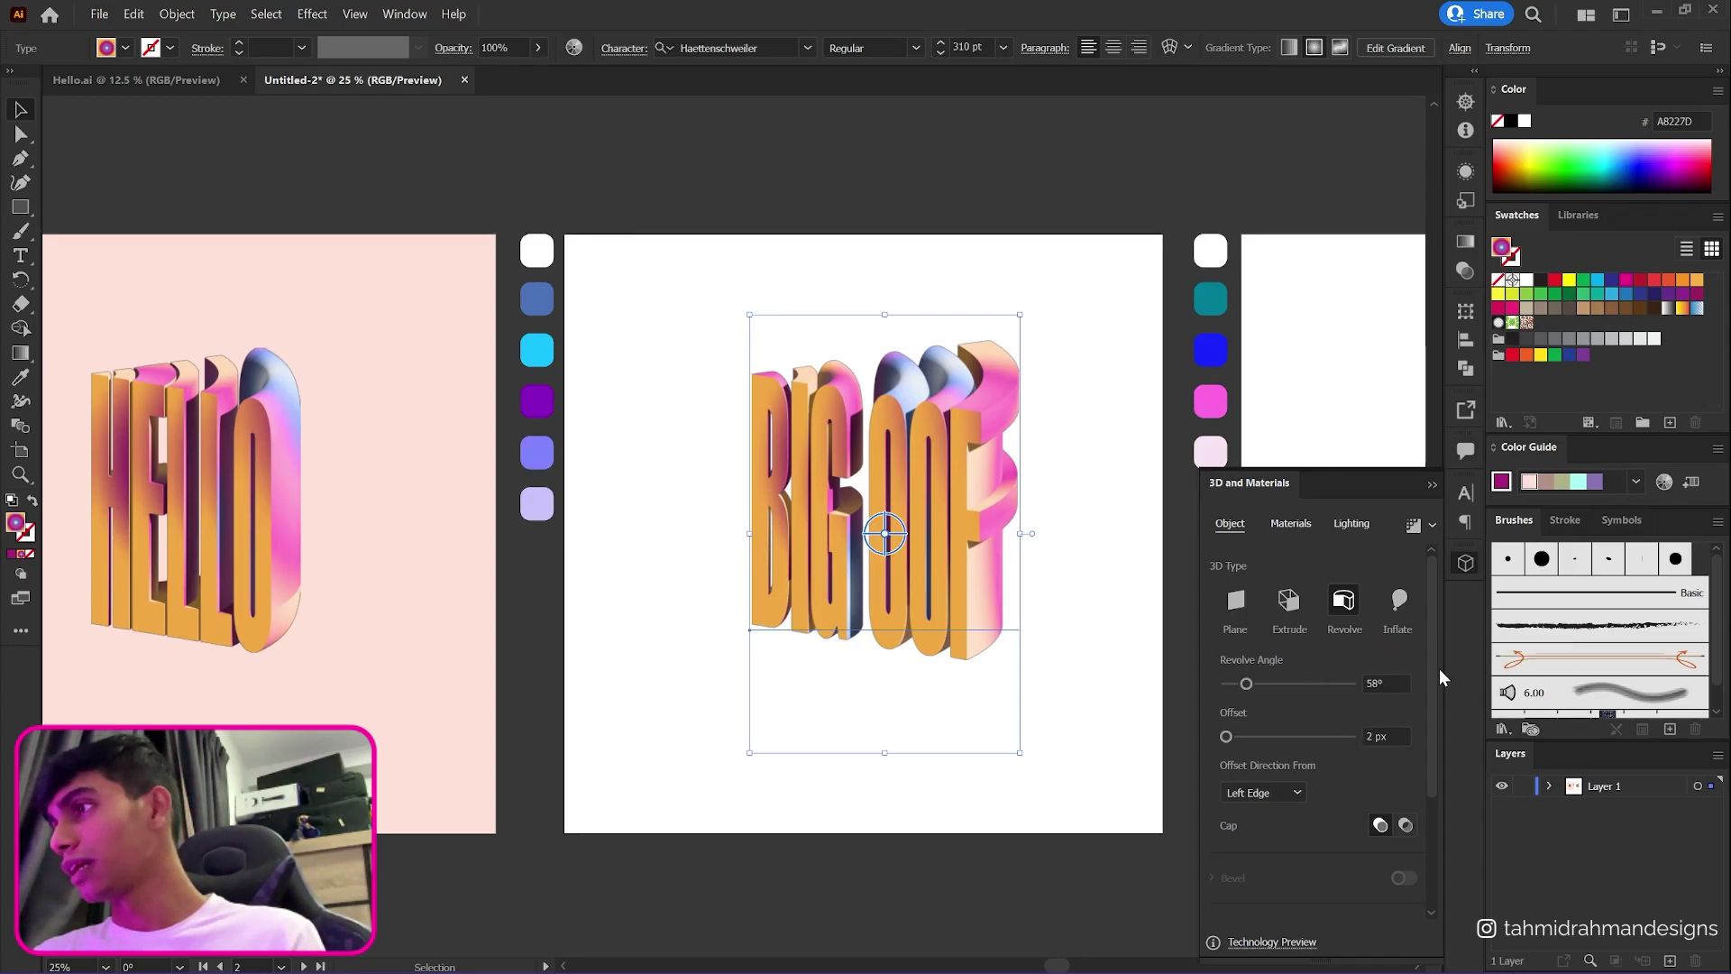
left_click_drag(1238, 680, 1246, 680)
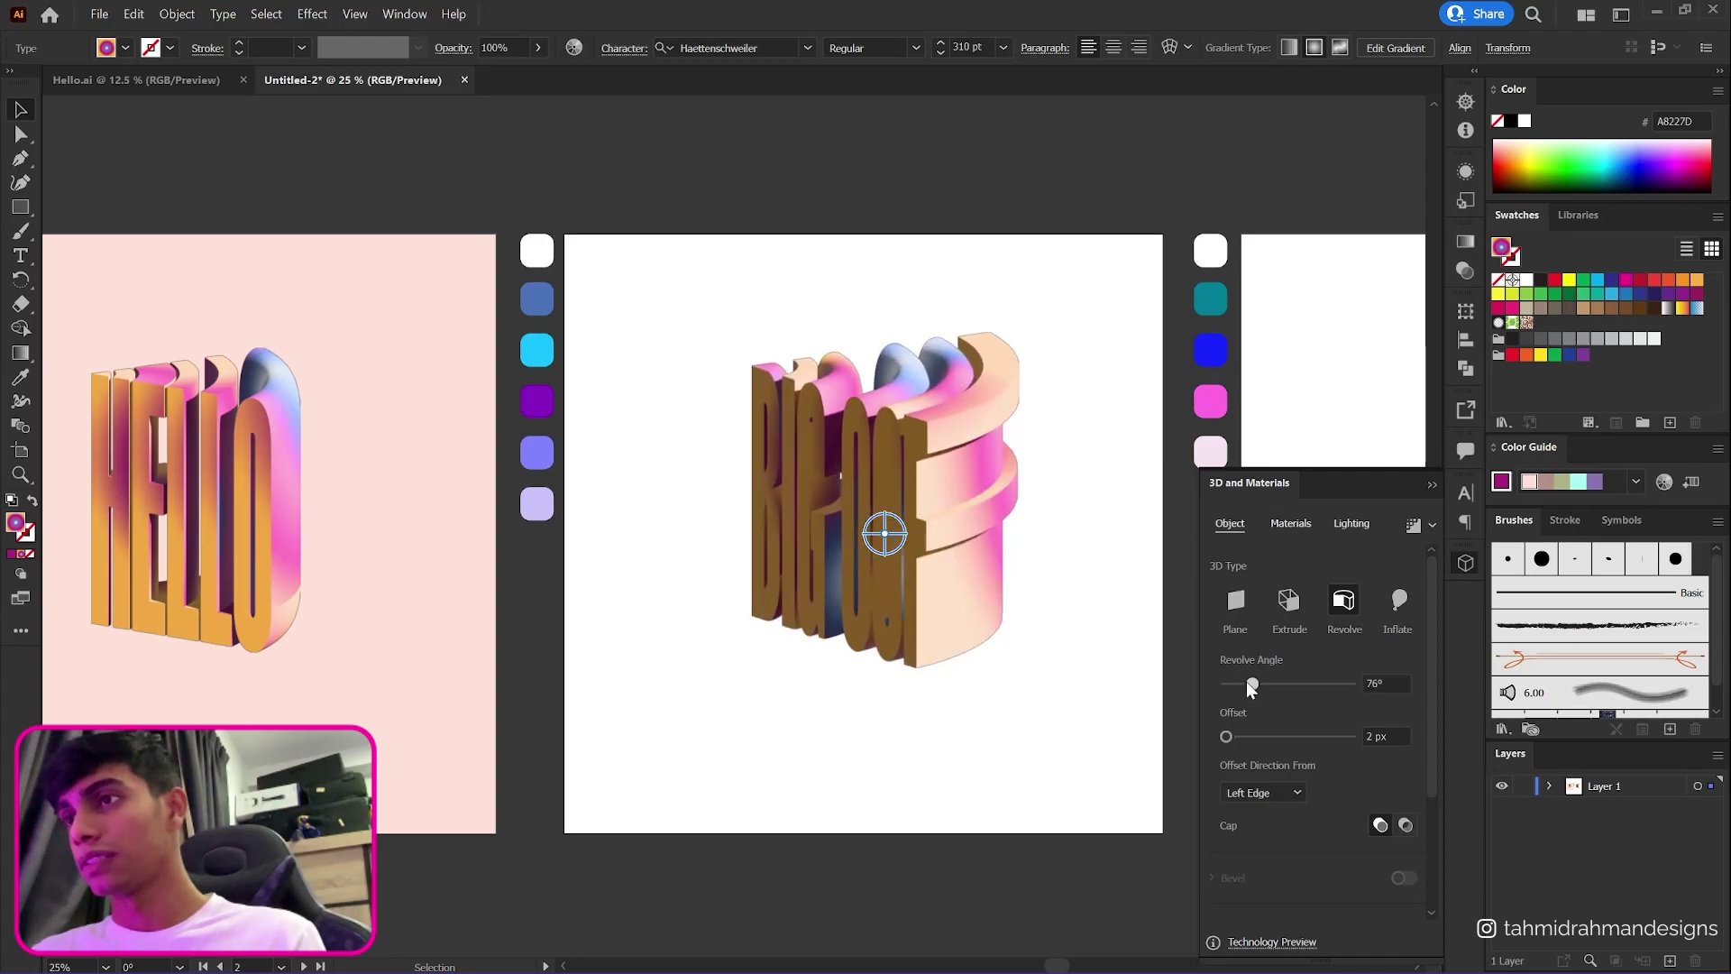
left_click(1266, 792)
left_click(1283, 834)
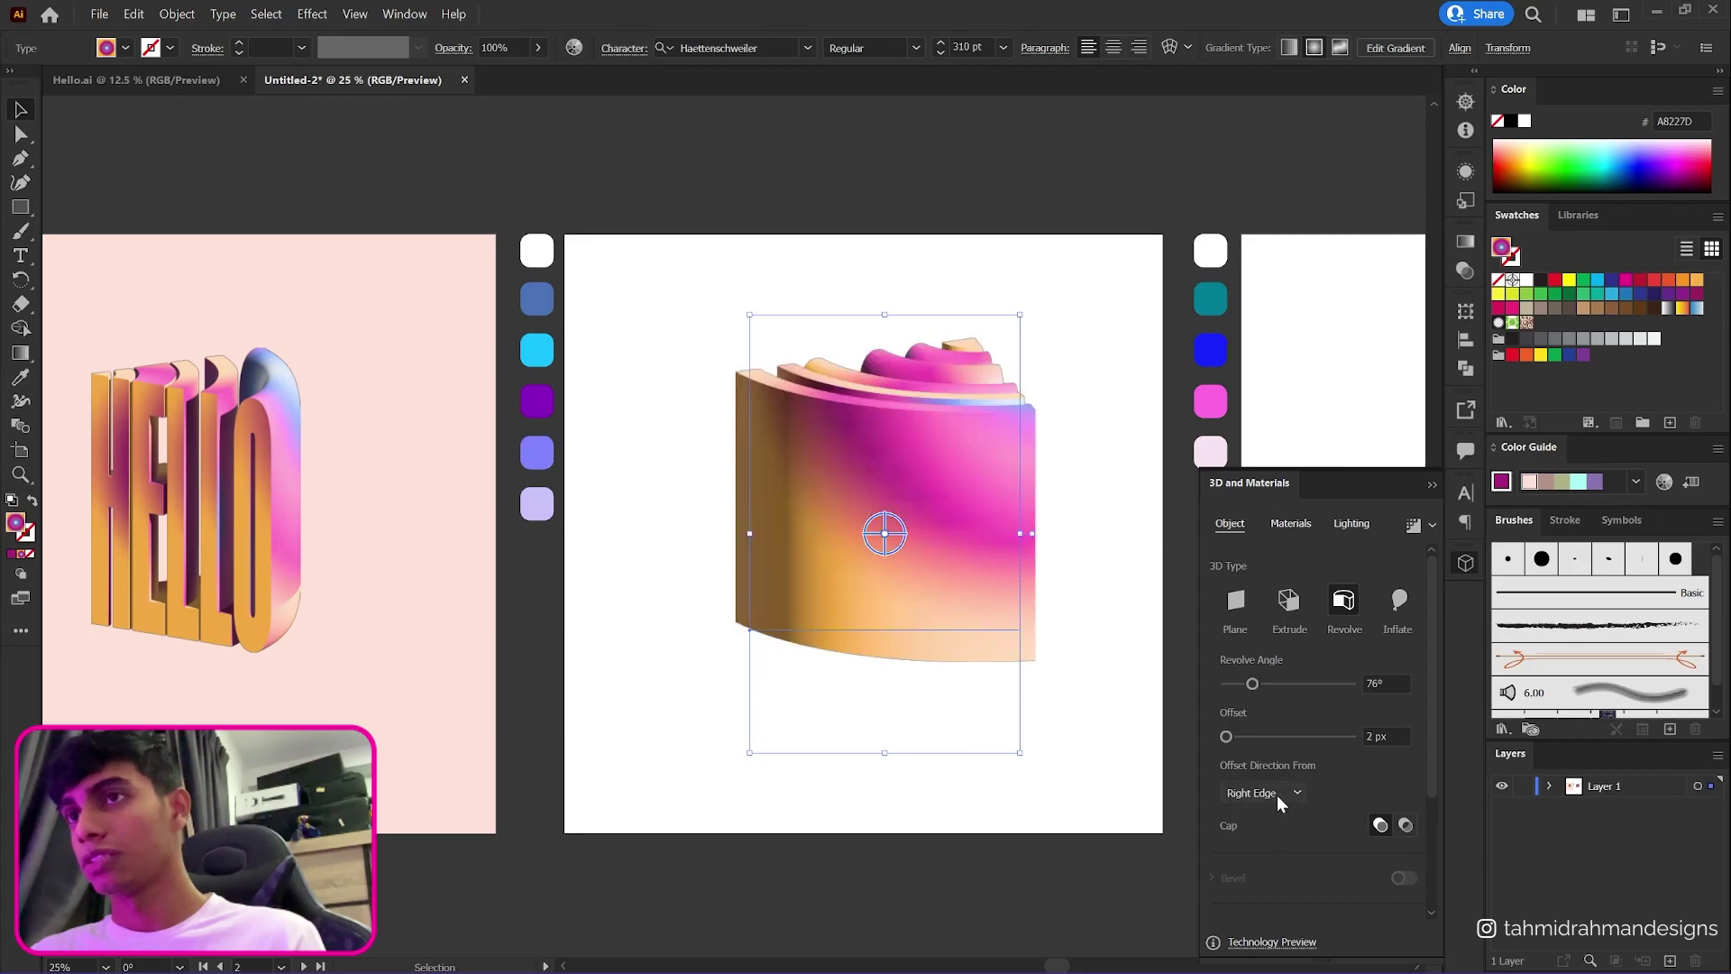
left_click(1274, 818)
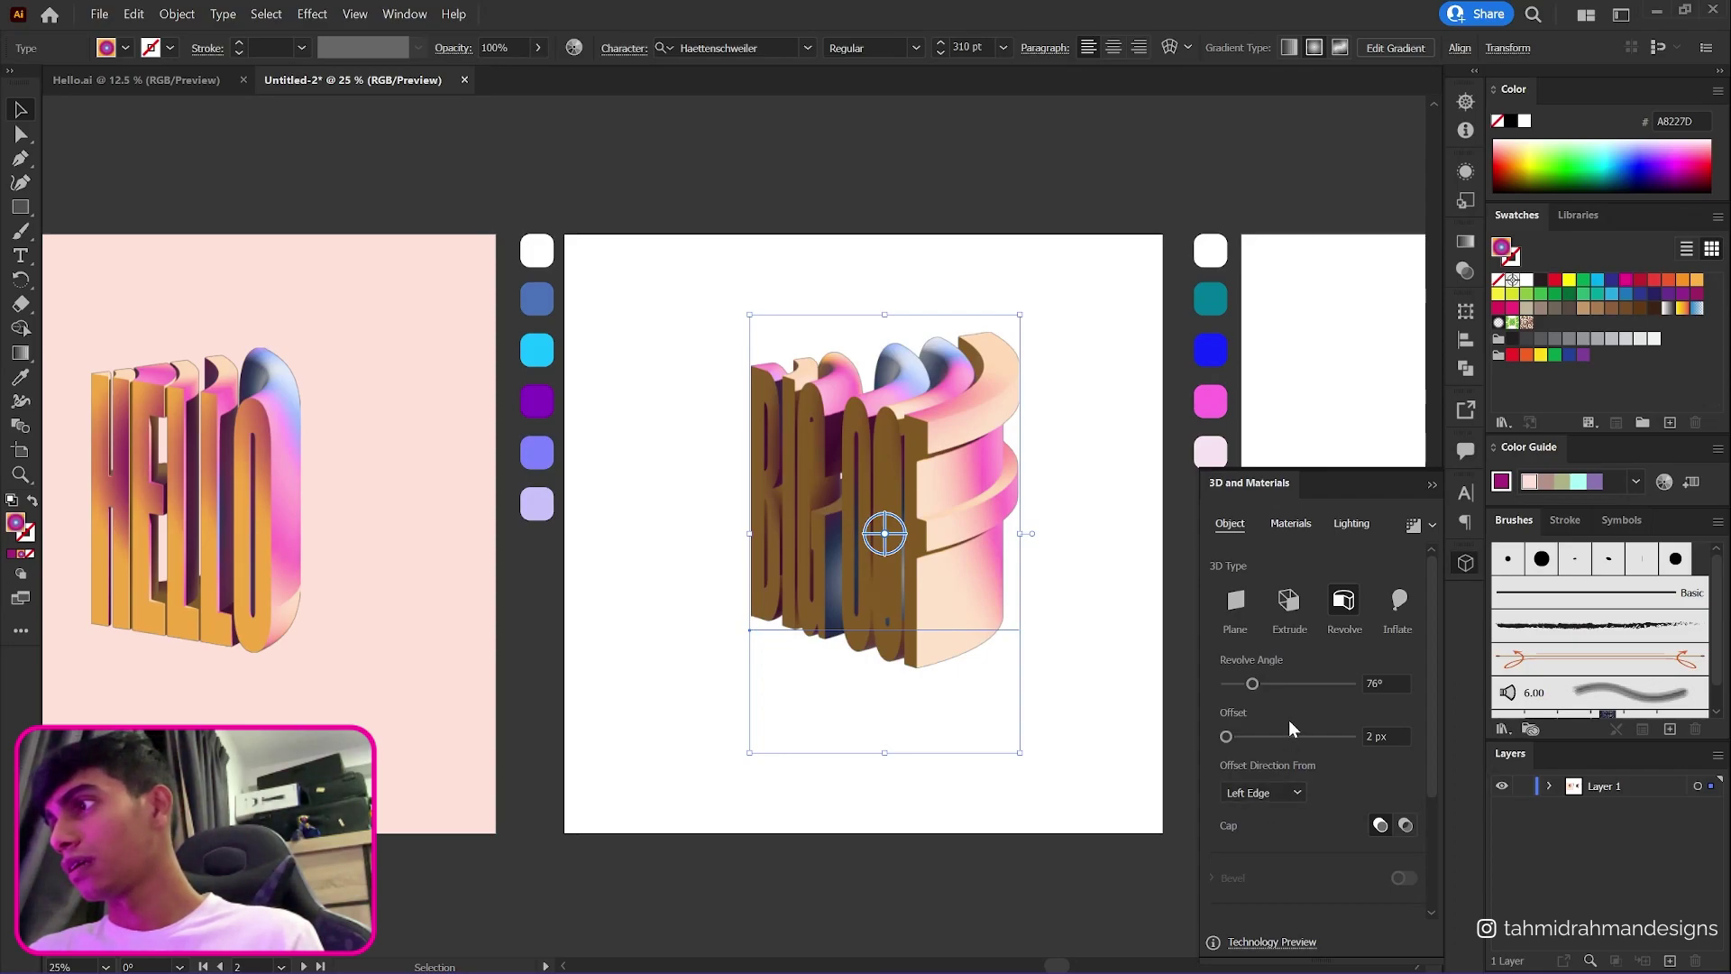
- Set the revolve offset of the BIG OOF text to 96 px
mouse_move(1237, 734)
left_mouse_down()
mouse_move(1263, 734)
mouse_move(1237, 742)
left_mouse_up()
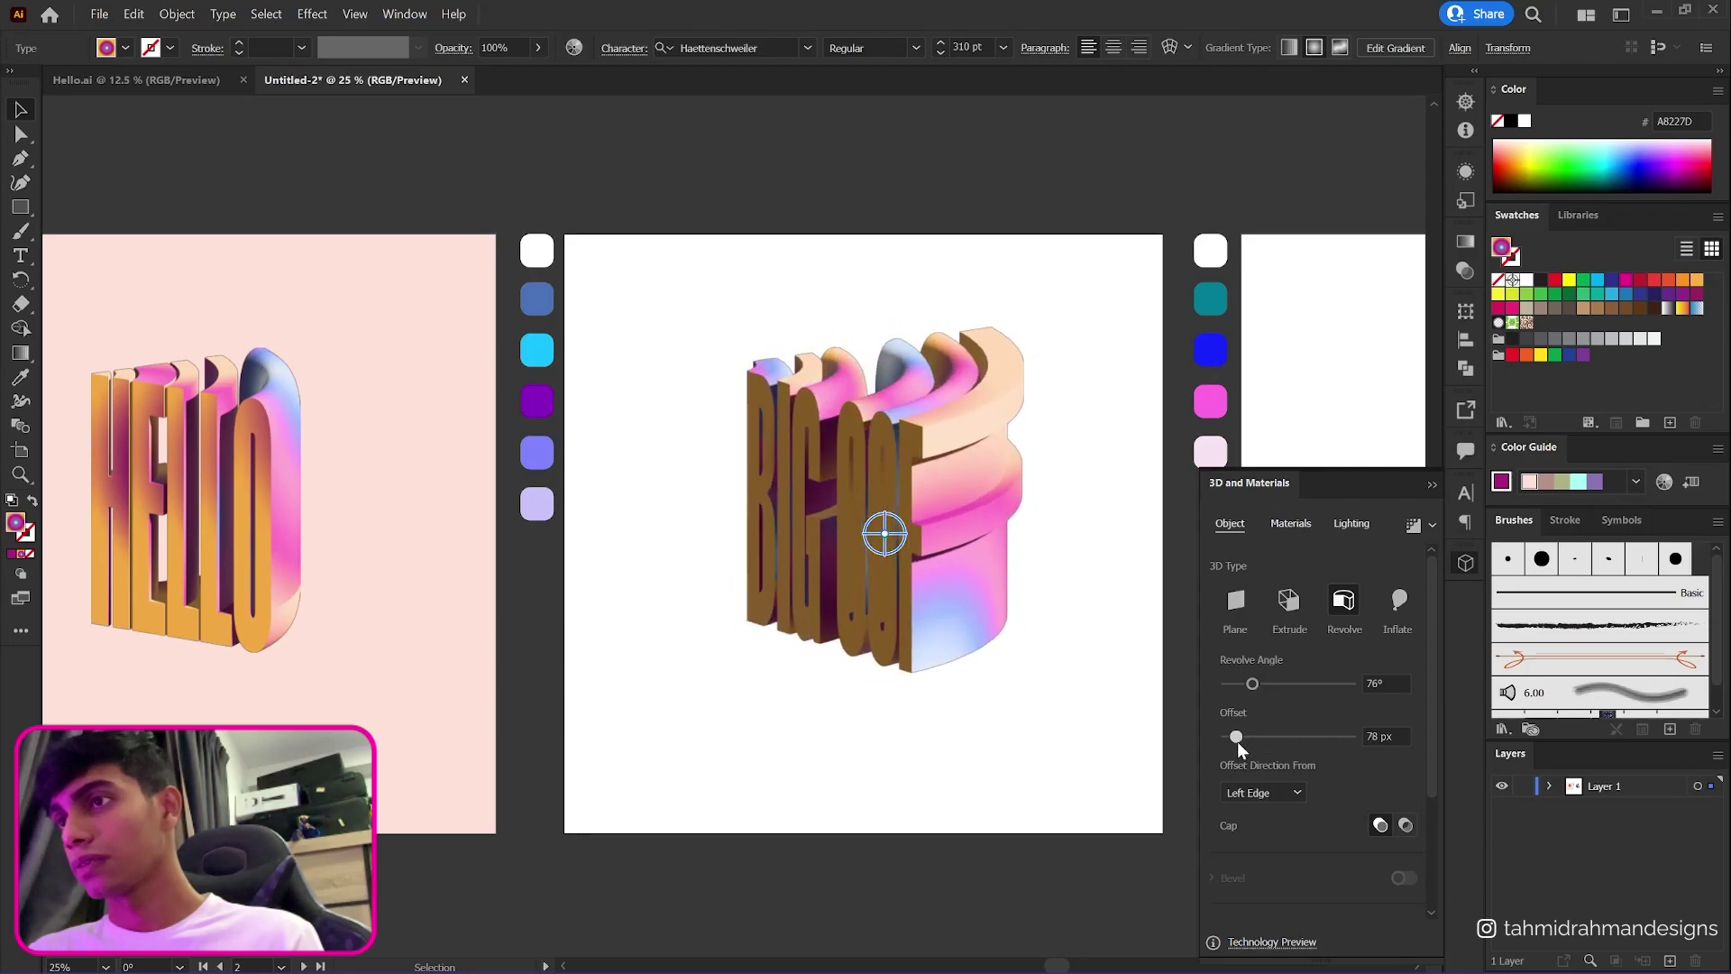
double_click(1396, 733)
triple_click(1395, 734)
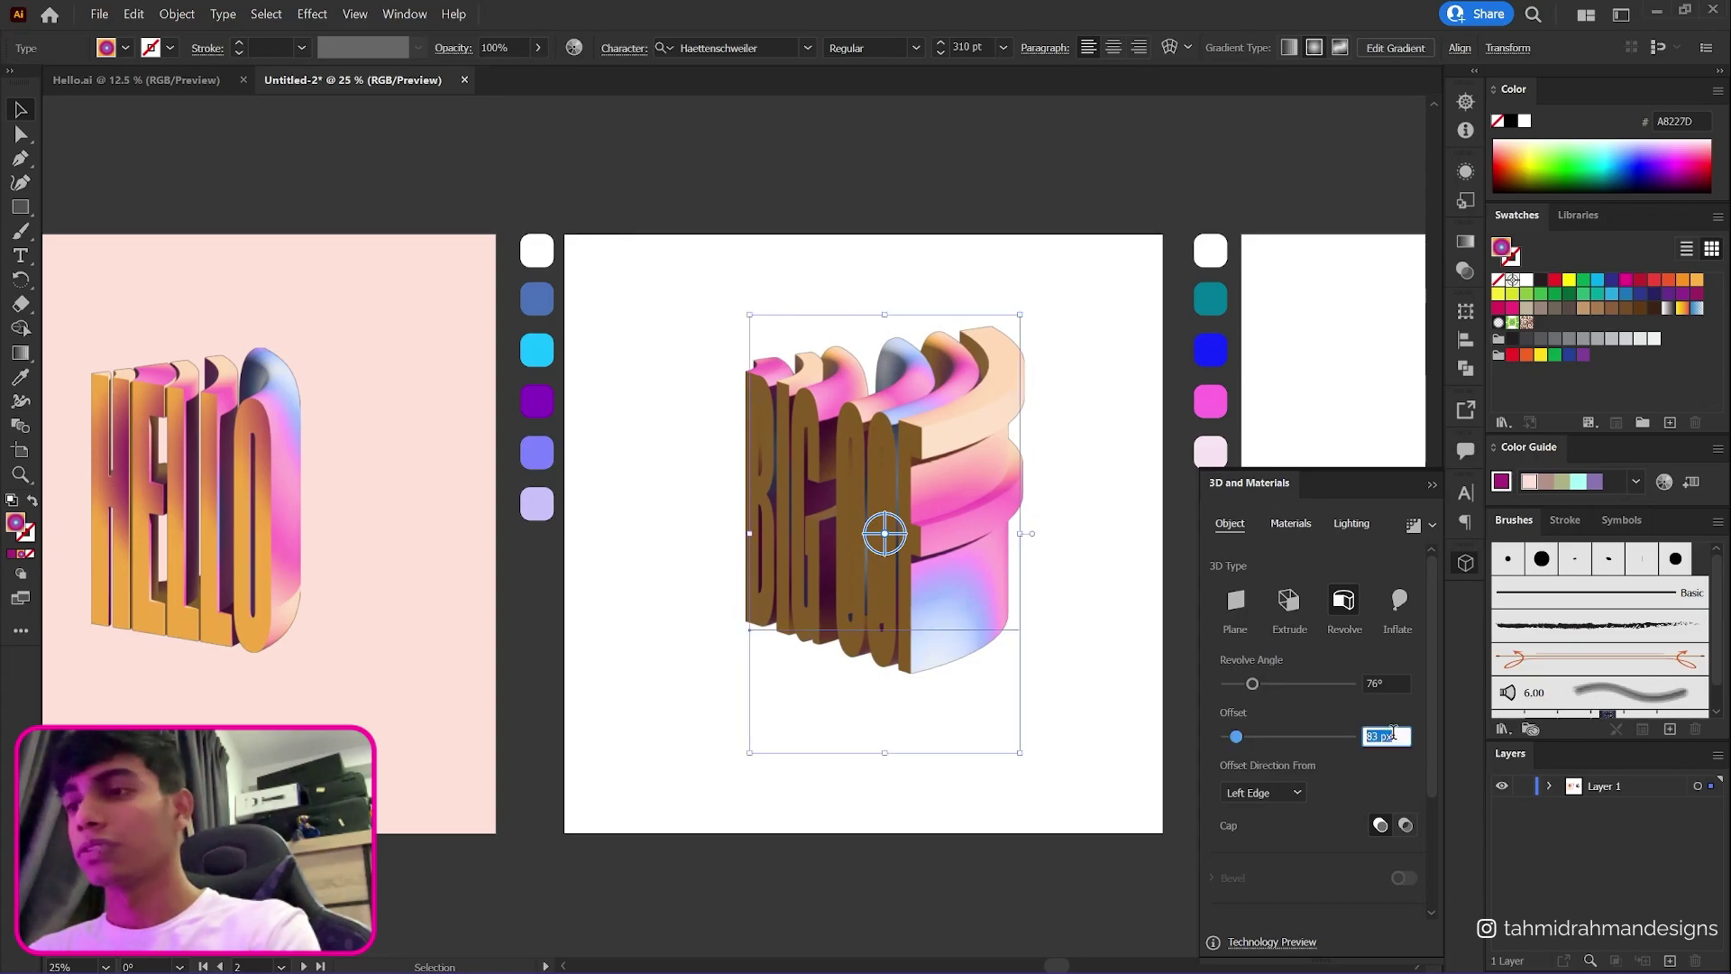
type("9")
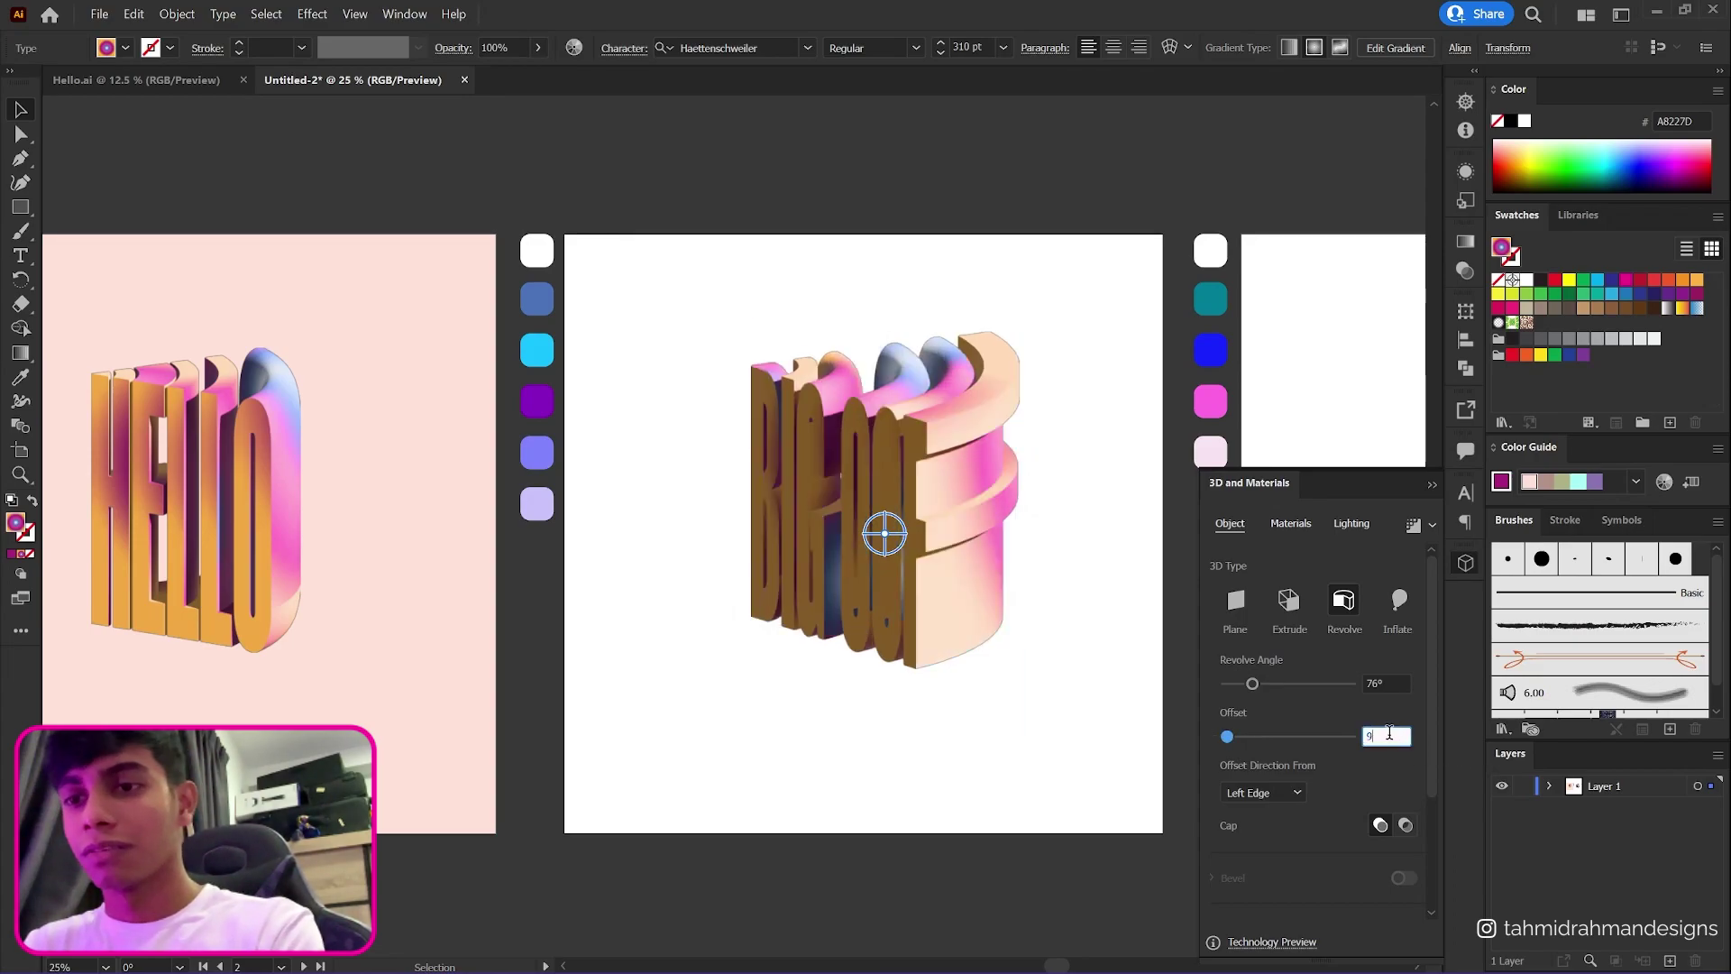
type("6")
key("Return")
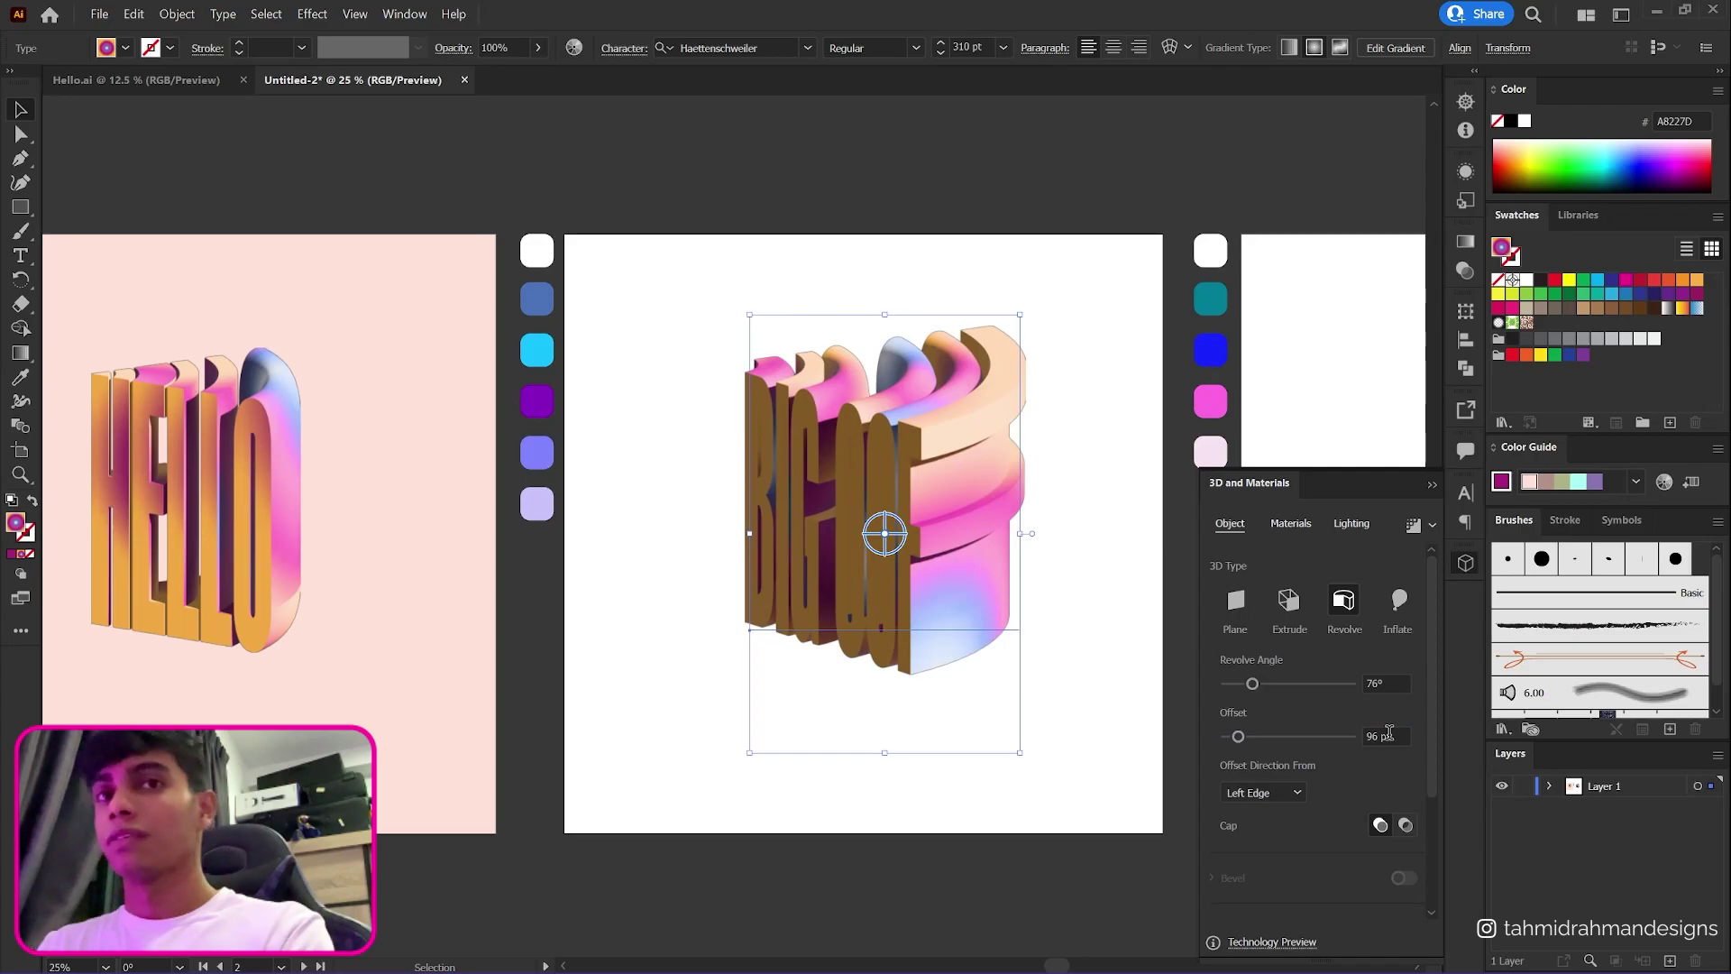
scroll(1374, 766, "down", 3)
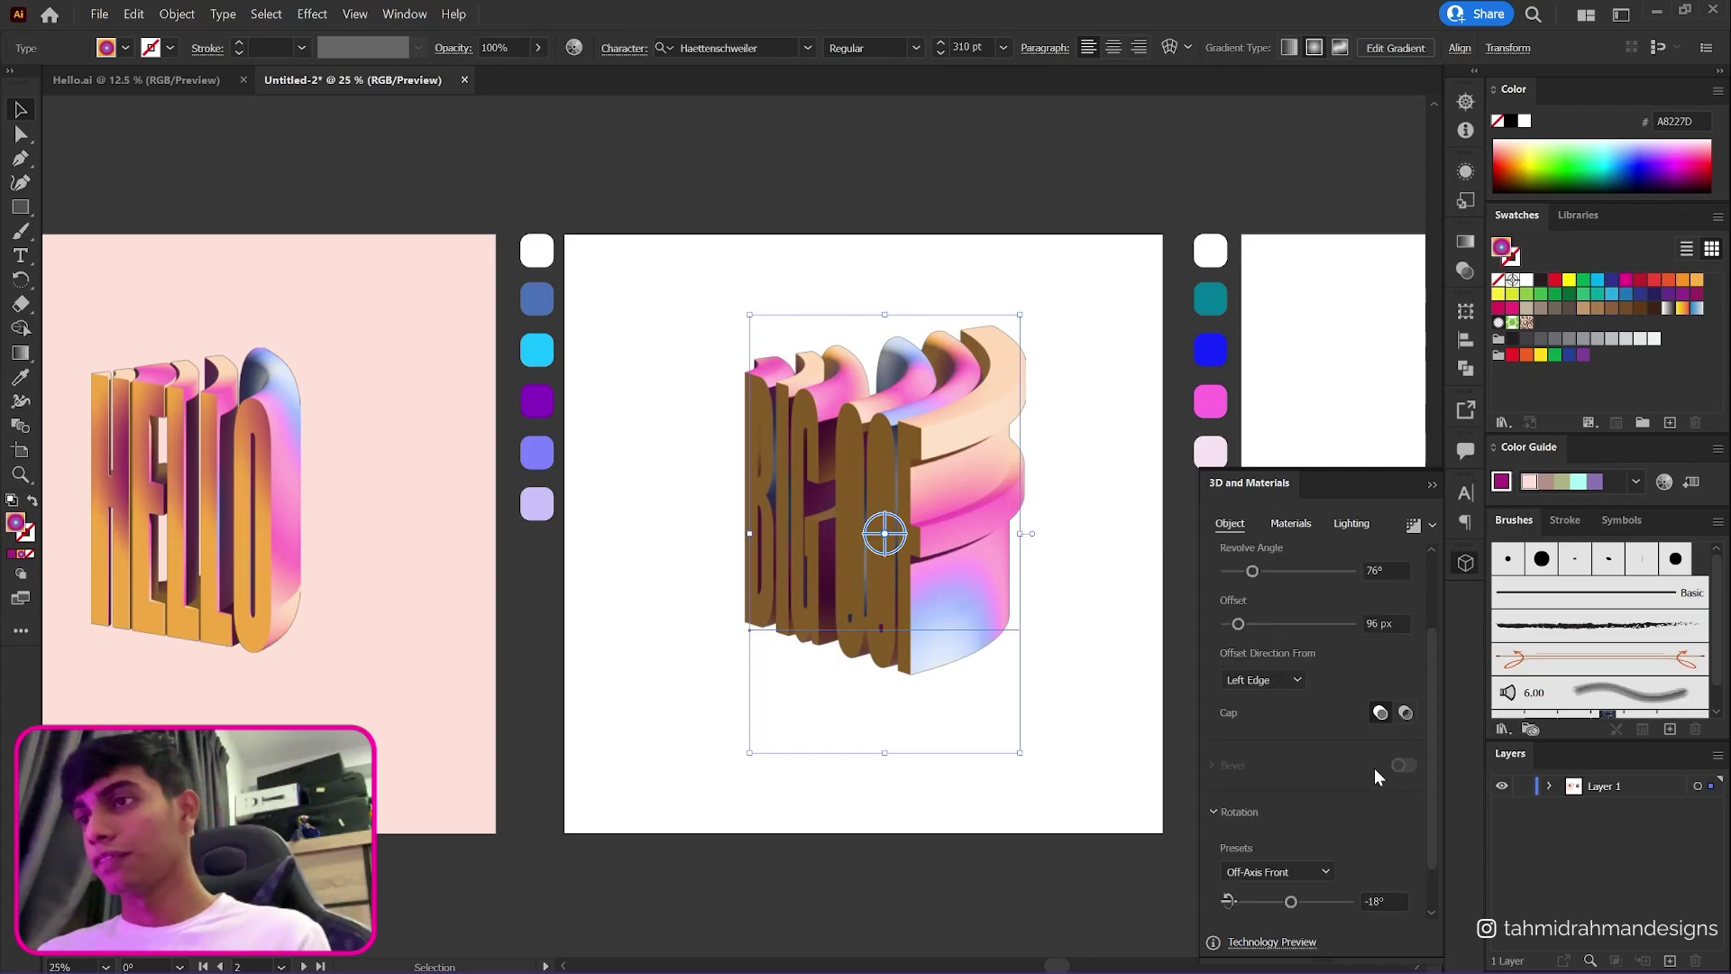
left_click_drag(1292, 842, 1300, 843)
left_click_drag(1288, 873, 1281, 892)
key("ctrl+z")
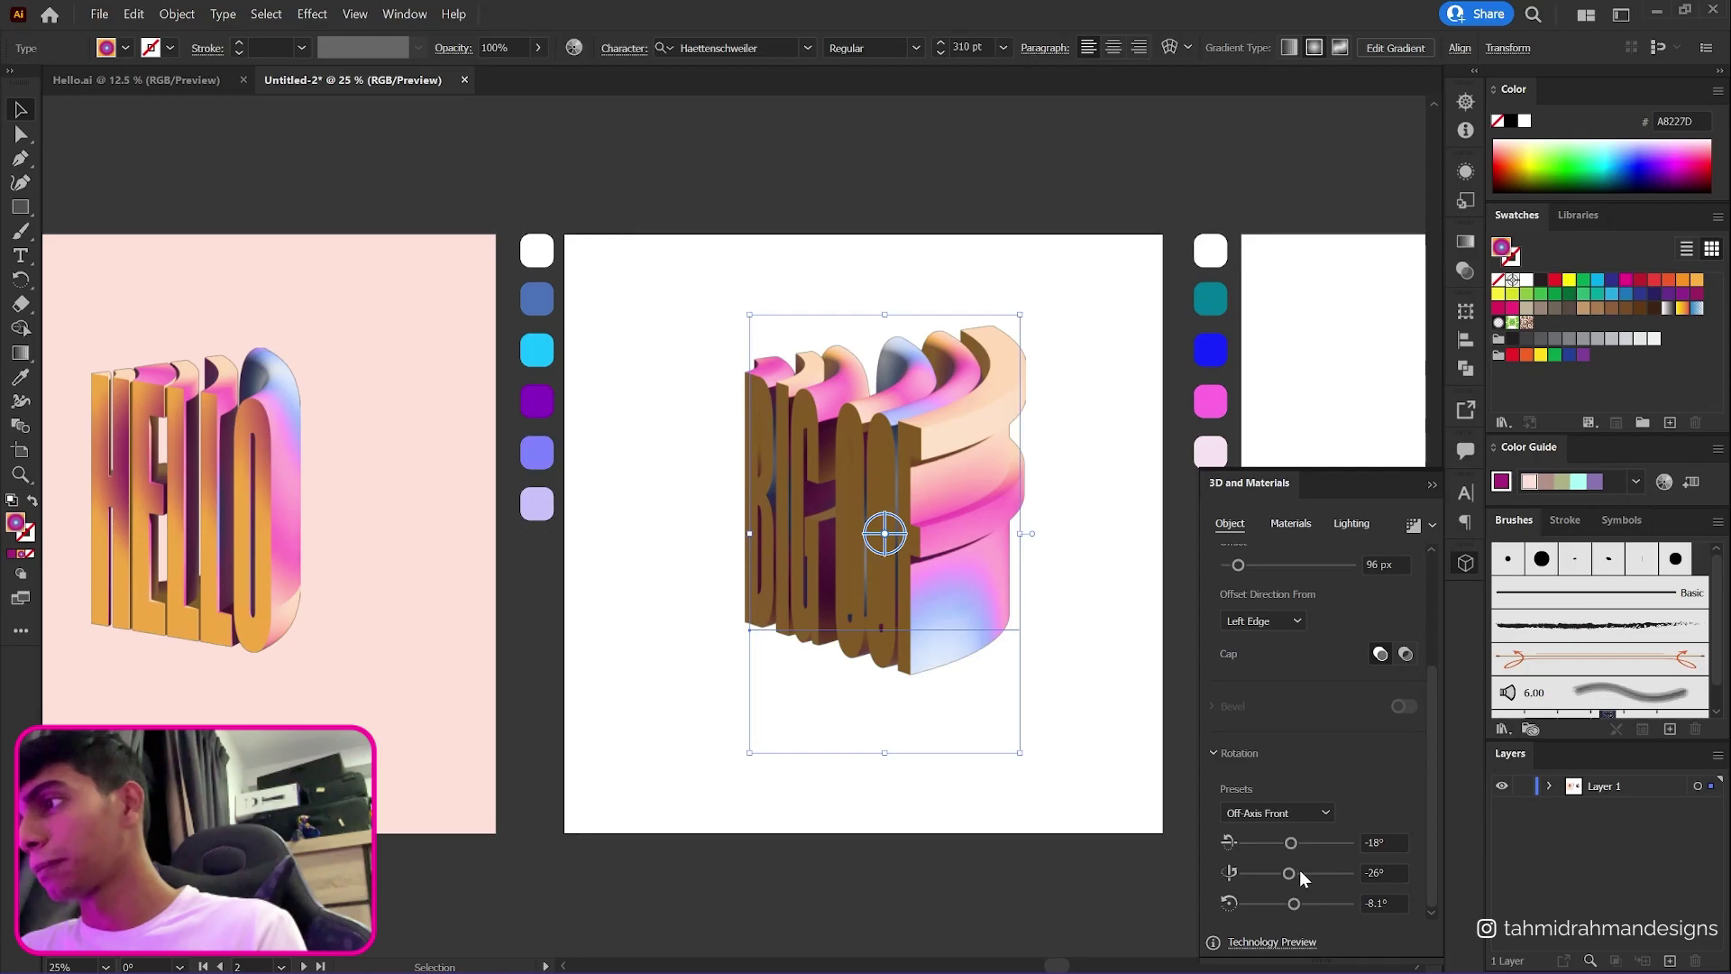
- Set the BIG OOF text's 3D rotation to -46° around X, 39° around Y and -15° around Z
left_click(1387, 840)
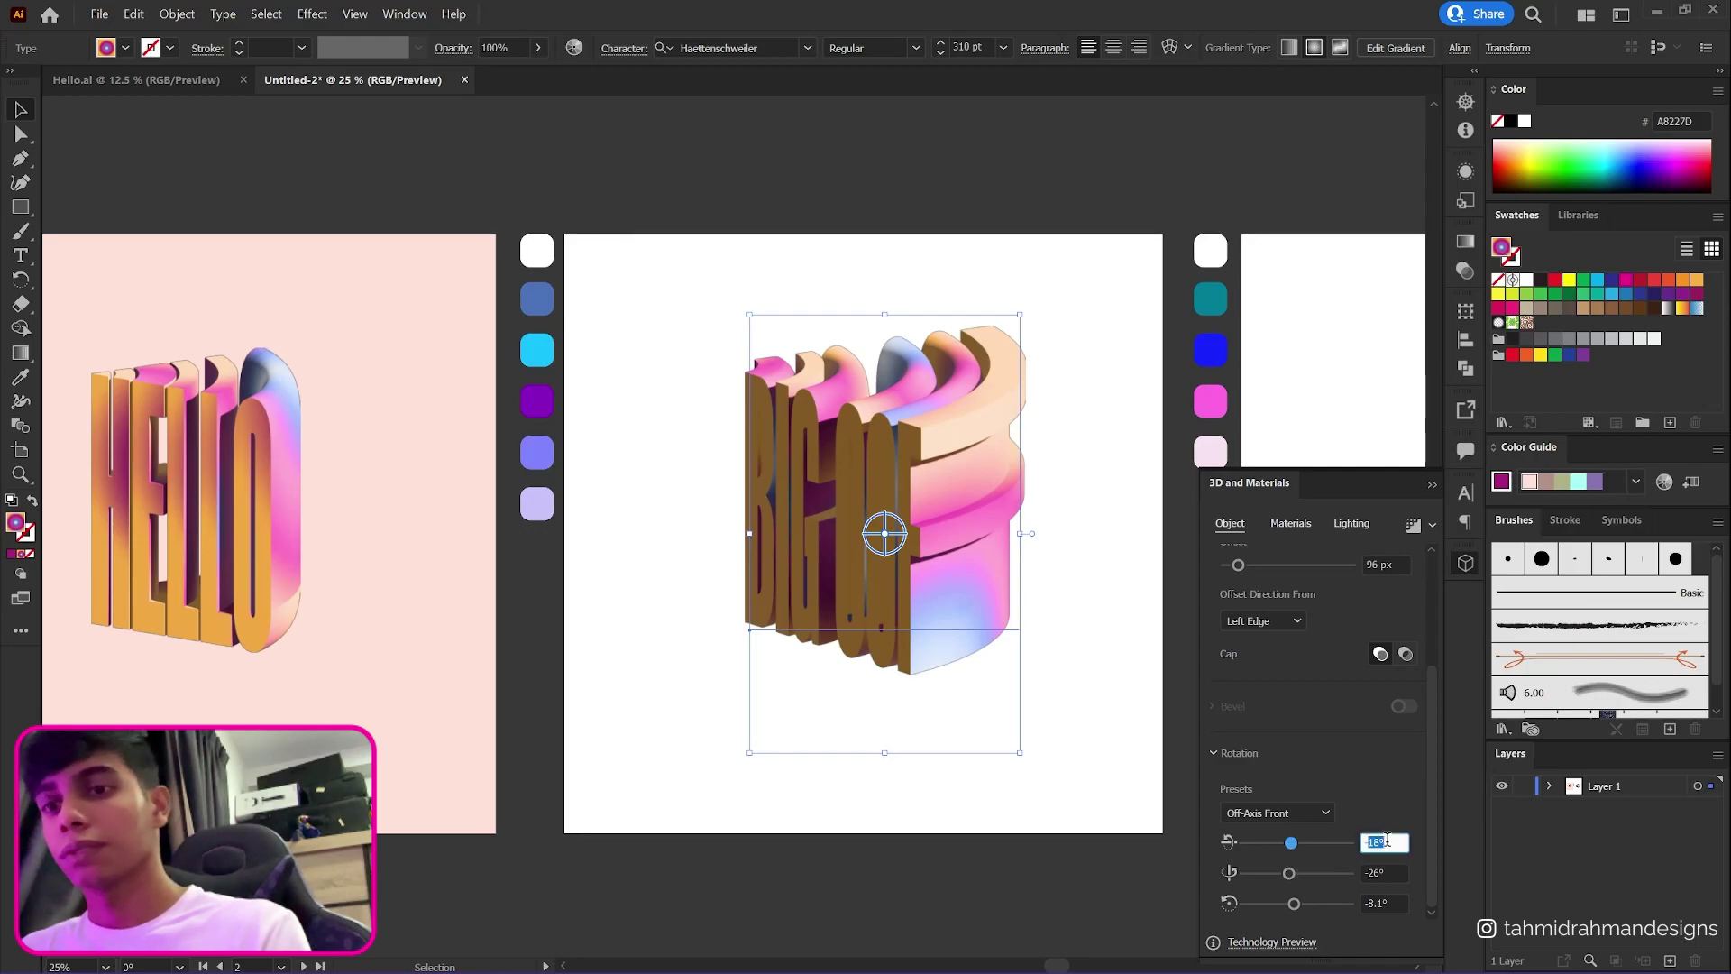
type("-46")
key("Return")
left_click(1390, 871)
double_click(1390, 871)
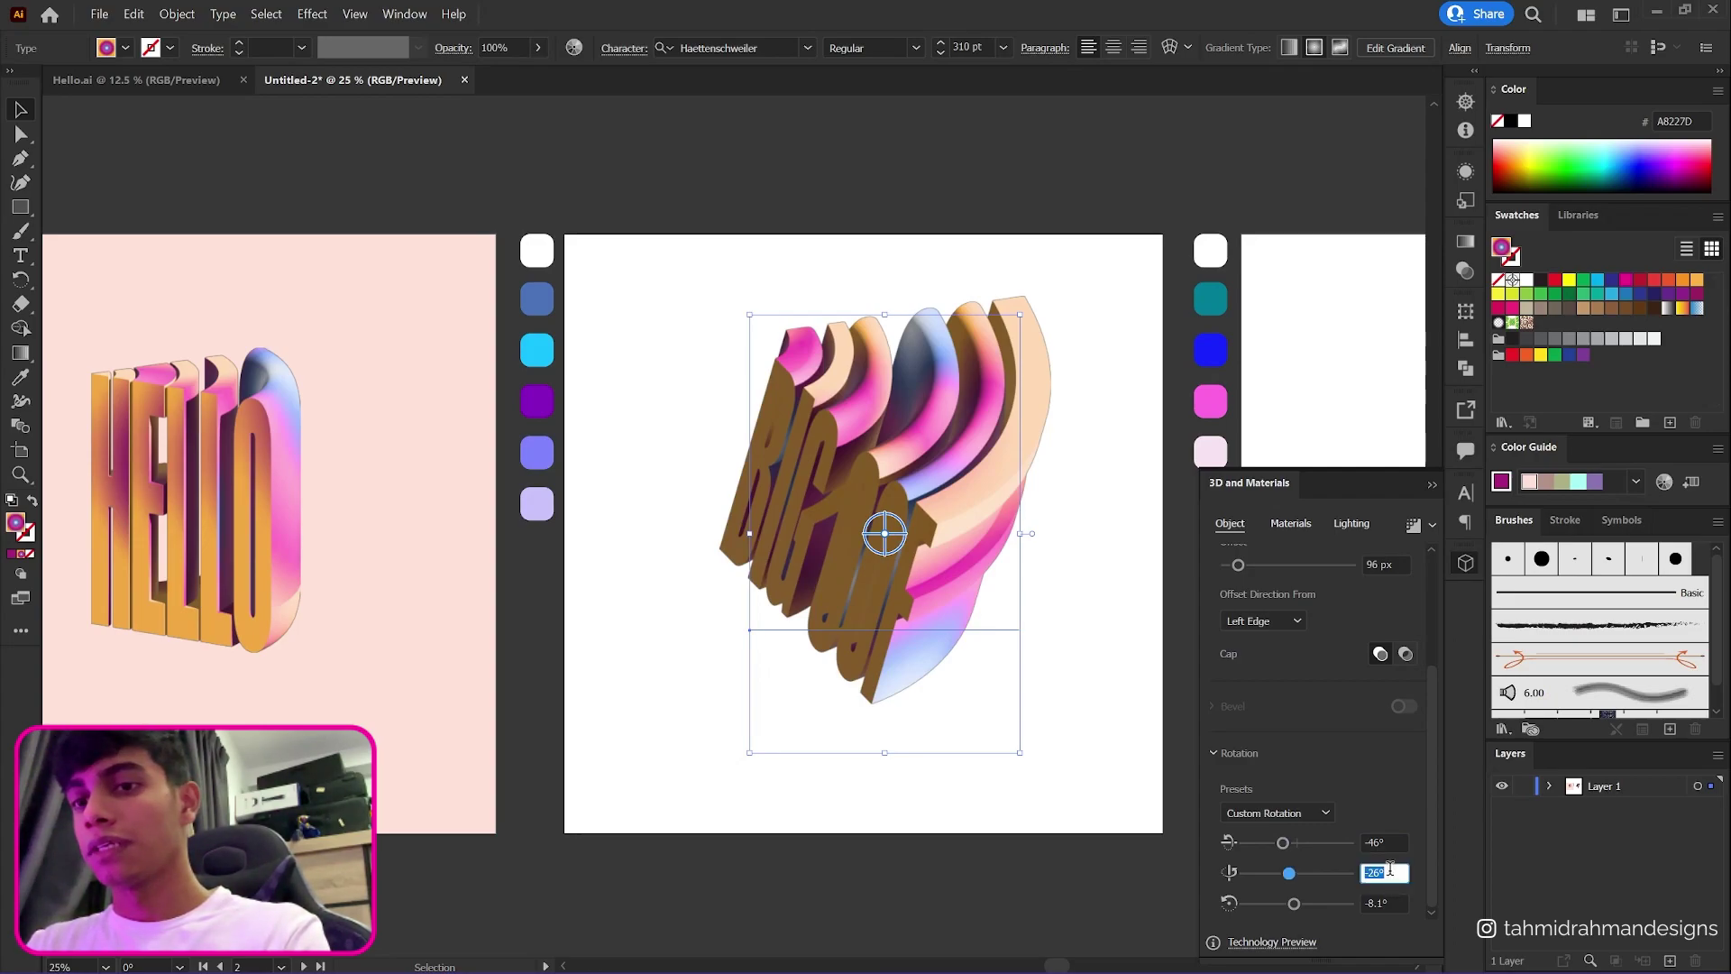
type("39")
key("Return")
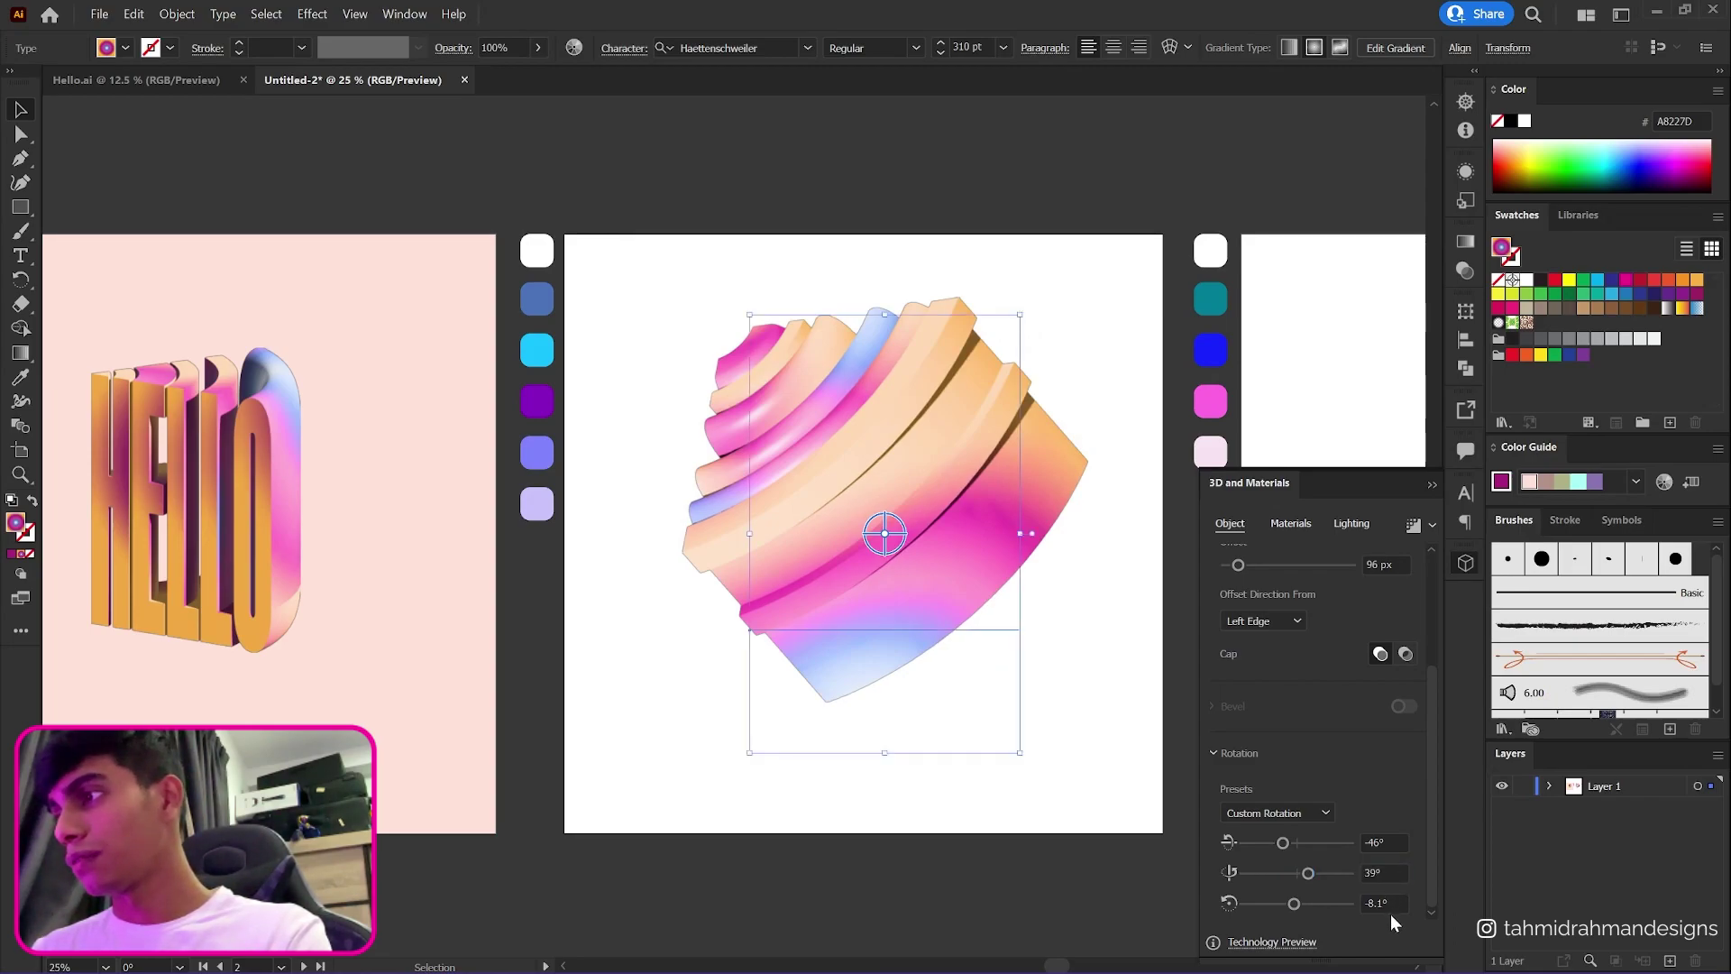
double_click(1384, 902)
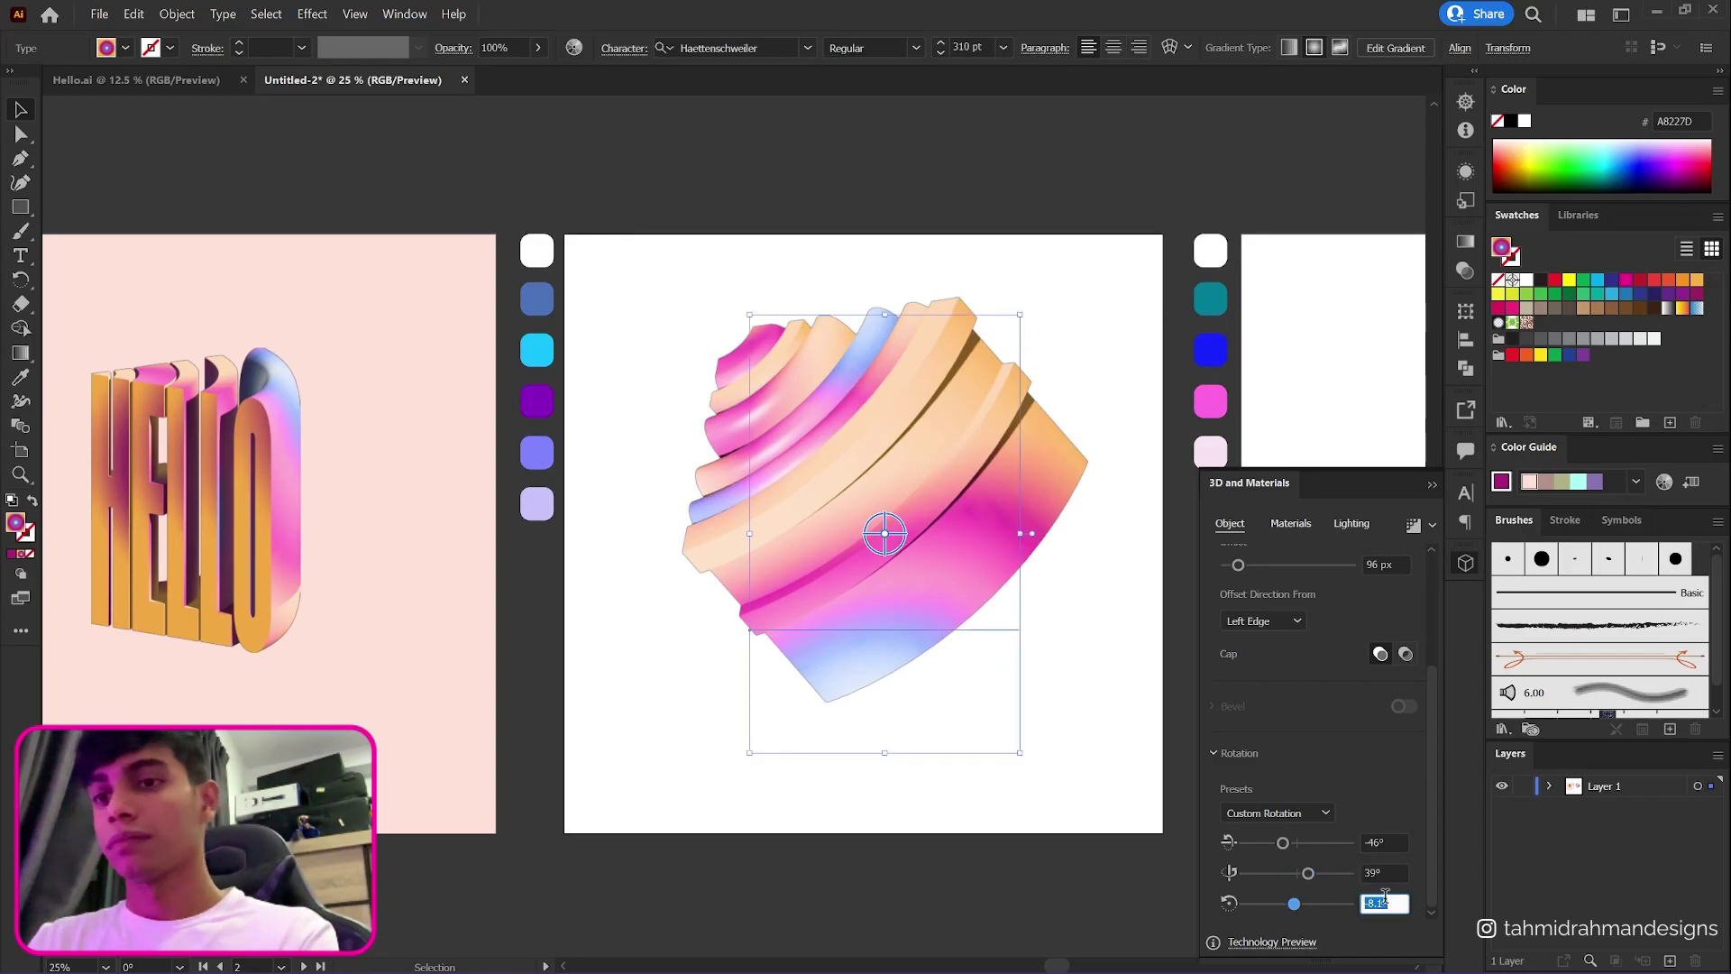
type("-15")
key("Return")
- Offset the BIG OOF text's revolve from the Right Edge and set its X-axis rotation to 46°
left_click(1233, 626)
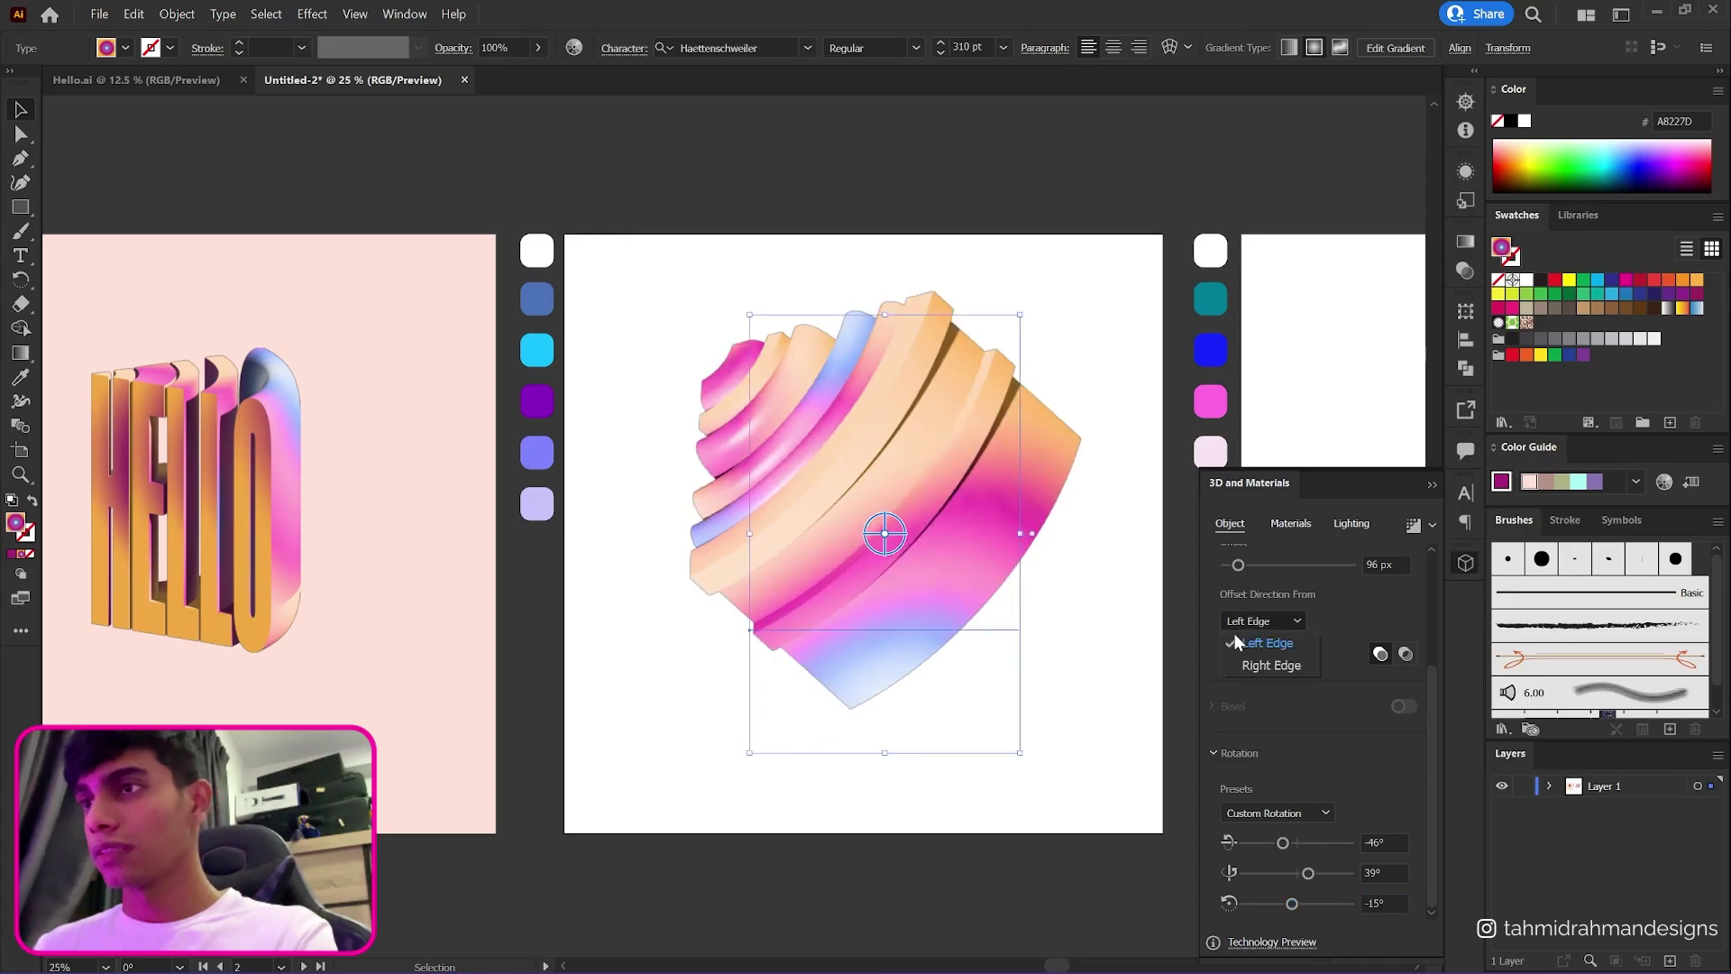
left_click(1260, 663)
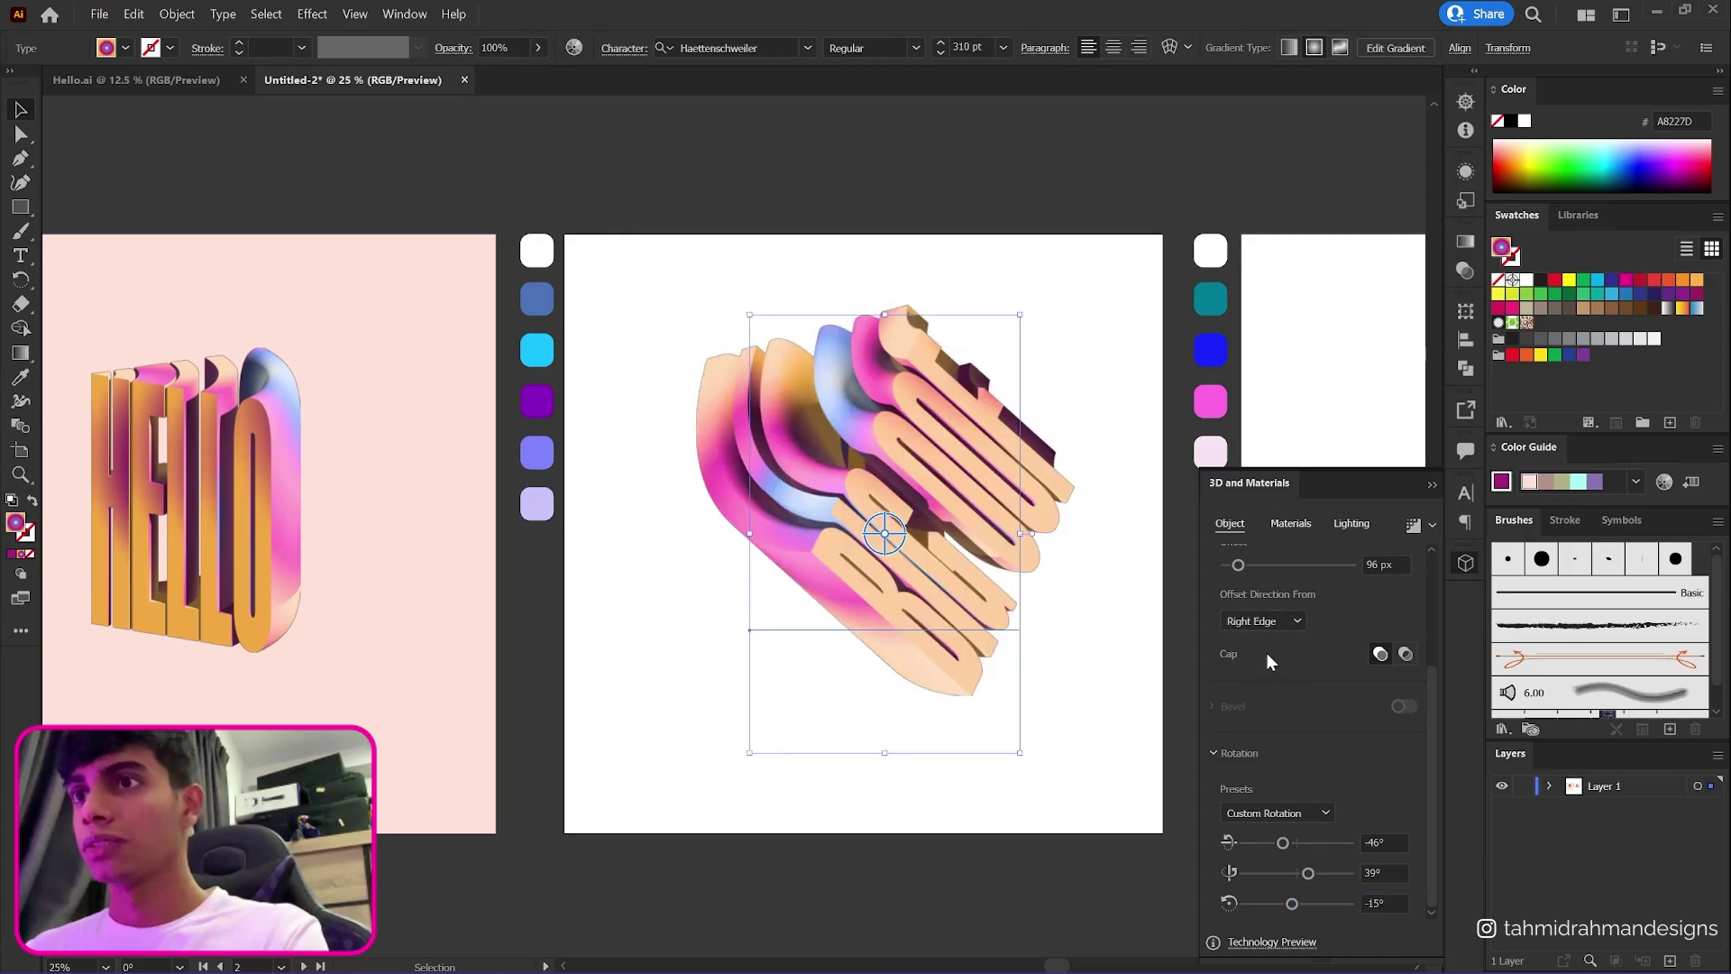
scroll(1344, 703, "up", 3)
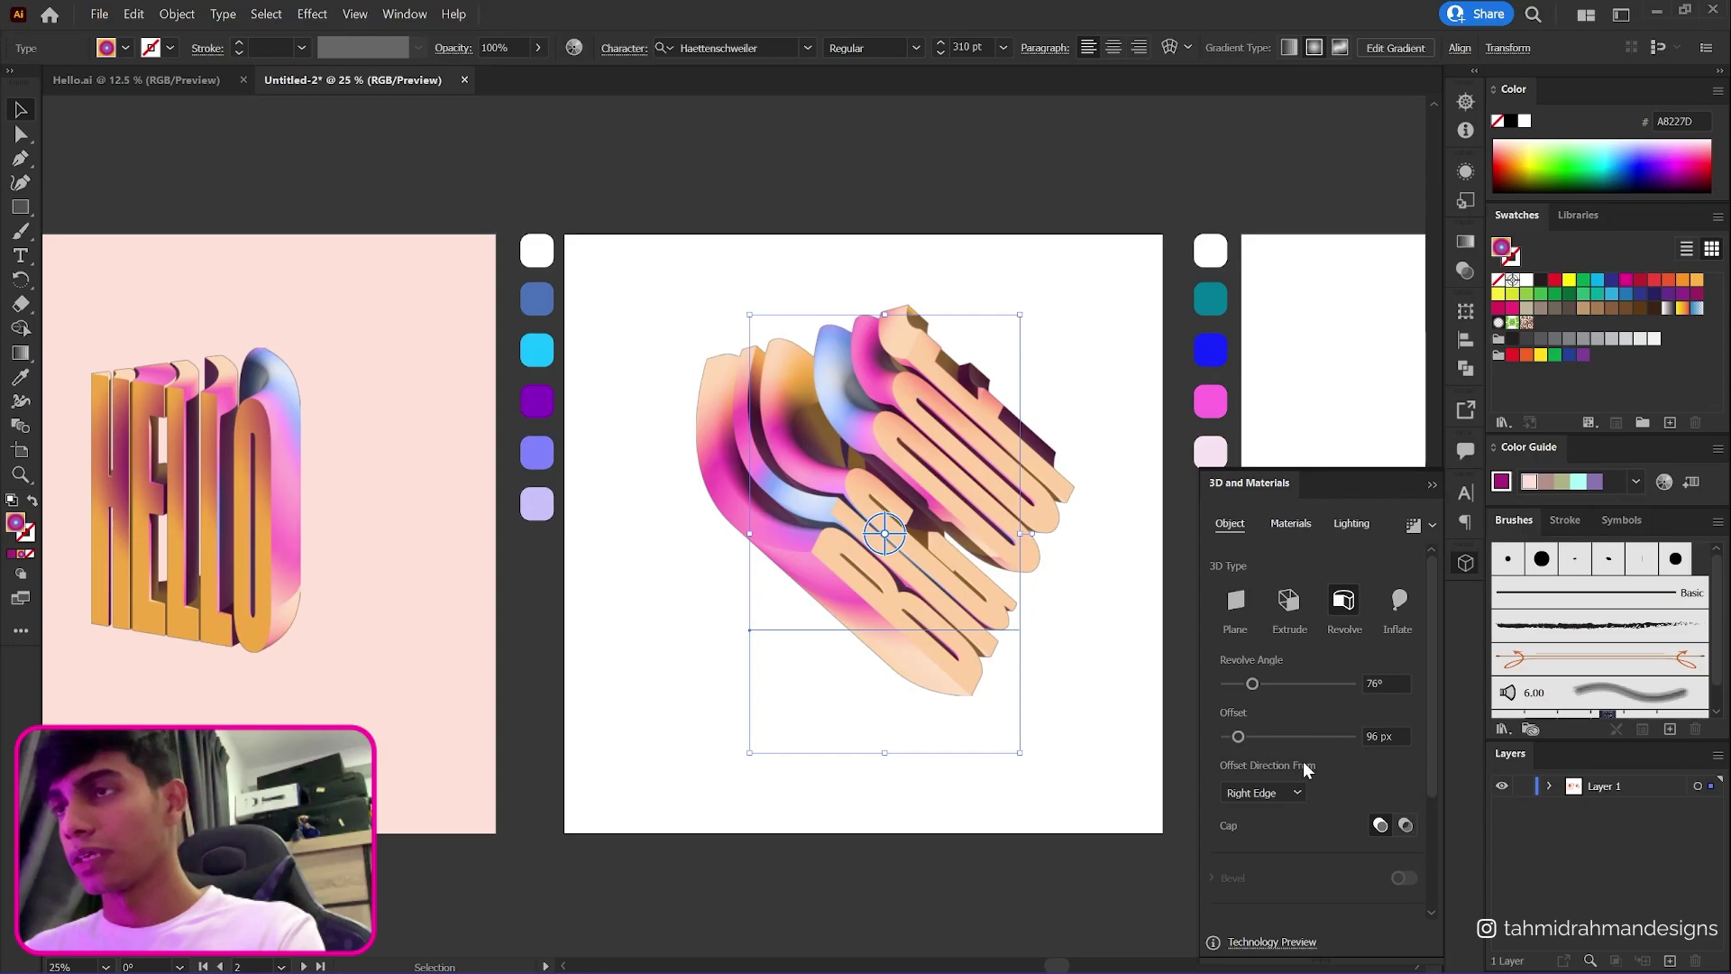
scroll(1300, 769, "down", 3)
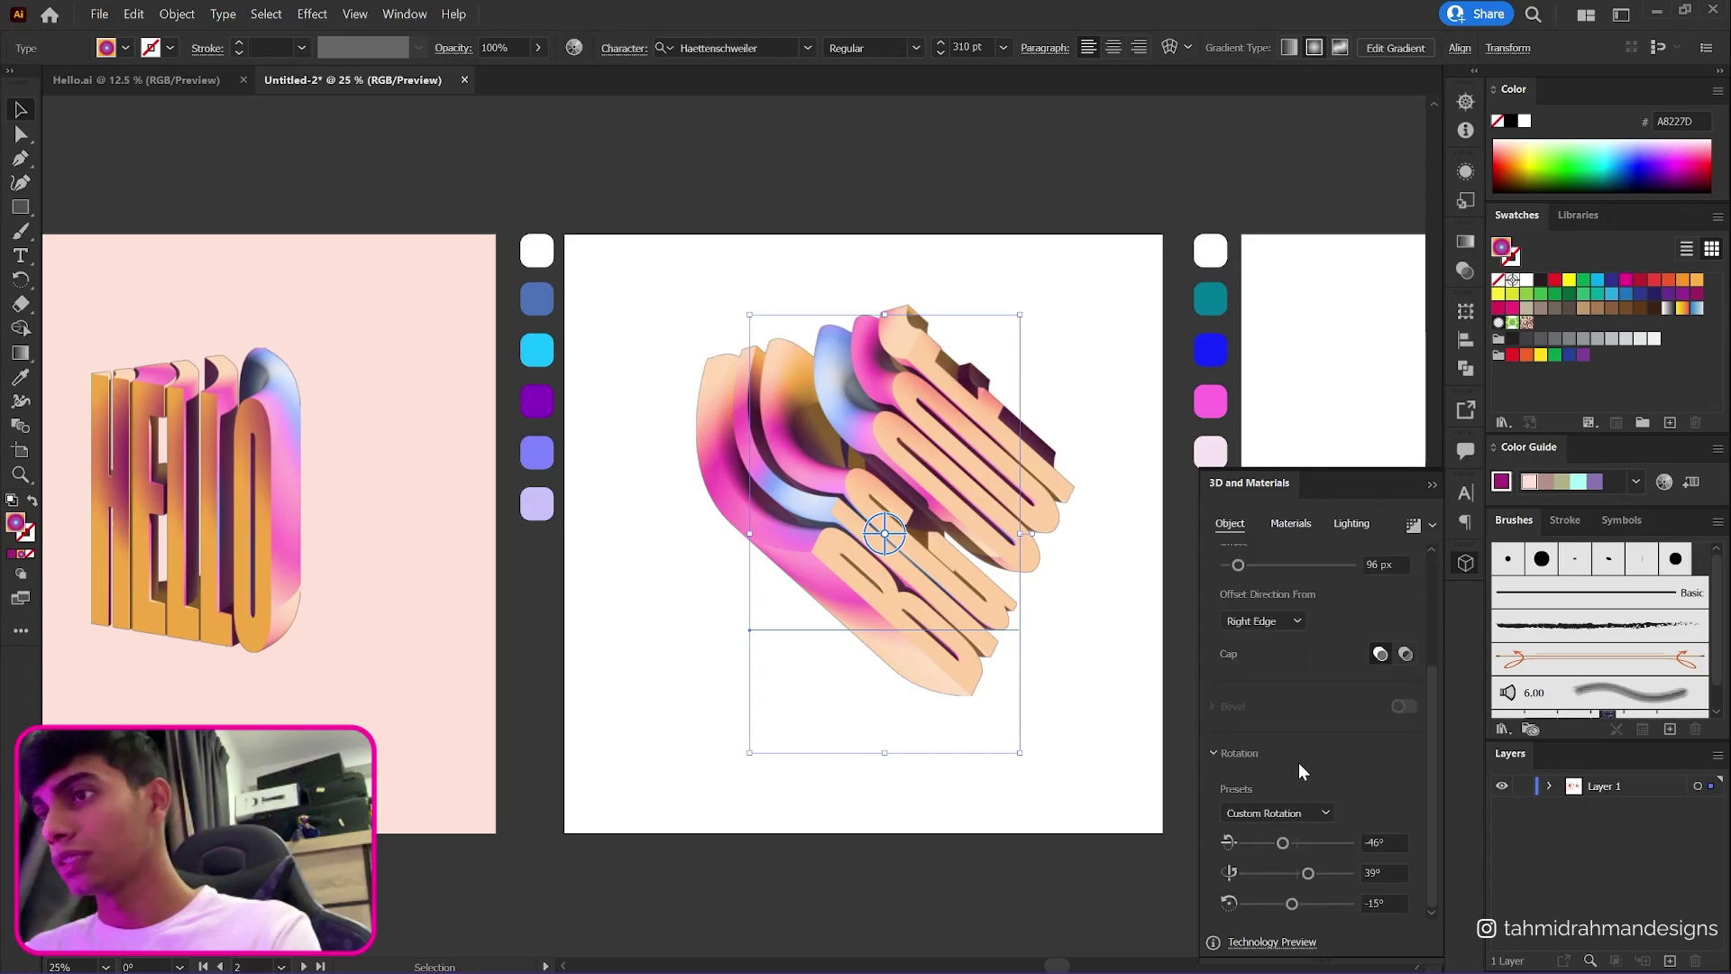
left_click(1384, 841)
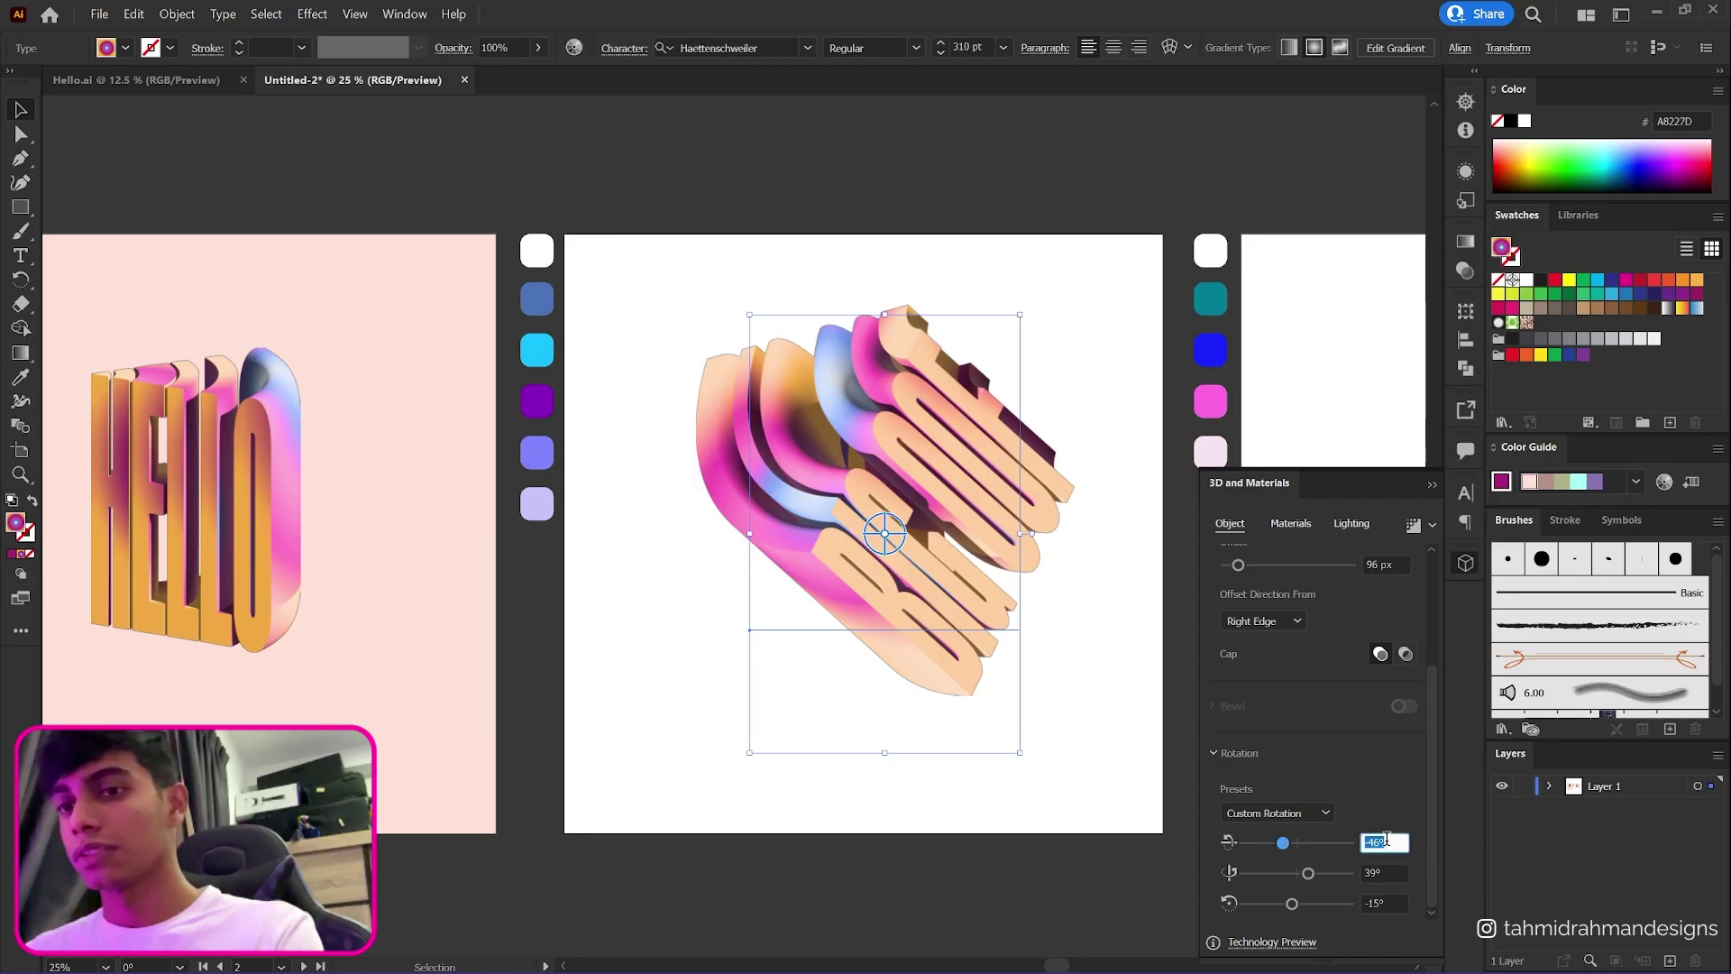
type("46")
key("Return")
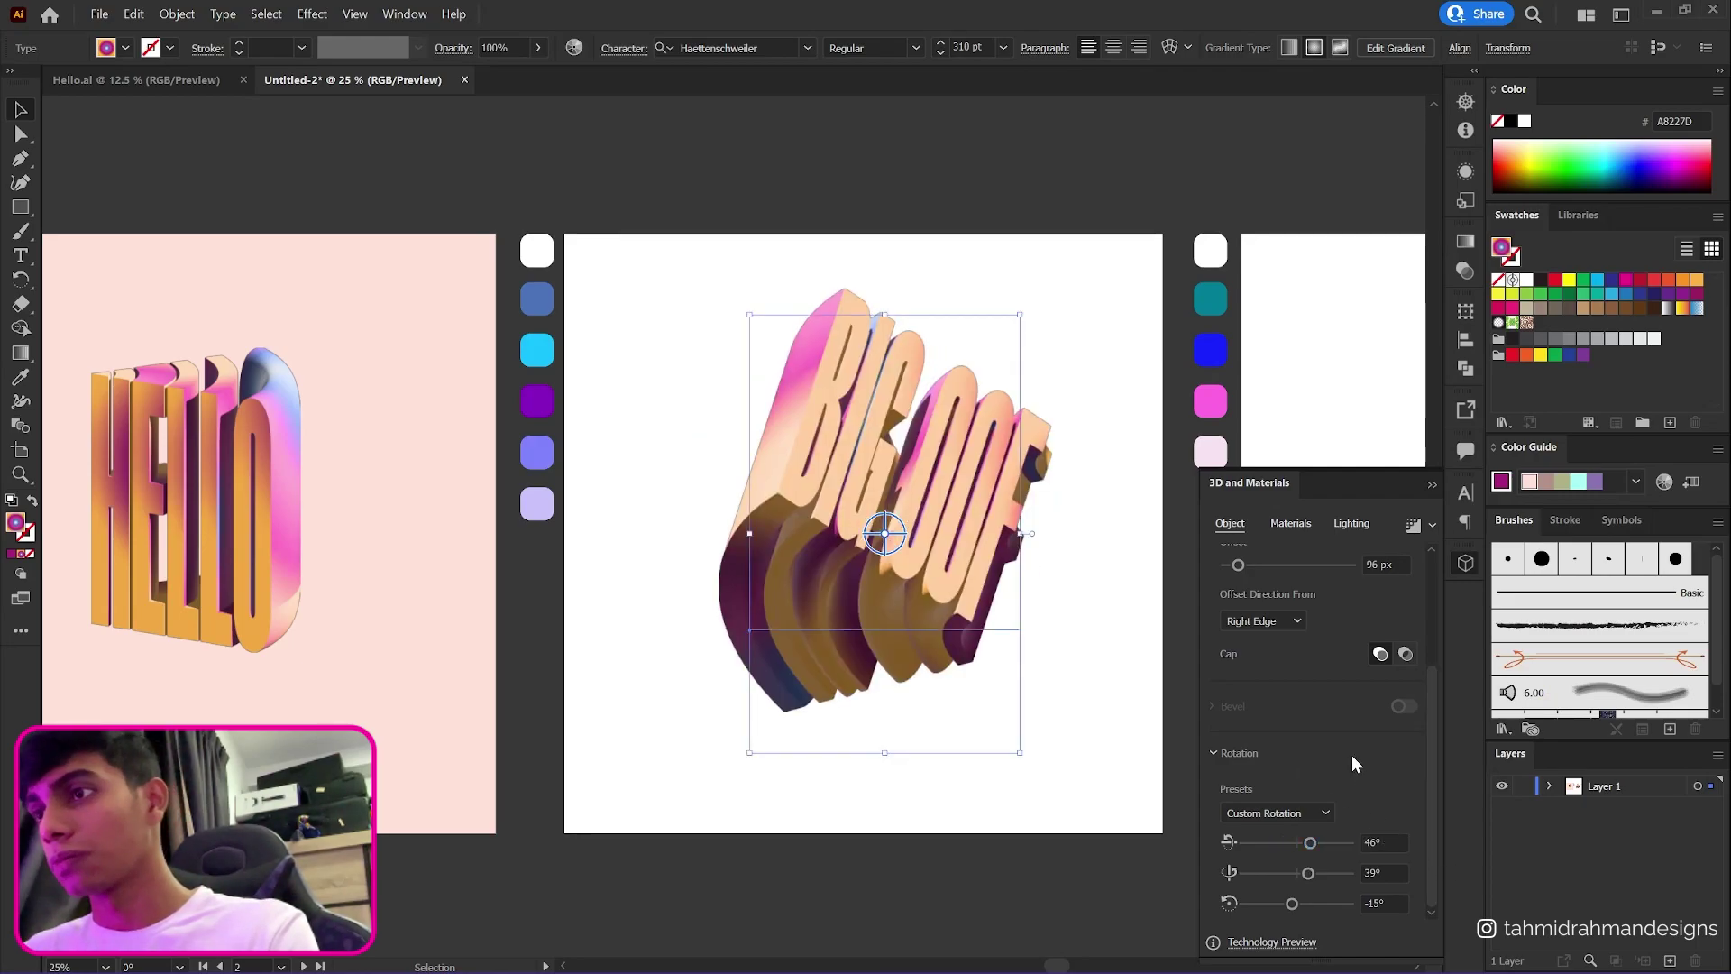
scroll(1351, 755, "up", 2)
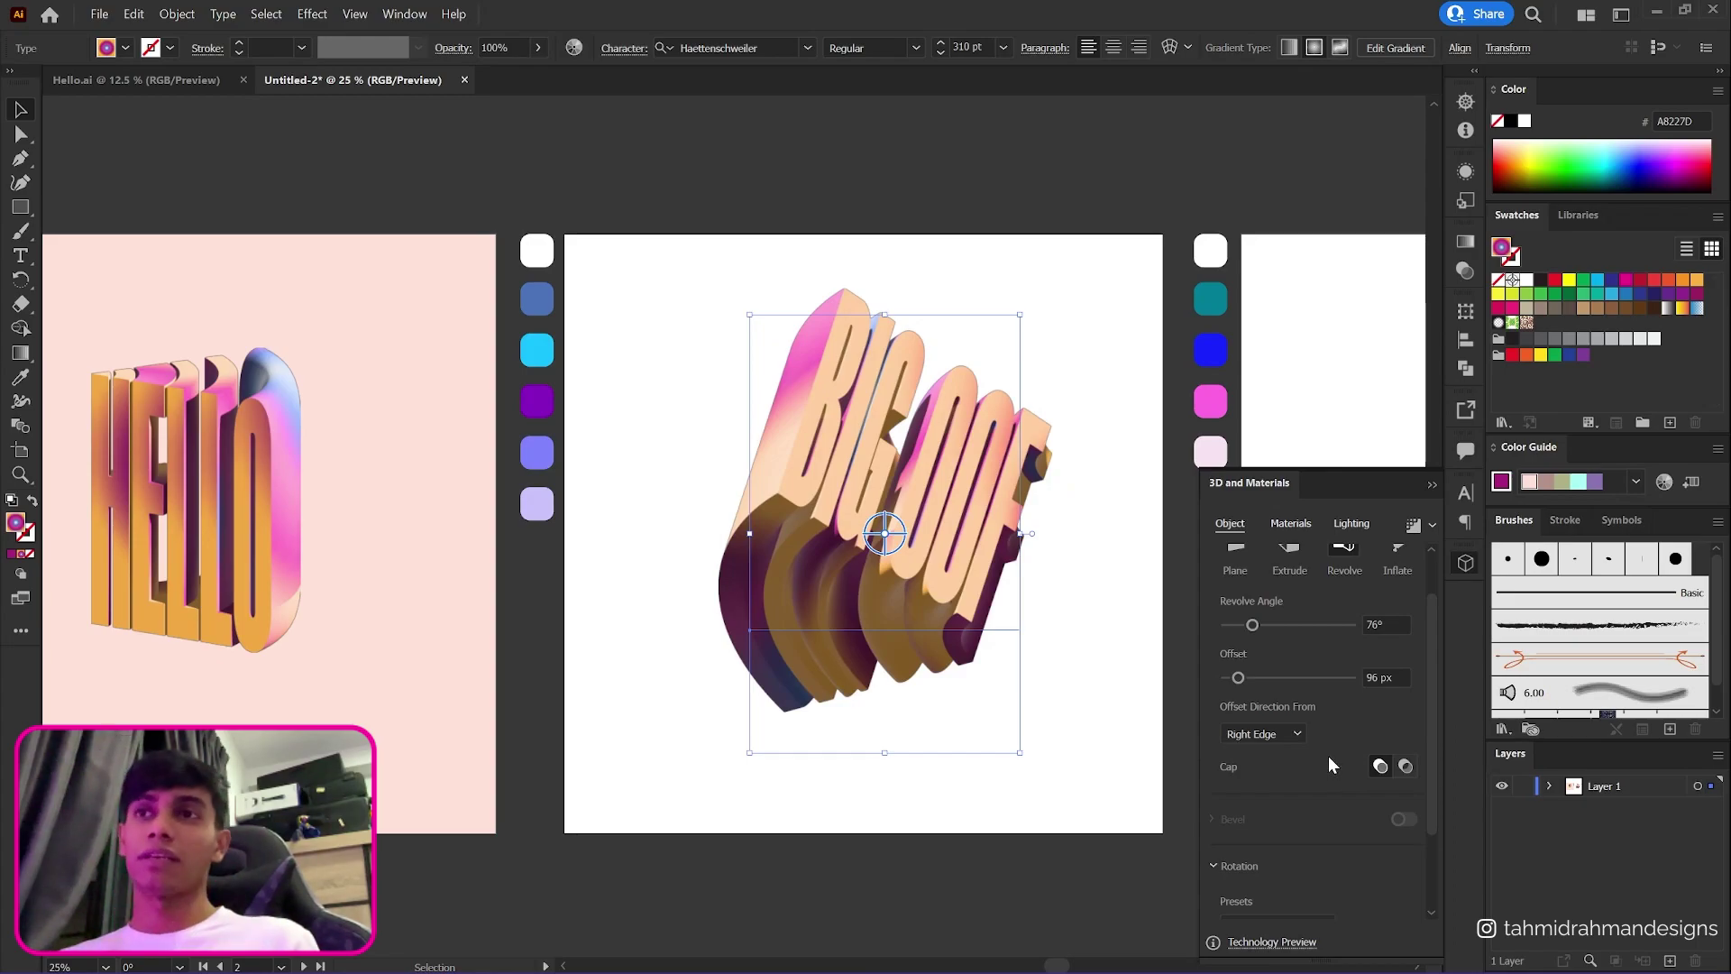
scroll(1313, 756, "up", 1)
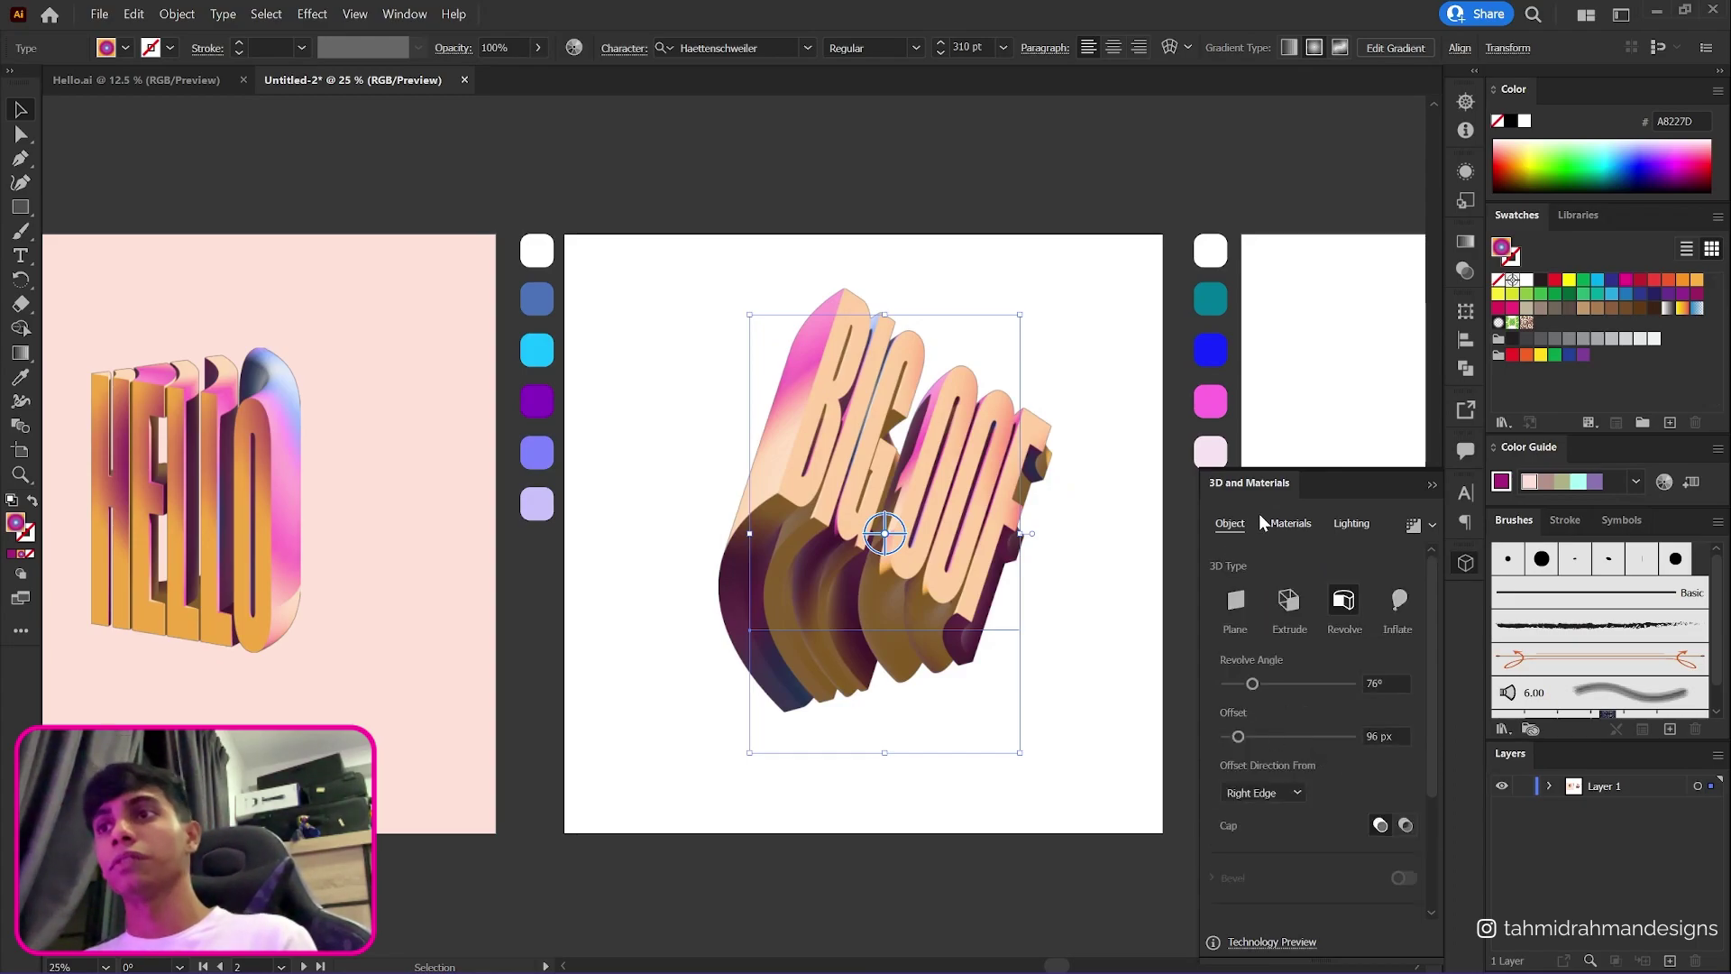
left_click(1289, 523)
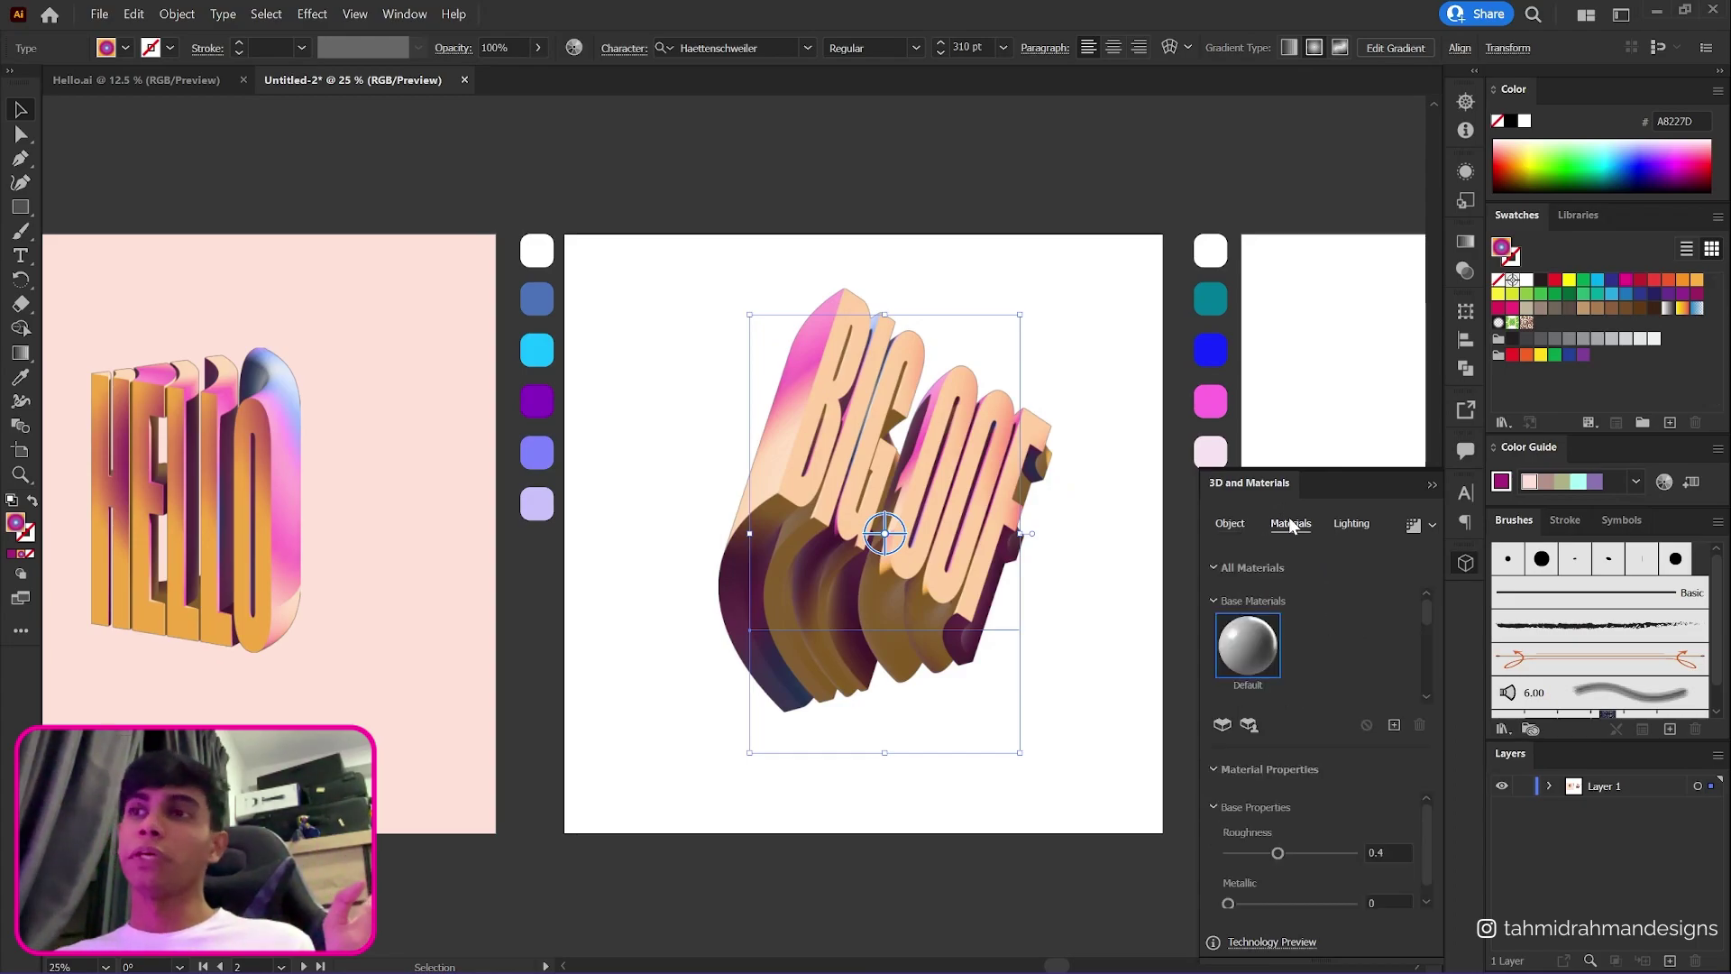
left_click(1341, 523)
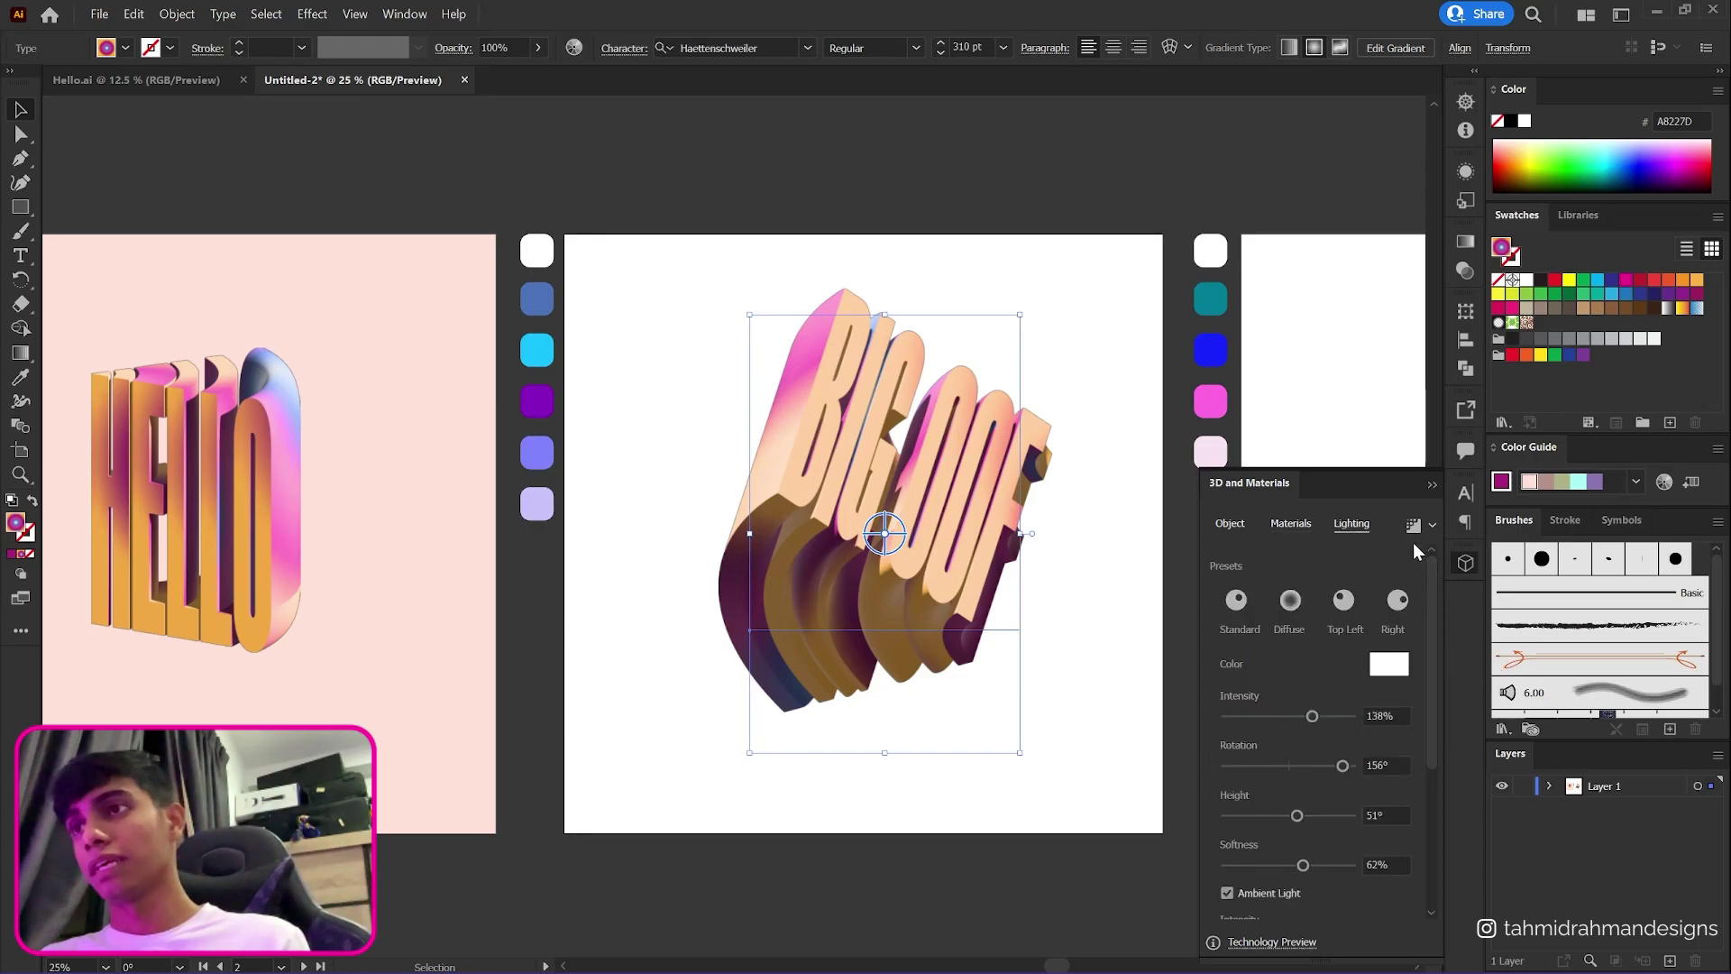
- Recolour the BIG OOF gradient's last three stops with the cyan, purple and periwinkle samples from the palette beside the second artboard
left_click(1457, 242)
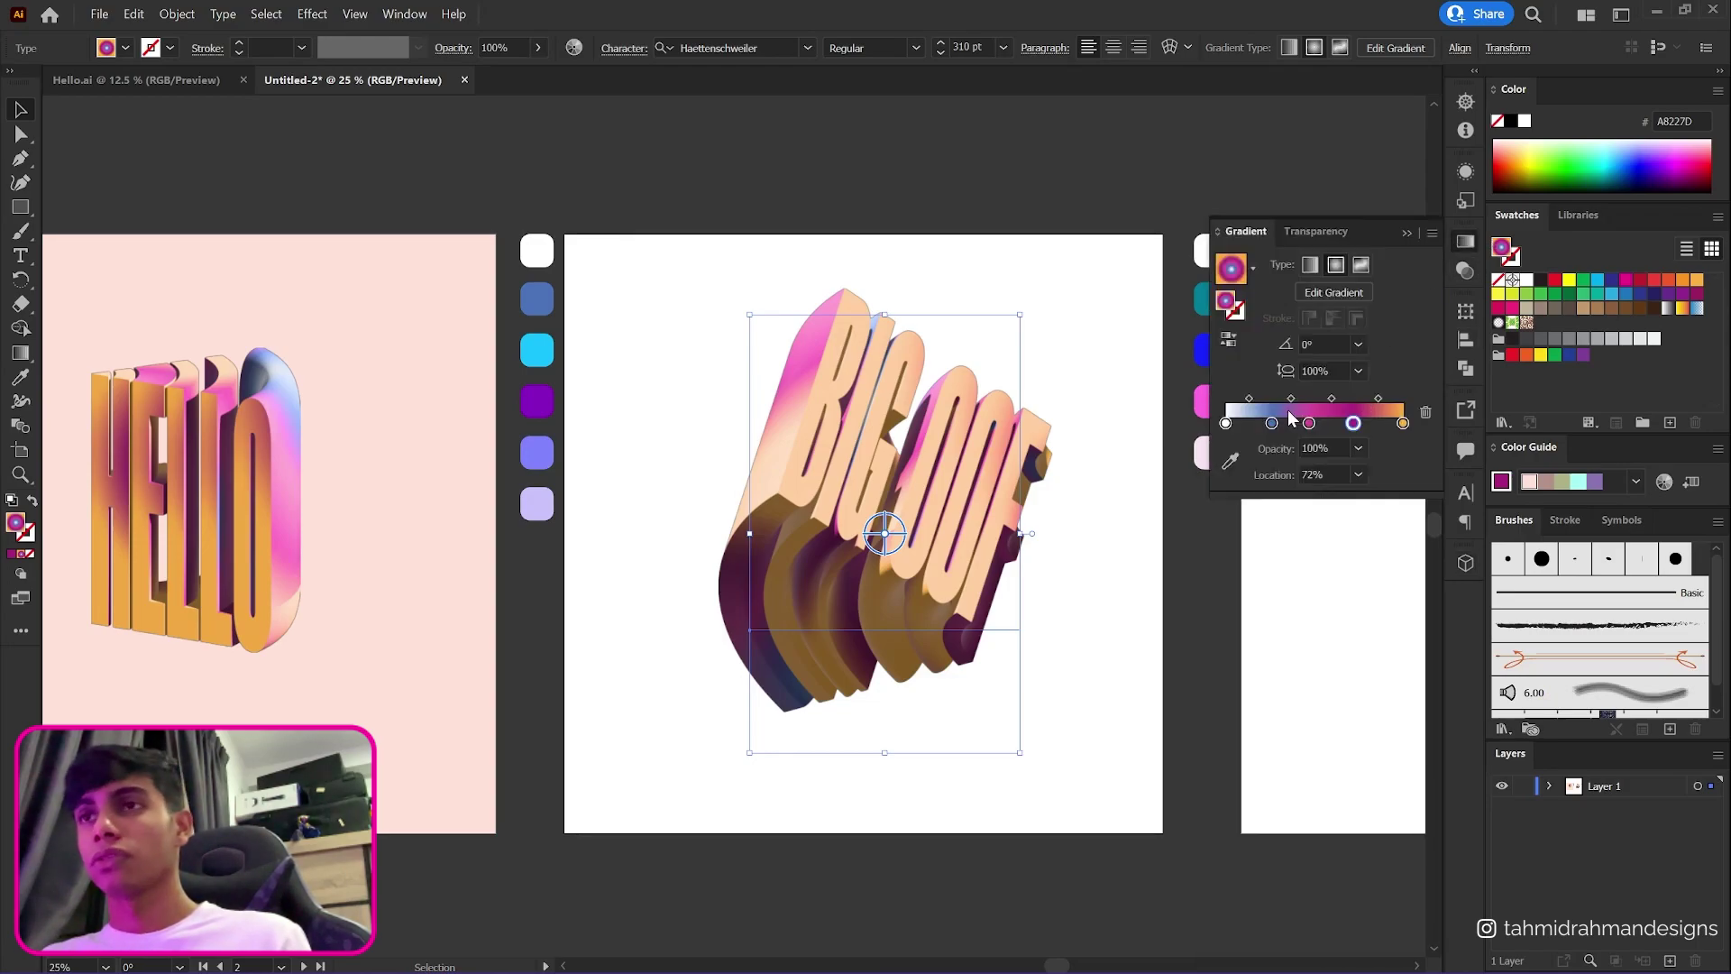
left_click(1271, 423)
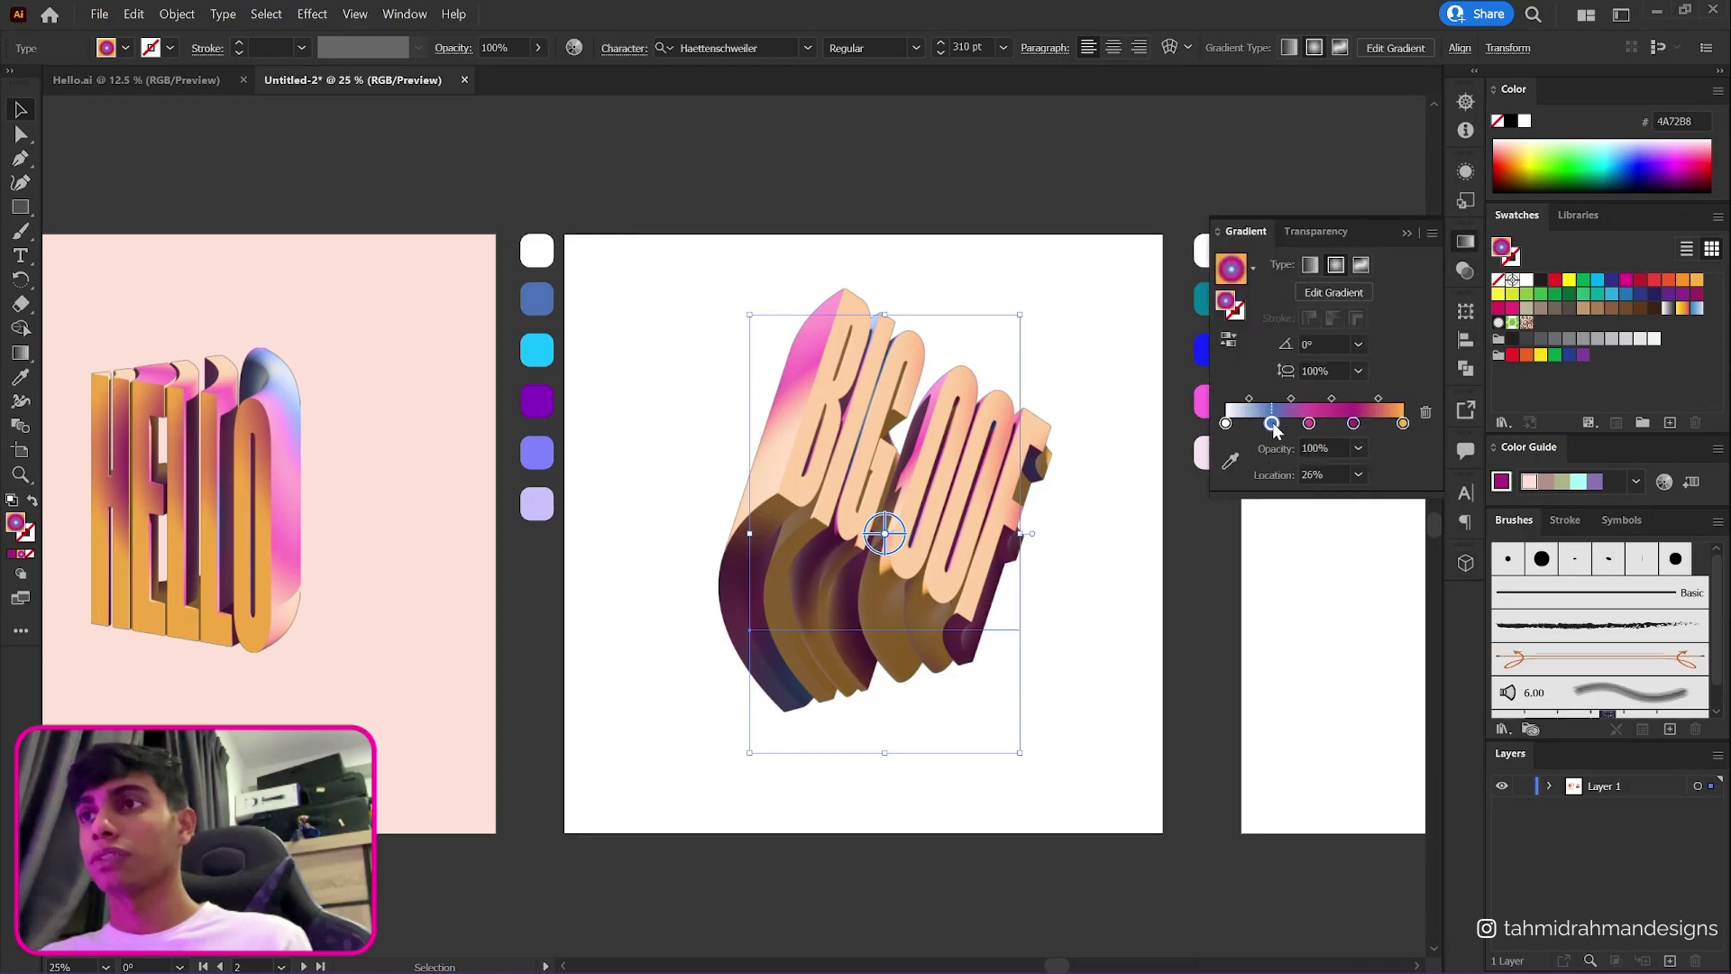
left_click(1309, 423)
left_click(1230, 460)
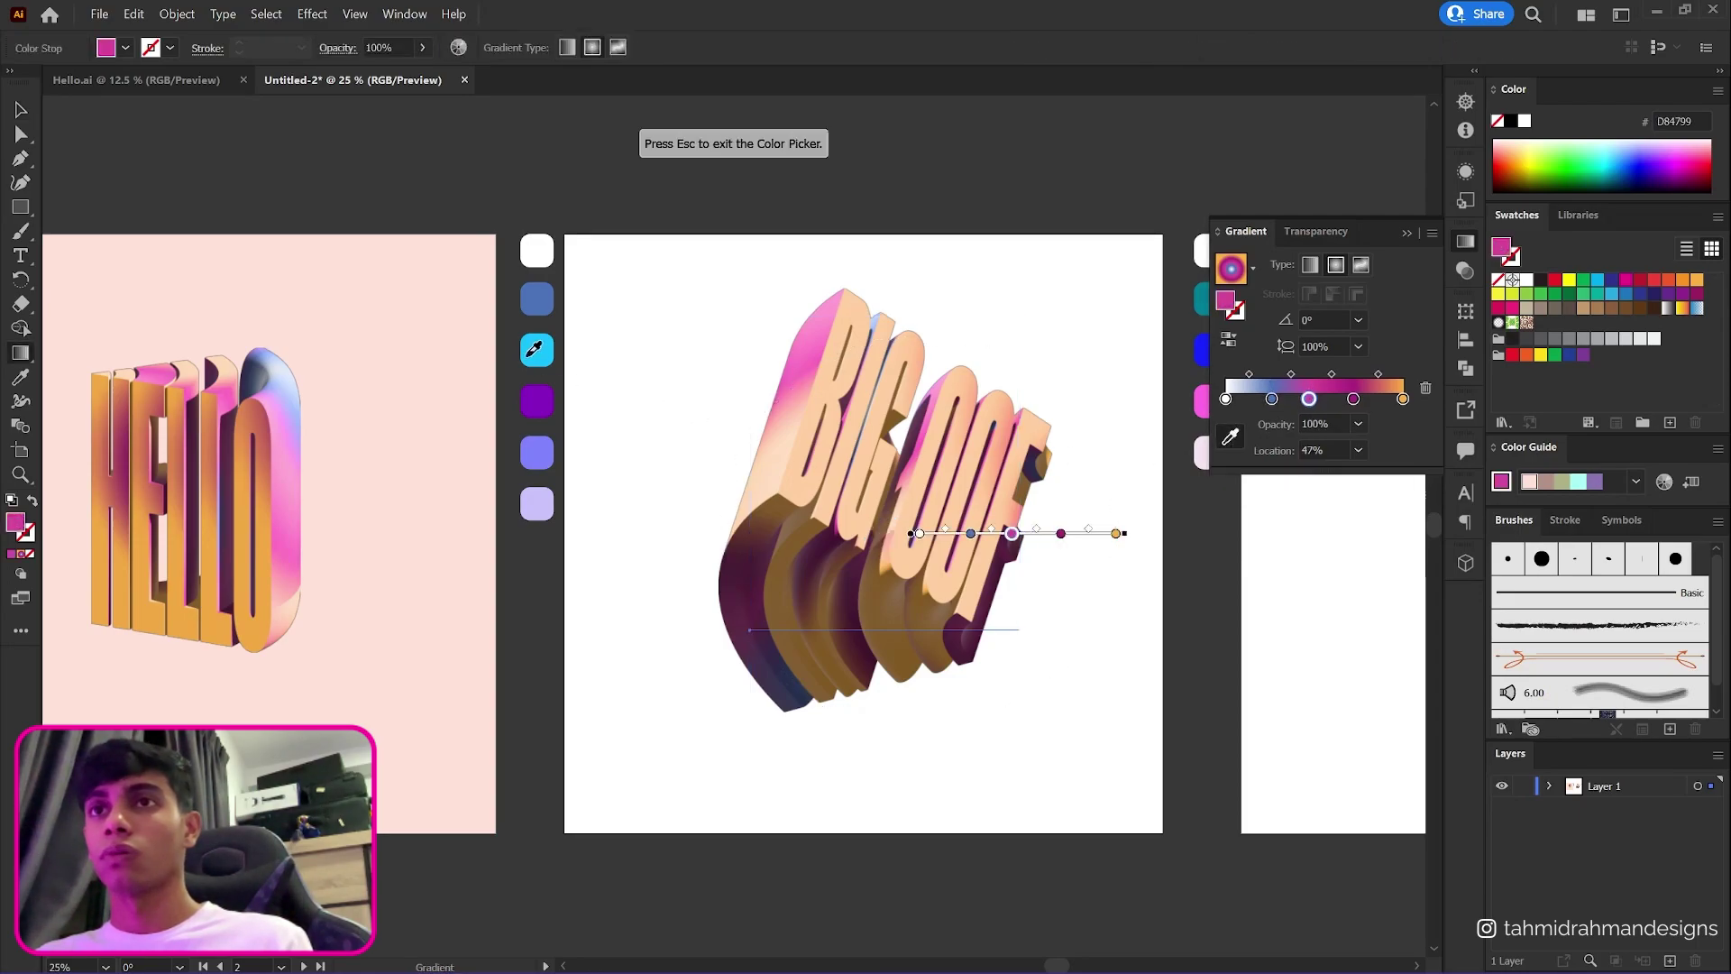
left_click(536, 350)
left_click(1353, 398)
left_click(538, 401)
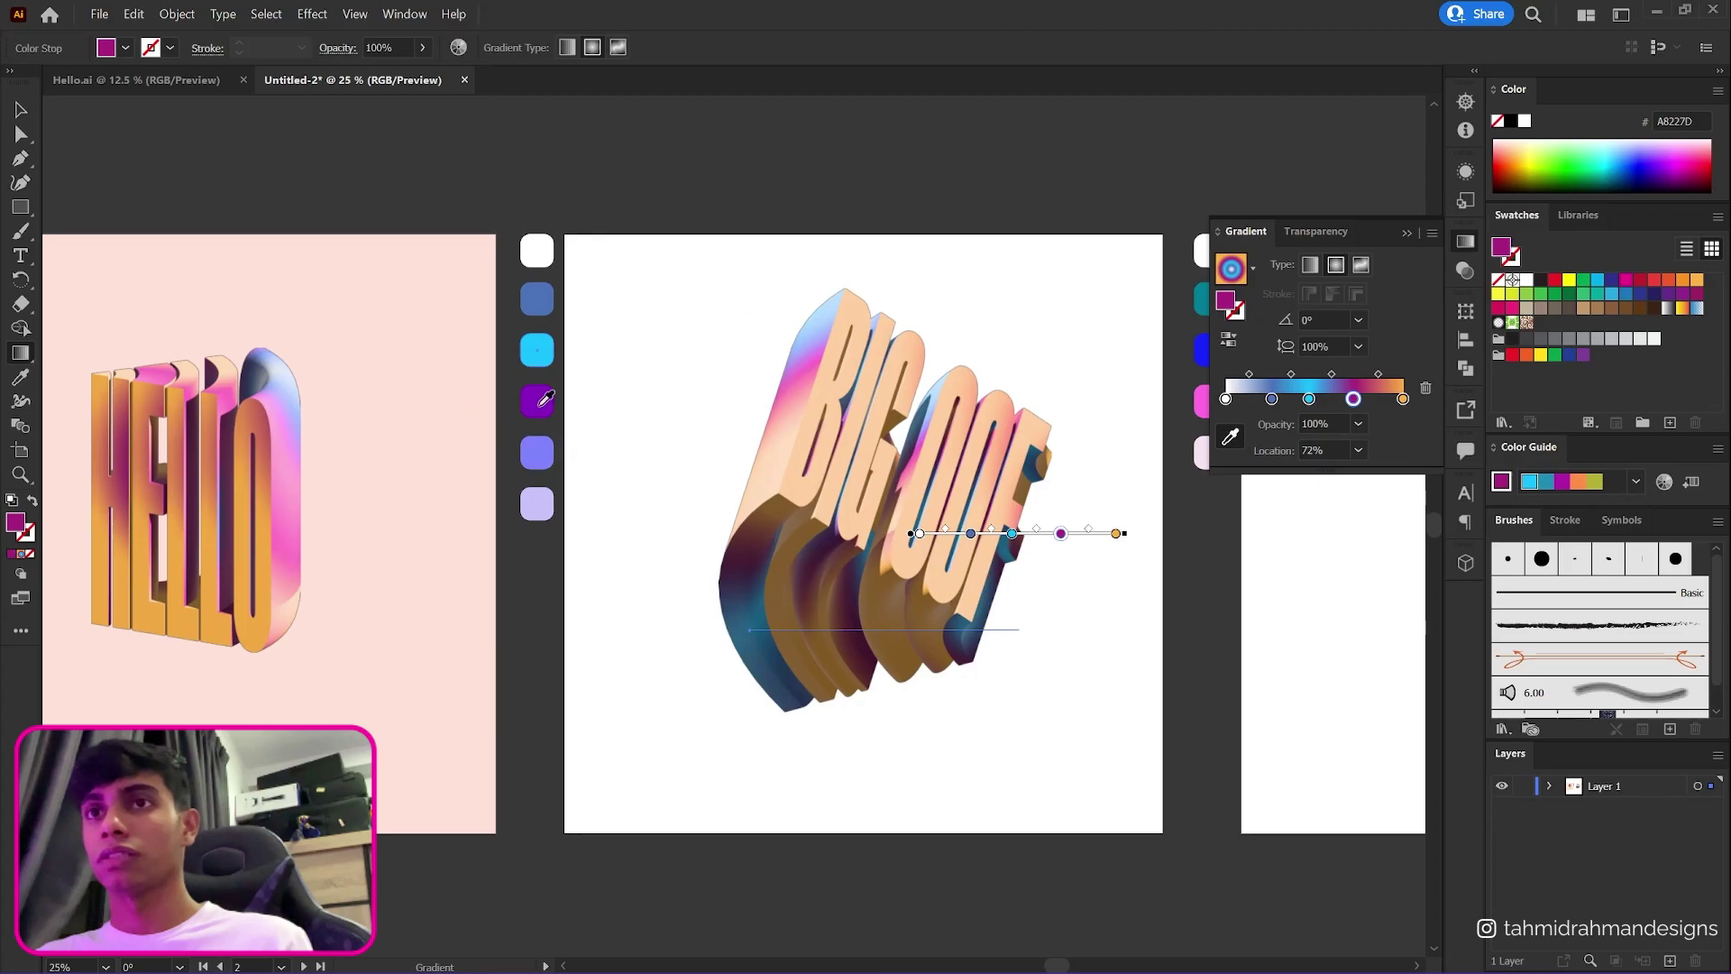
left_click(1403, 398)
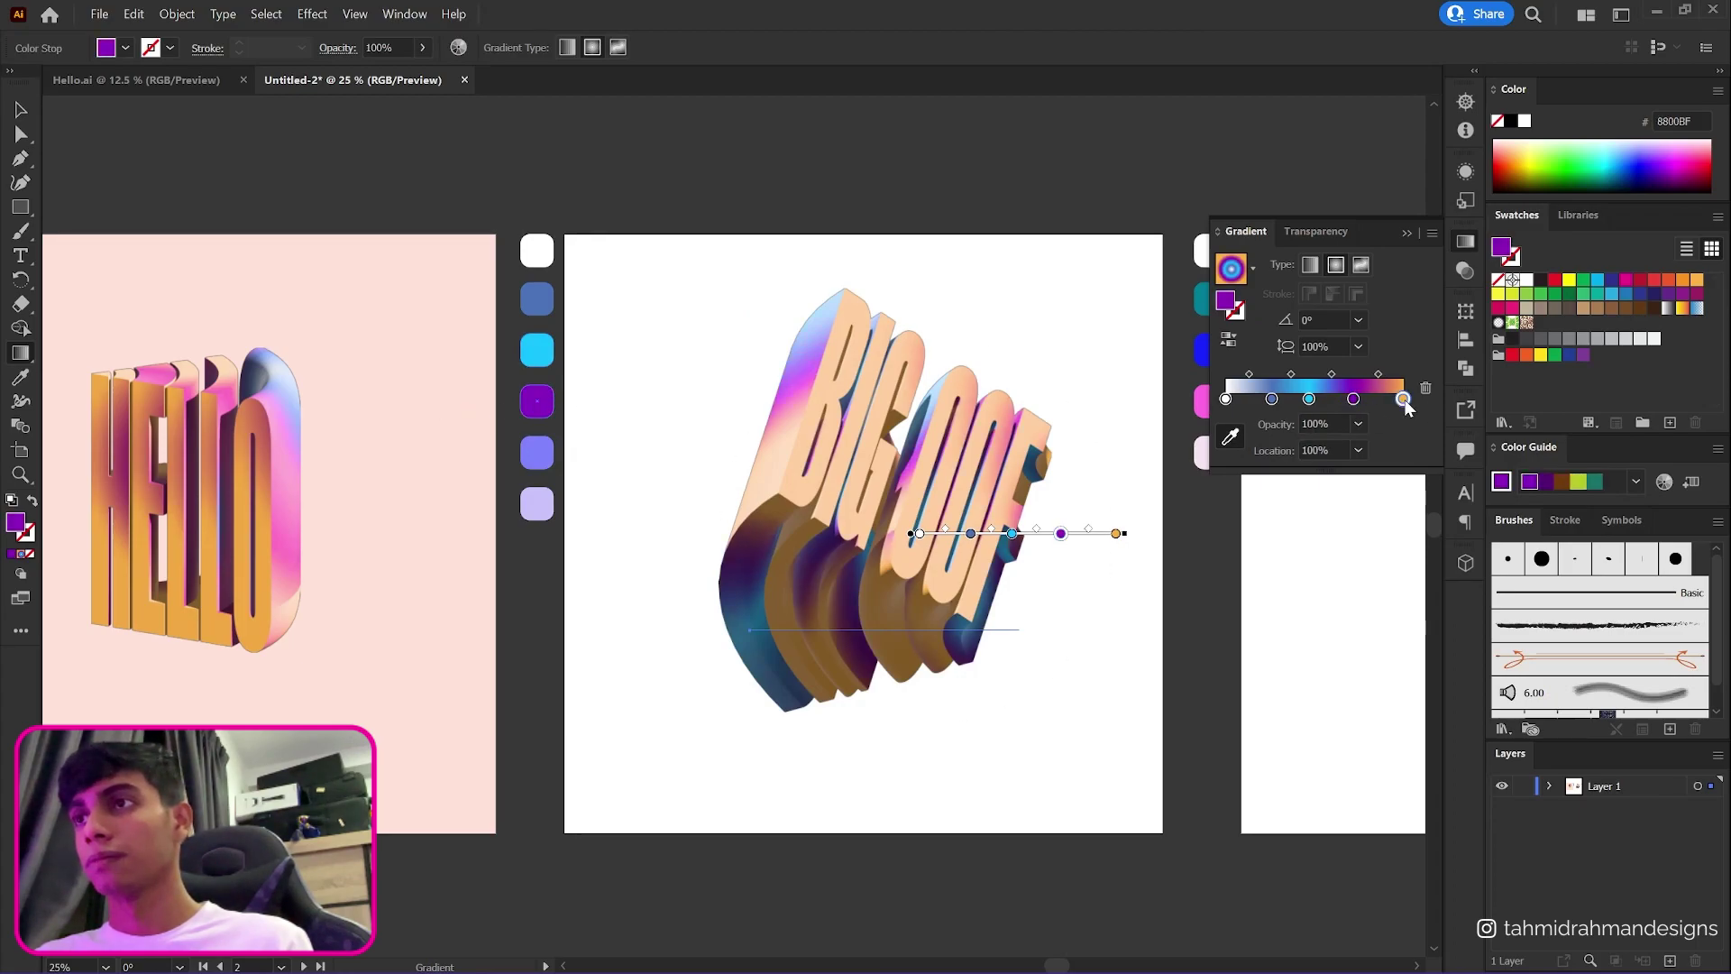
left_click(550, 453)
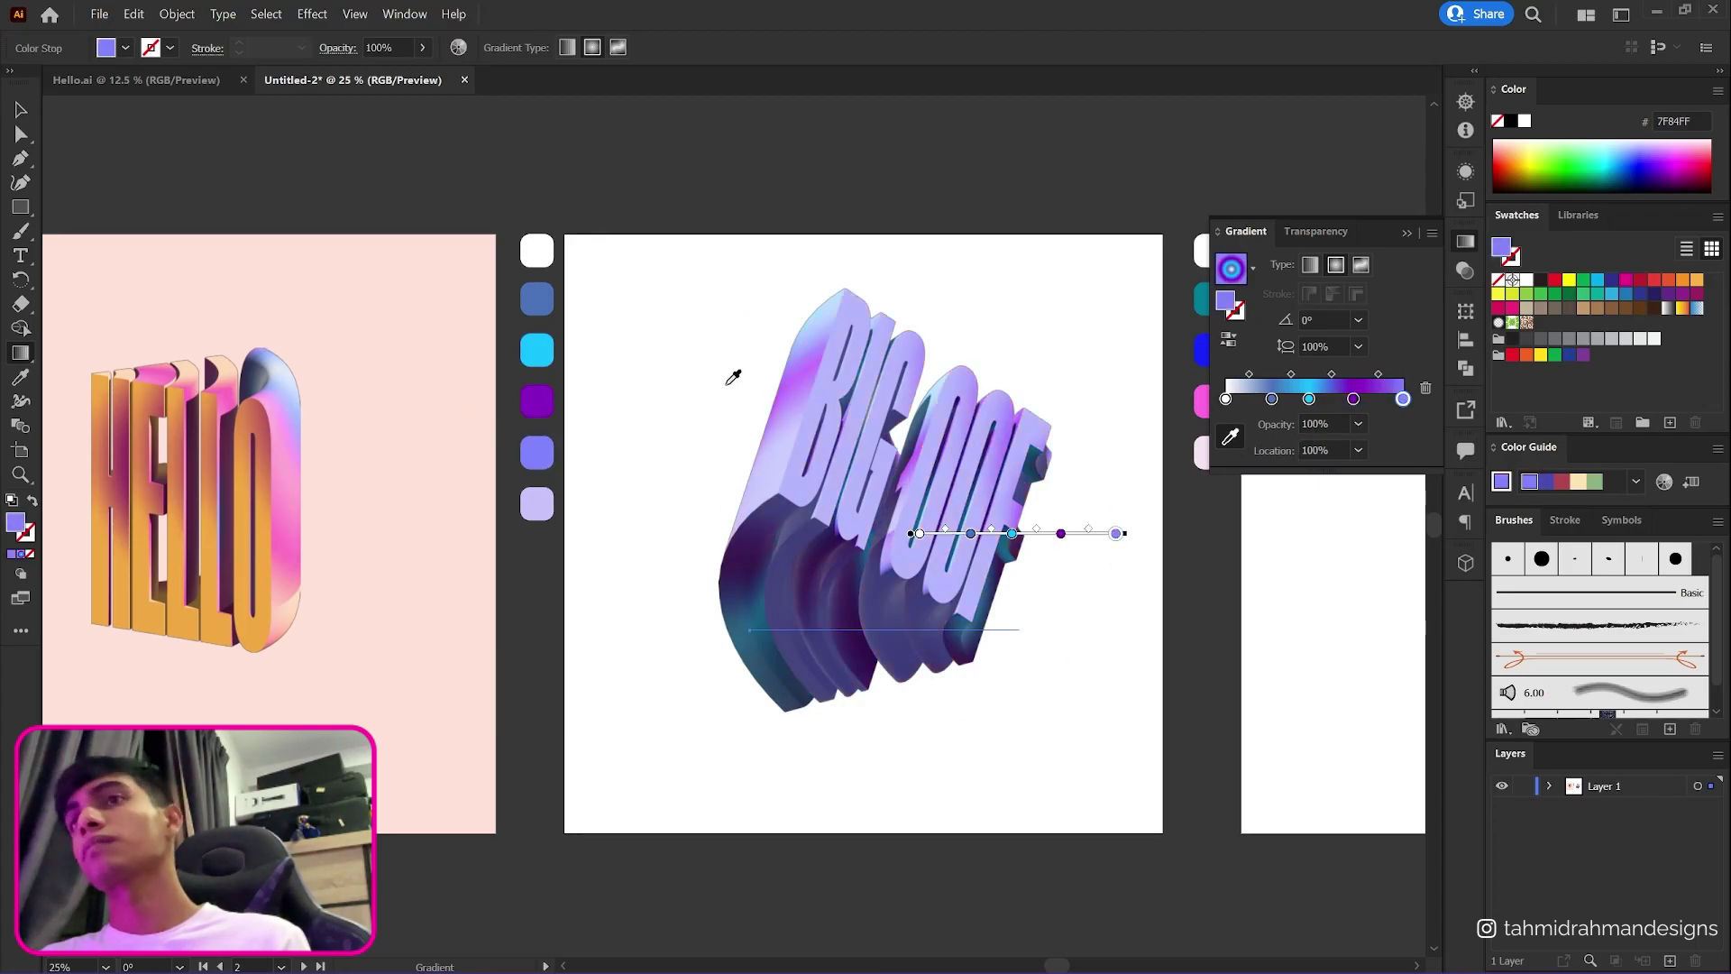
left_click(20, 109)
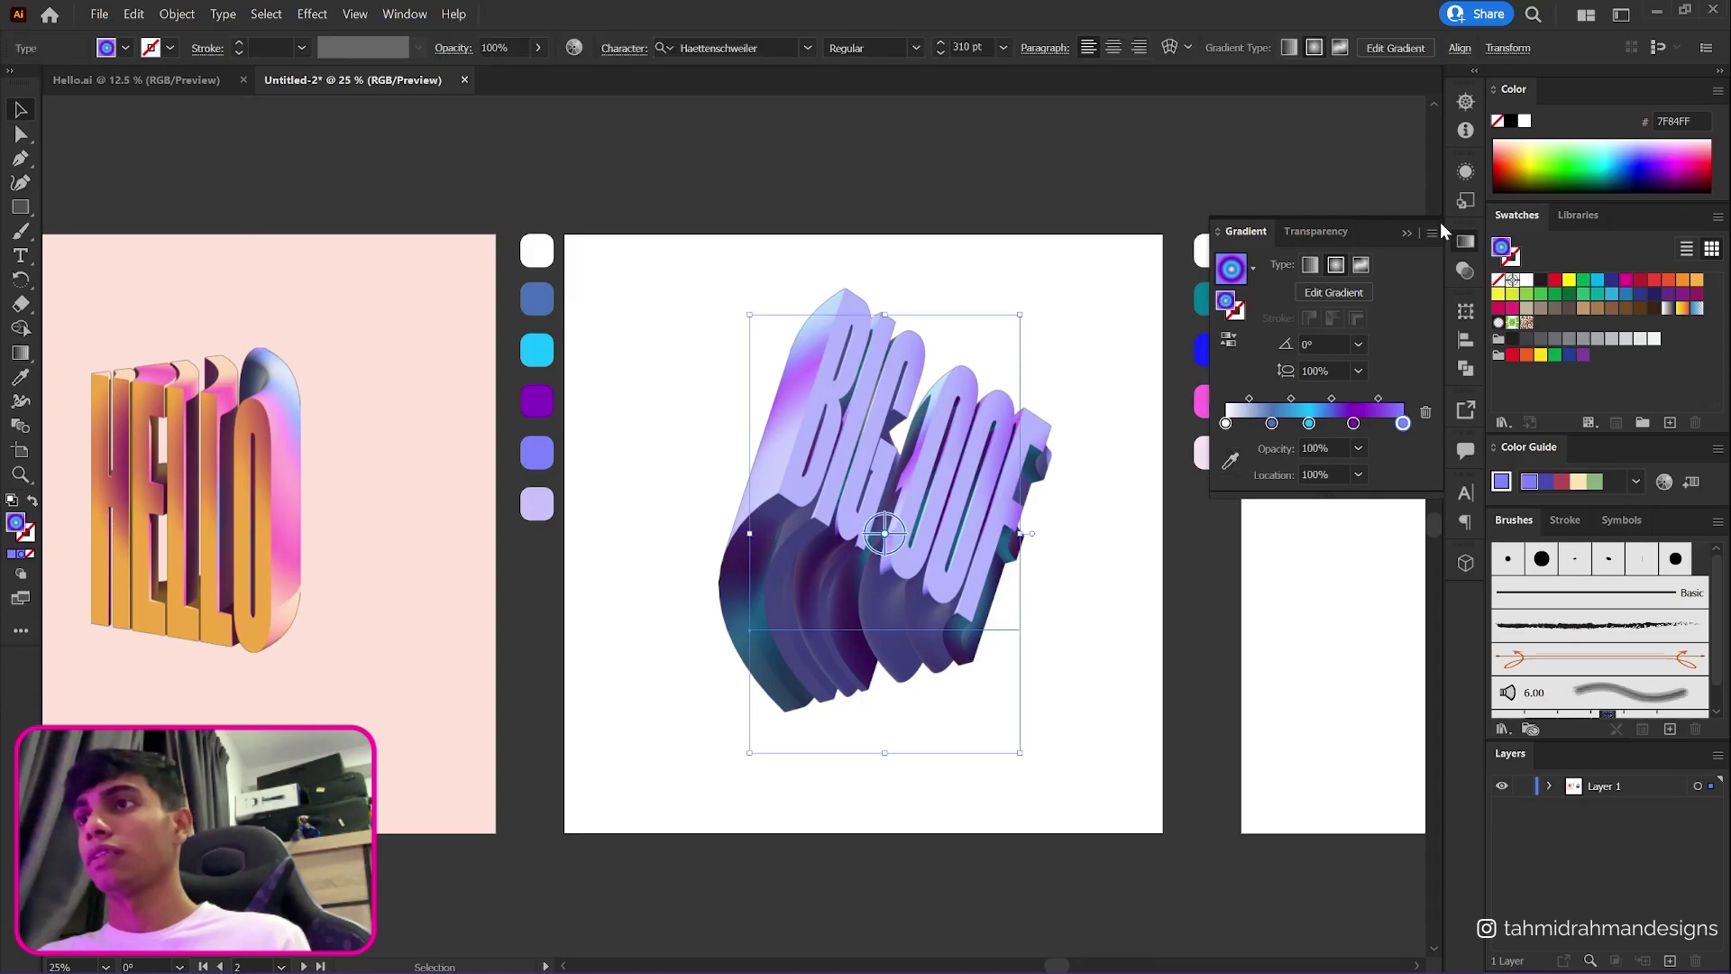
- Set the BIG OOF text's light intensity to 167%, light rotation to 4° and light height to 14°
left_click(1466, 563)
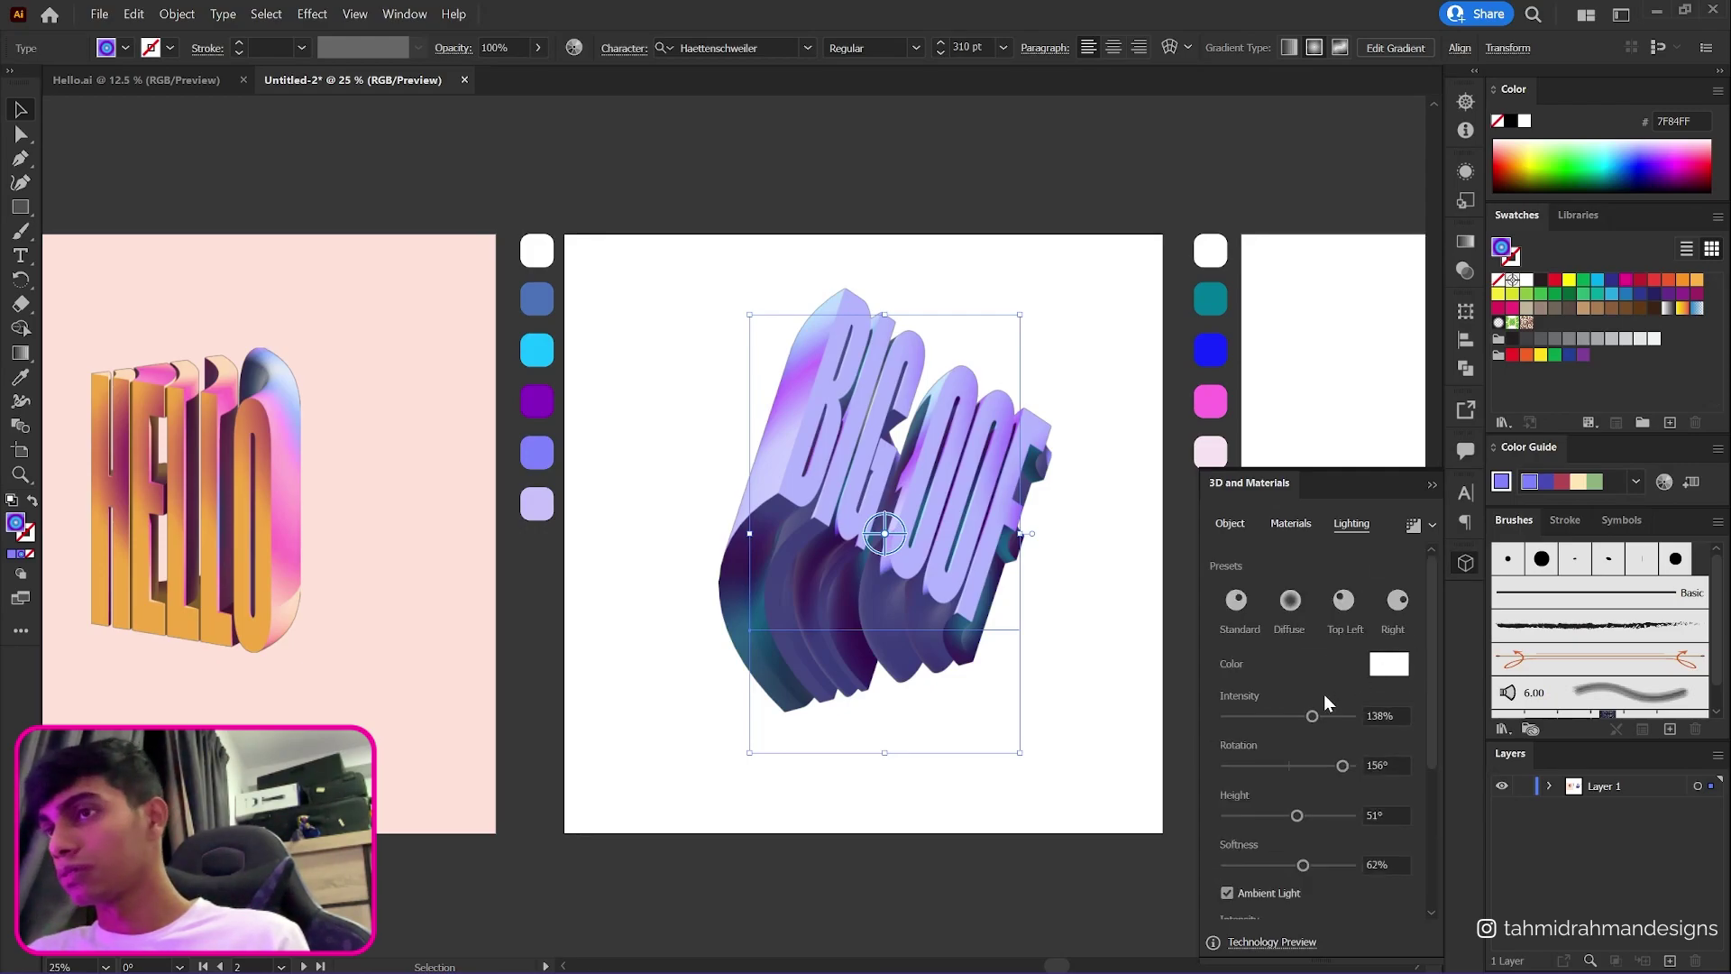
left_click_drag(1313, 717, 1331, 719)
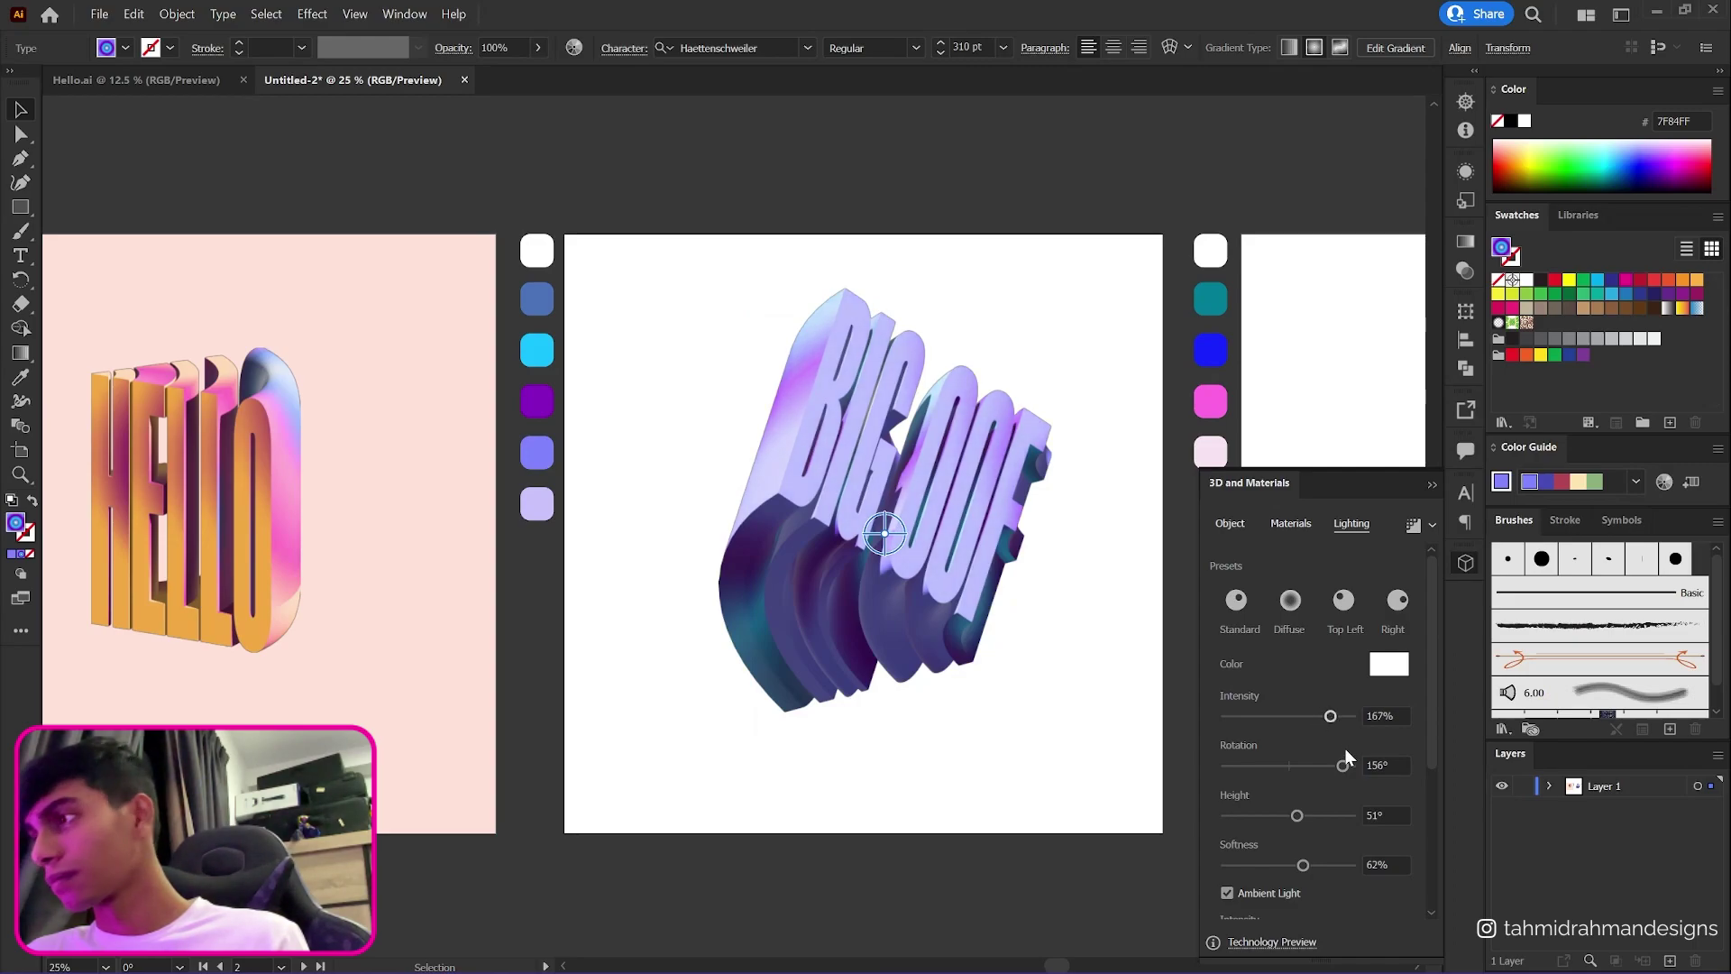
left_click_drag(1331, 767, 1285, 771)
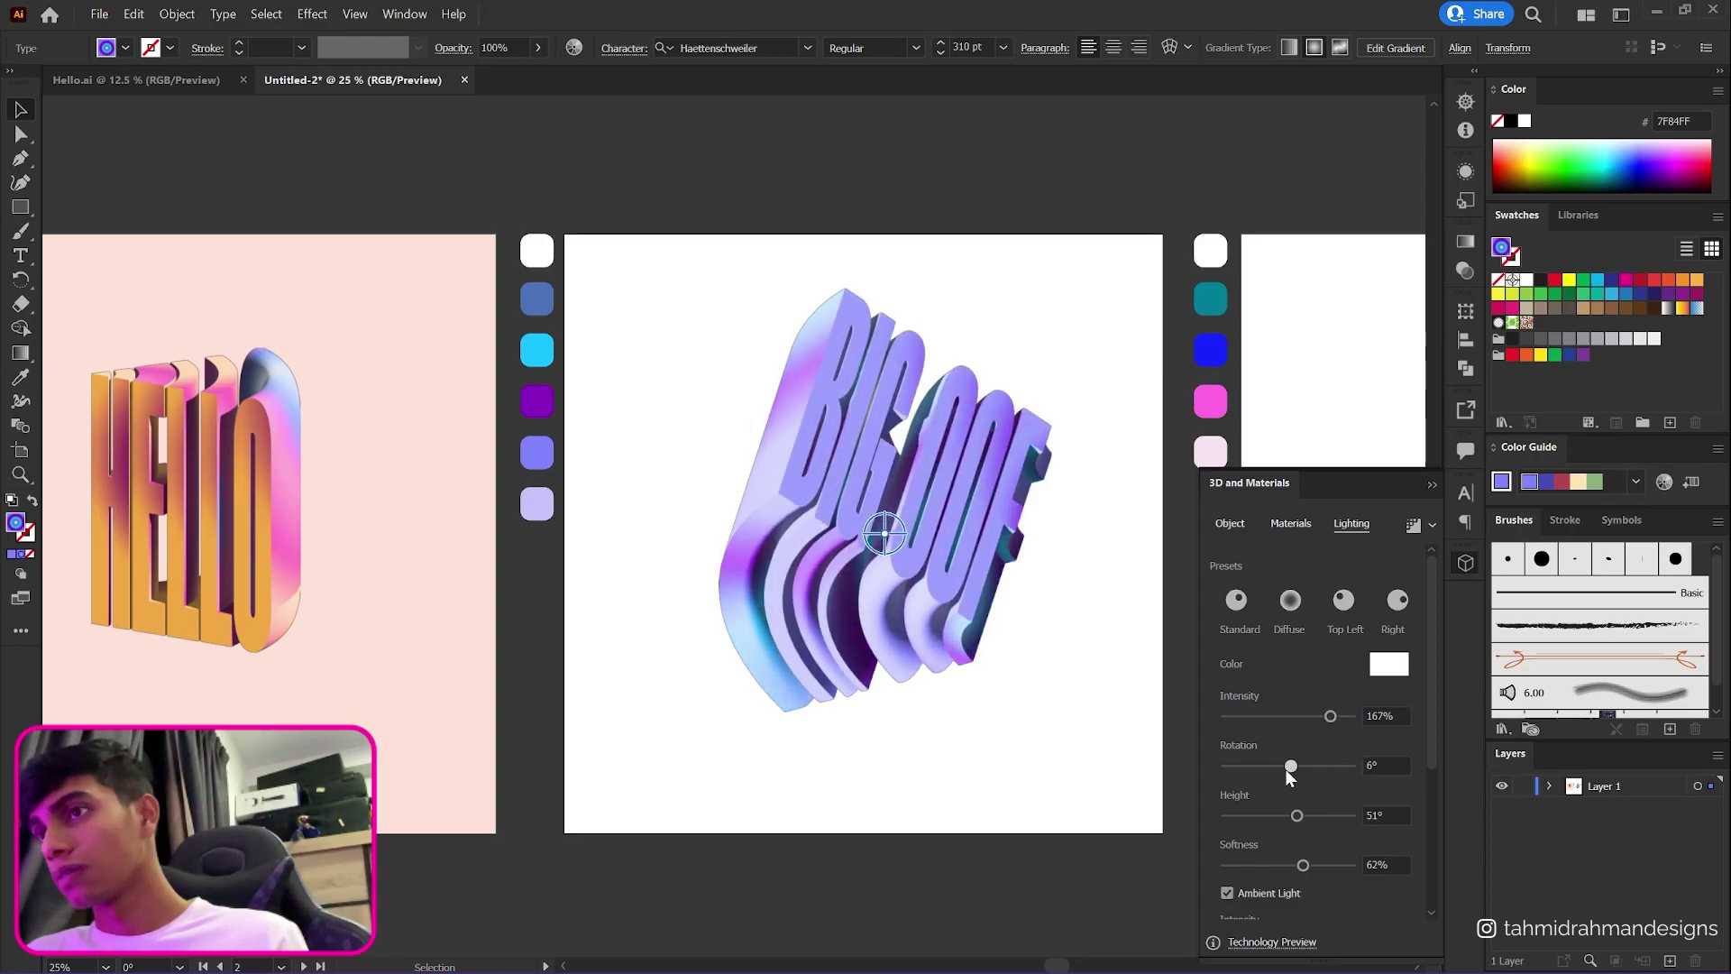
left_click_drag(1286, 770, 1284, 770)
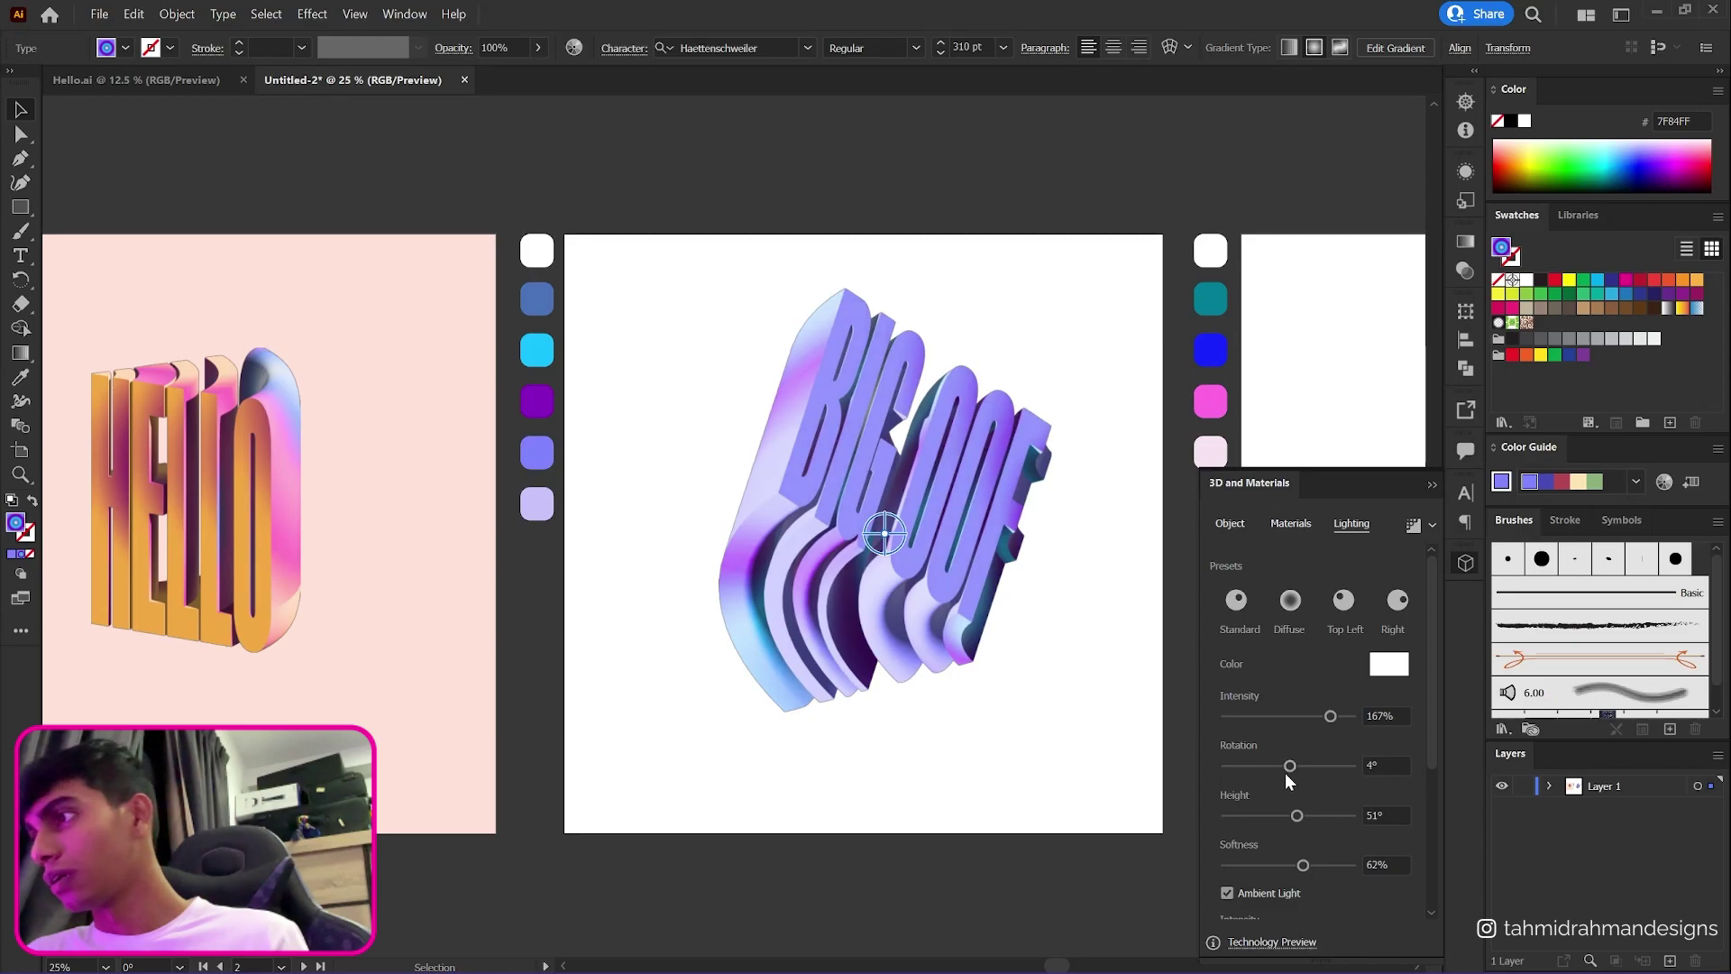
left_click_drag(1305, 815, 1245, 823)
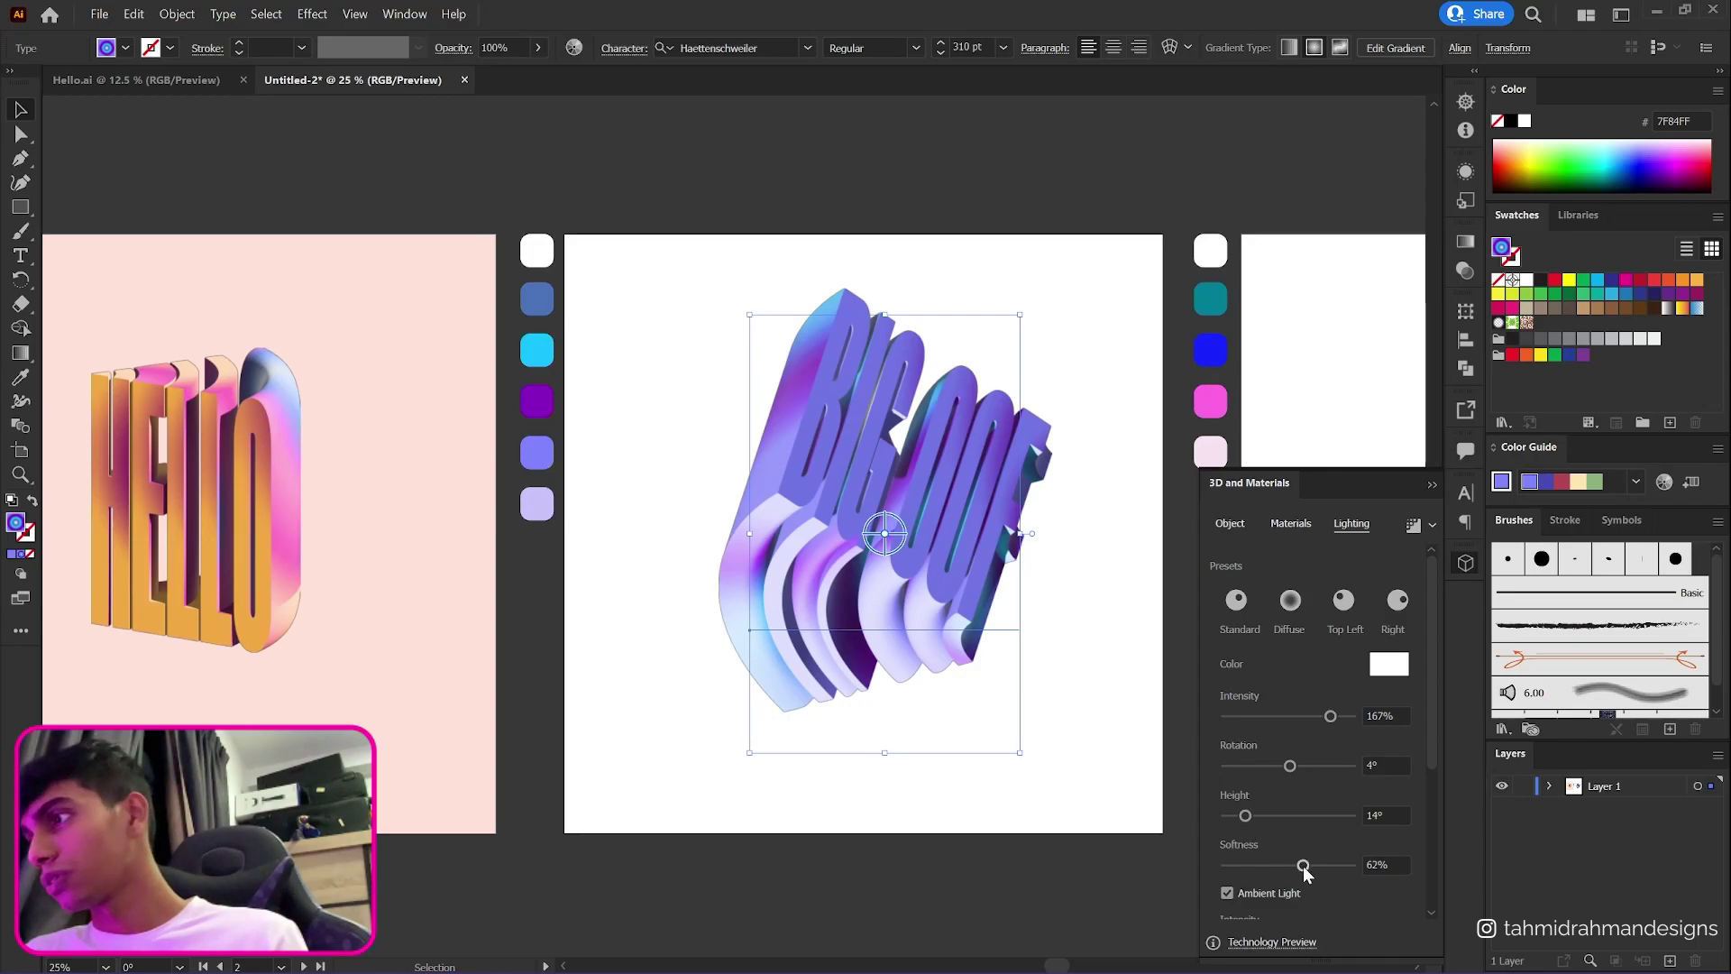
- Set the BIG OOF text's light softness to 63% and its ambient light intensity to 58%
left_click_drag(1303, 867, 1303, 868)
scroll(1417, 827, "down", 5)
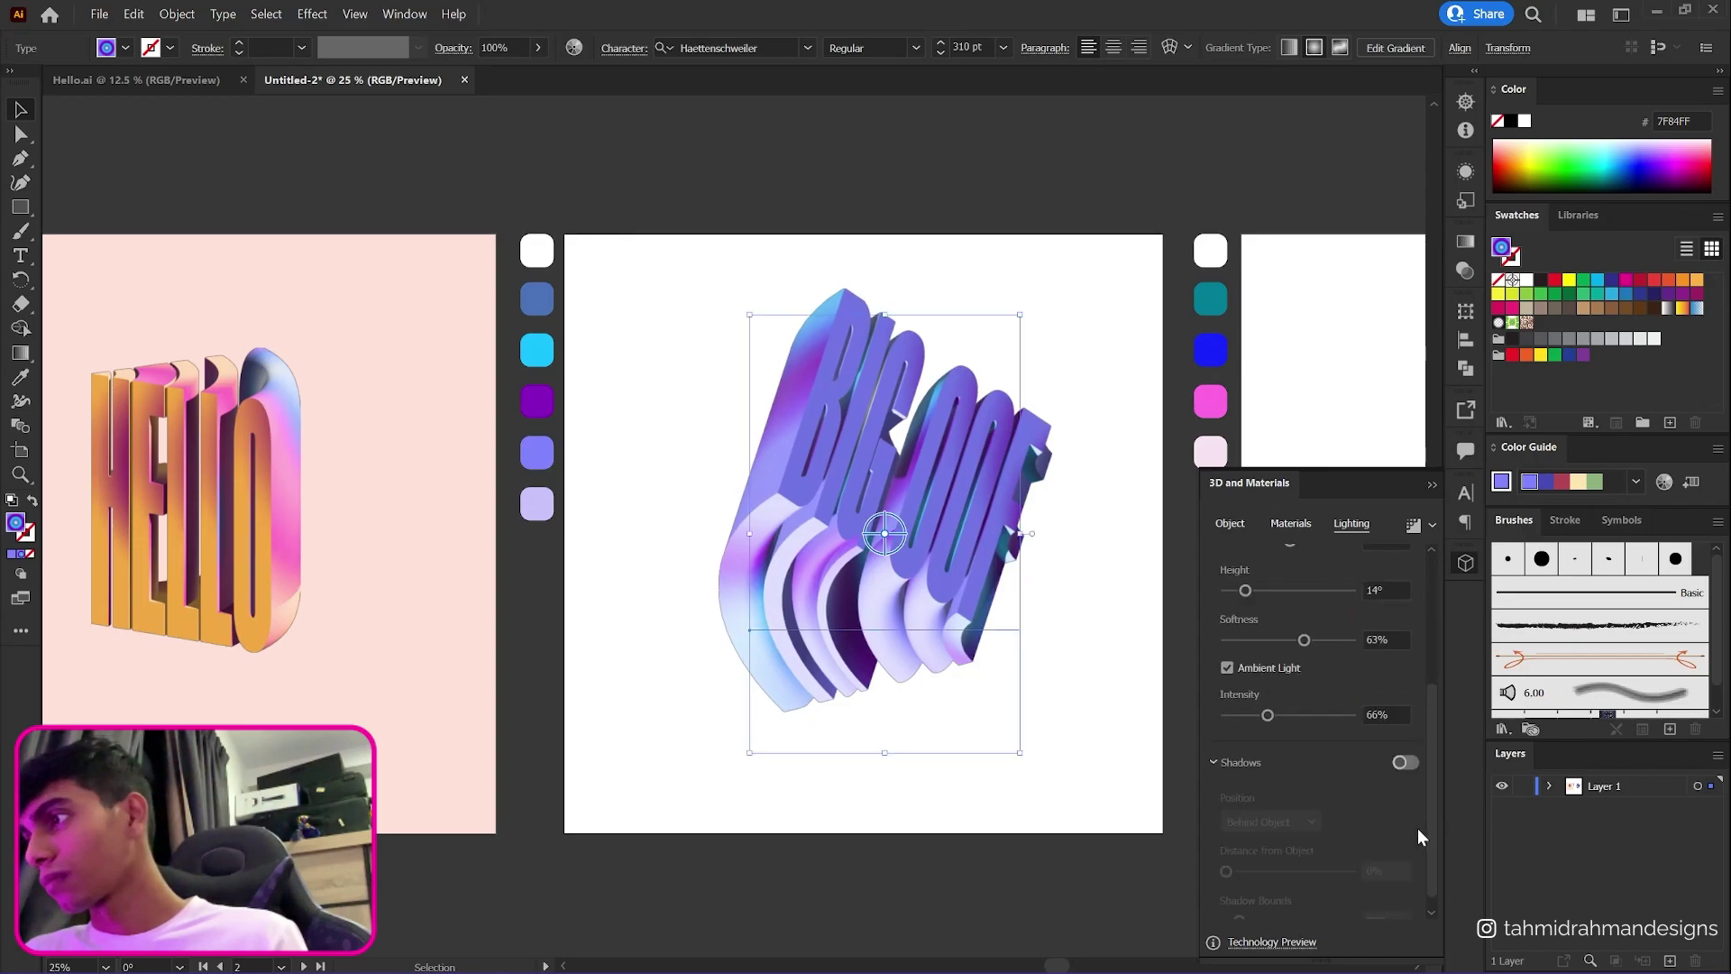
mouse_move(1272, 711)
left_mouse_down()
mouse_move(1291, 711)
mouse_move(1268, 714)
left_mouse_up()
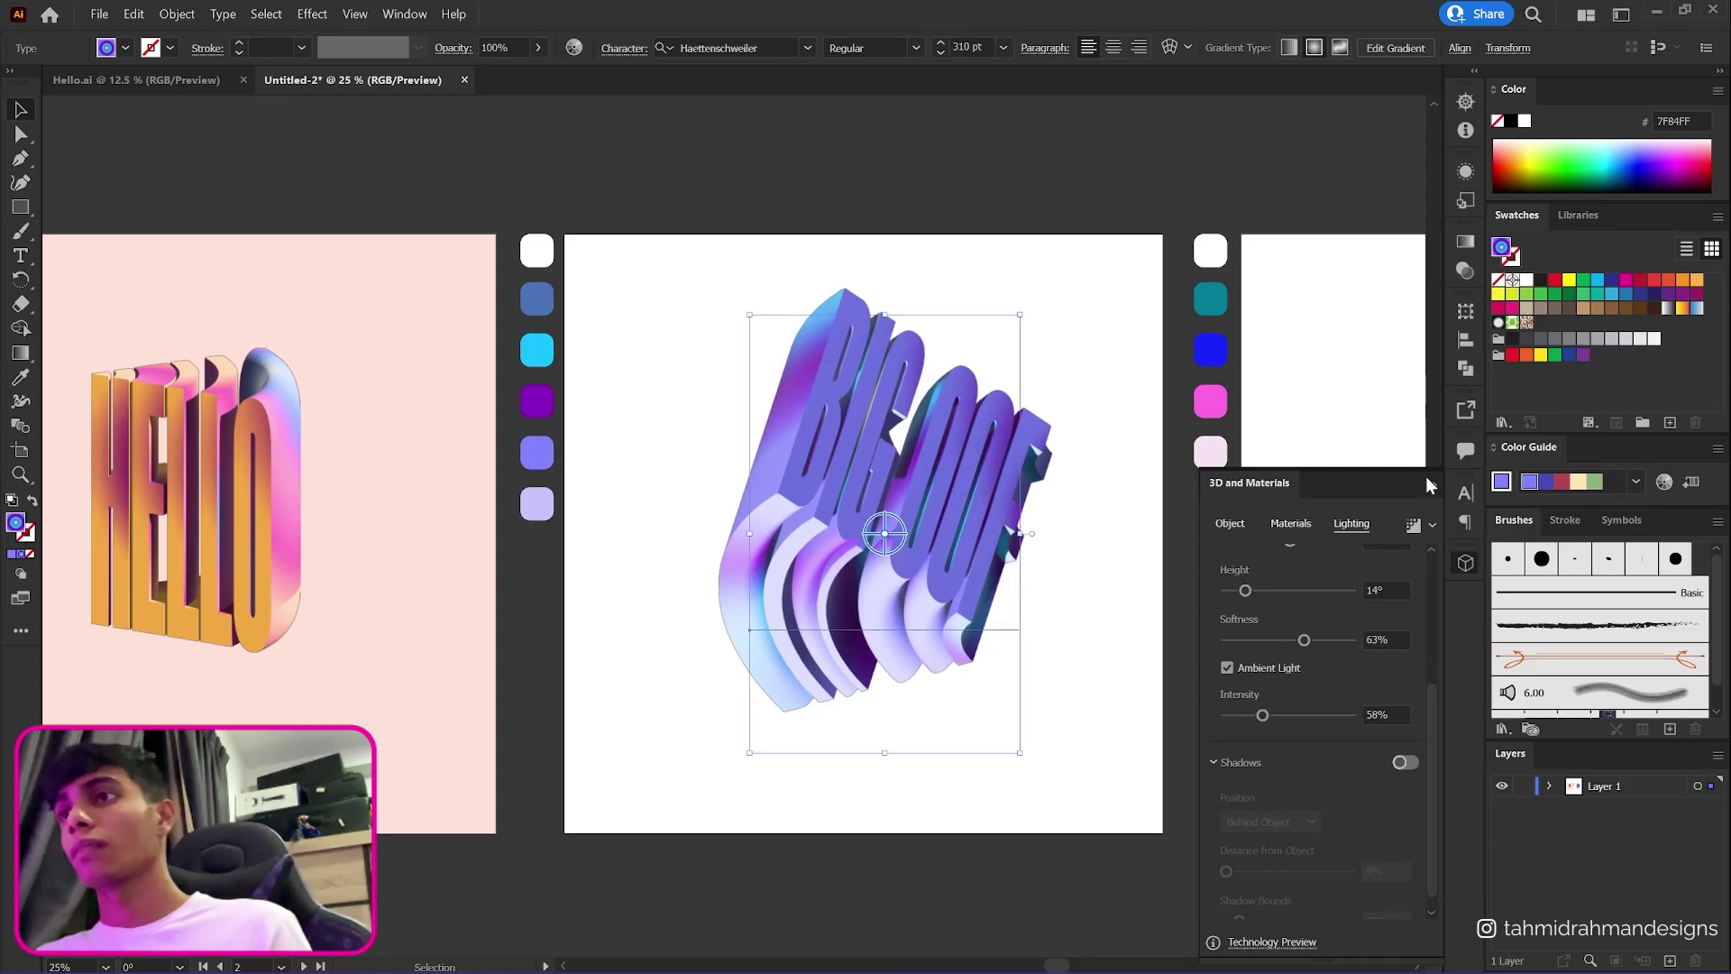
- Copy the HELLO artboard's background square onto the second artboard and recolour it with the pale lavender palette sample
left_click(332, 334)
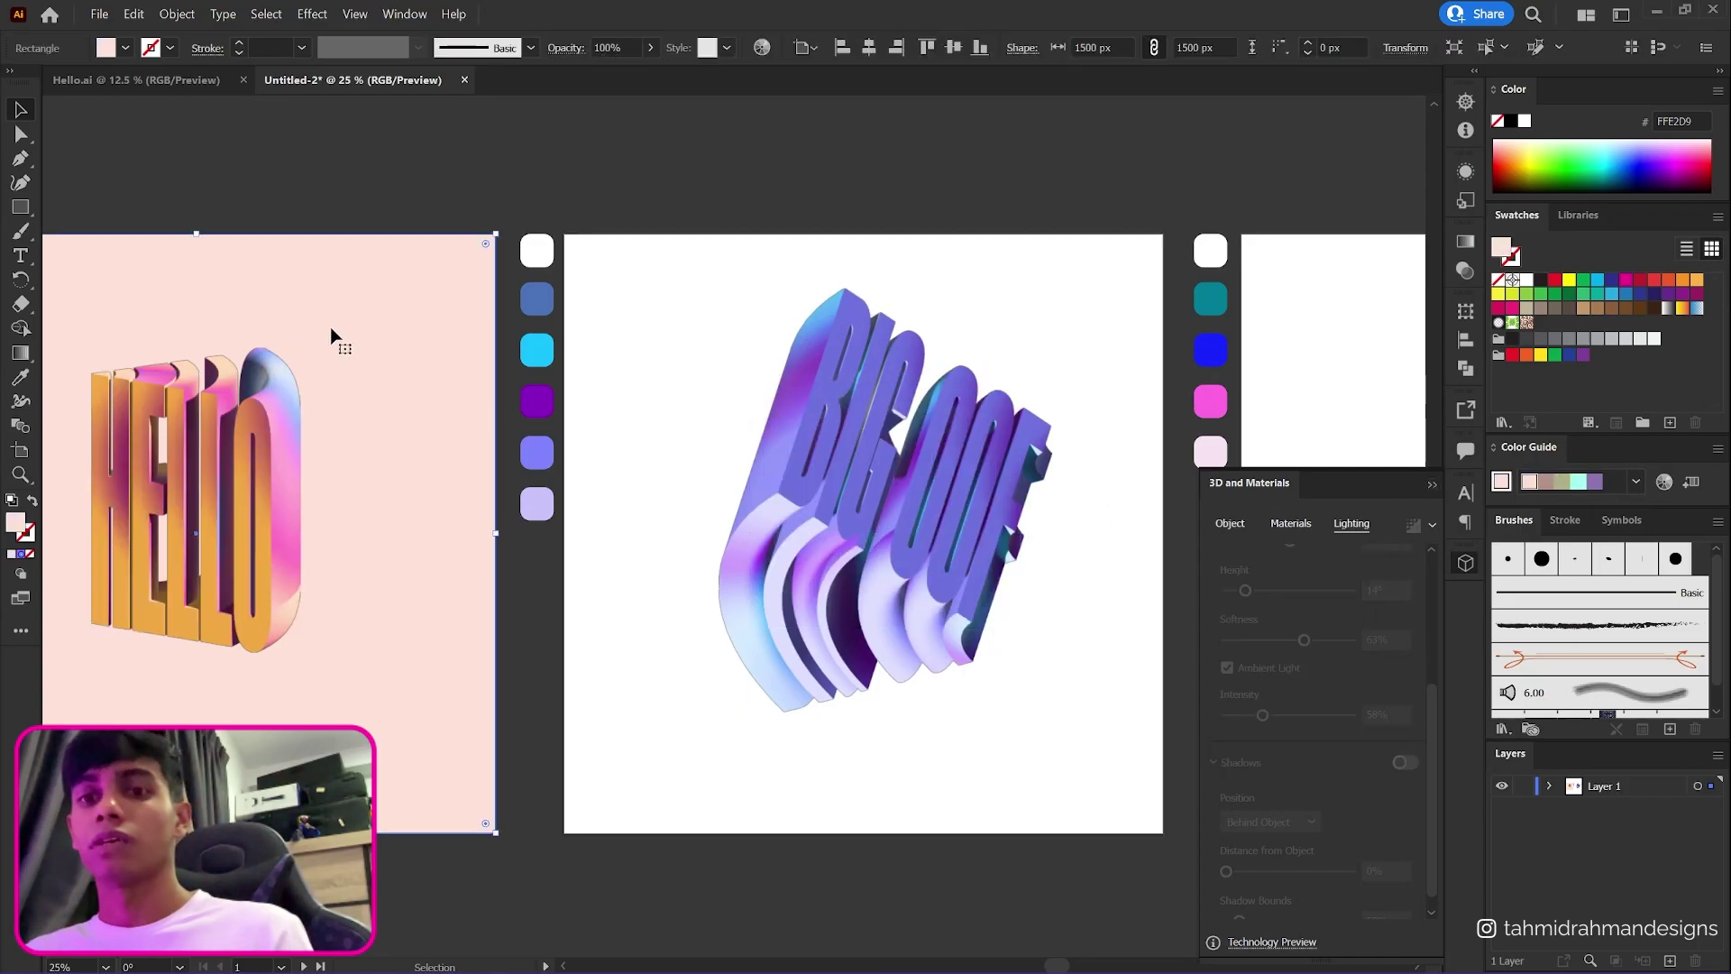
left_click_drag(332, 334, 1001, 347)
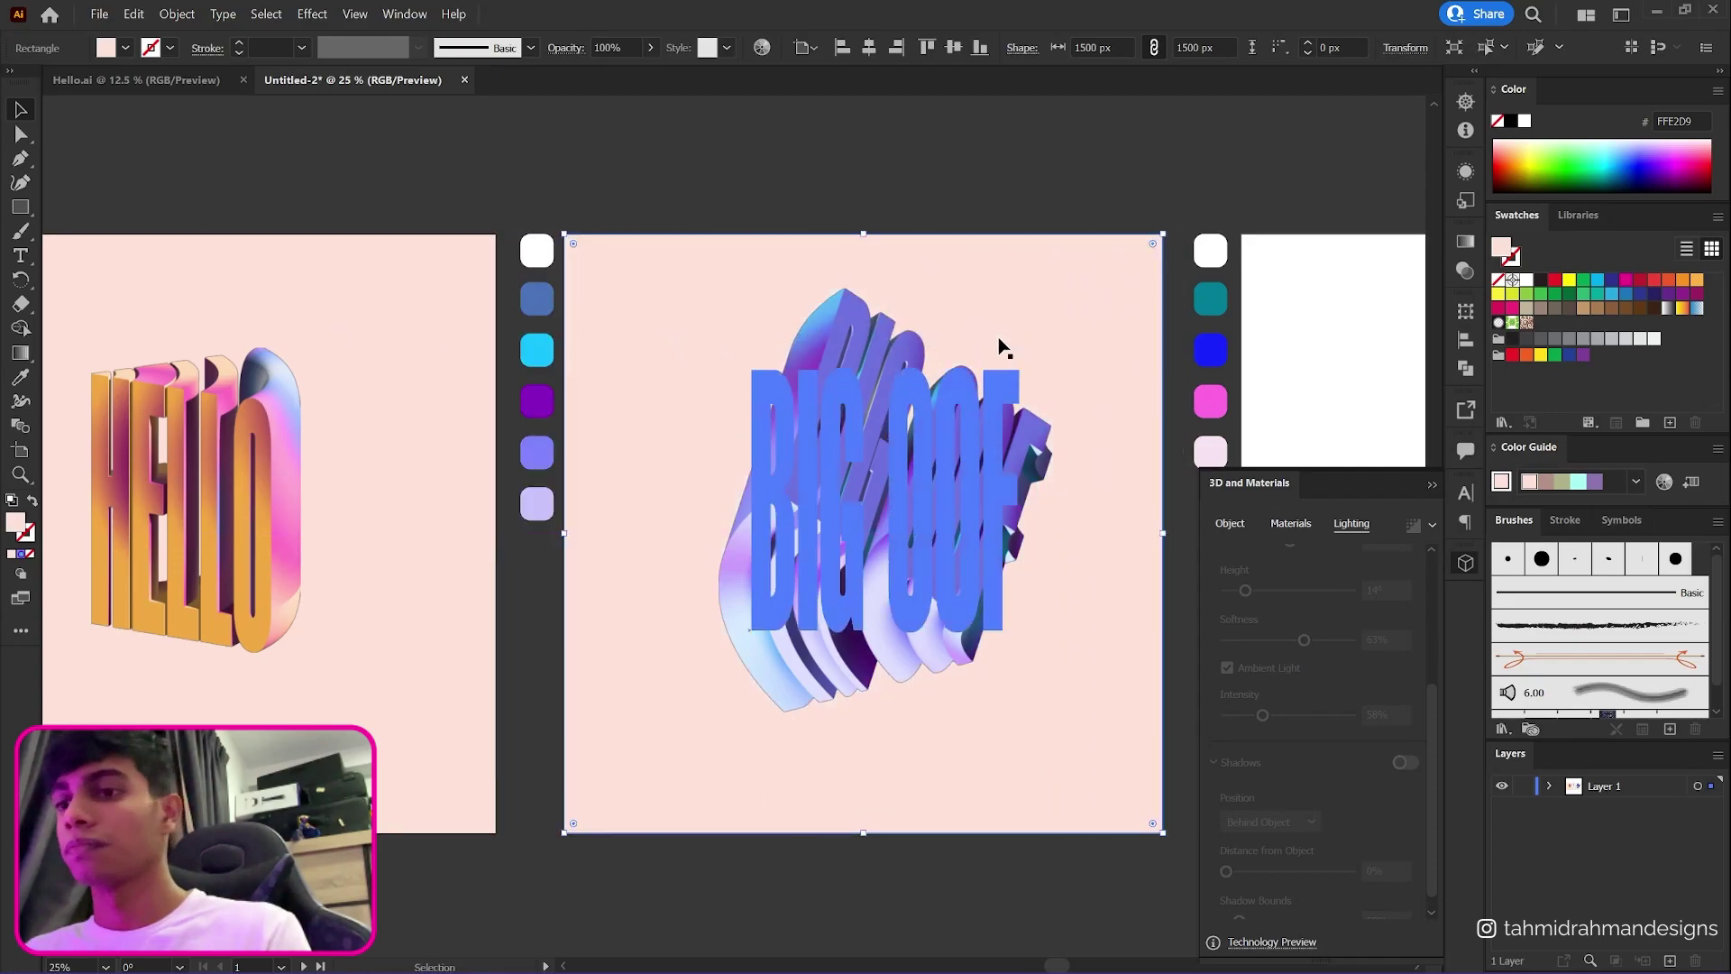
key("i")
left_click(537, 503)
left_click(16, 115)
left_click(714, 162)
left_click(795, 267)
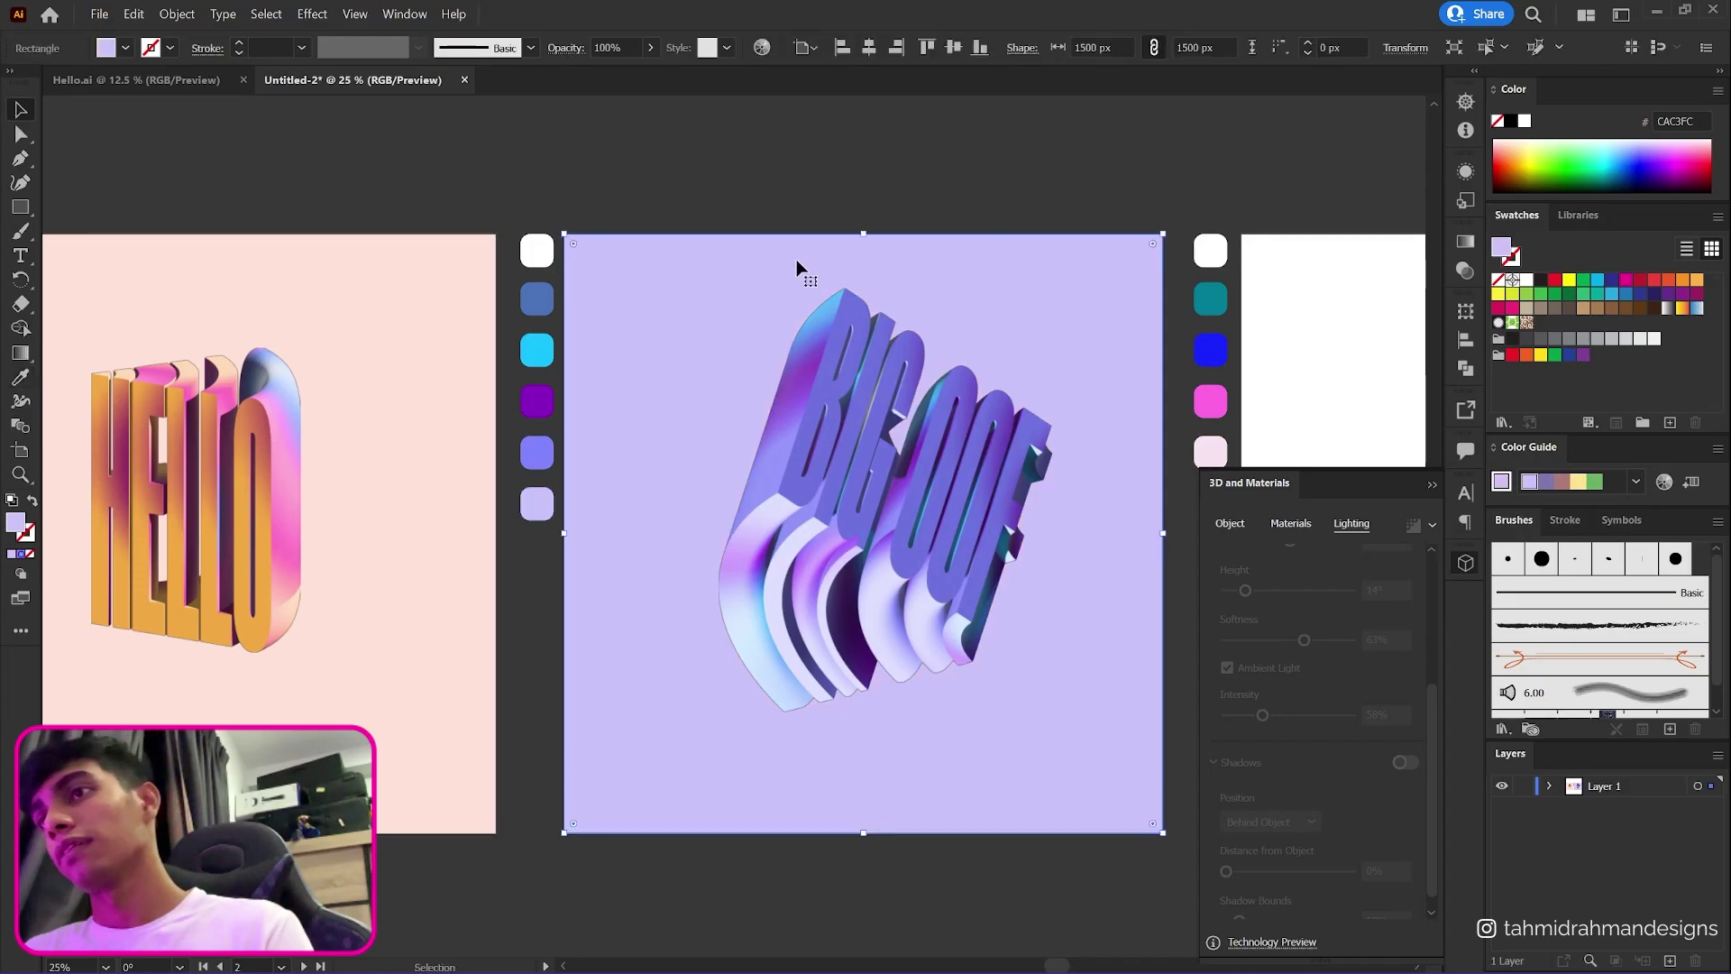
- Look through the material library and examine the BIG OOF text's base material properties
left_click(1290, 523)
scroll(1390, 640, "down", 3)
scroll(1389, 640, "down", 5)
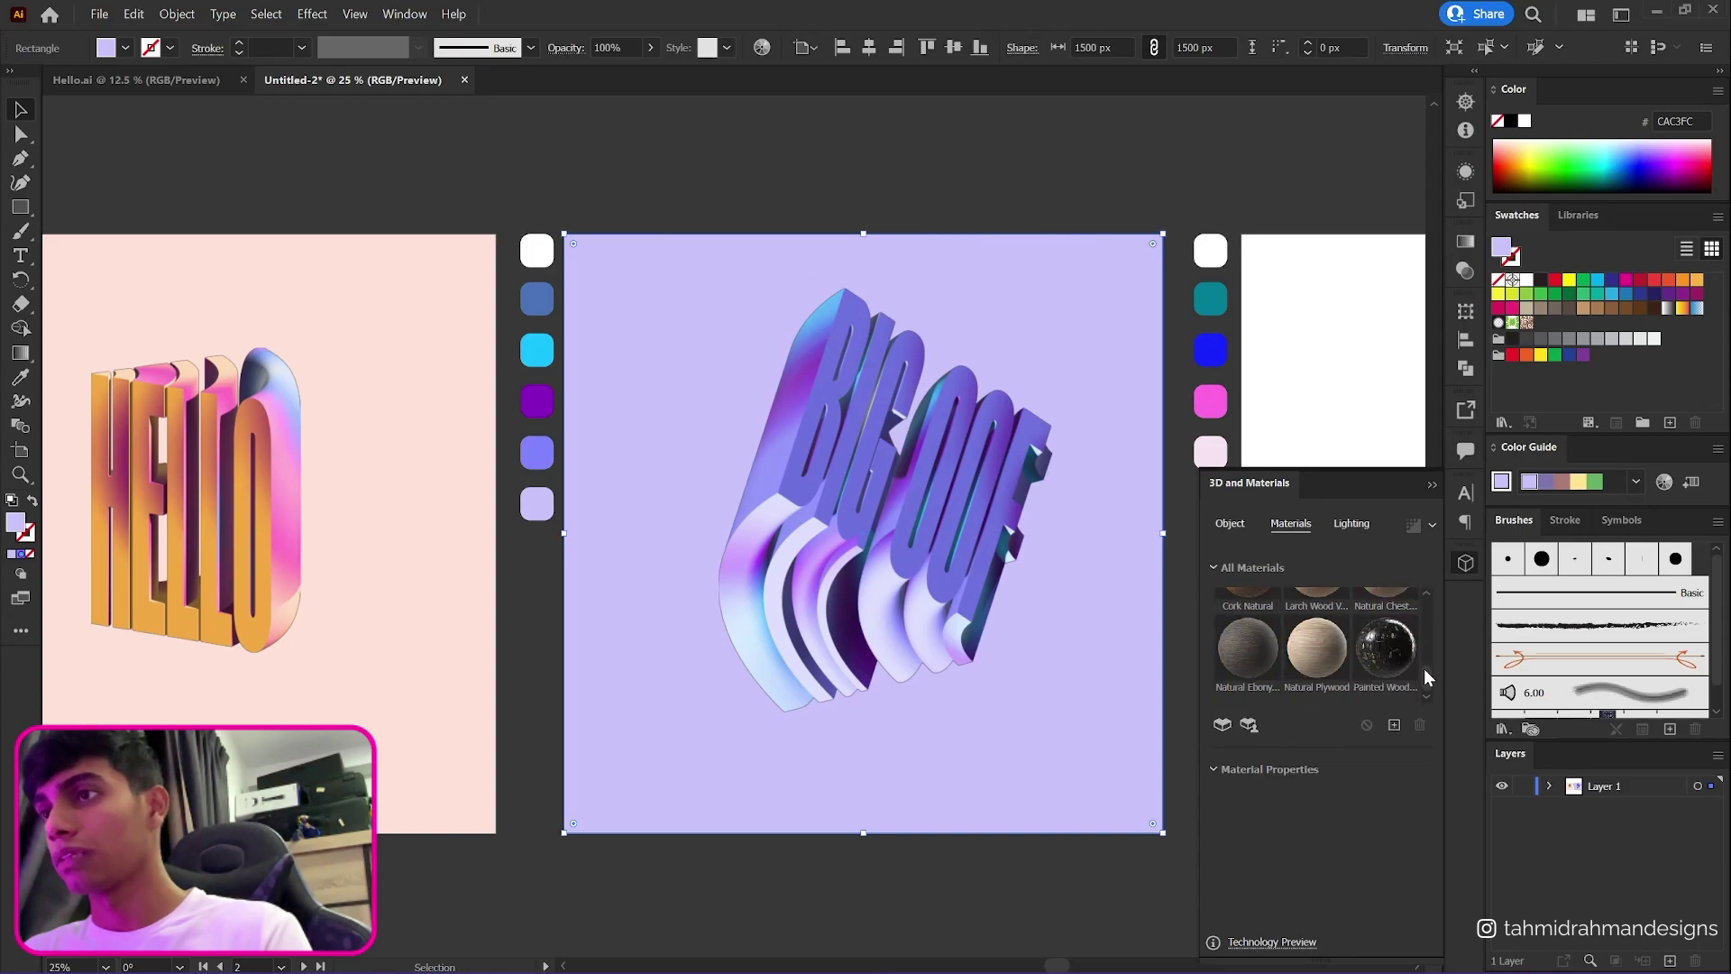
left_click(1221, 769)
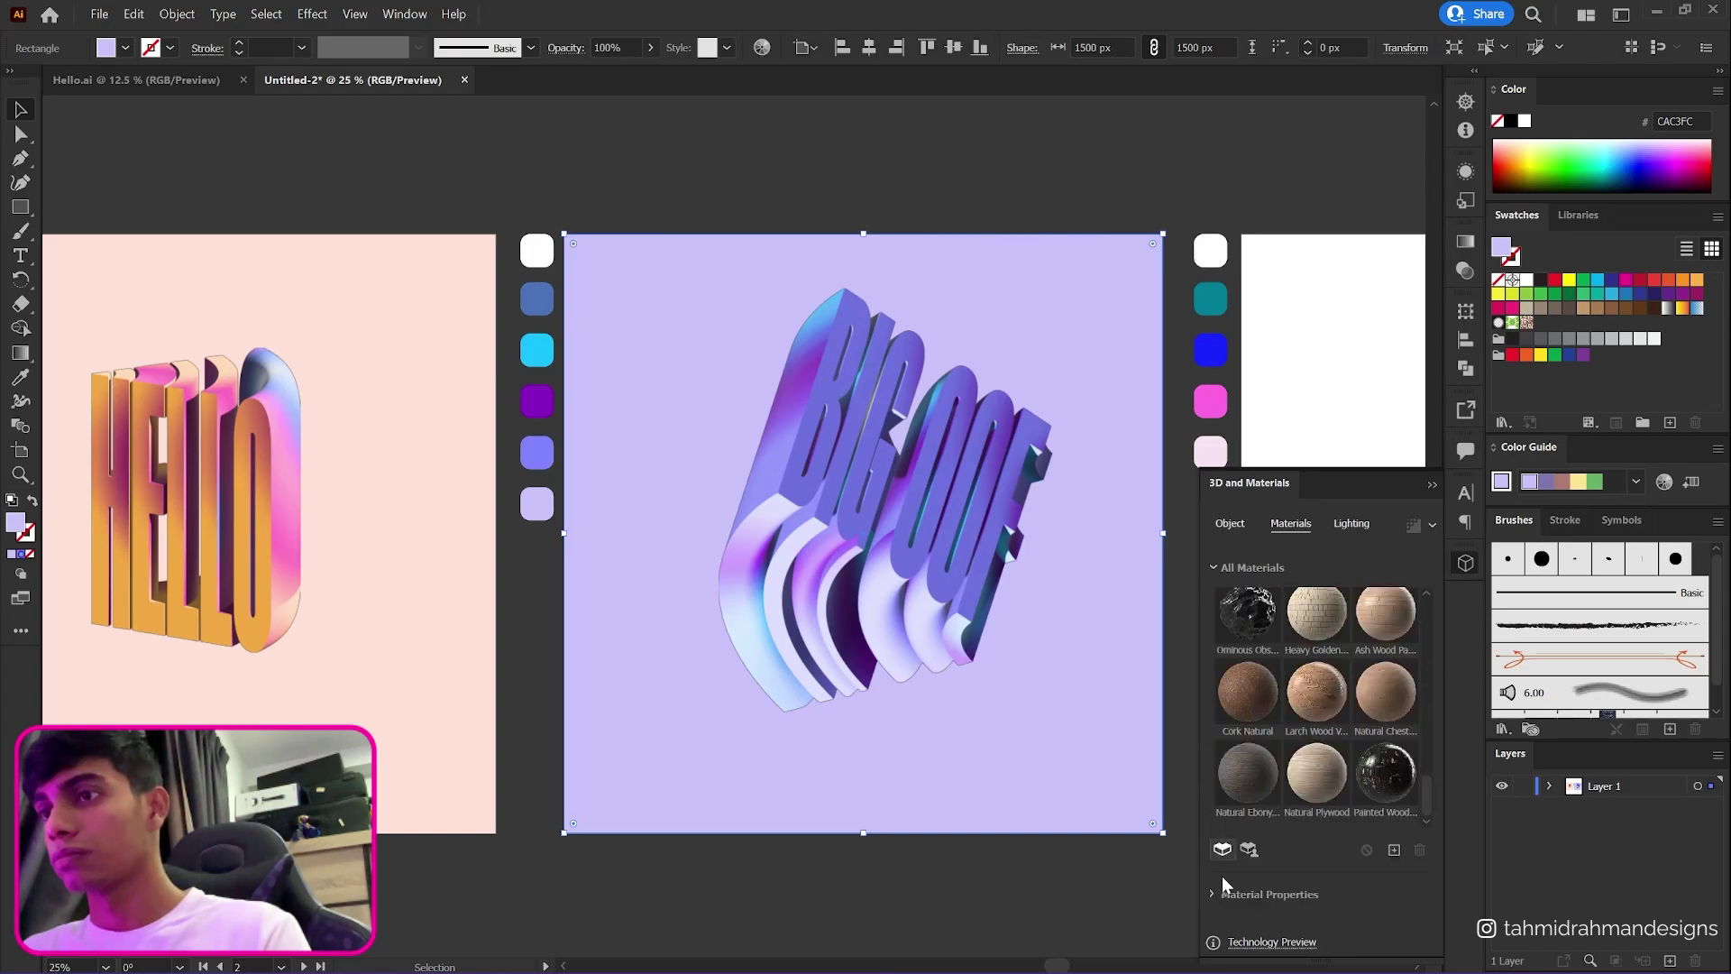
left_click(1214, 892)
left_click(844, 519)
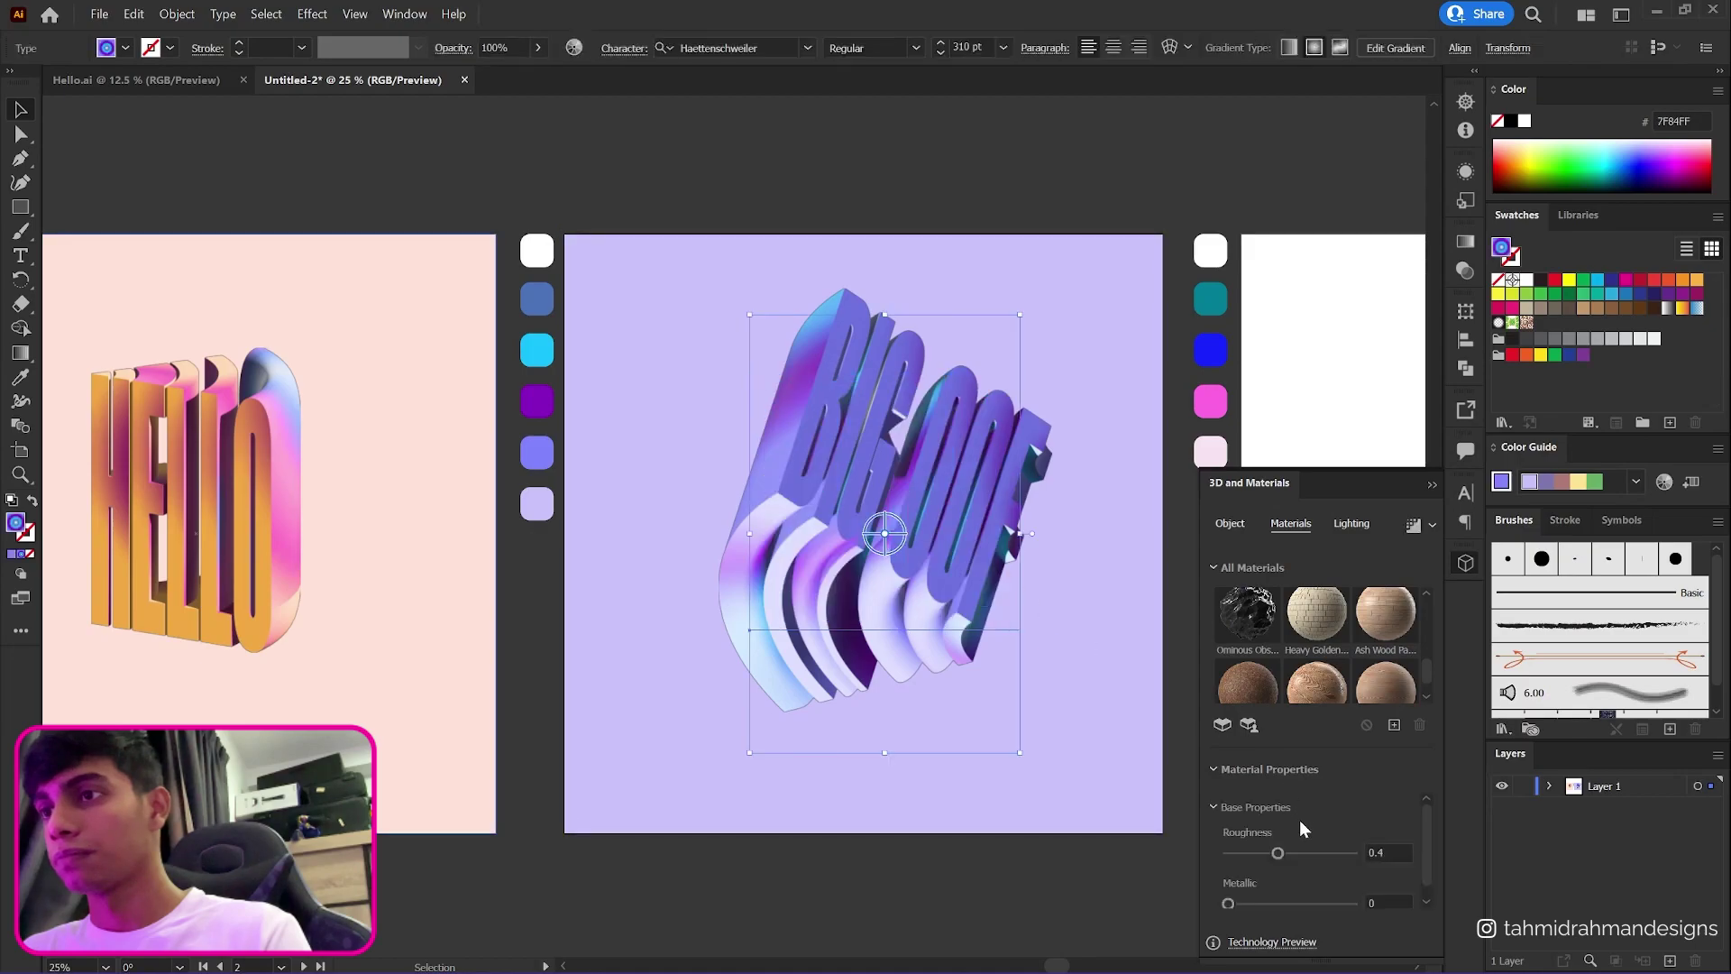
mouse_move(1228, 889)
left_mouse_down()
mouse_move(1329, 892)
mouse_move(1228, 891)
mouse_move(1283, 839)
left_mouse_up()
- Set the BIG OOF text's light intensity to 198% and deselect it
left_click(1352, 524)
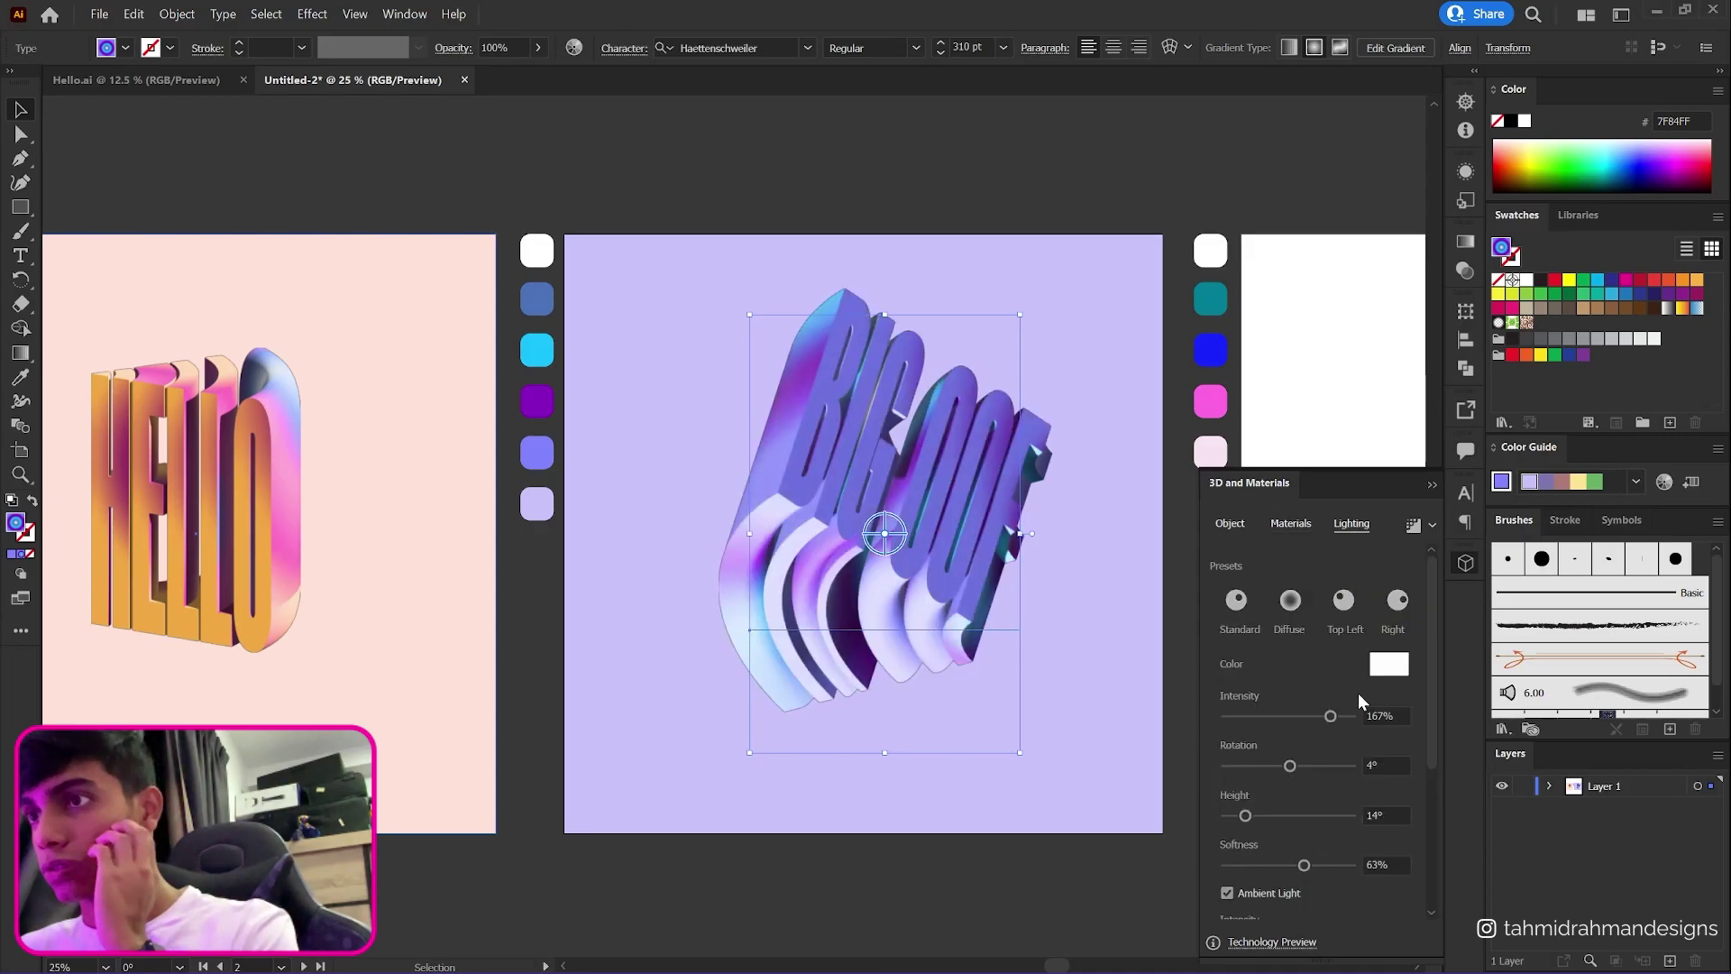
left_click_drag(1334, 716, 1349, 716)
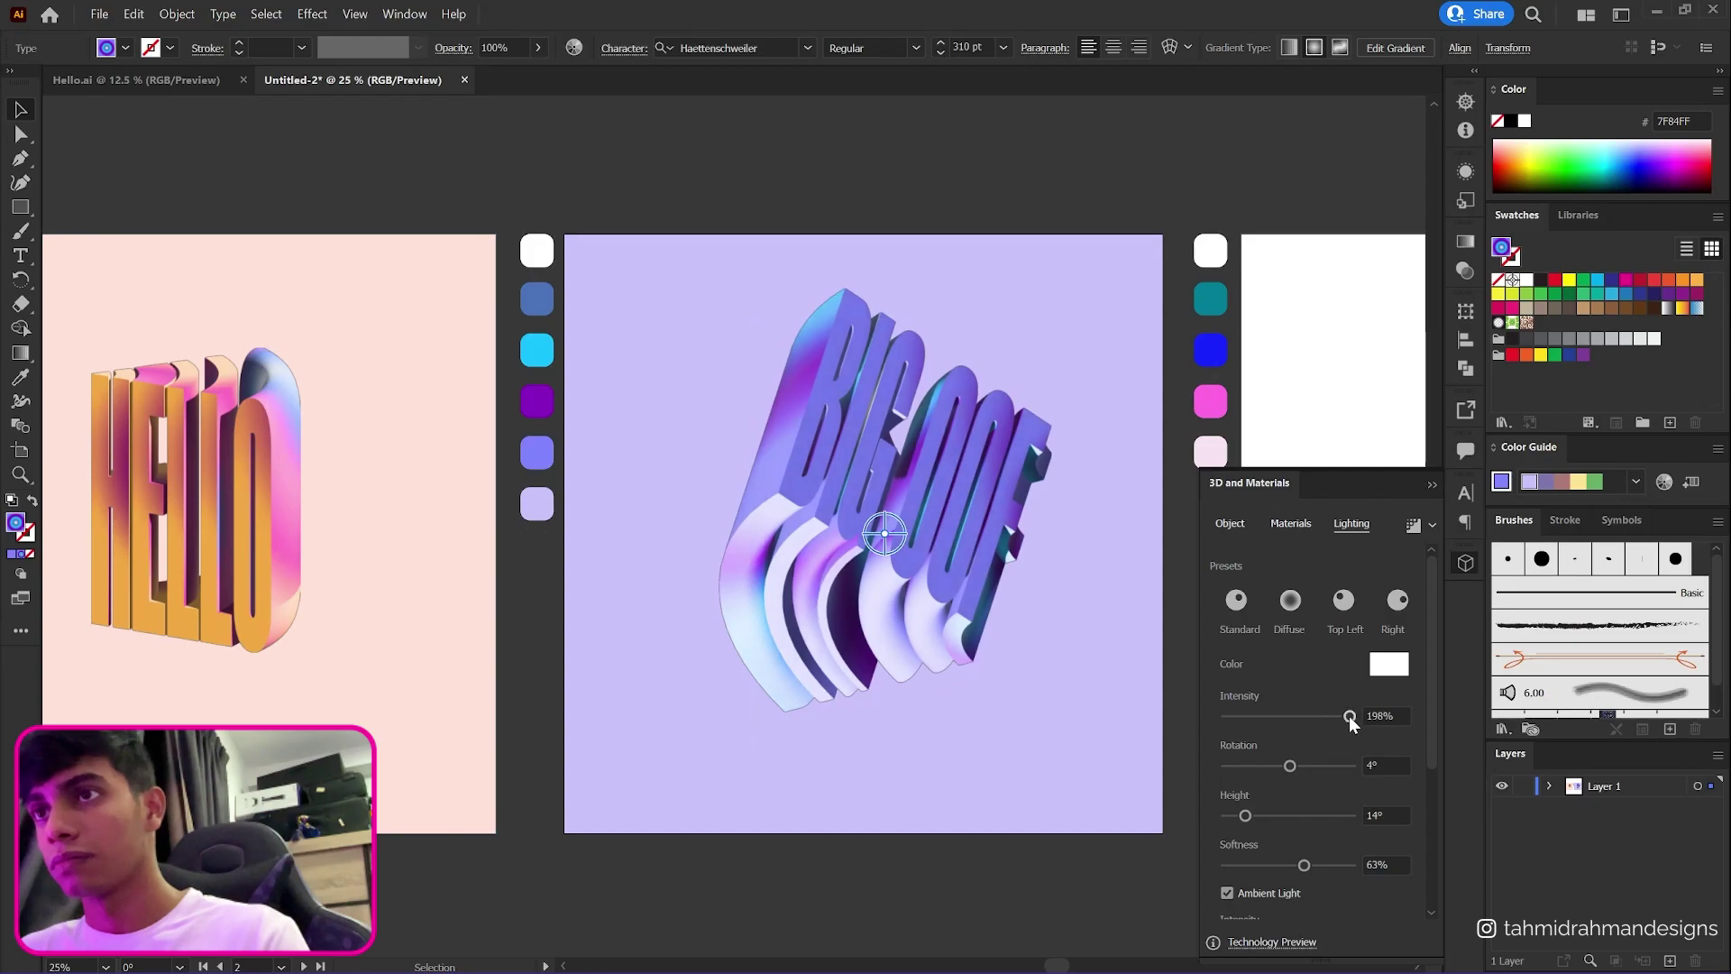
left_click(1431, 485)
left_click(1222, 538)
left_click_drag(1226, 540, 900, 486)
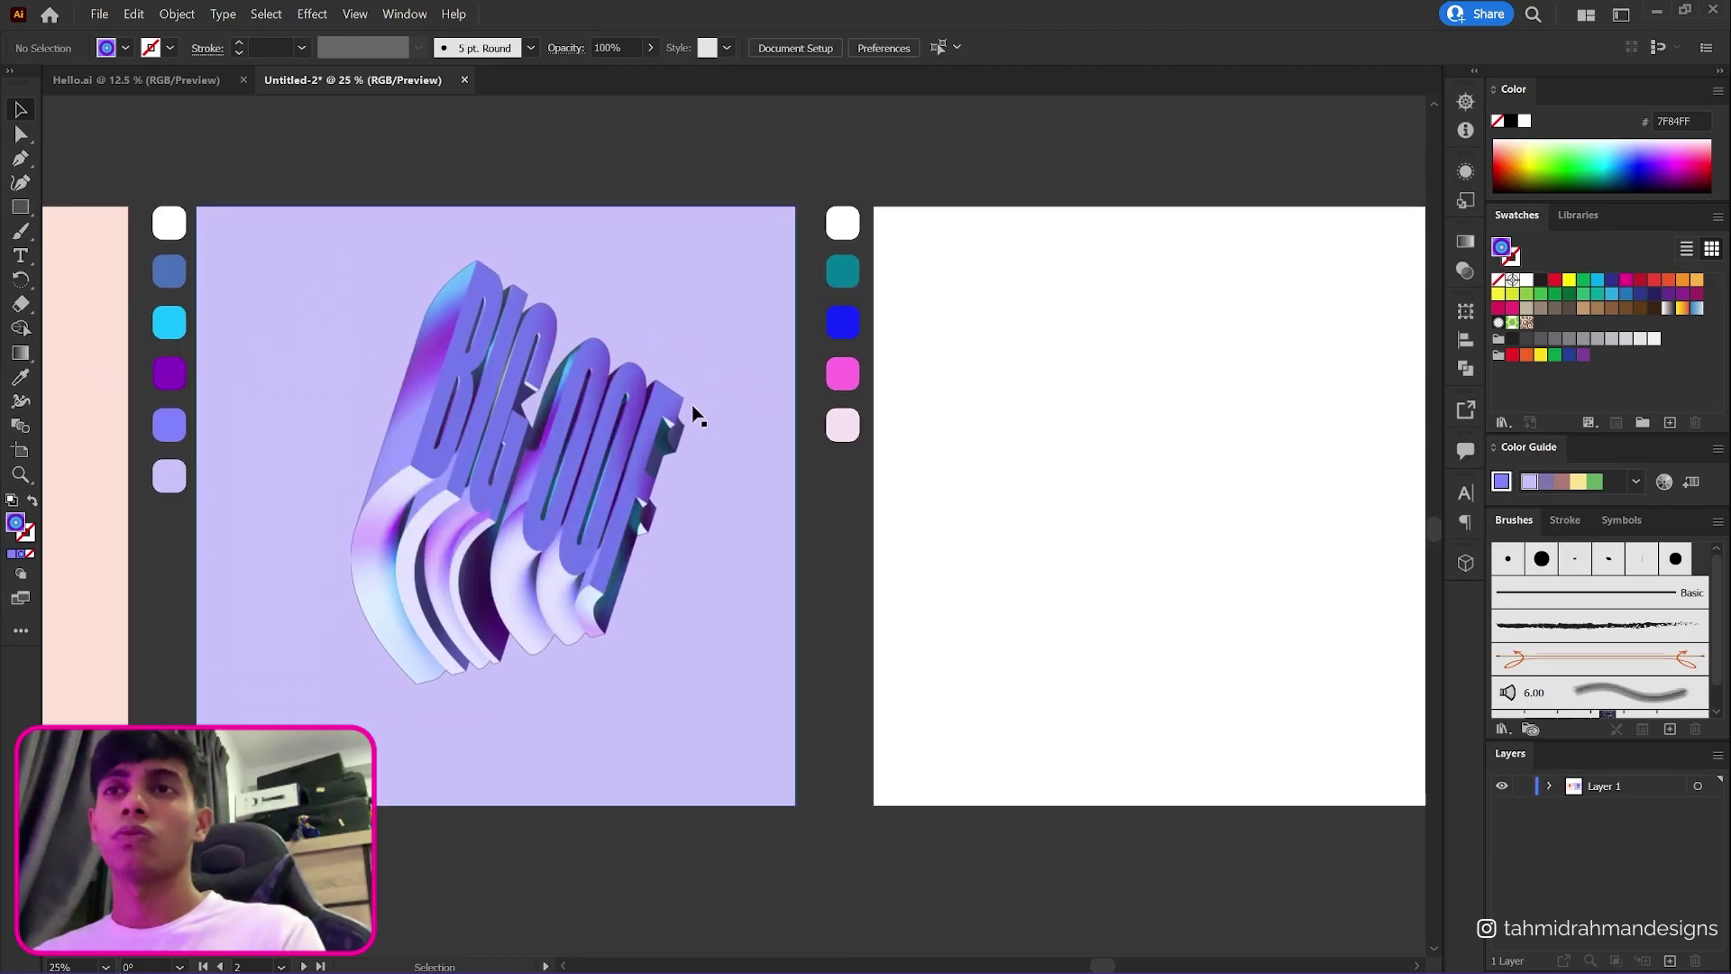
left_click(692, 413)
left_click_drag(683, 341, 1059, 487)
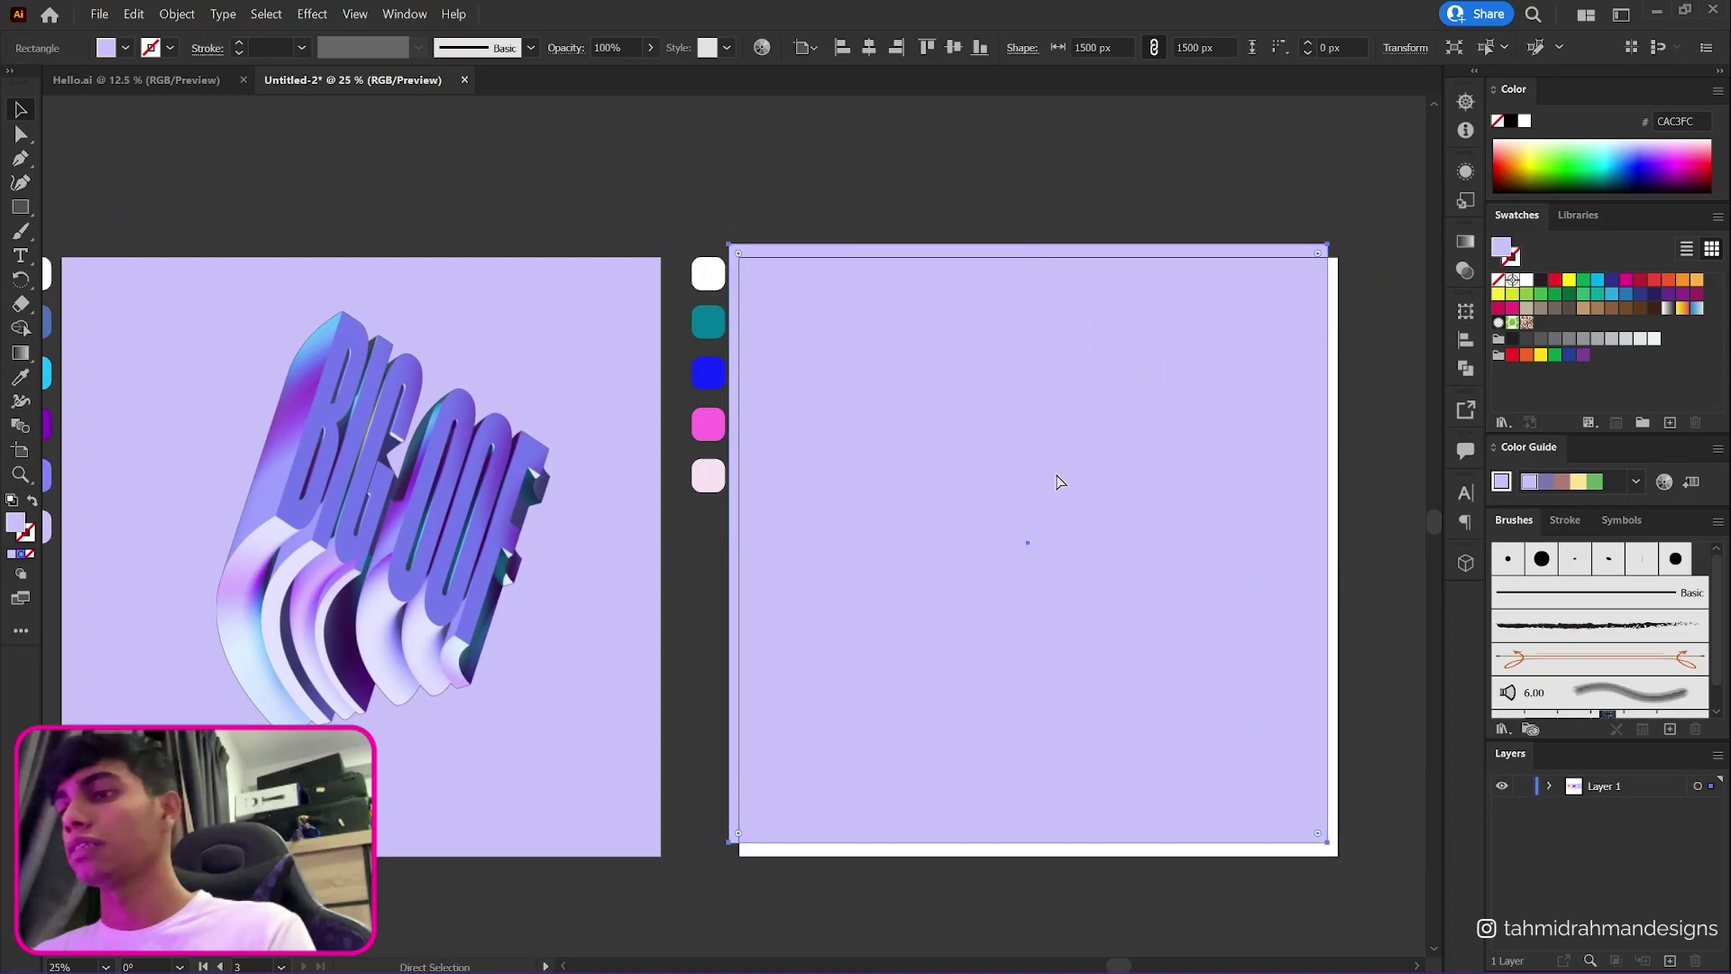
key("ctrl+z")
key("ctrl+z")
key("ctrl+z")
- Copy the BIG OOF text onto the third artboard and change the copy's wording to YEET
left_click_drag(688, 500, 1062, 519)
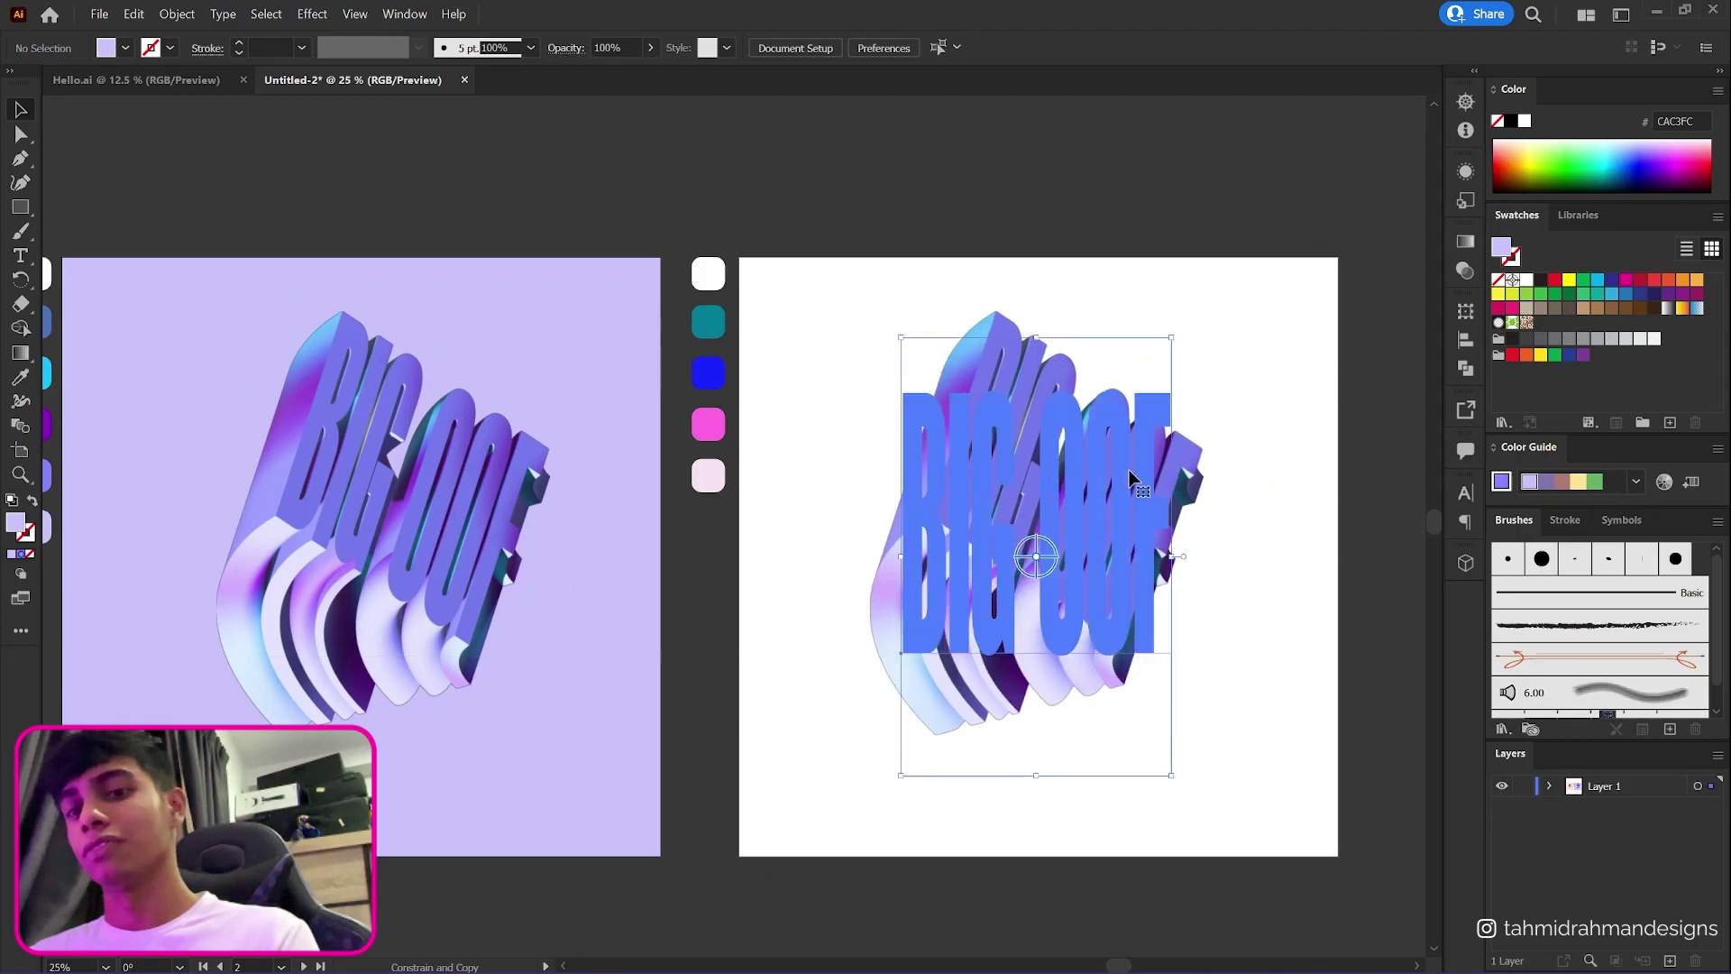
double_click(1087, 483)
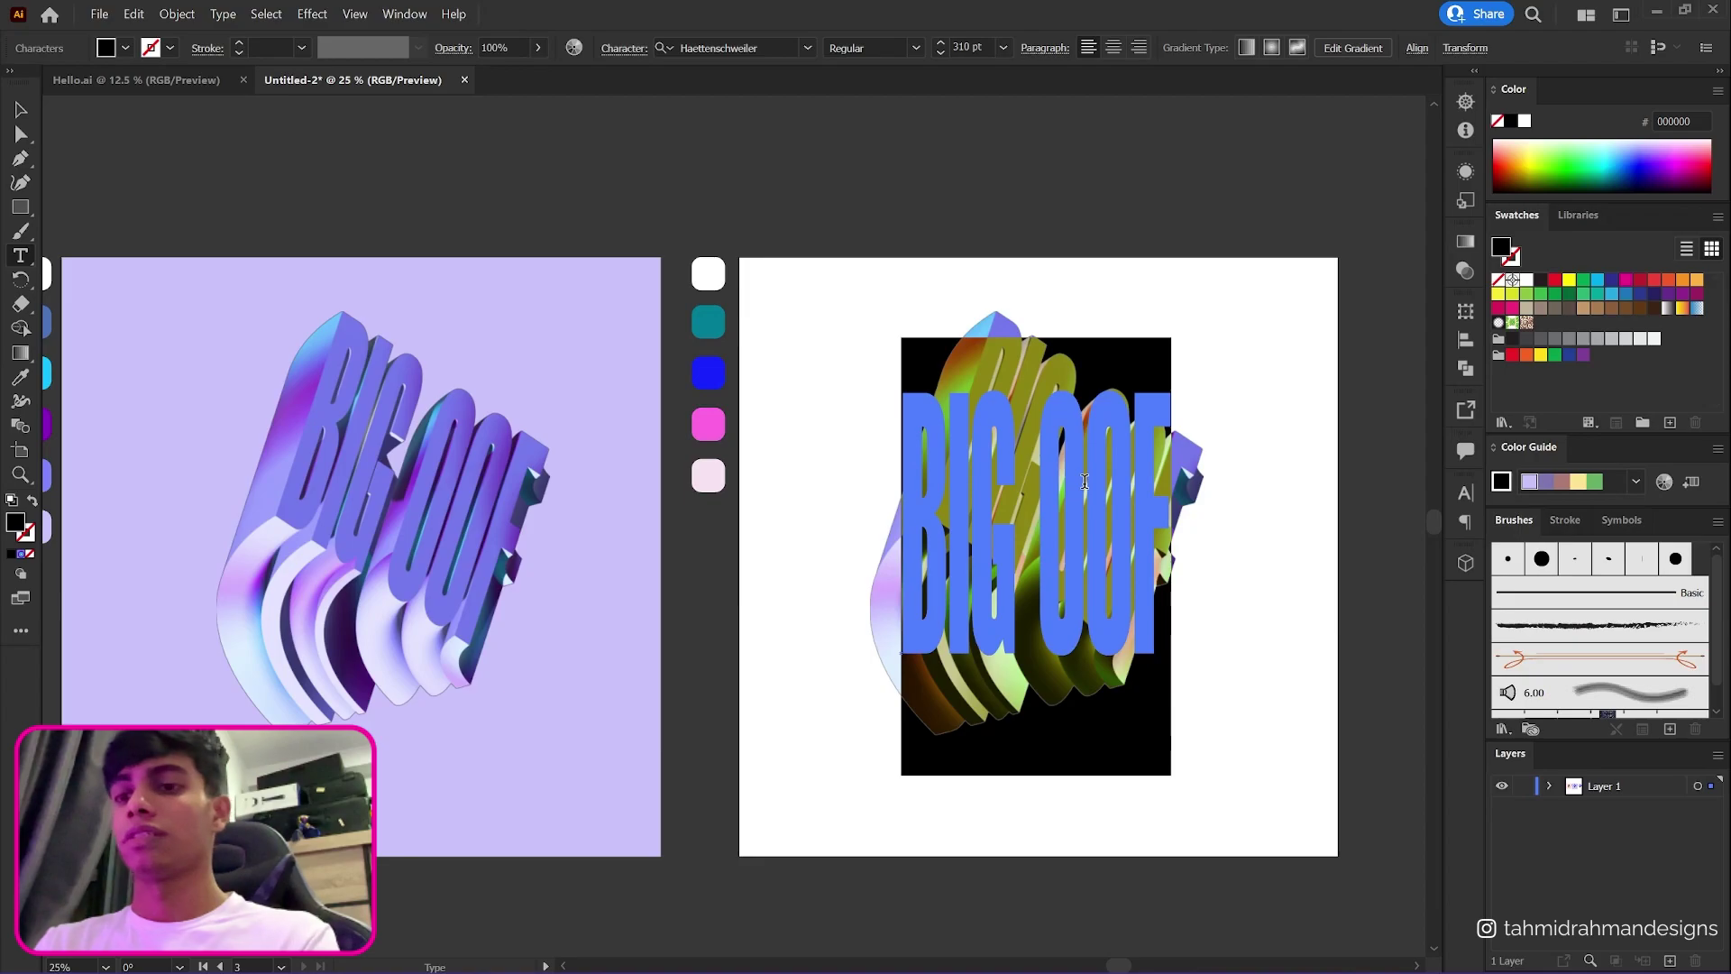
key("ctrl+a")
type("YEET")
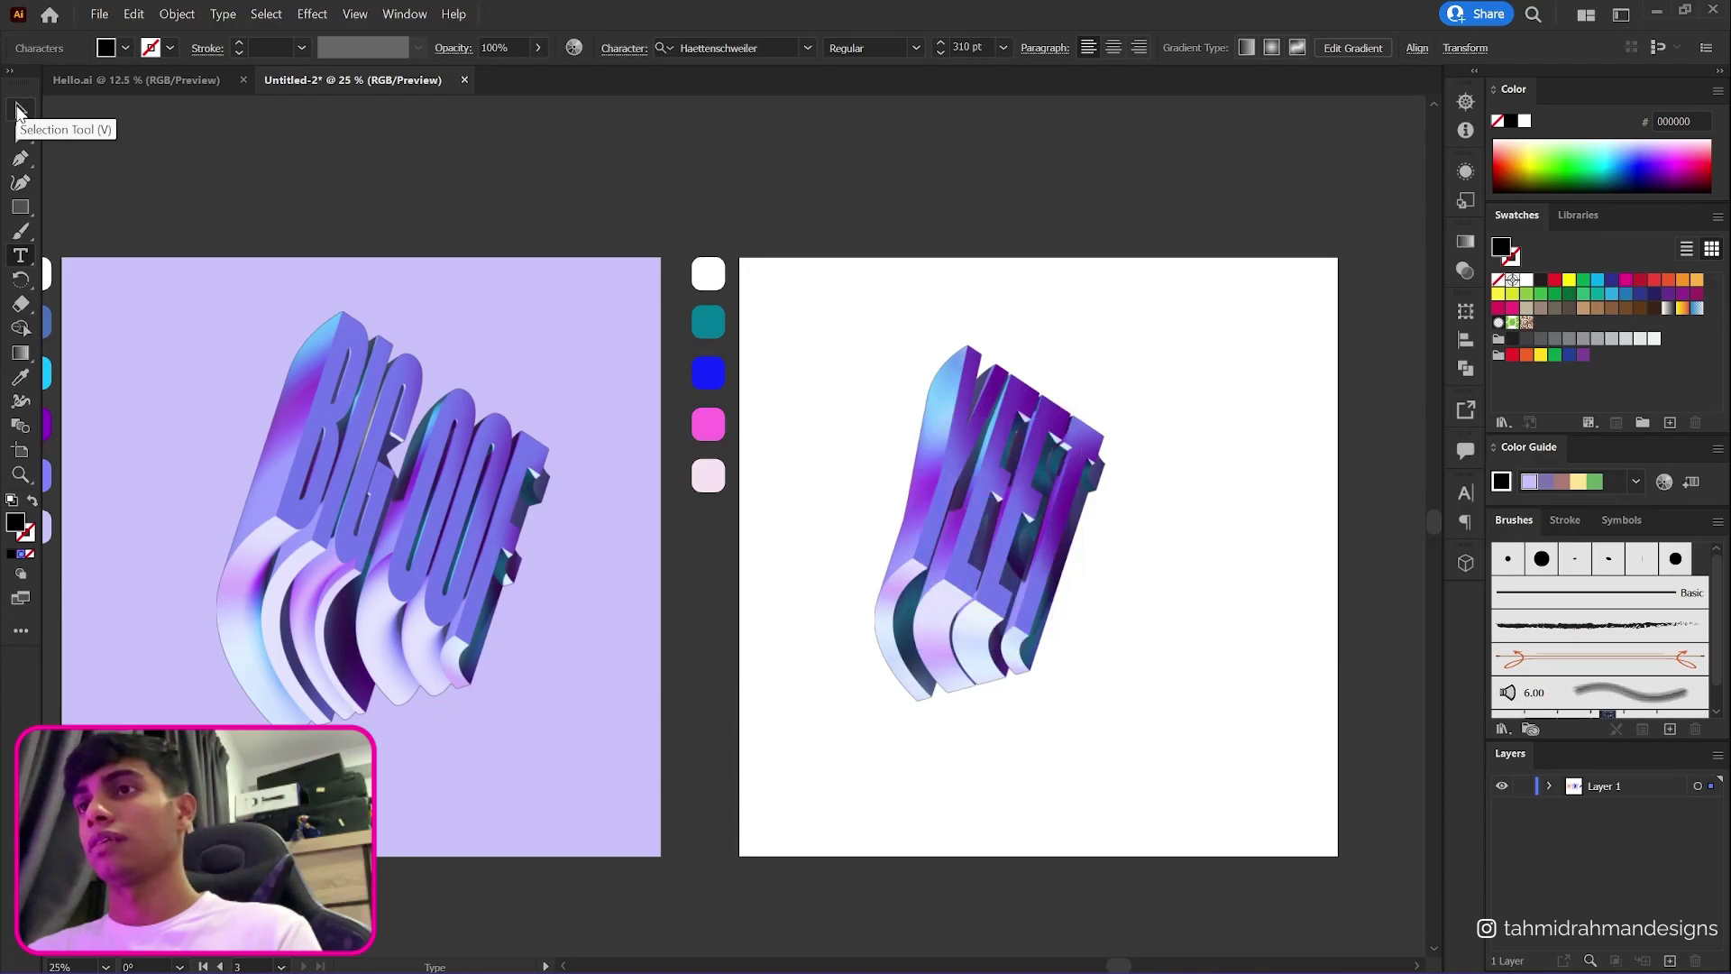
left_click(20, 110)
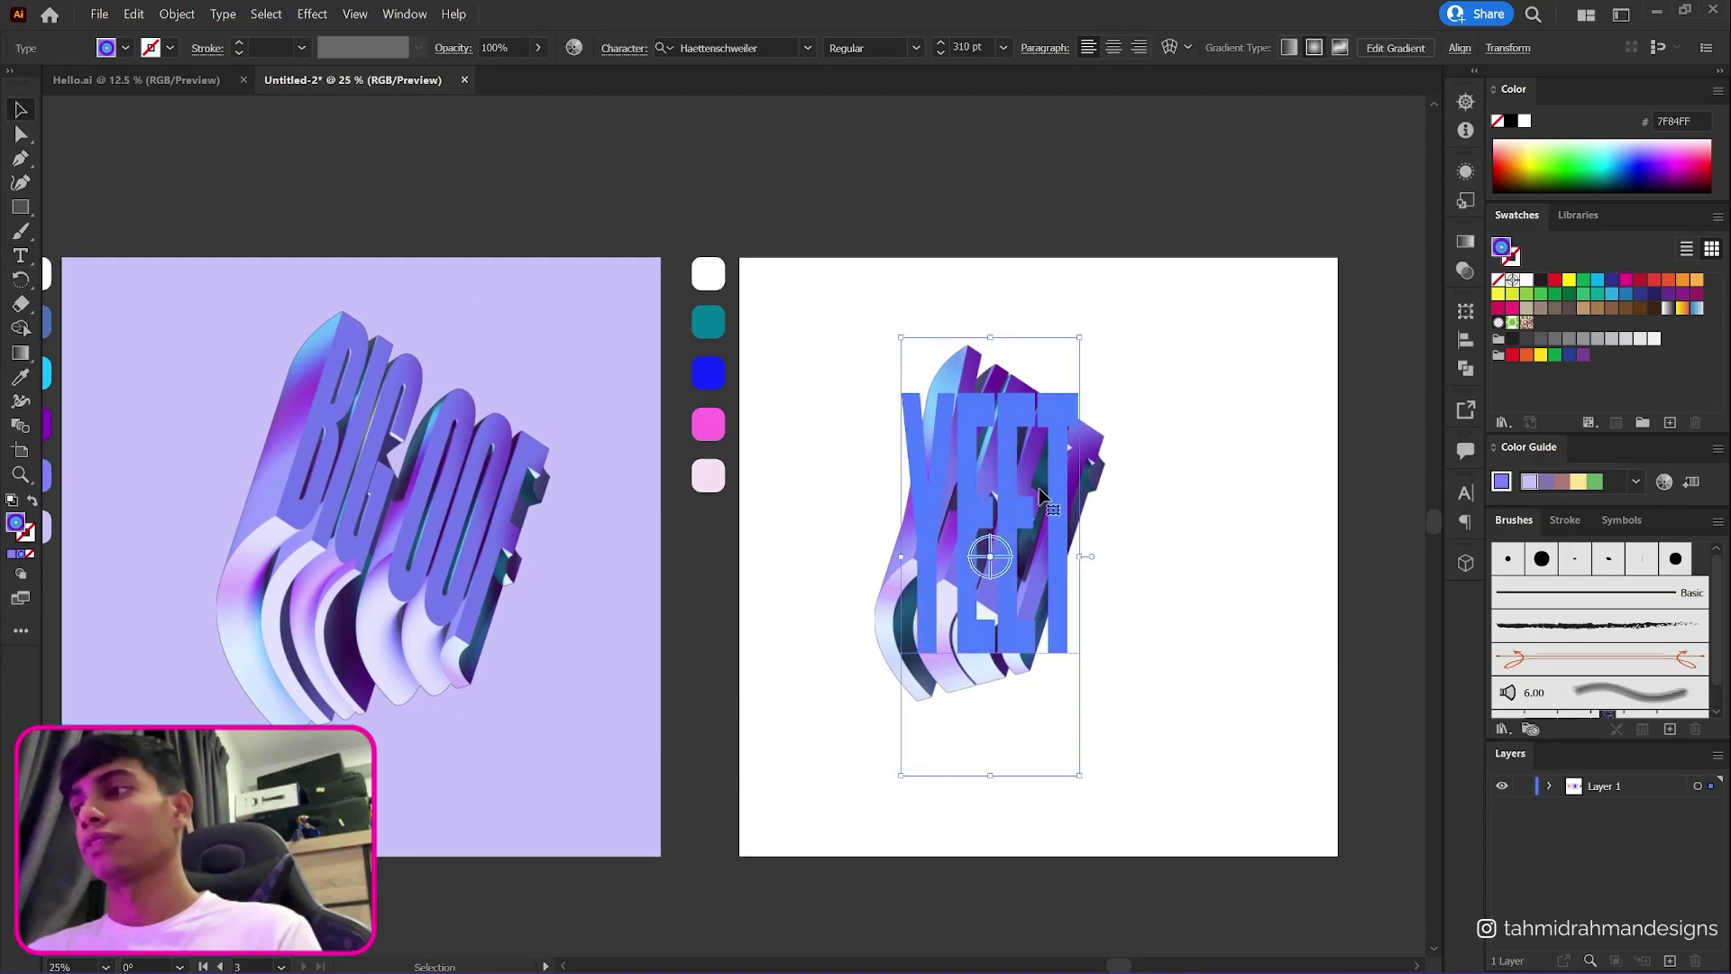
- Set the YEET text's revolve angle to 58° and its offset to 2 px
left_click(1175, 445)
left_click_drag(1161, 449, 1096, 444)
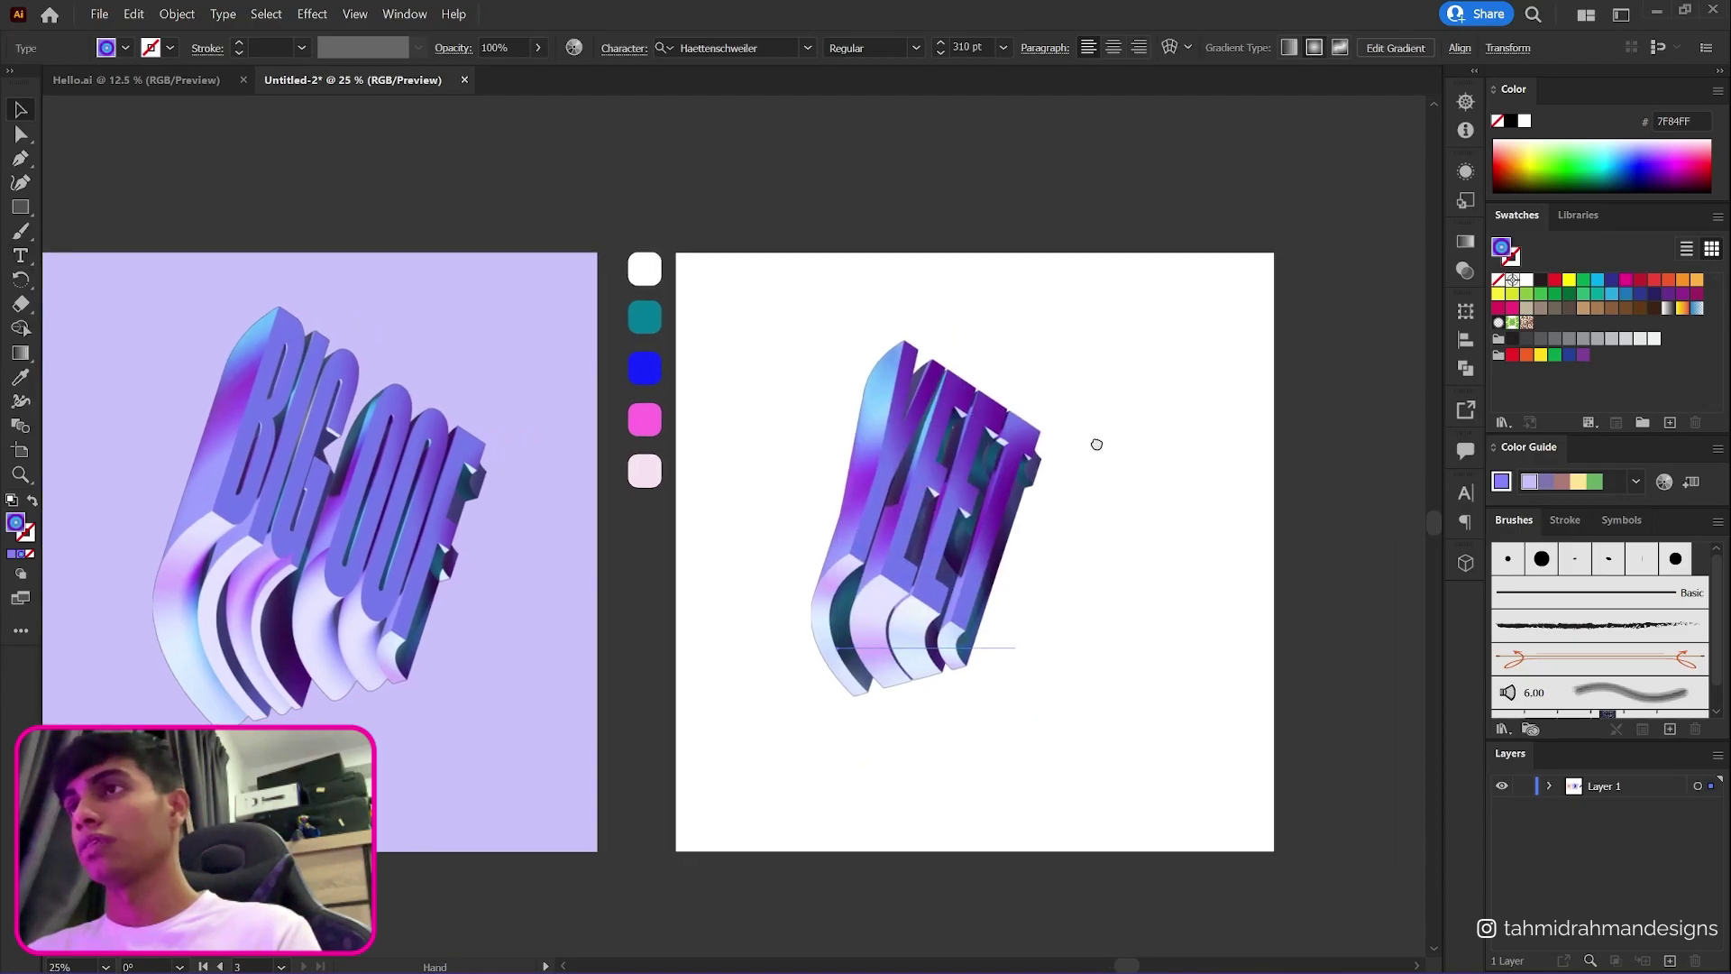
left_click(1461, 557)
left_click(1228, 524)
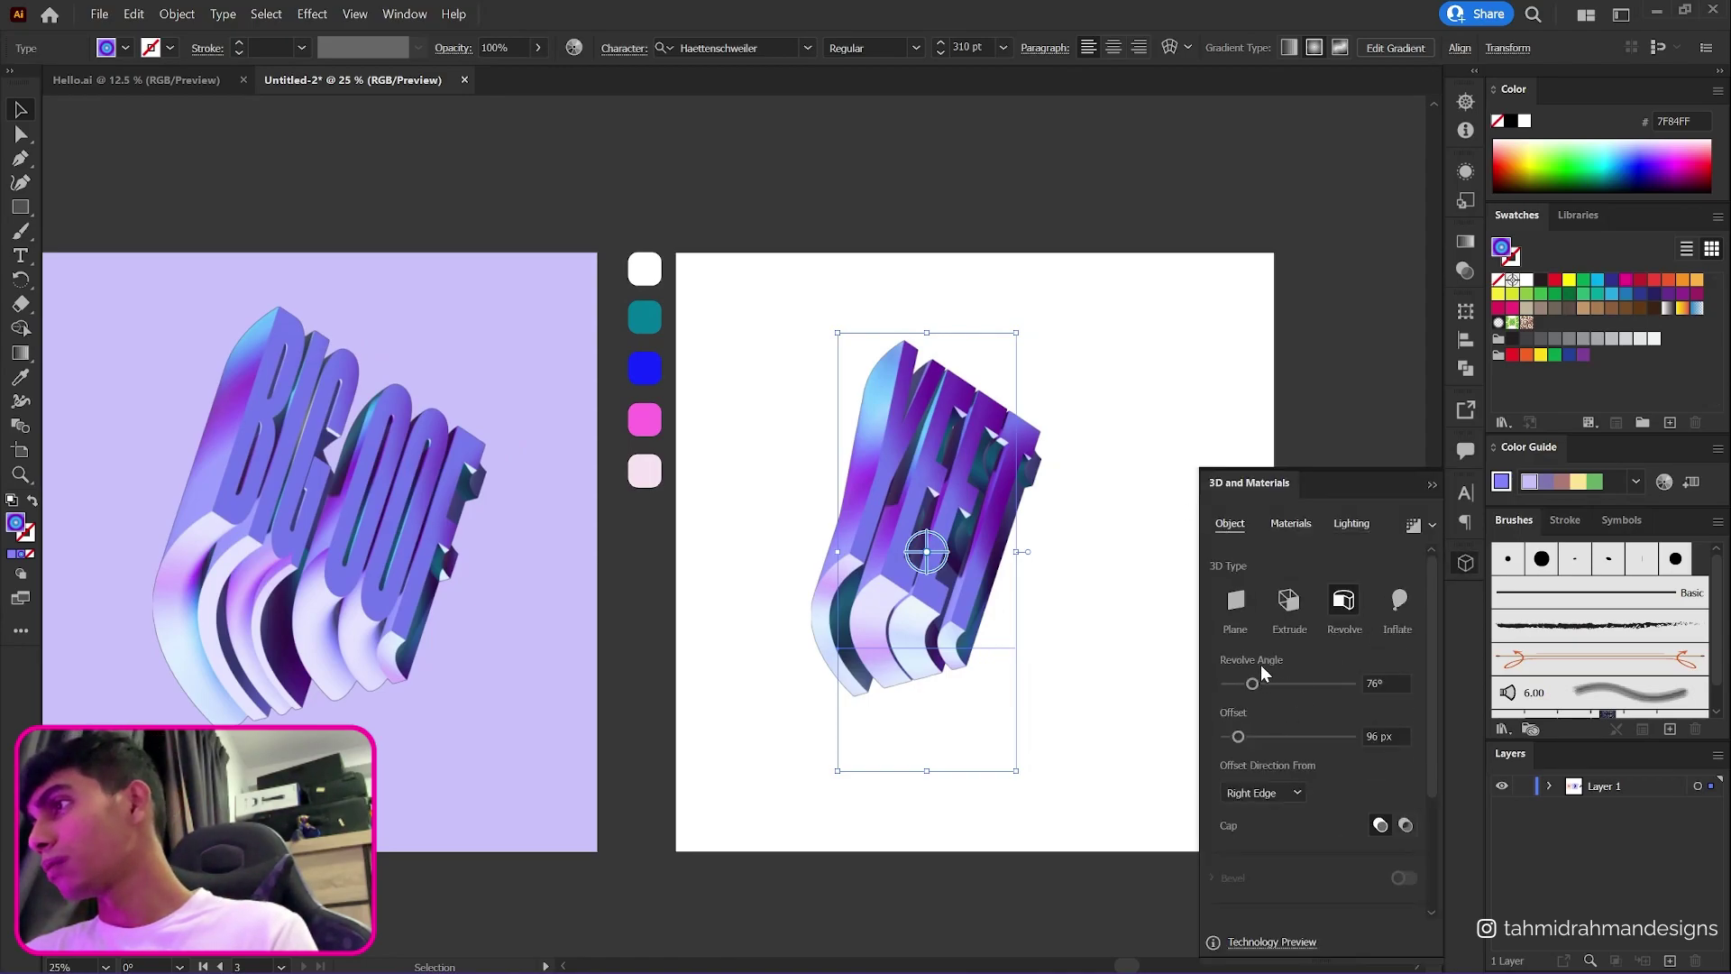
left_click_drag(1253, 678, 1249, 686)
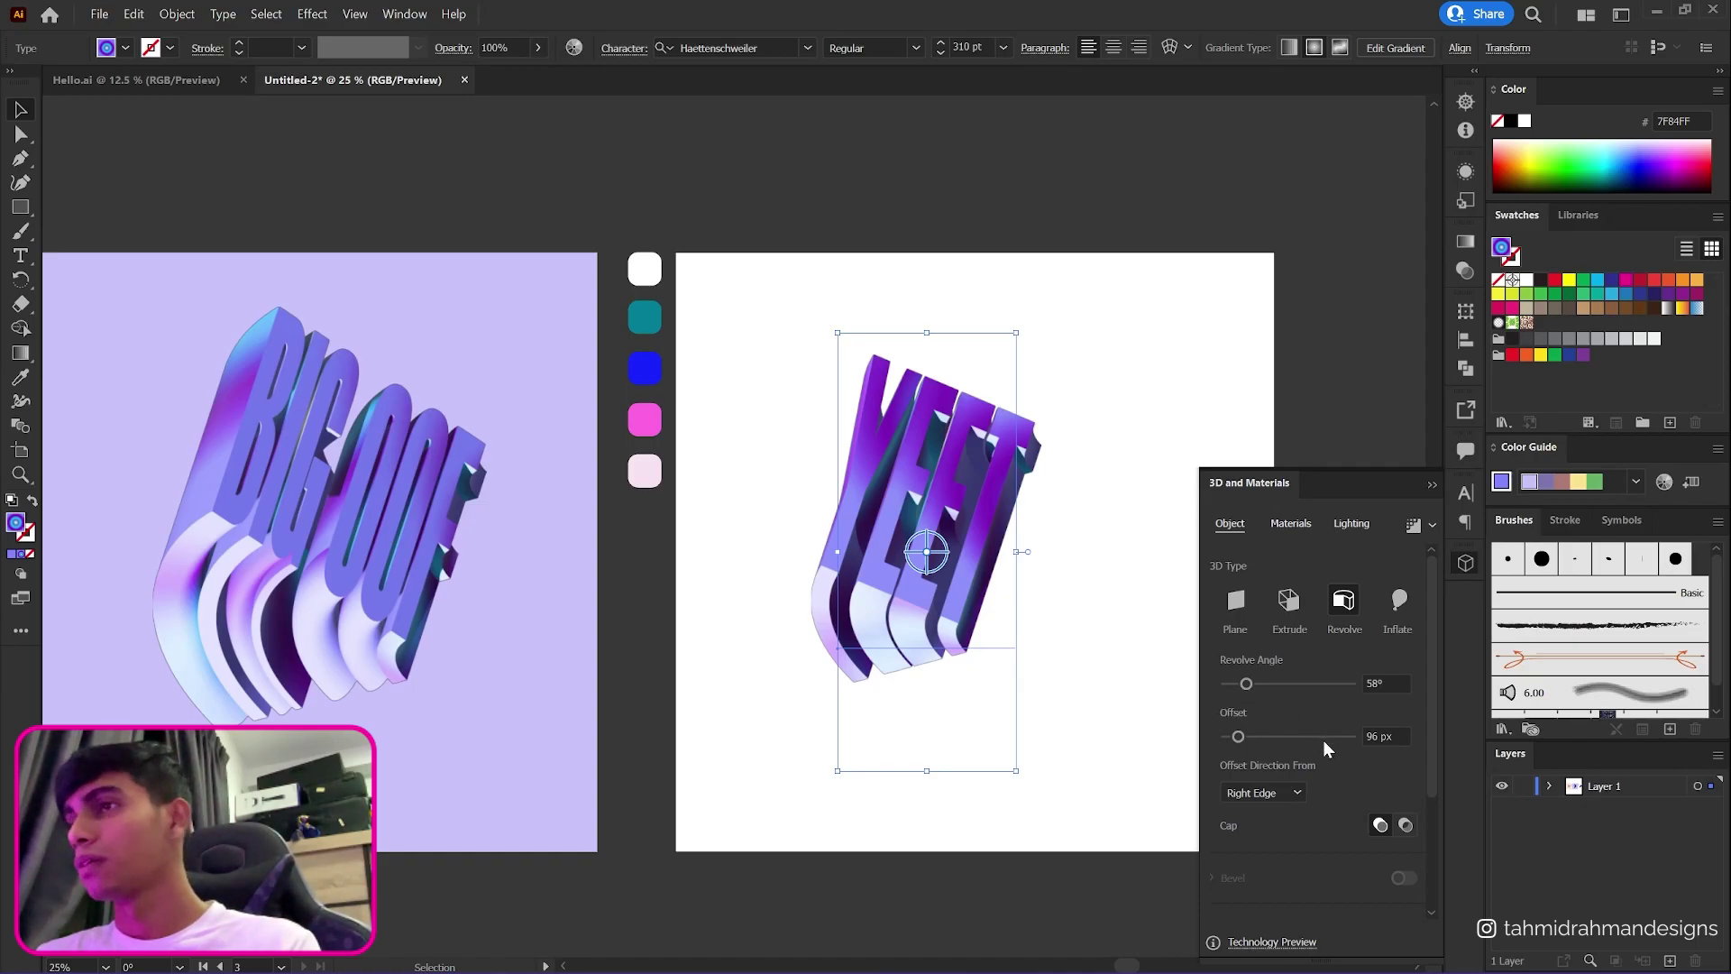
left_click_drag(1241, 737, 1227, 737)
double_click(1391, 733)
type("2")
- Rotate the YEET text to 79° around X and -26° around Y, and offset its revolve from the Left Edge
scroll(1344, 757, "down", 3)
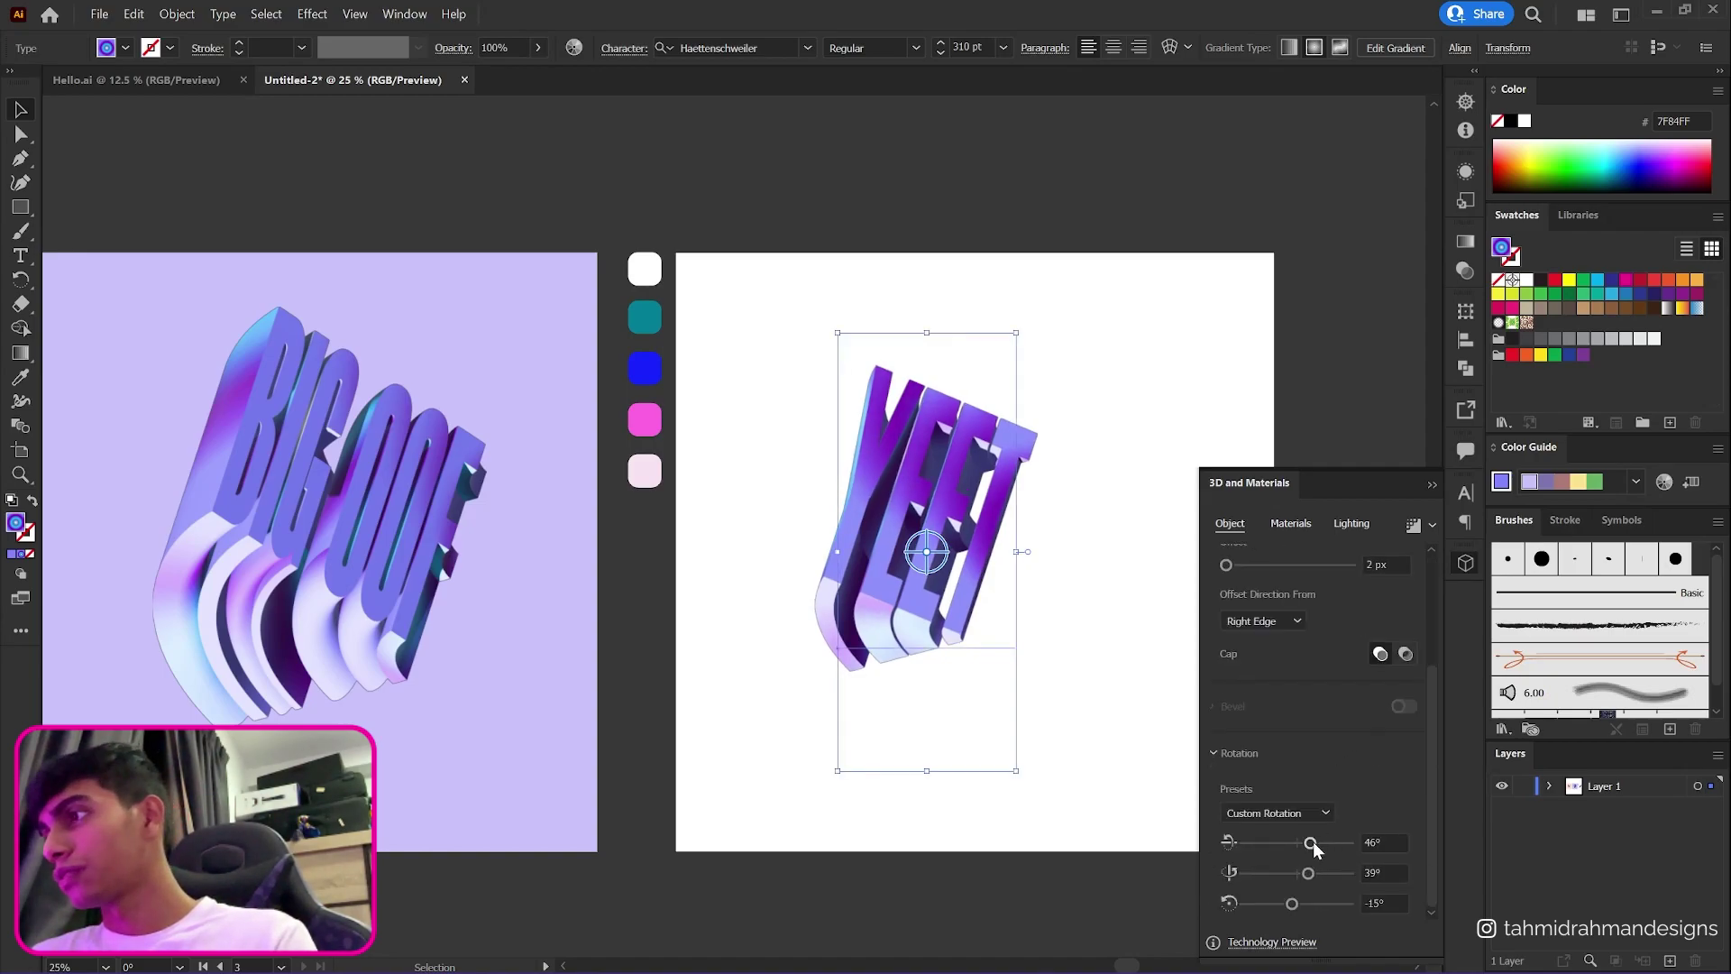
left_click_drag(1311, 841, 1295, 874)
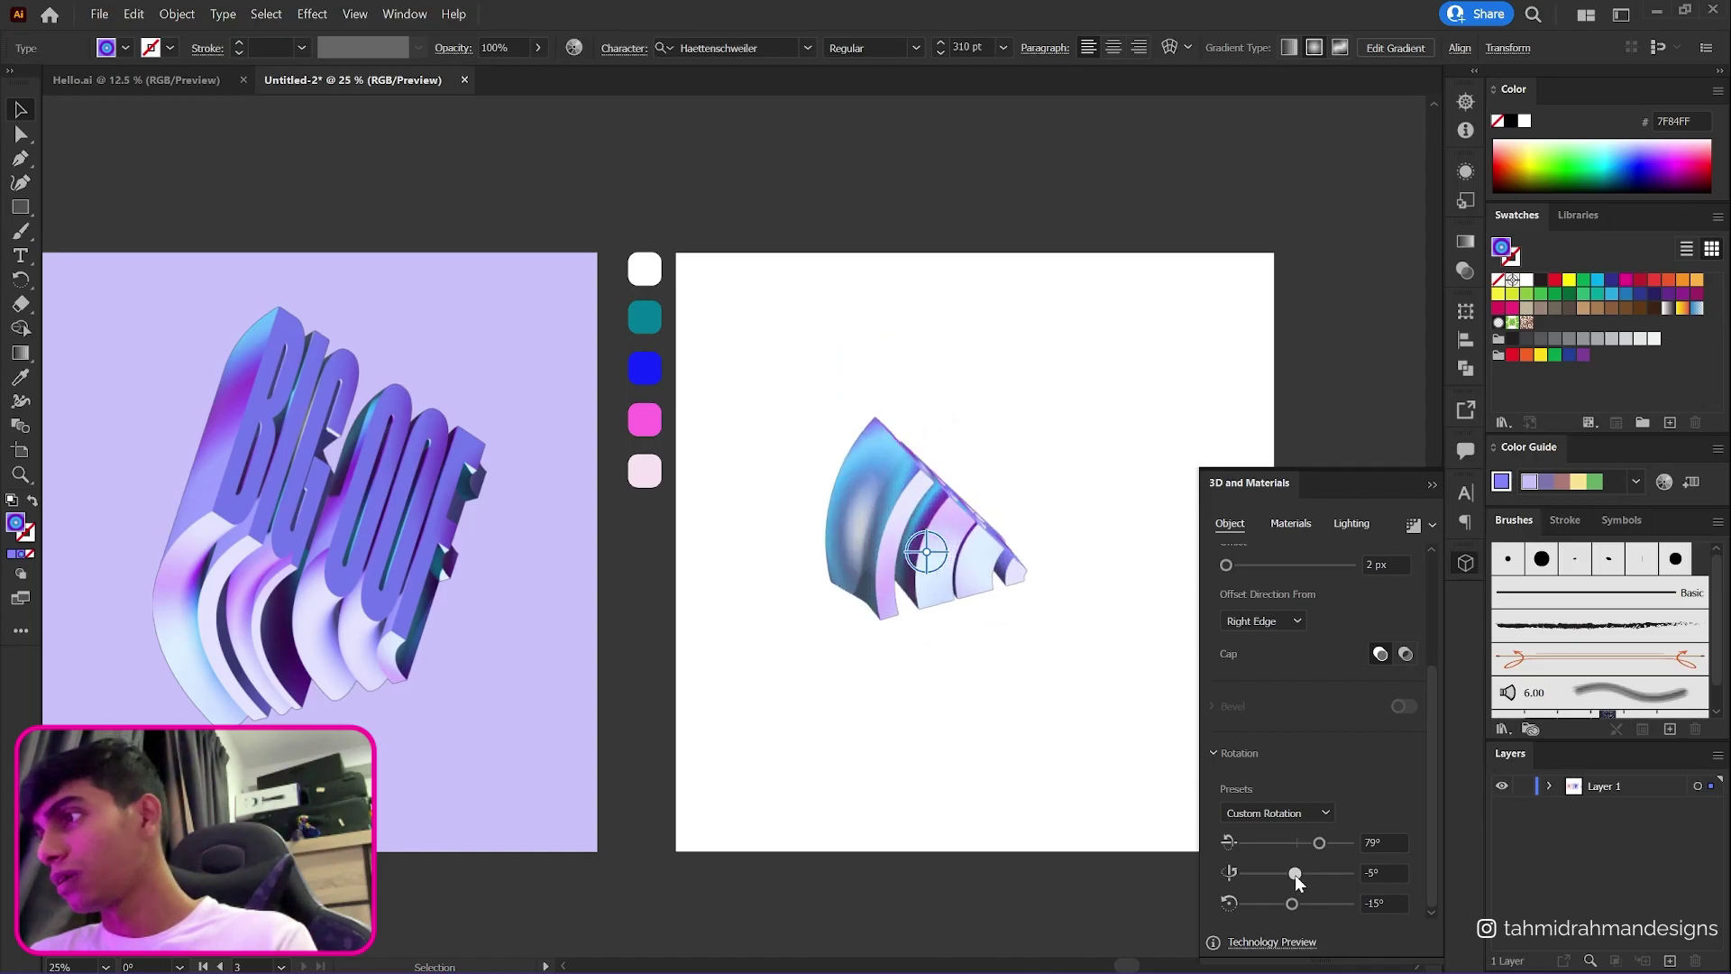
mouse_move(1295, 875)
left_mouse_down()
mouse_move(1273, 878)
mouse_move(1289, 895)
left_mouse_up()
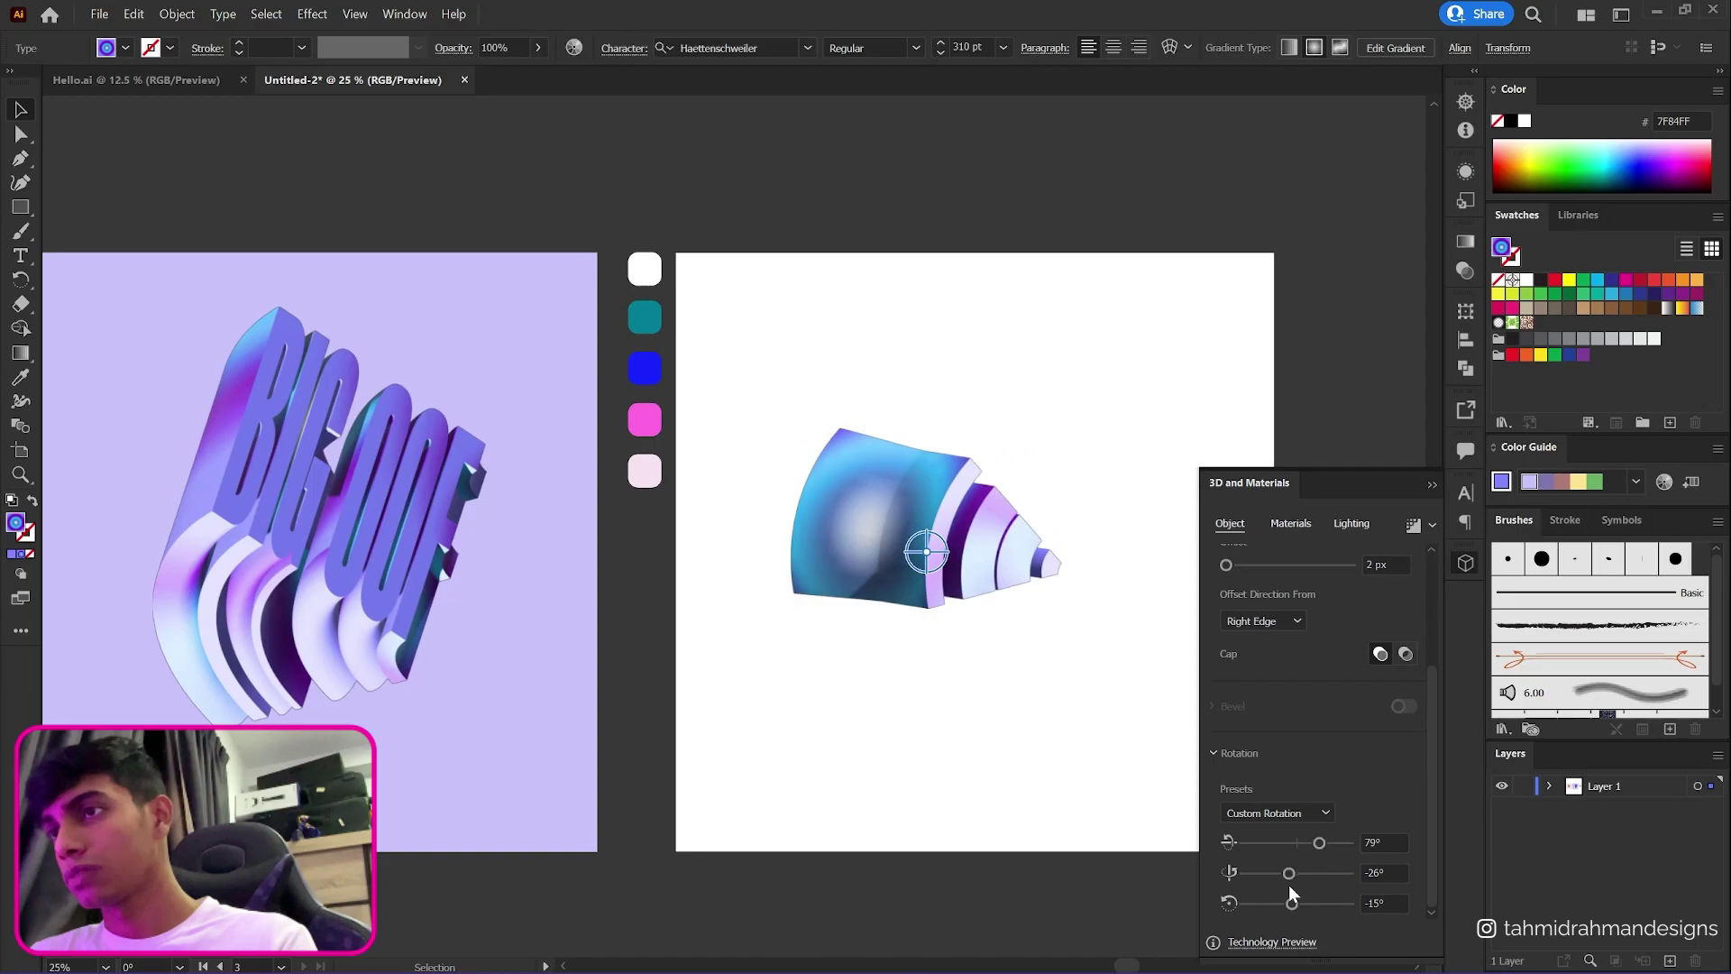
left_click(1271, 620)
left_click(1269, 642)
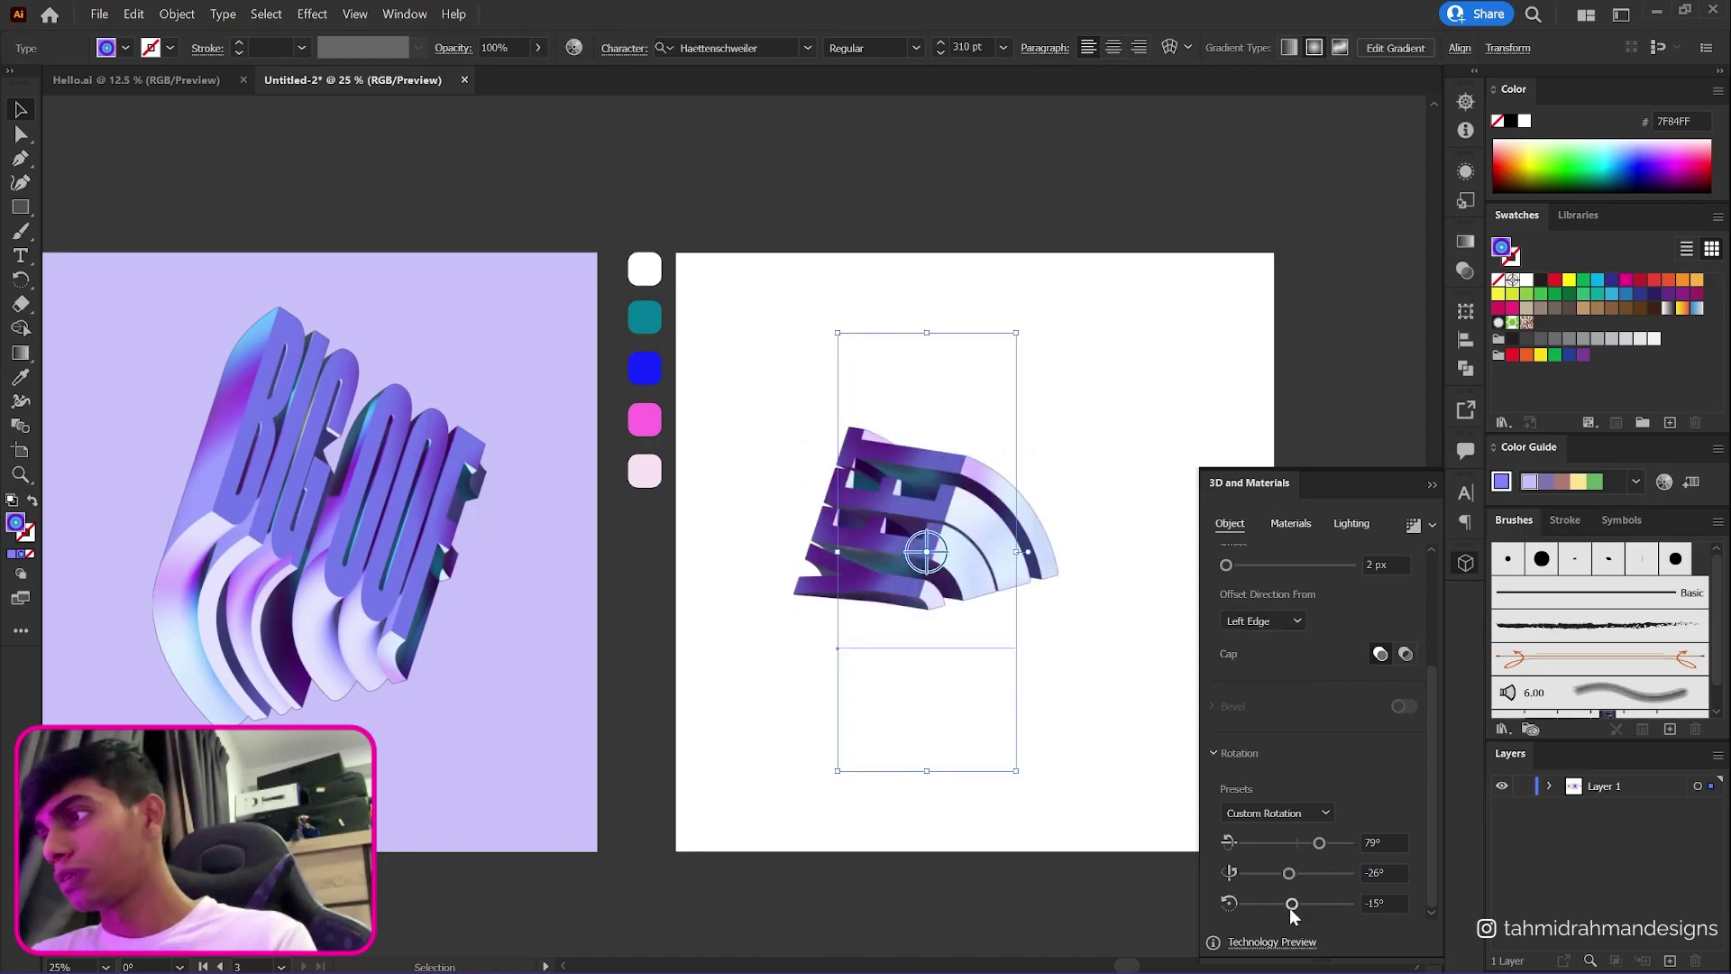
- Set the YEET text's Z-axis rotation to -10°
left_click_drag(1291, 906, 1293, 905)
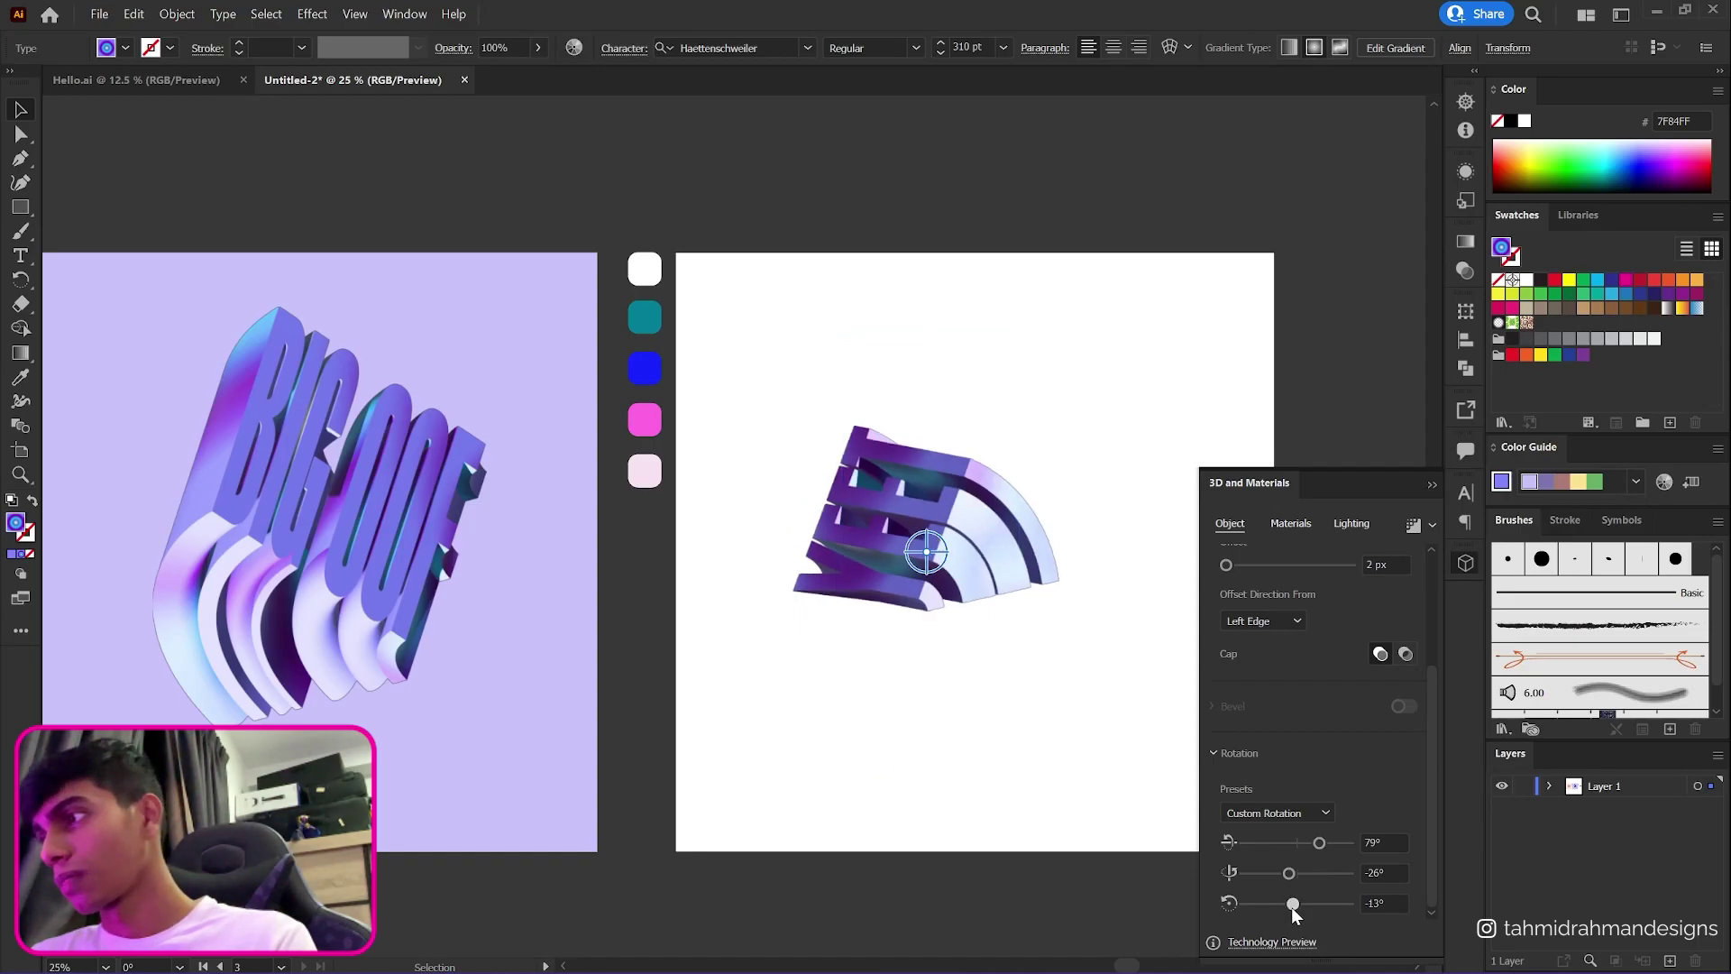
left_click_drag(1291, 907, 1297, 906)
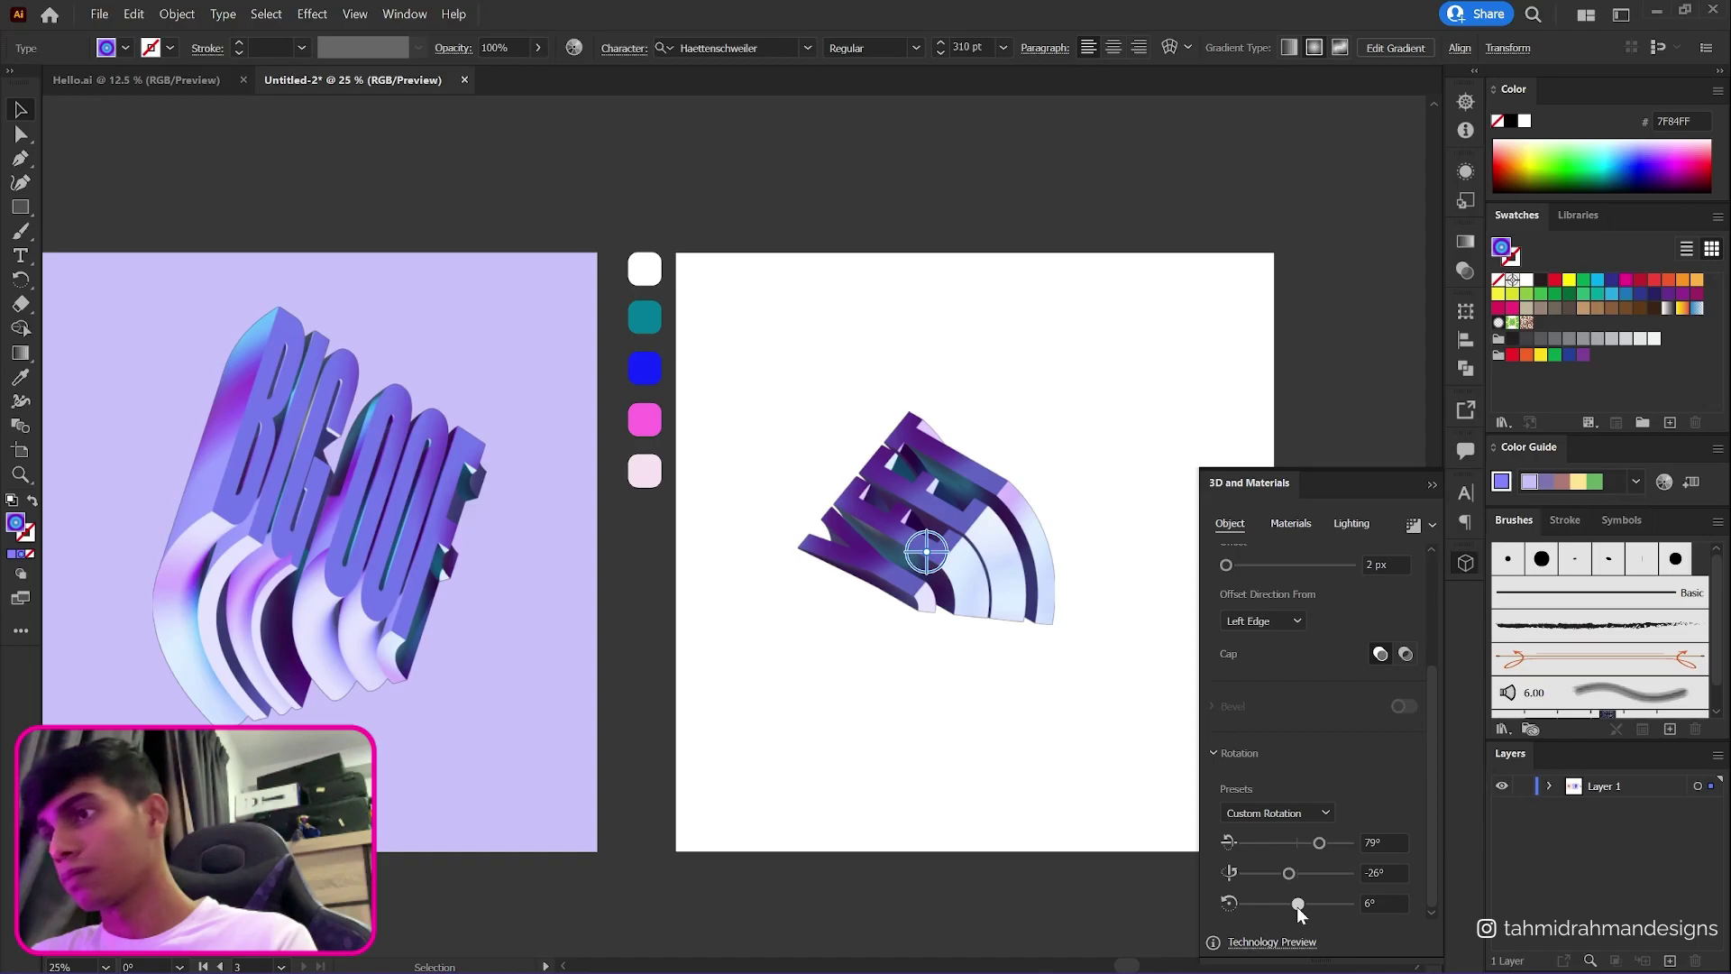
left_click_drag(1298, 906, 1291, 906)
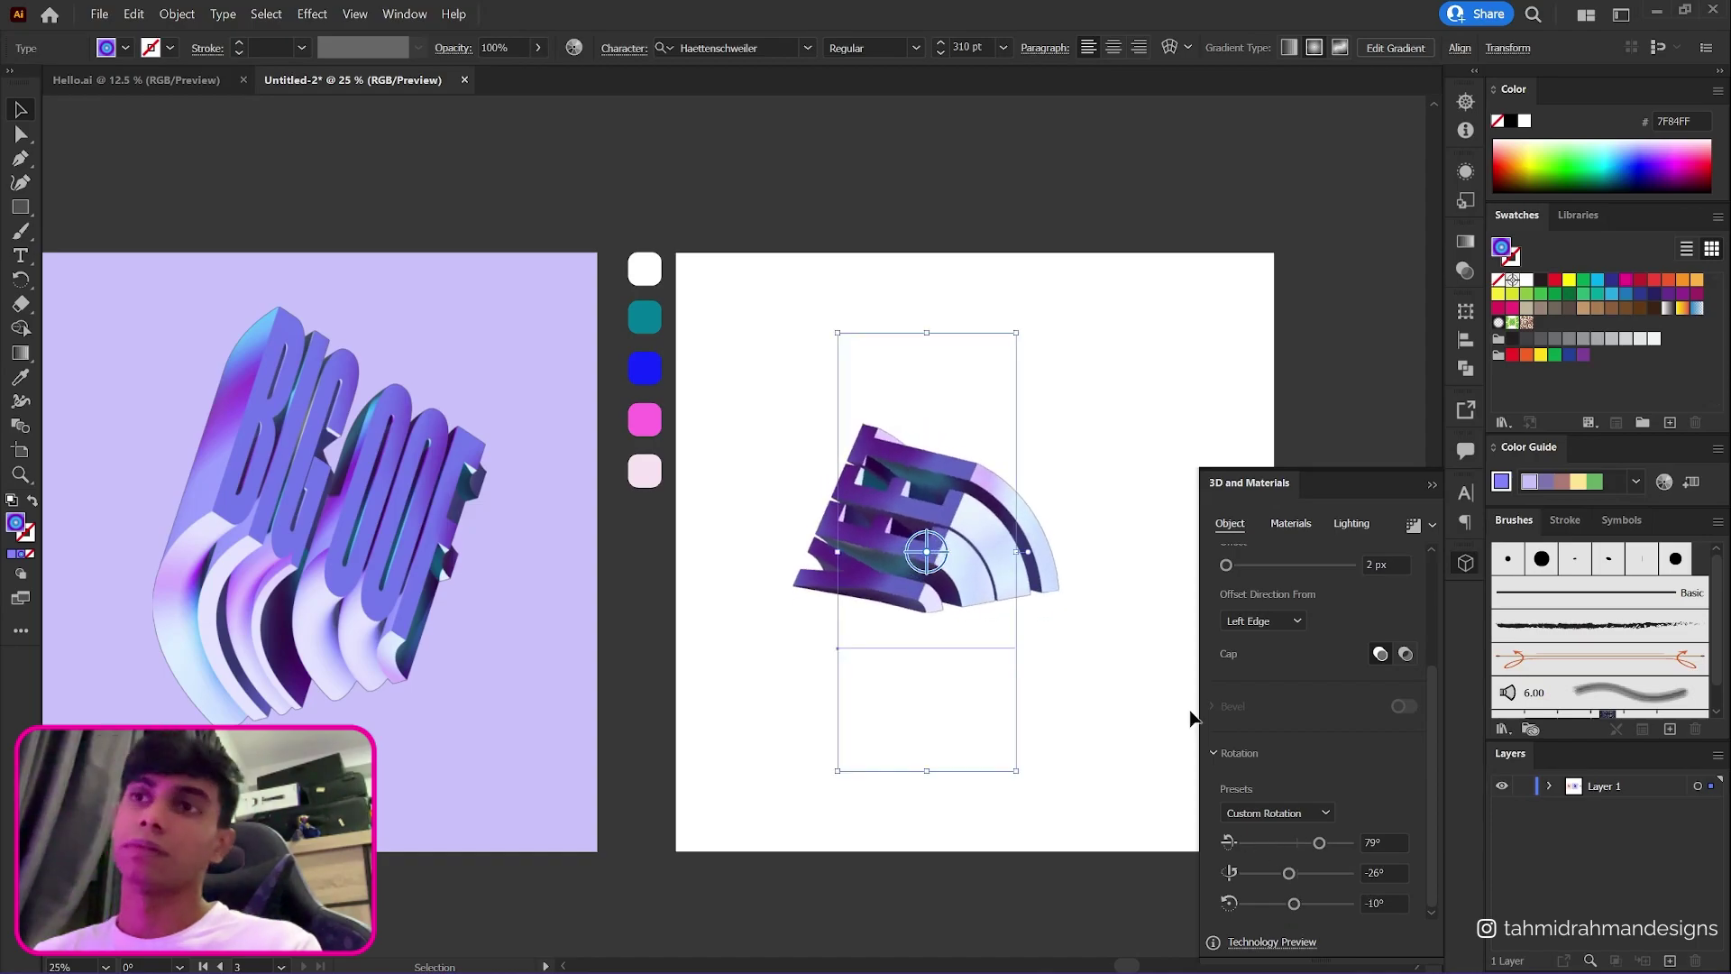
scroll(1343, 788, "up", 3)
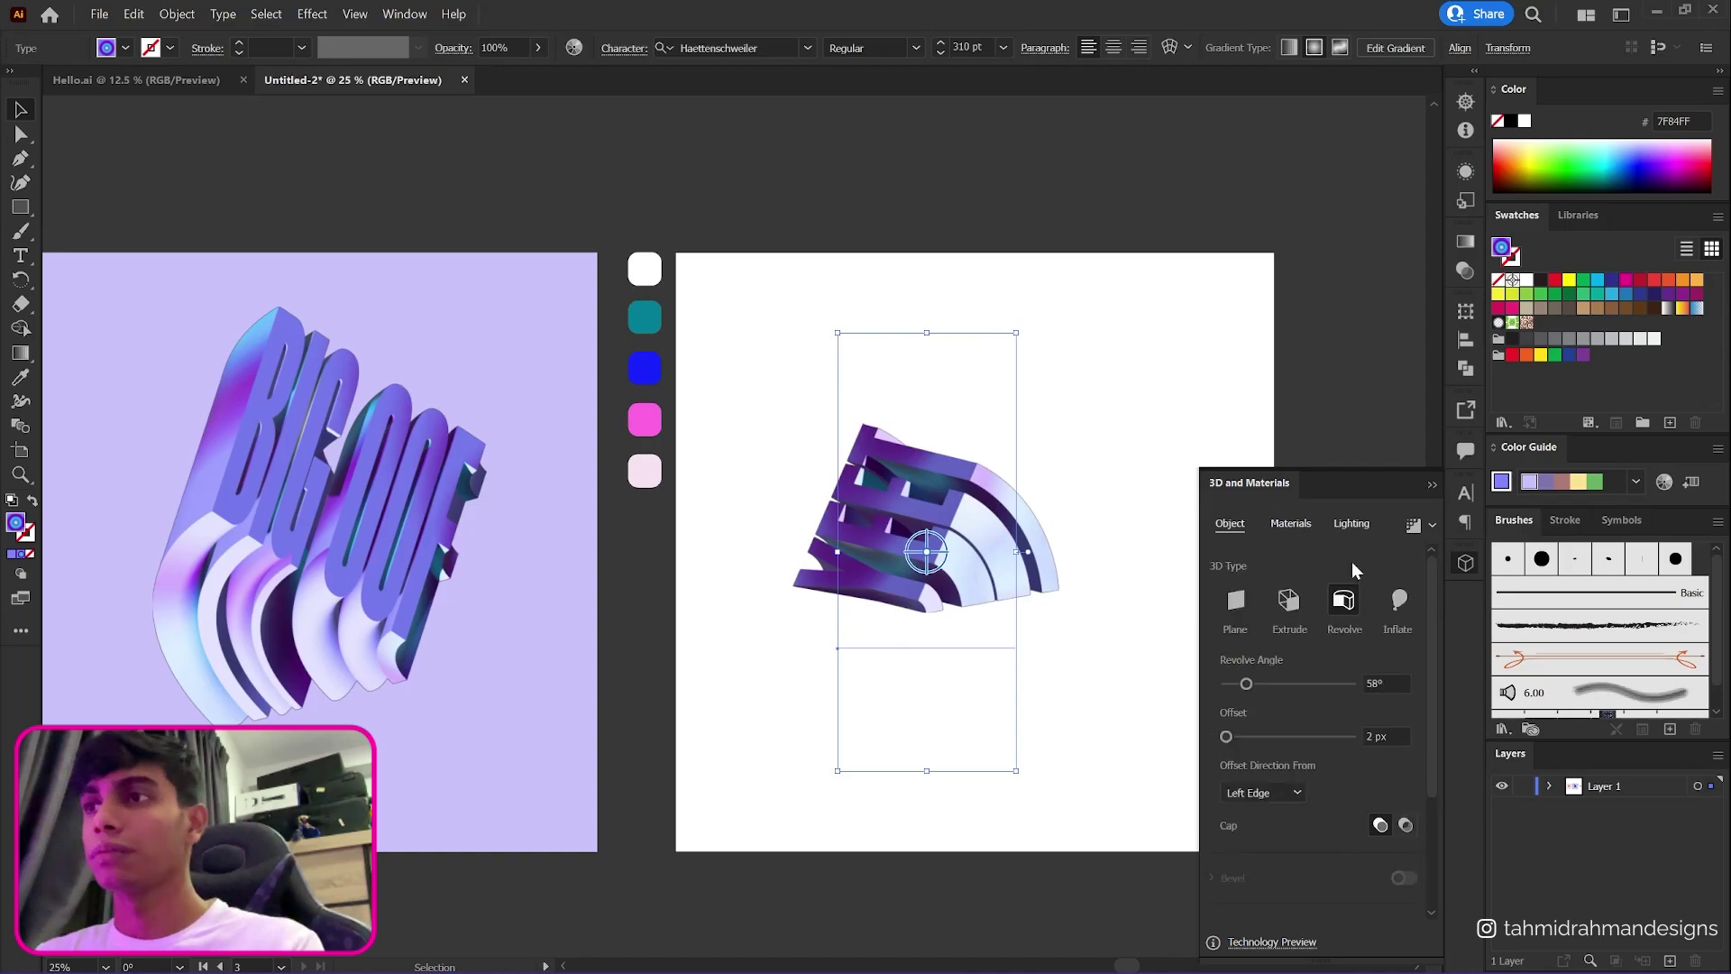
- Recolour the YEET gradient's second, third and fourth stops with the teal, blue and pink palette swatches
left_click(1462, 242)
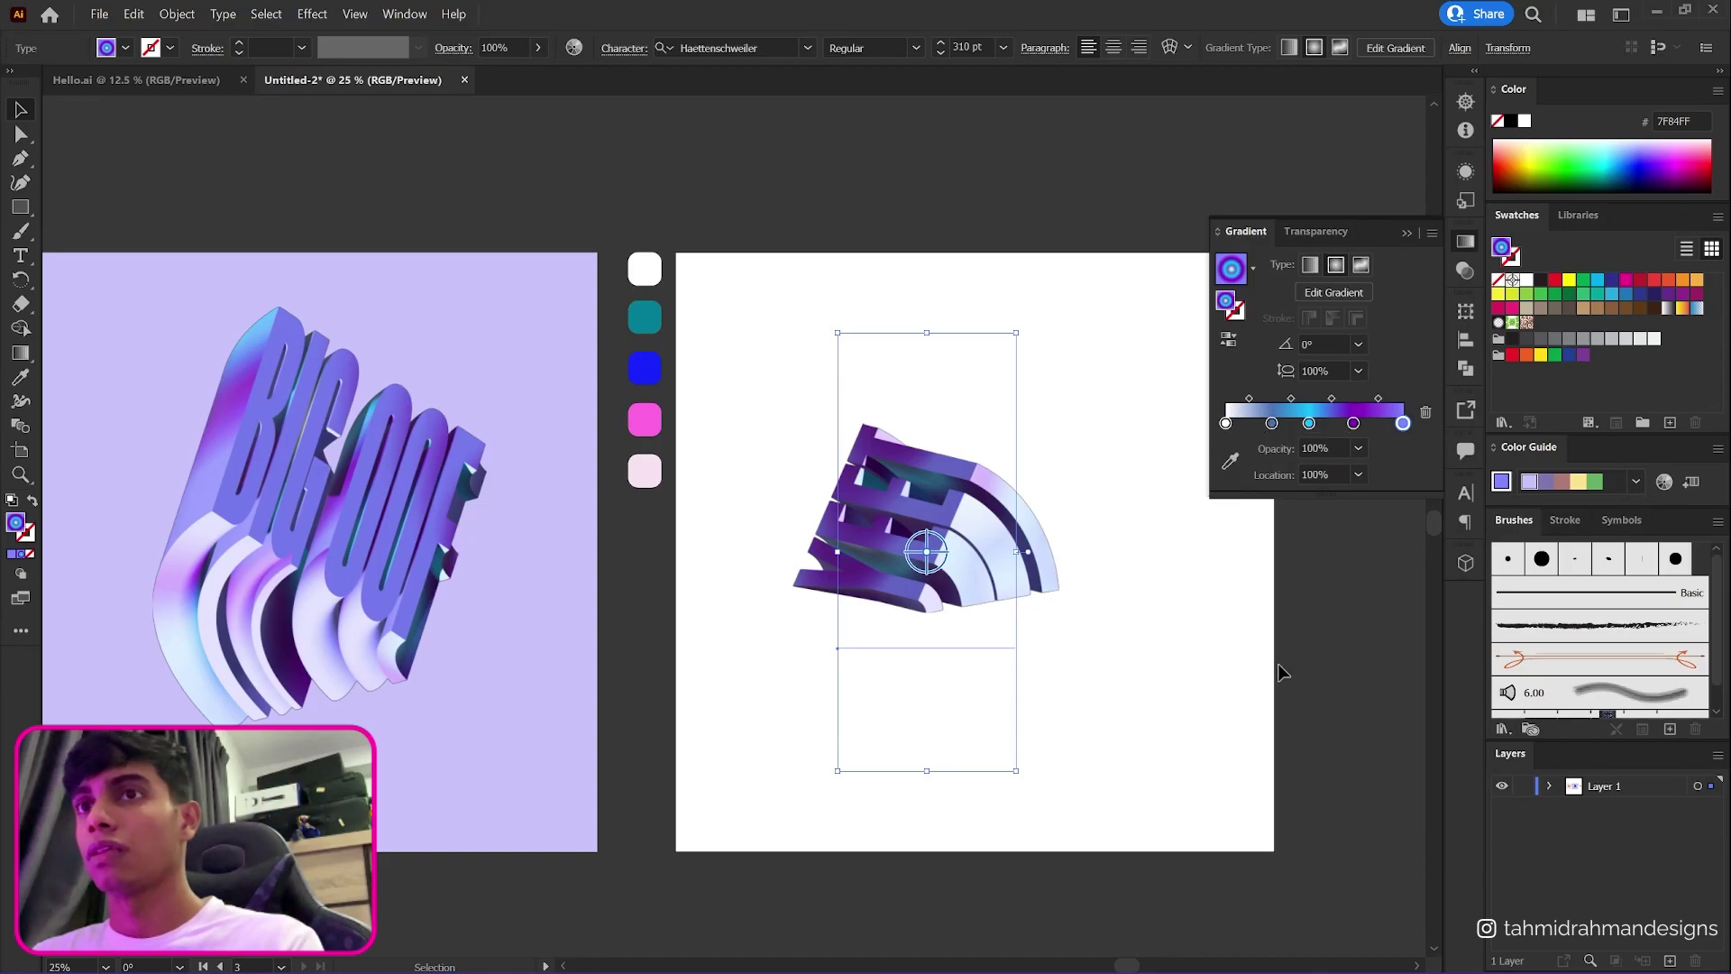
left_click(1271, 423)
left_click(1229, 461)
left_click(645, 317)
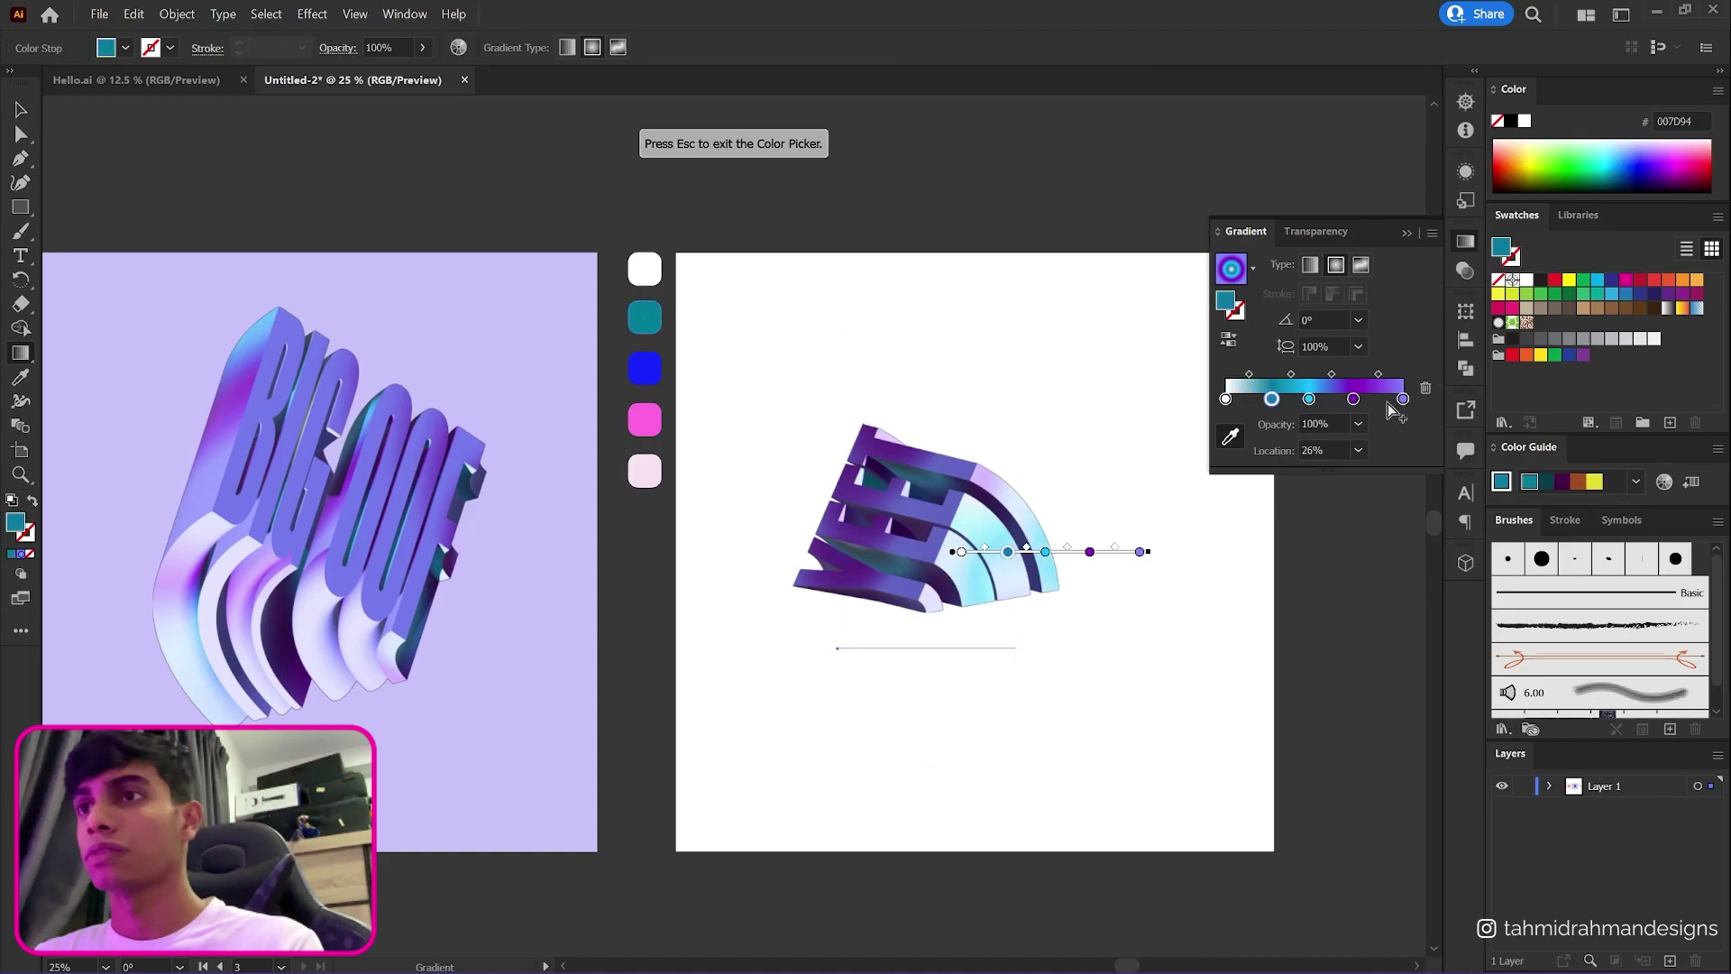
left_click(1308, 399)
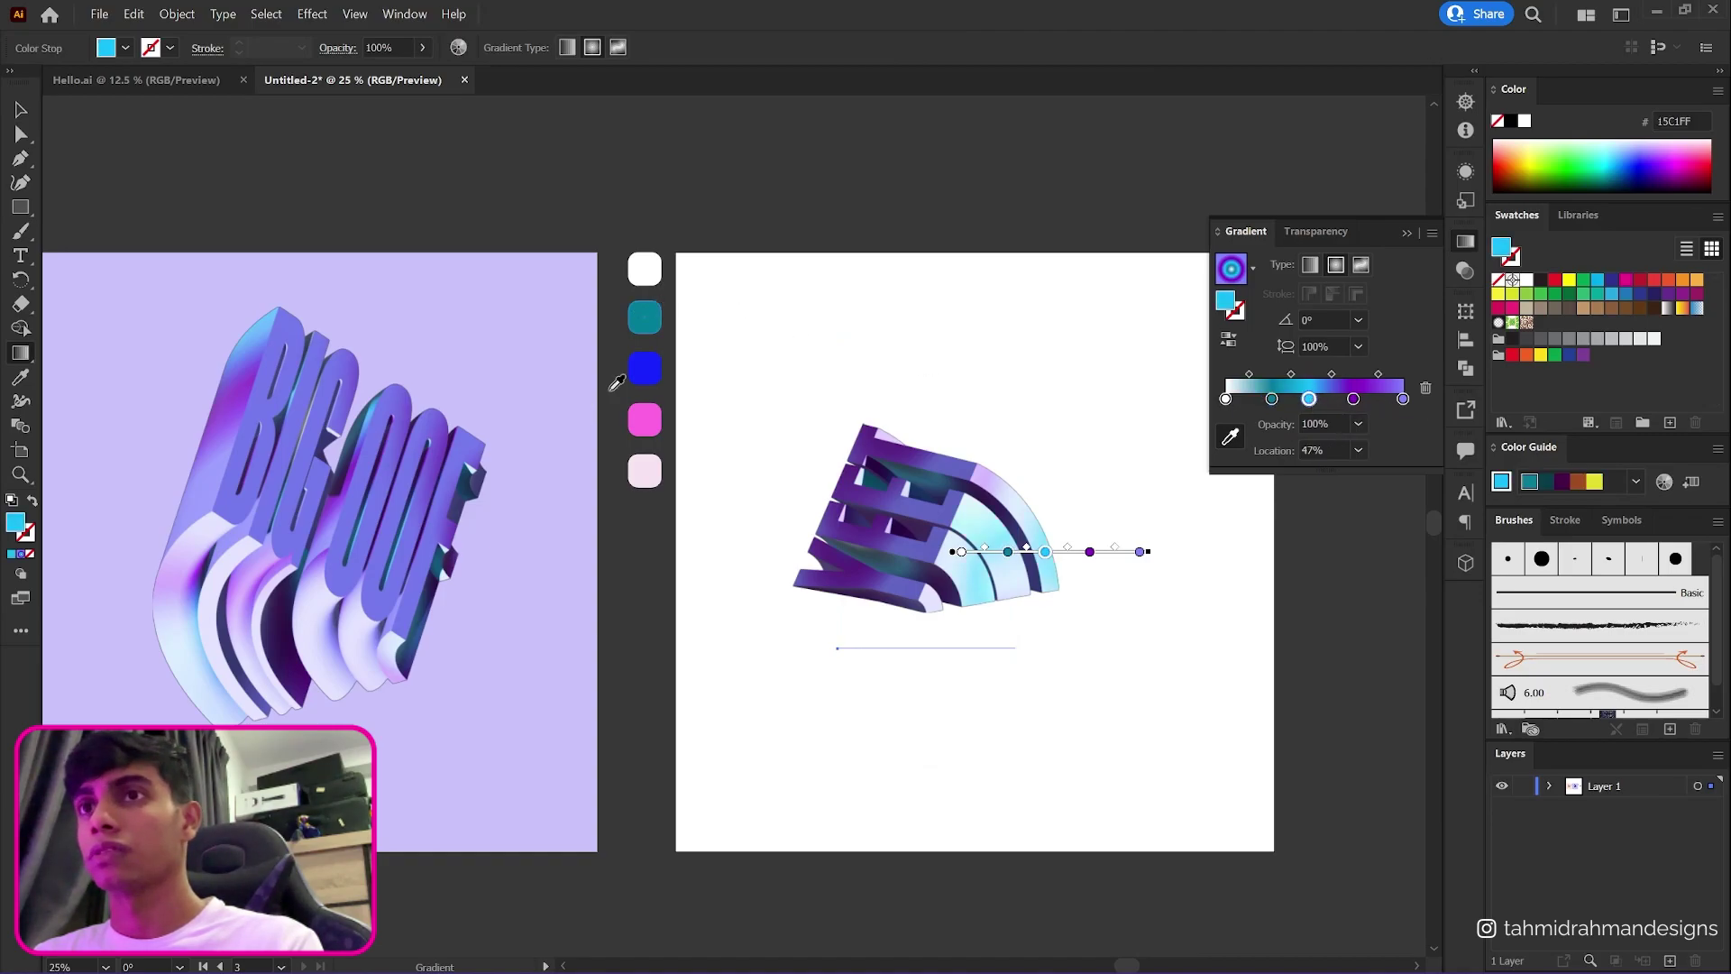
left_click(645, 368)
left_click(1353, 399)
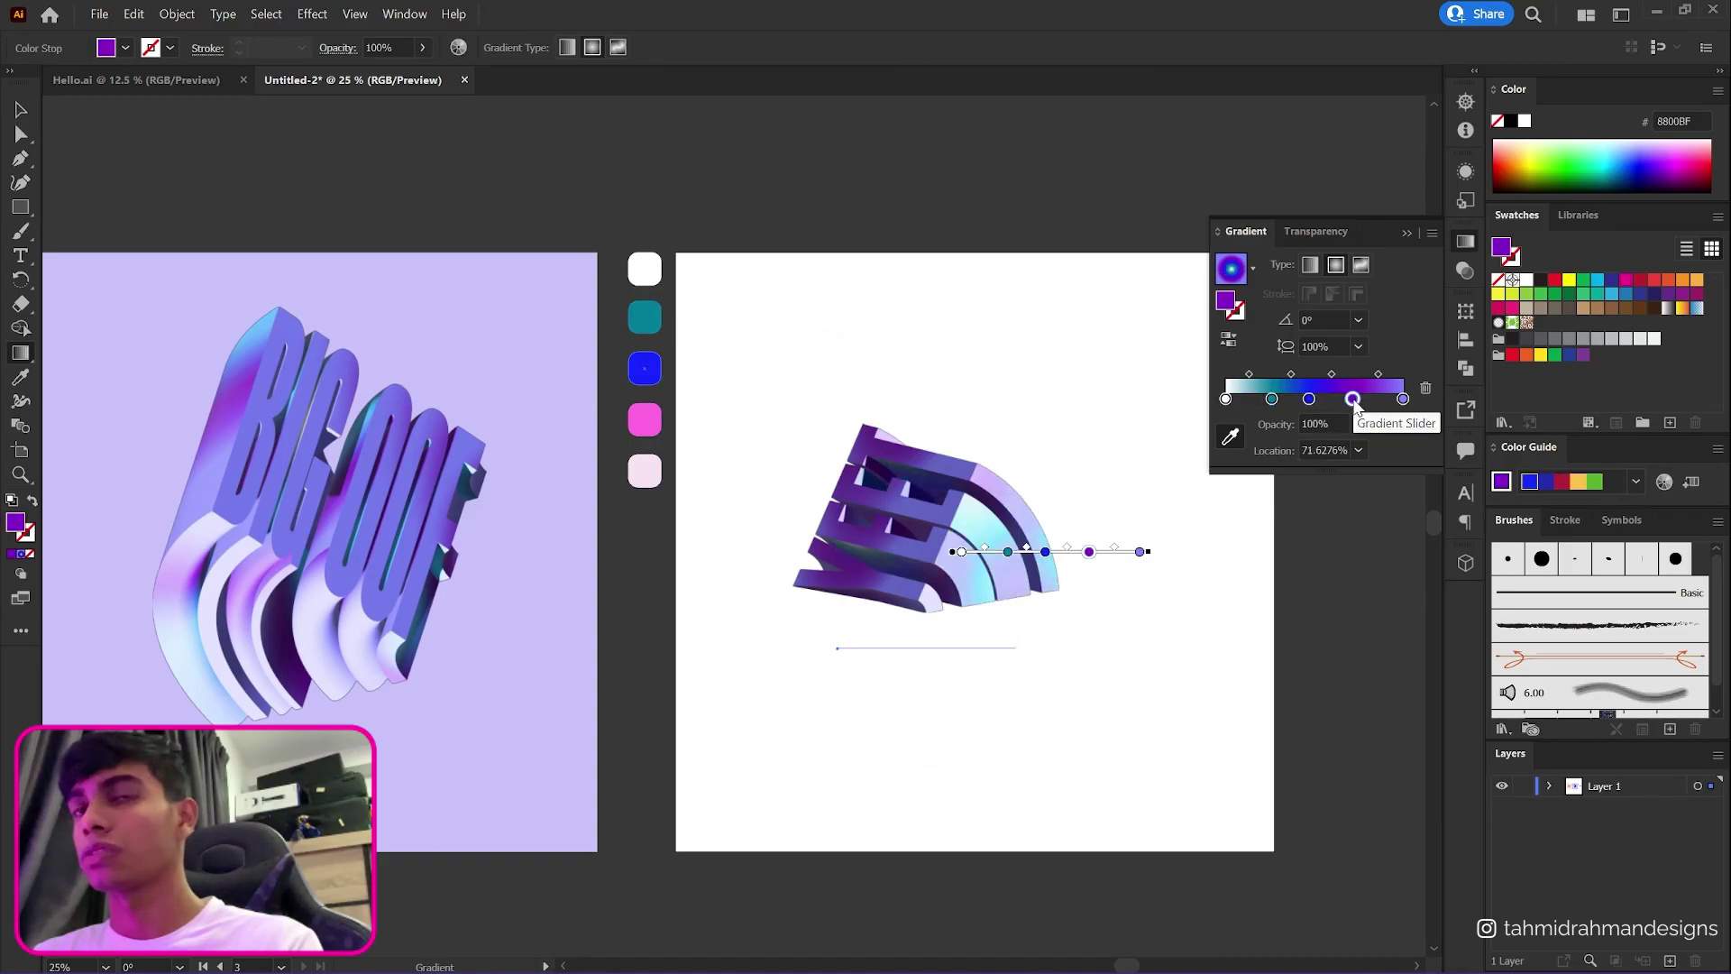
left_click(649, 419)
- Delete the periwinkle end stop from the YEET gradient and move the pink stop to location 100%
left_click(1403, 398)
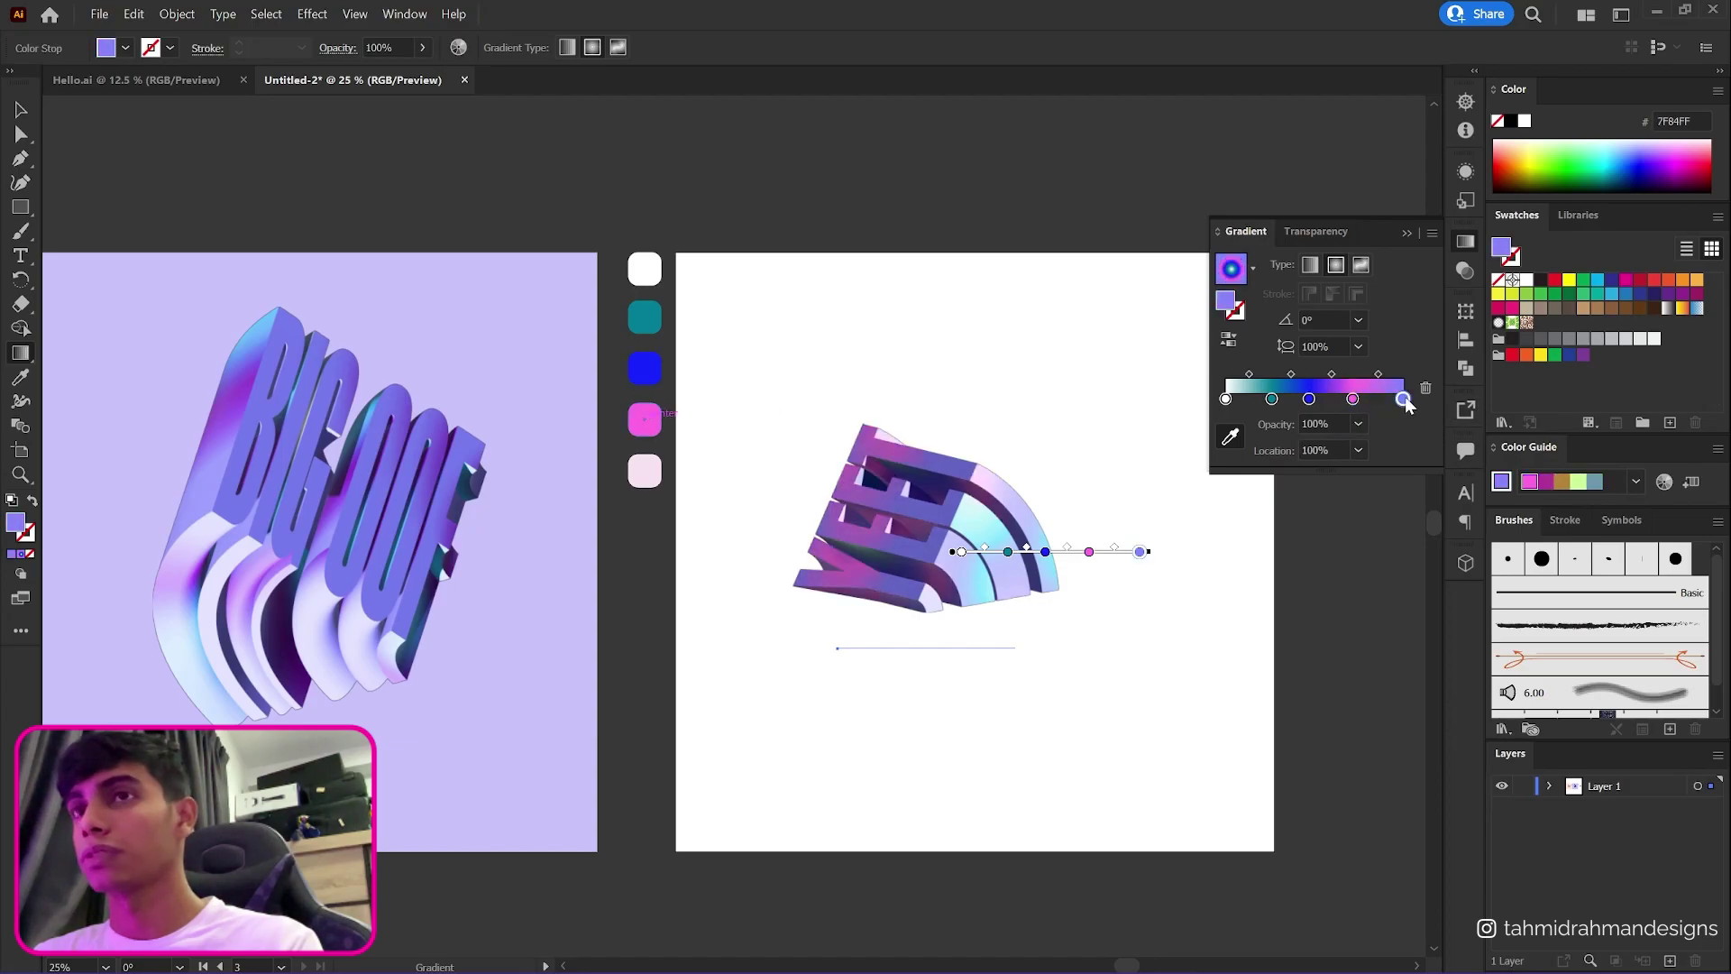
left_click(656, 473)
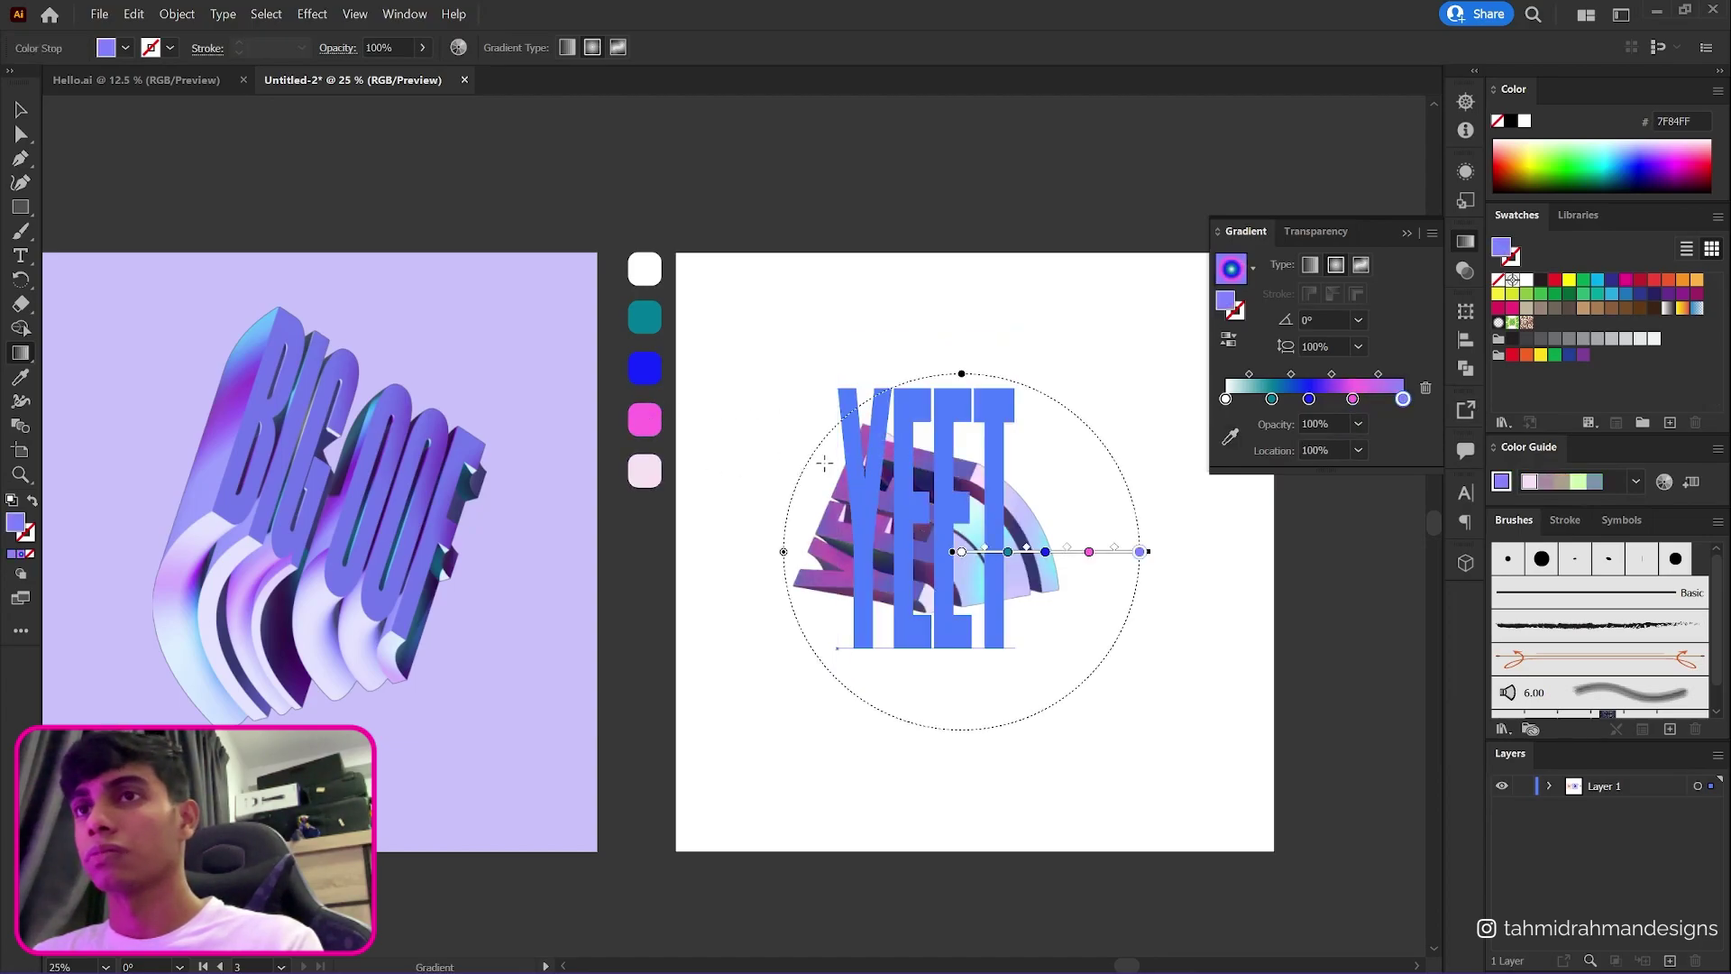
left_click(20, 109)
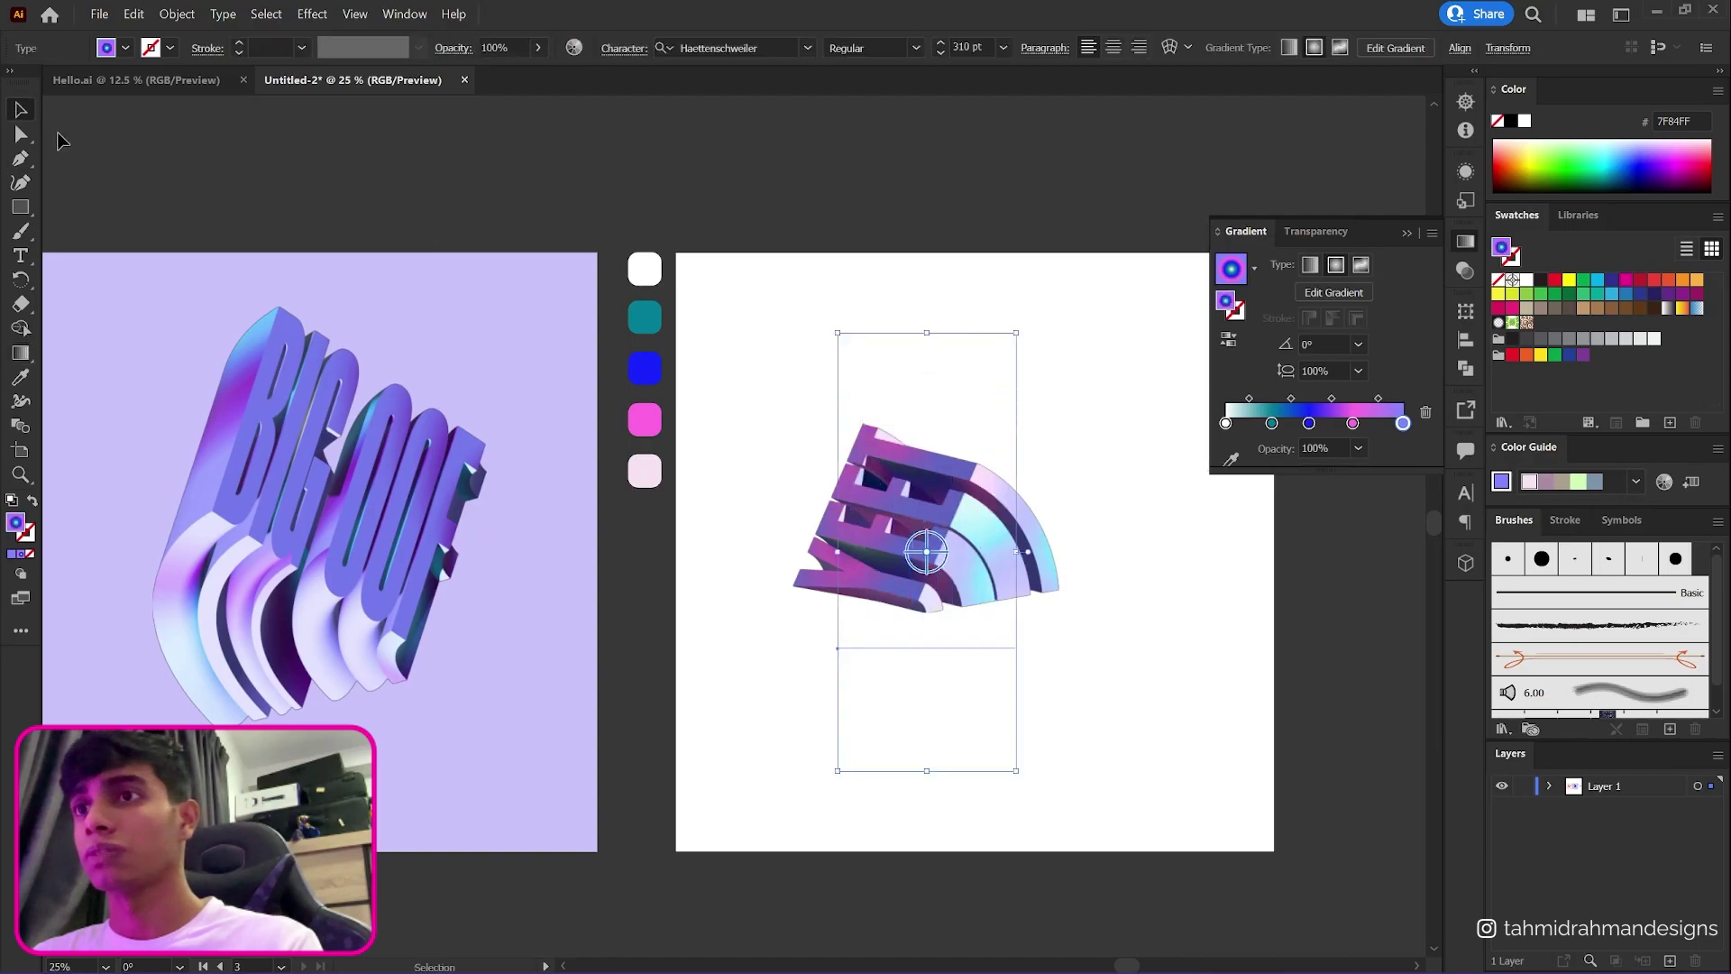
left_click(1425, 412)
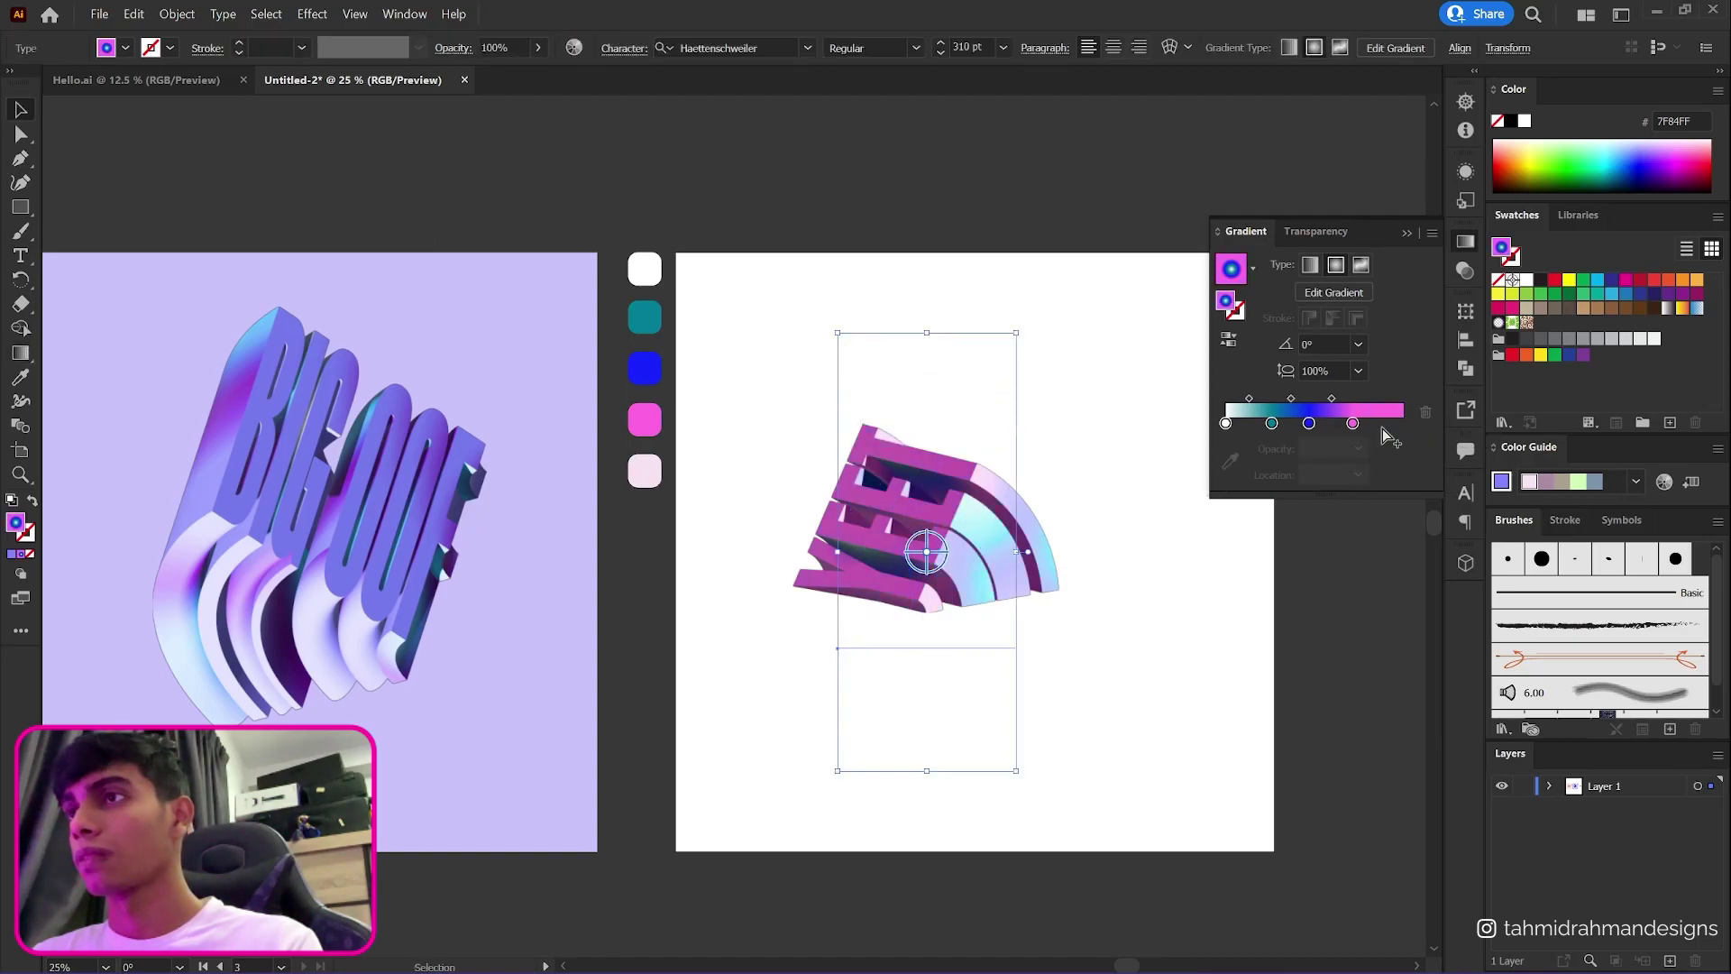
left_click_drag(1353, 424, 1403, 424)
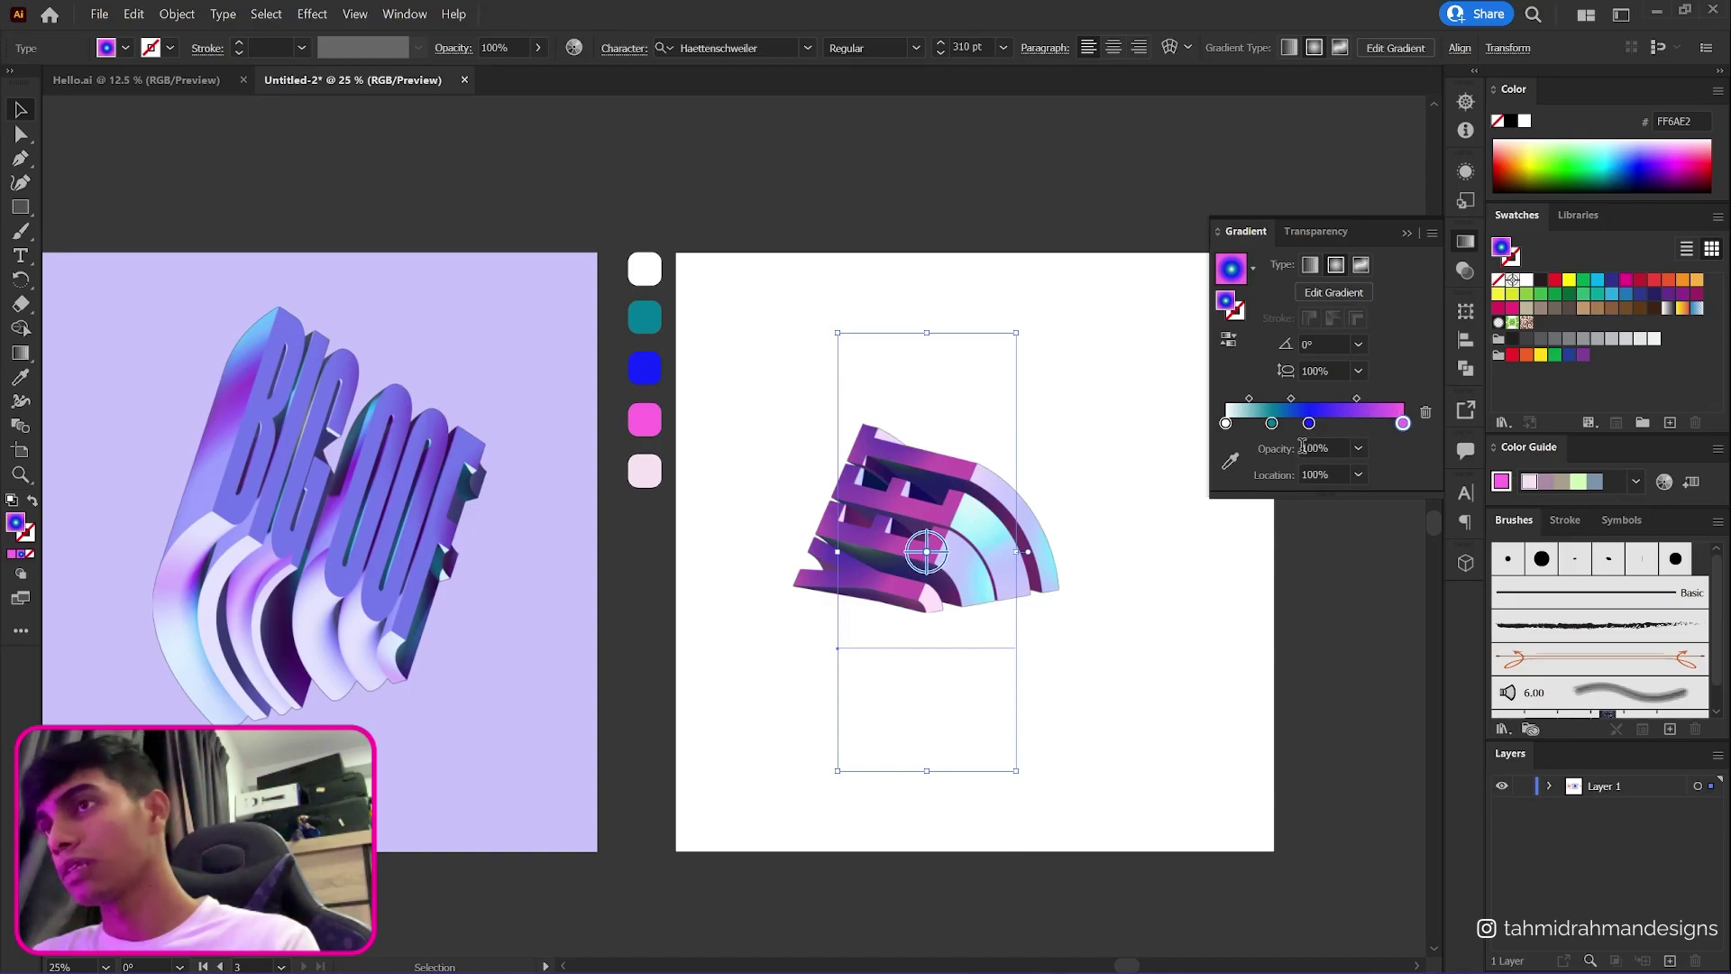
- Move the teal gradient stop closer to the middle and set the blue stop's location to 66%
left_click_drag(1272, 423, 1346, 433)
left_click(1325, 473)
type("6")
key("Return")
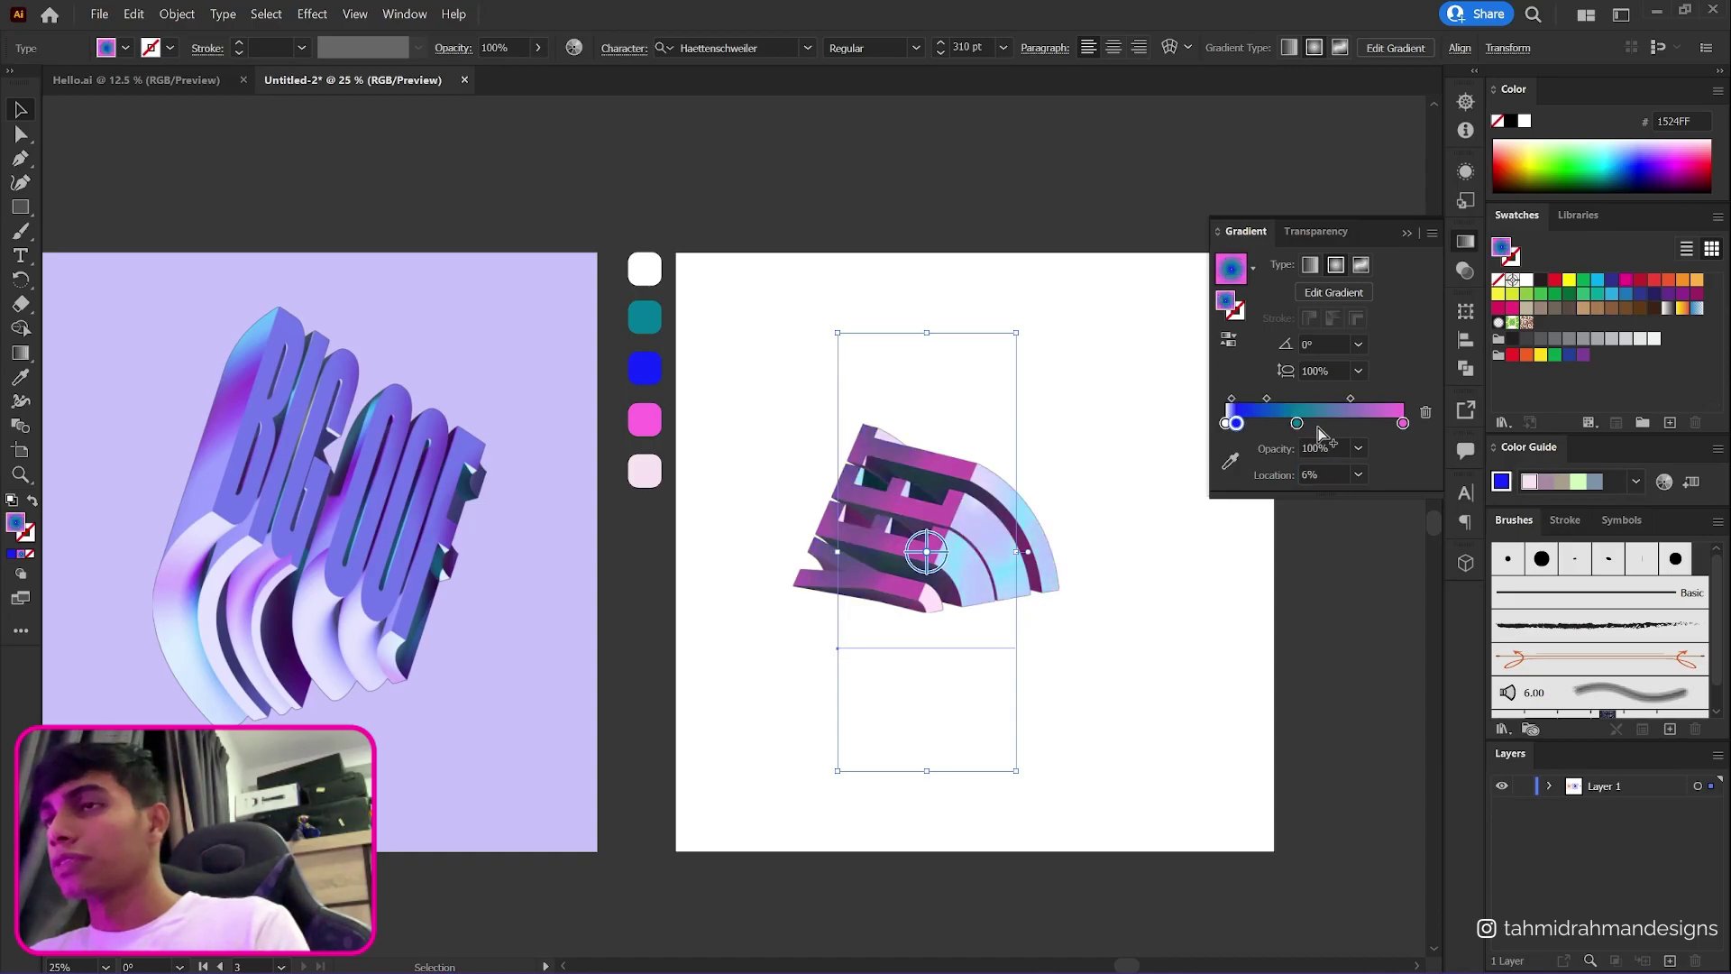
key("ctrl+z")
left_click(1331, 473)
double_click(1332, 473)
type("5")
type("66")
key("Return")
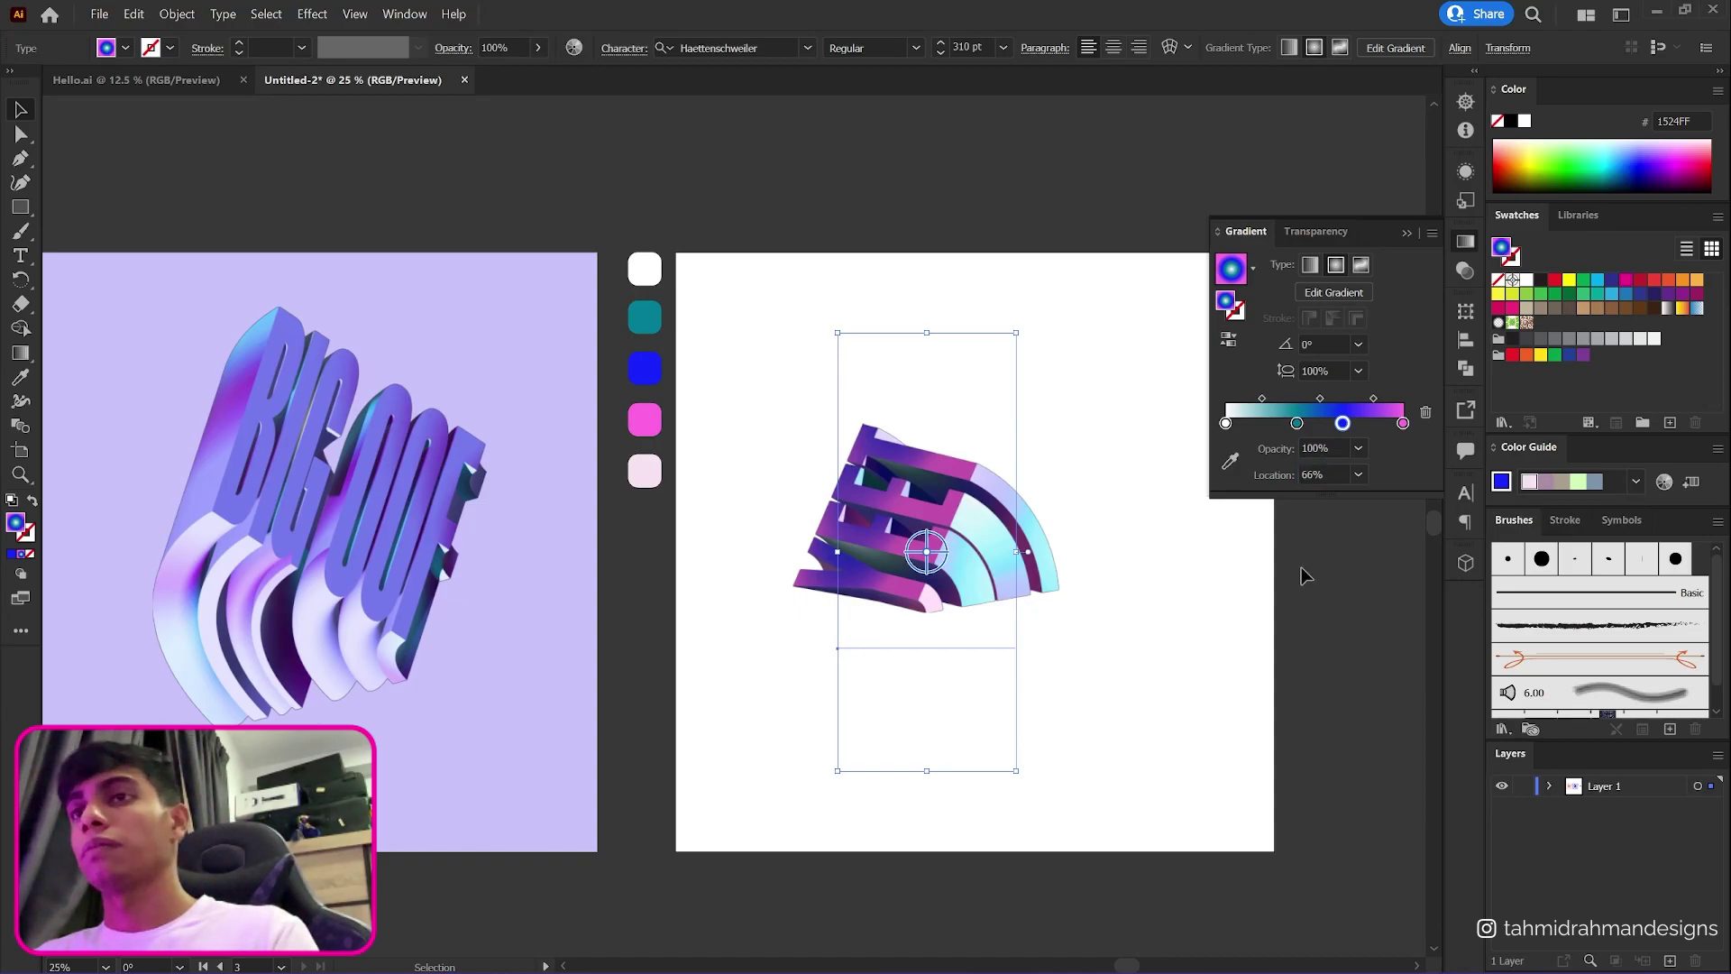
- Move the YEET text about 66 px horizontally towards the centre of the third artboard
left_click_drag(1055, 577, 1082, 577)
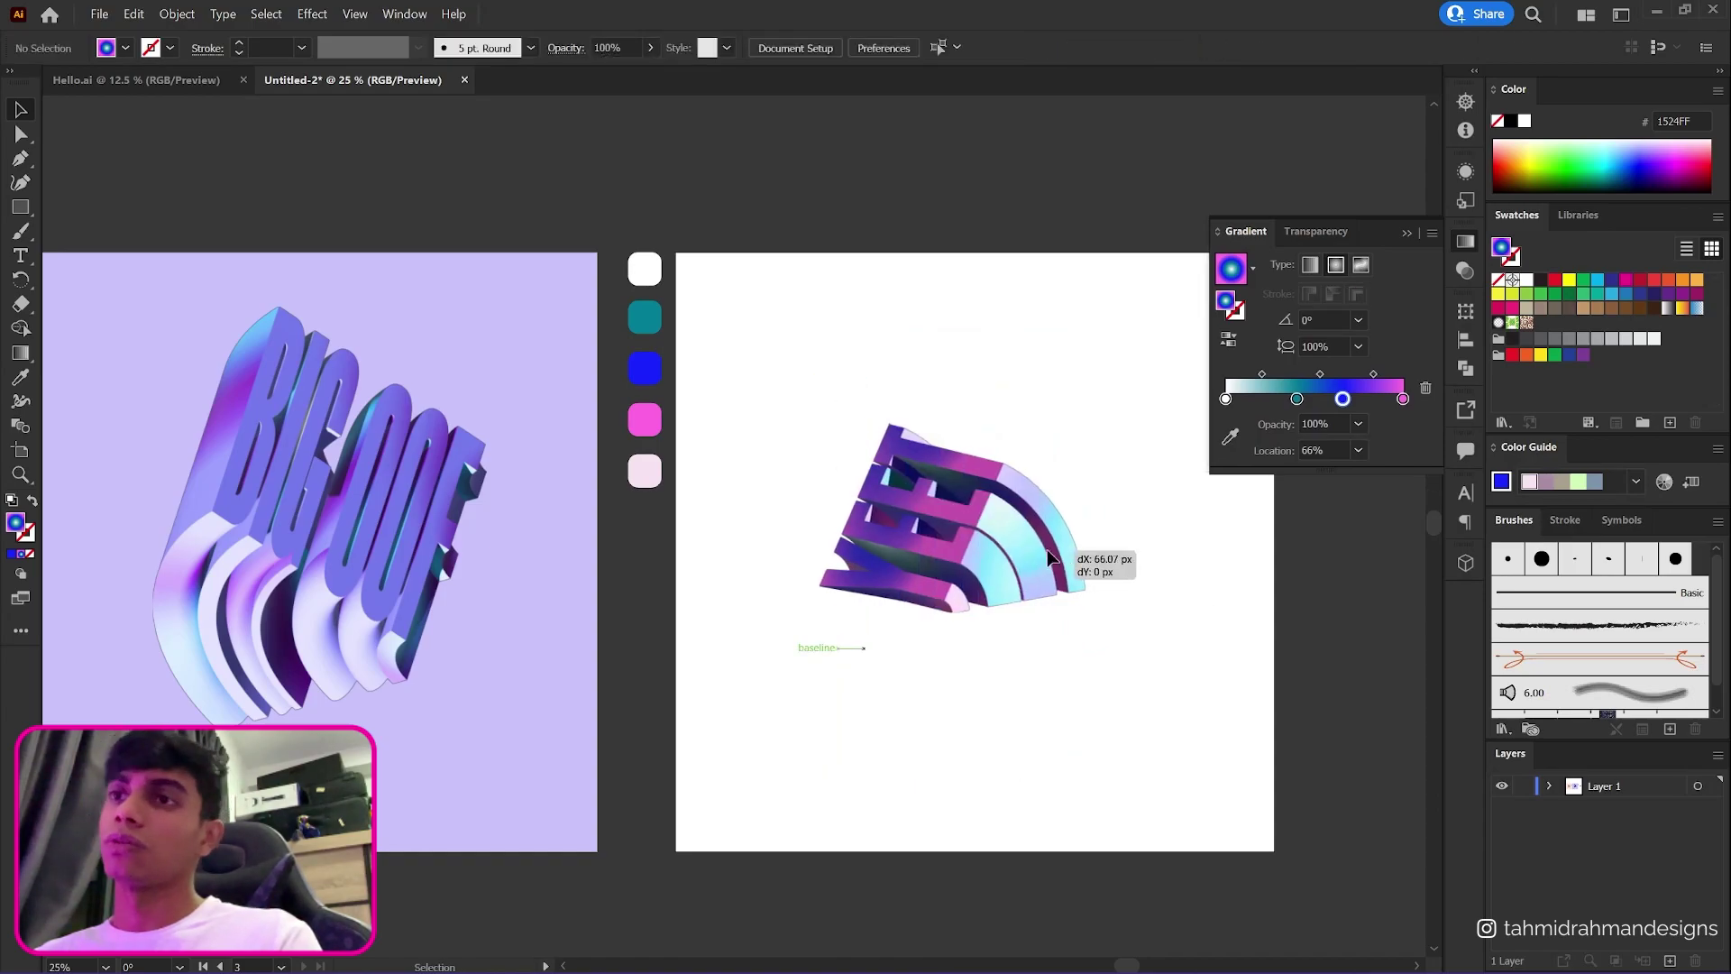
left_click(1136, 609)
- Set the YEET text's light intensity to 127% and its light rotation to 25°
left_click(1036, 591)
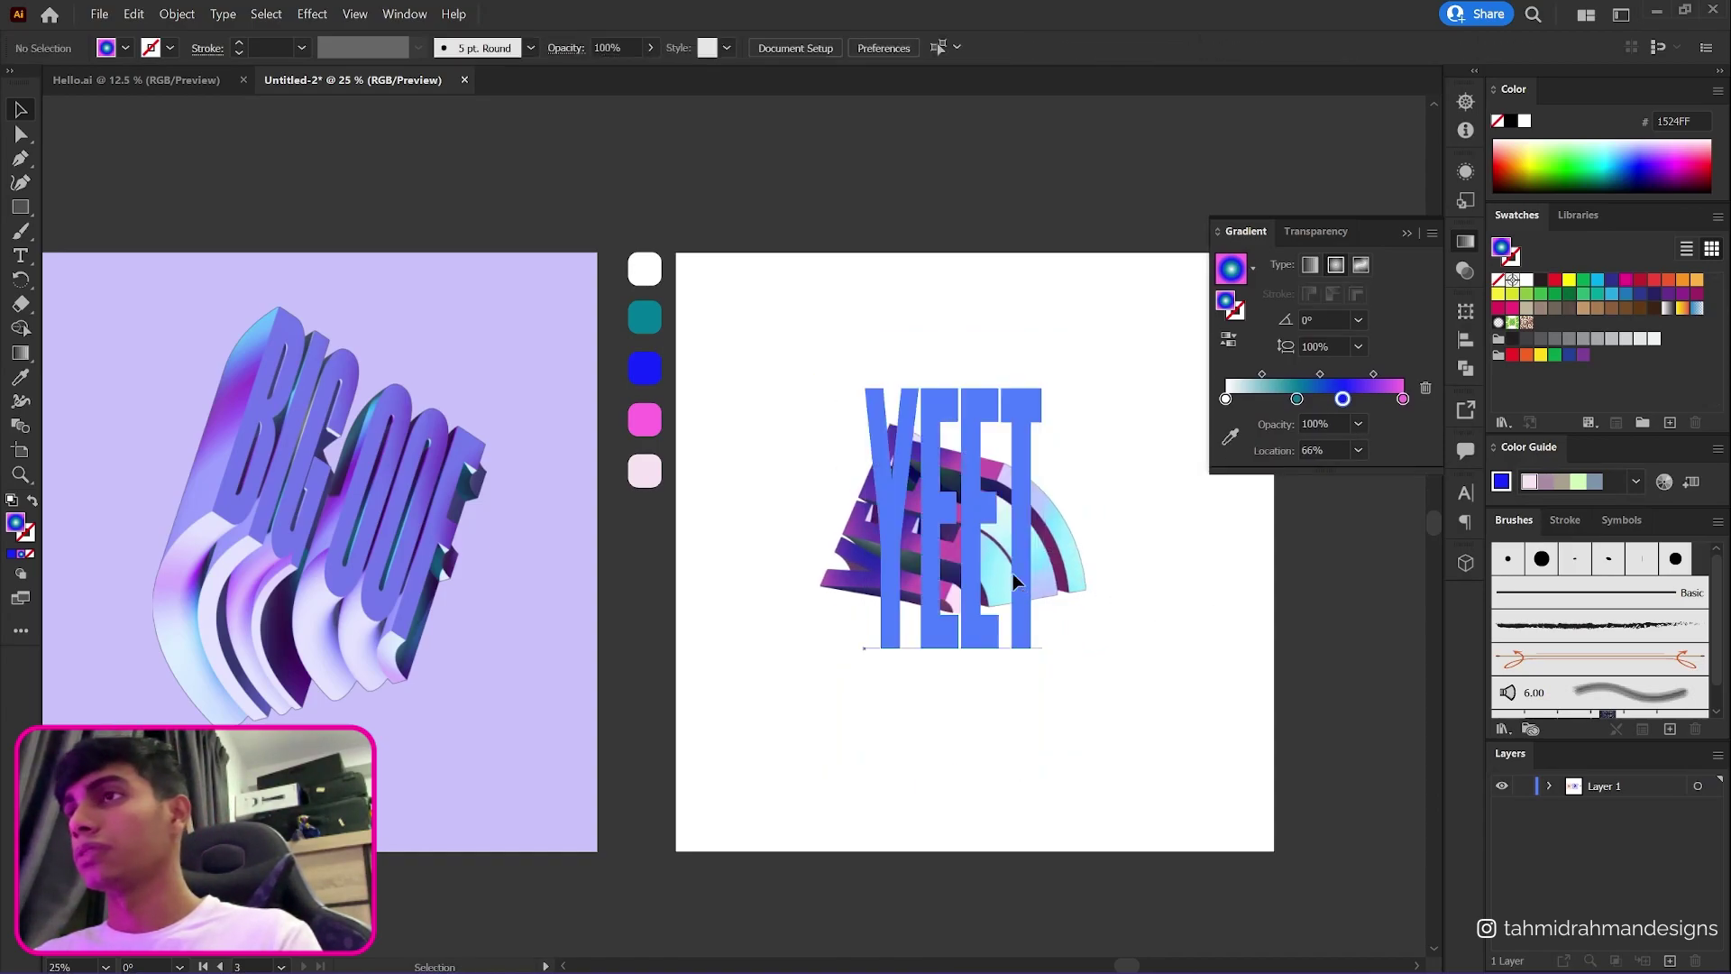
left_click(1466, 563)
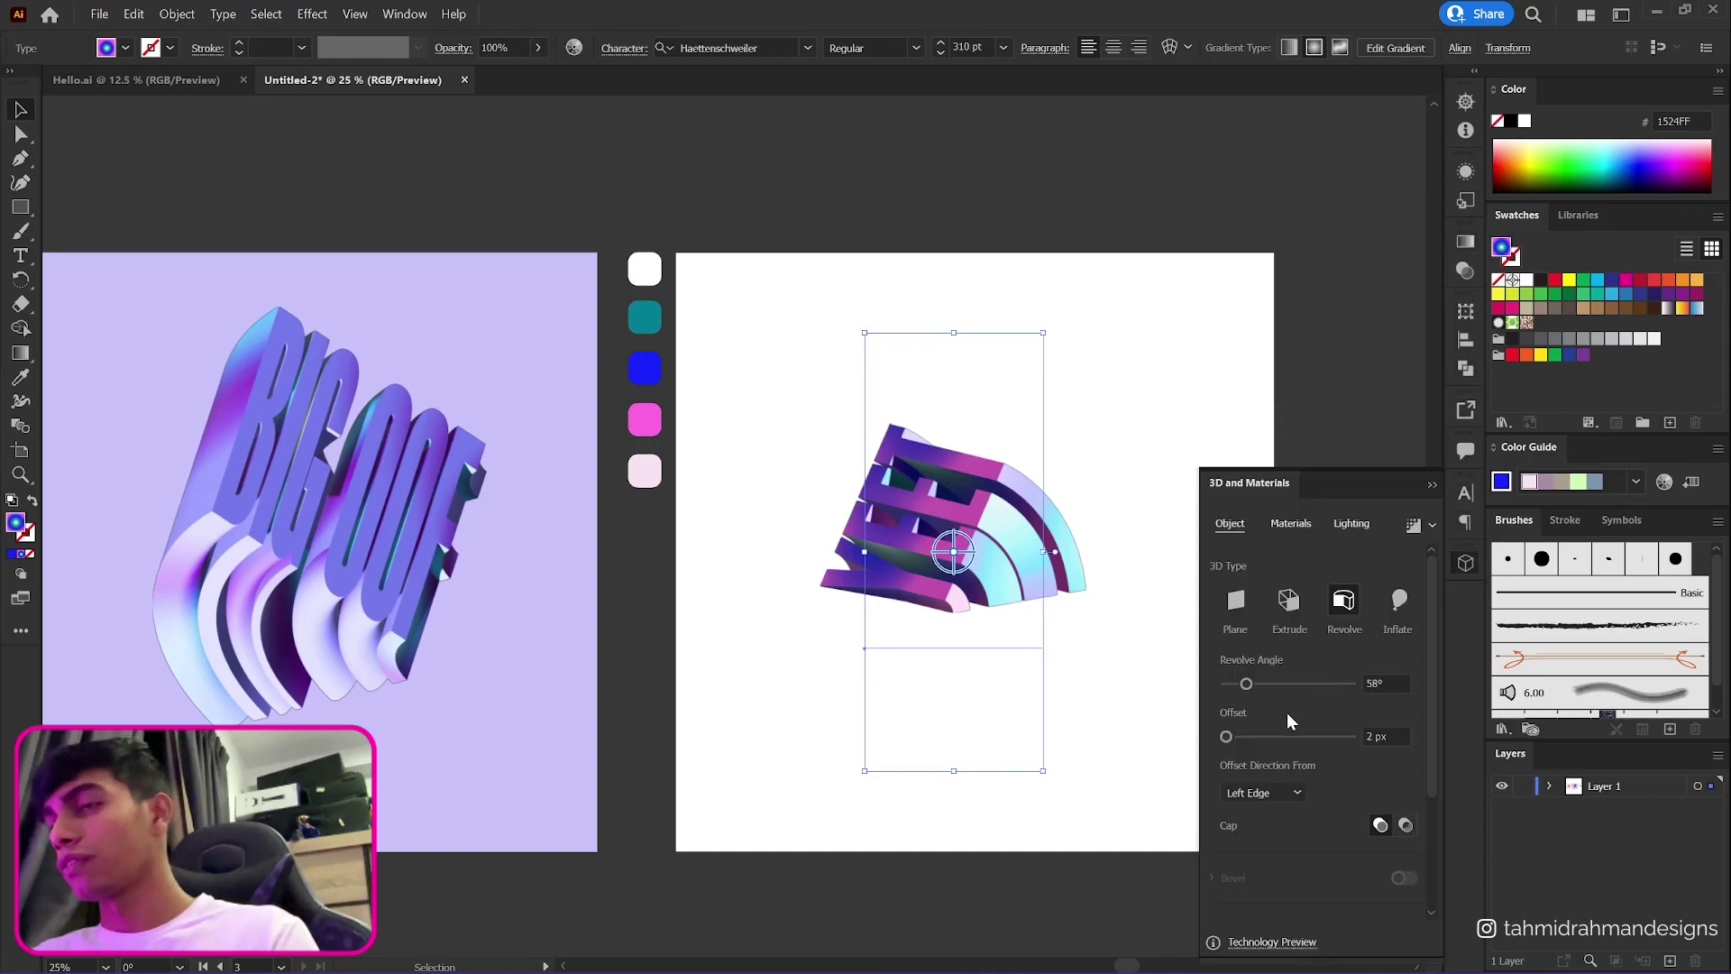
left_click(1349, 523)
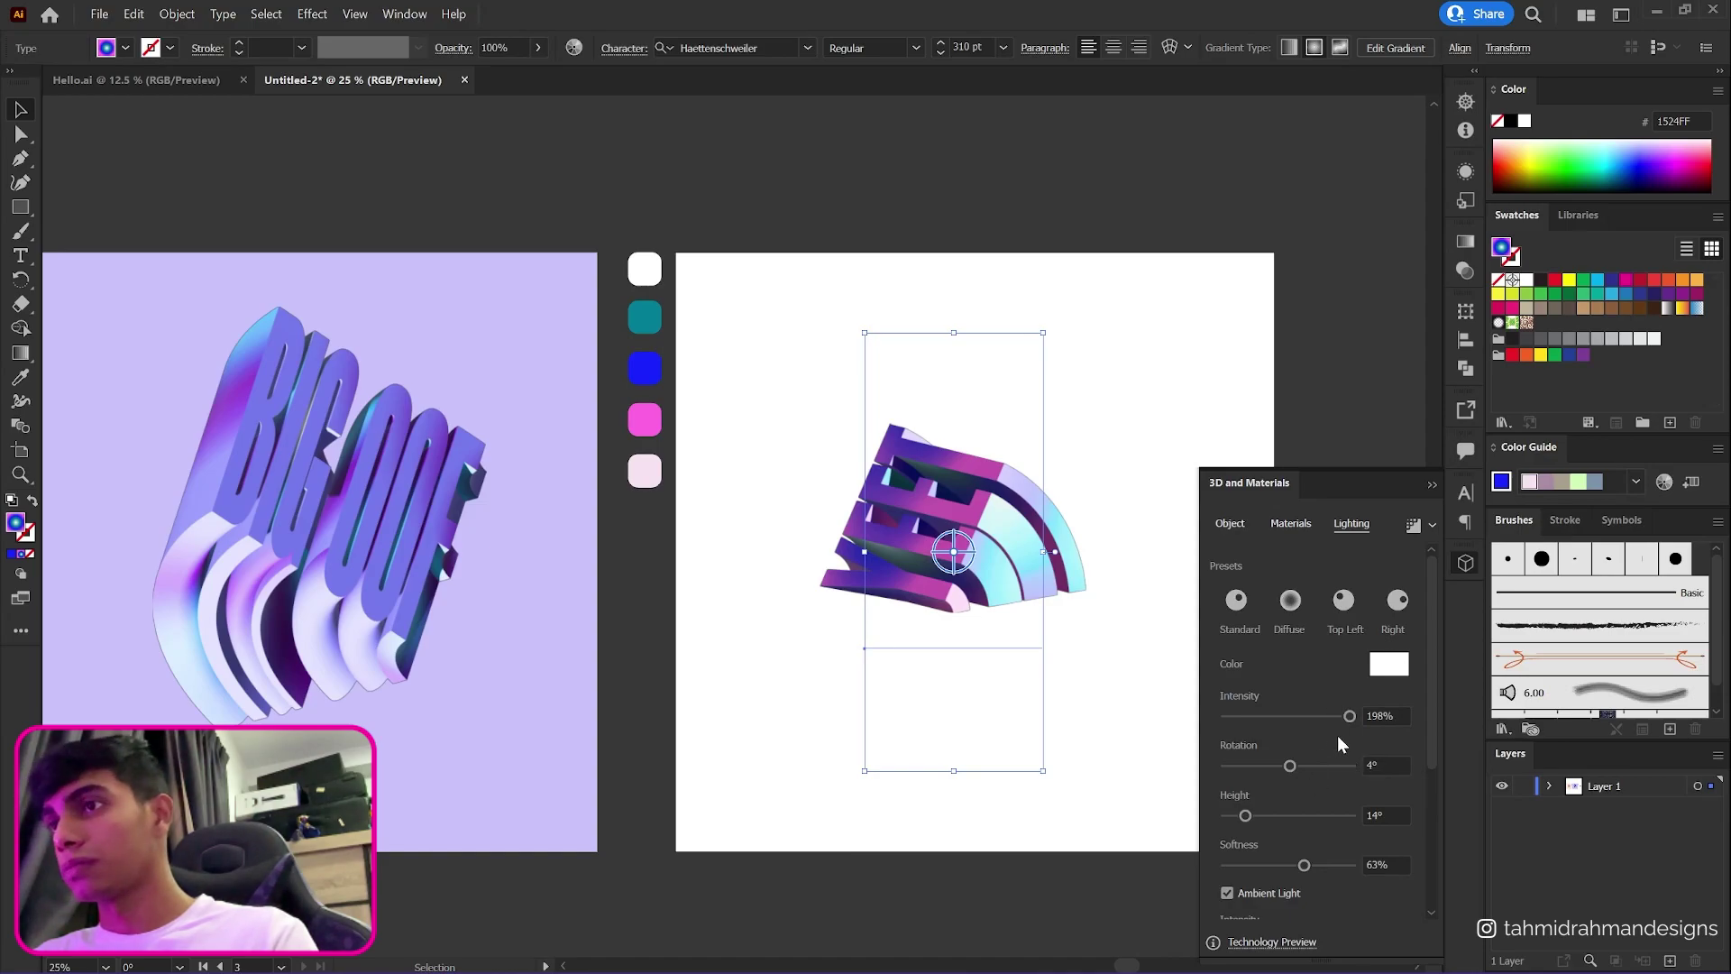
mouse_move(1336, 712)
left_mouse_down()
mouse_move(1297, 717)
mouse_move(1329, 718)
left_mouse_up()
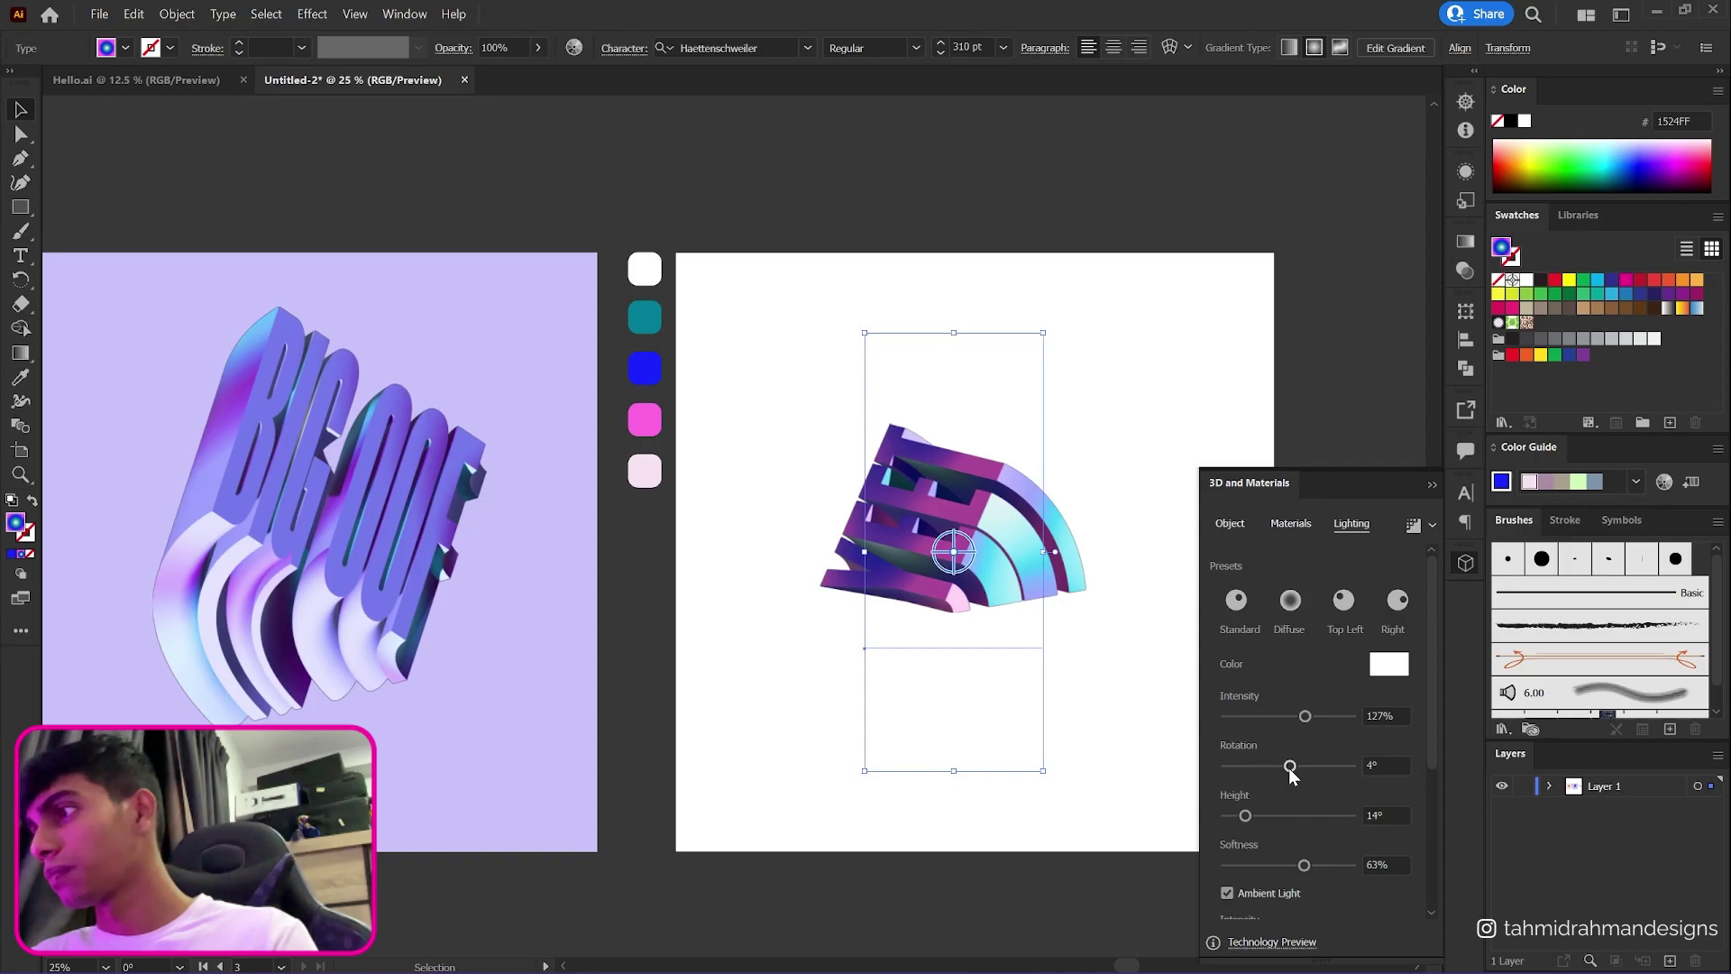
mouse_move(1290, 767)
left_mouse_down()
mouse_move(1306, 766)
mouse_move(1285, 775)
left_mouse_up()
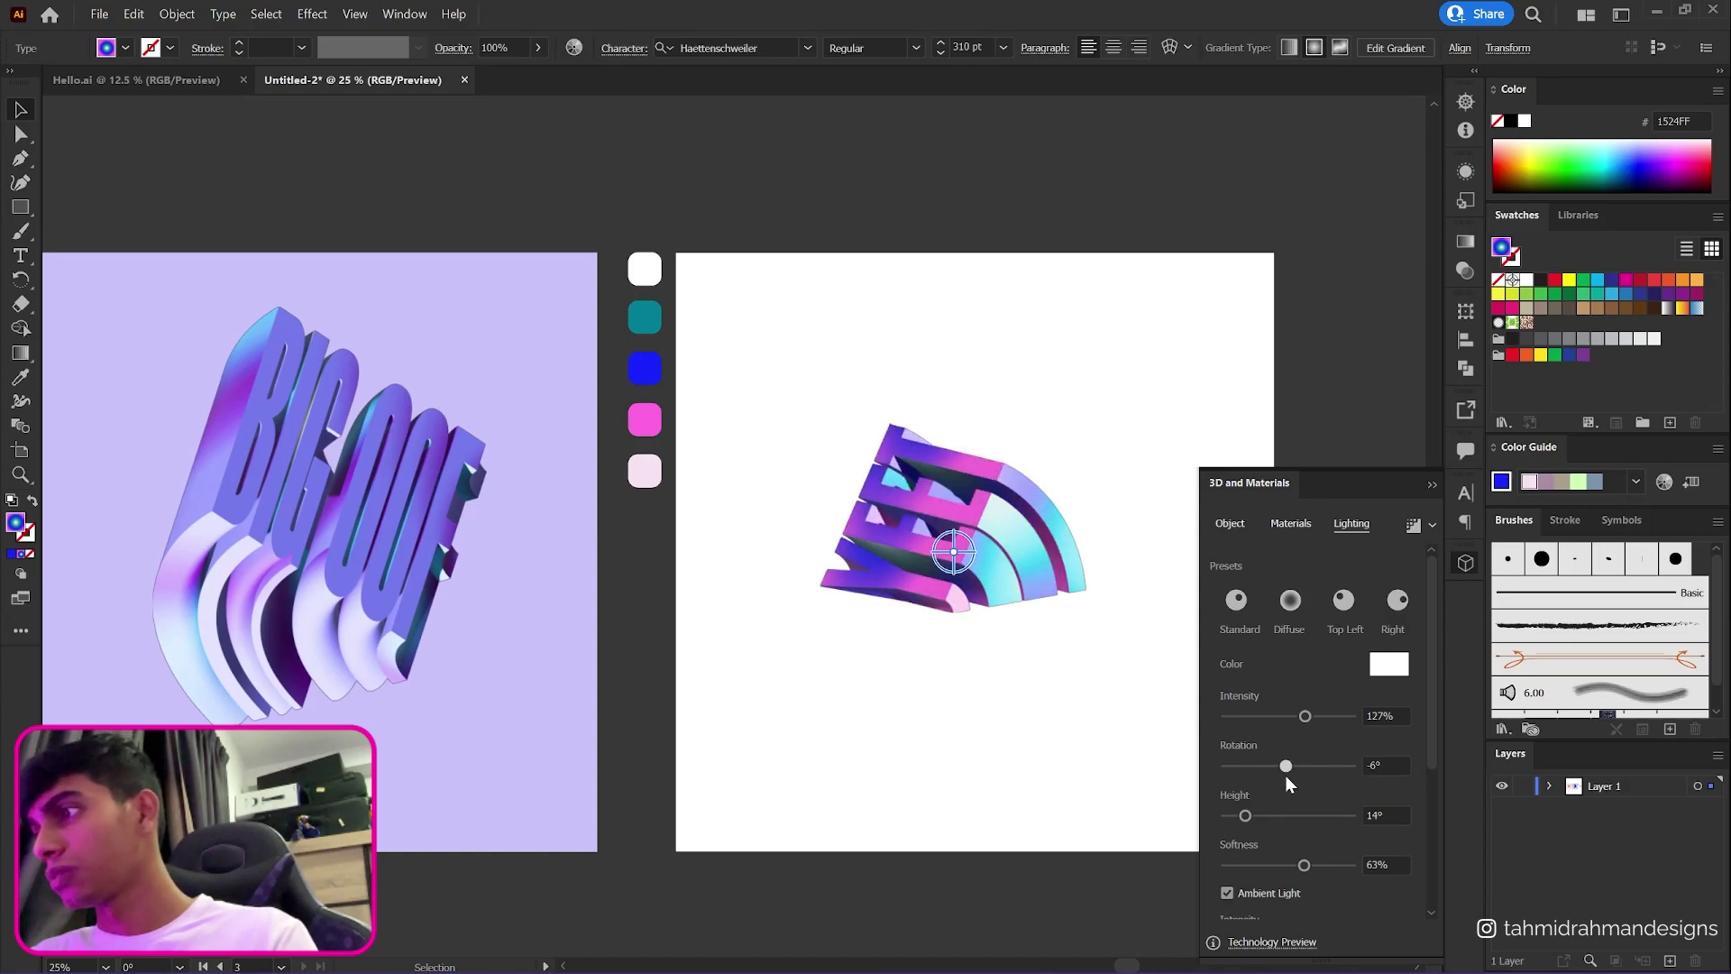
mouse_move(1284, 775)
left_mouse_down()
mouse_move(1312, 770)
mouse_move(1296, 772)
left_mouse_up()
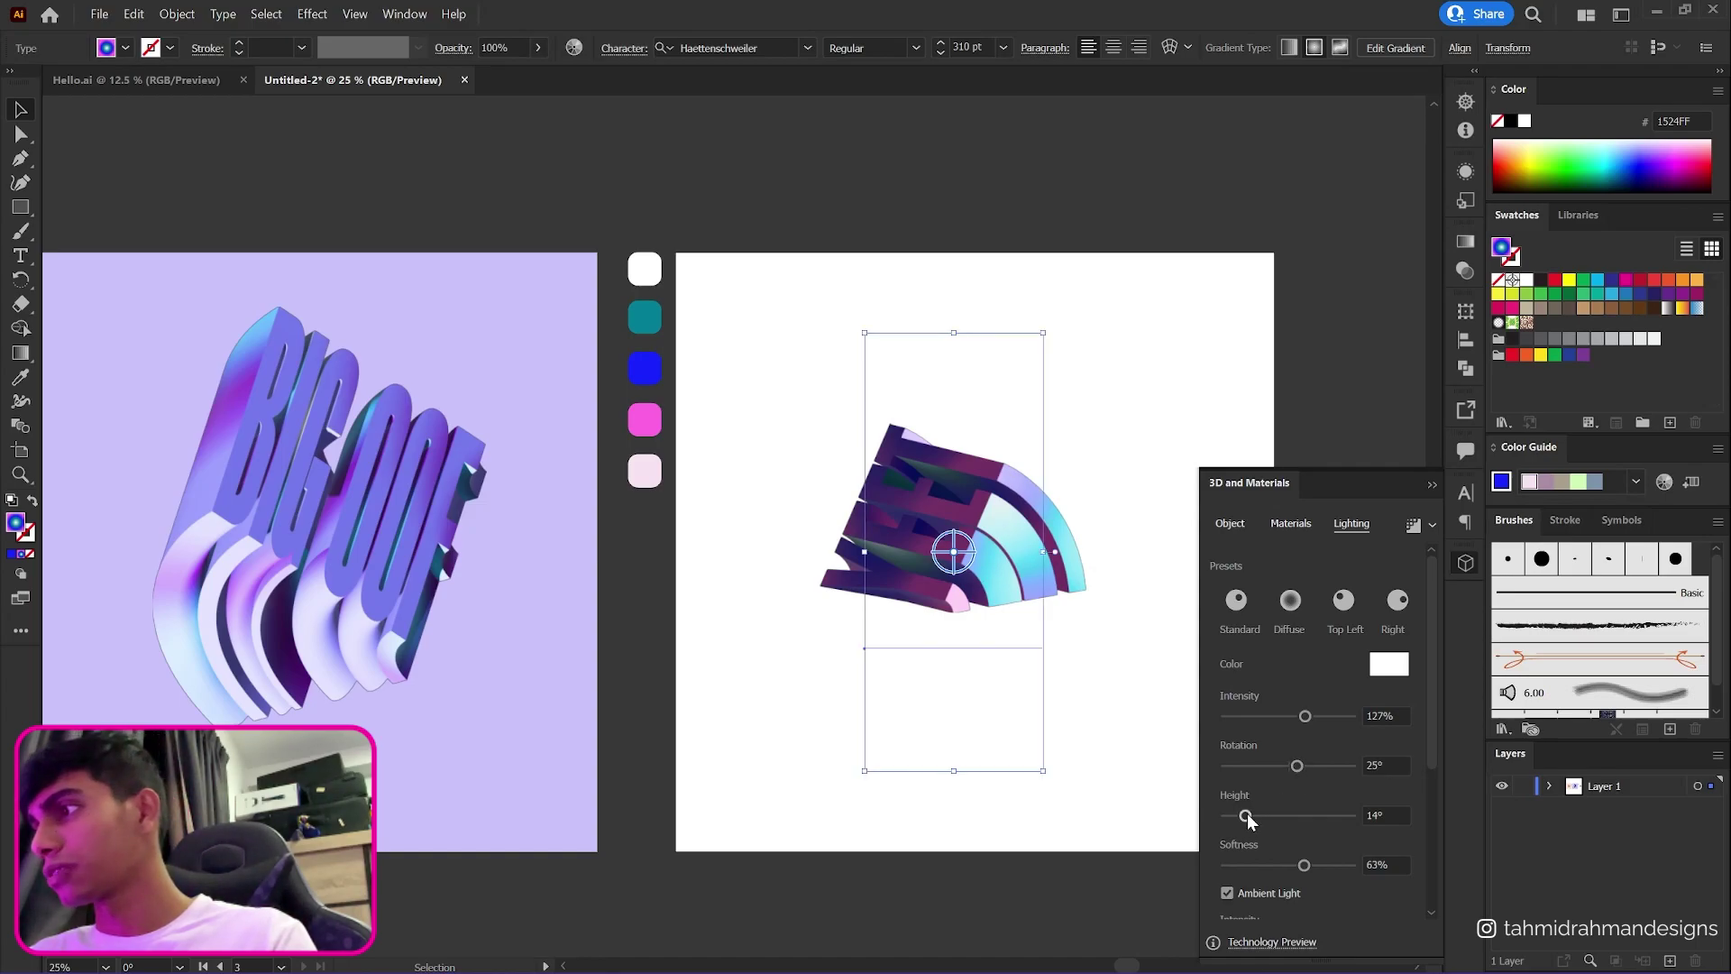
- Set the YEET text's light height to 49°, softness to 48% and ambient light intensity to 48%
left_click_drag(1247, 813, 1301, 867)
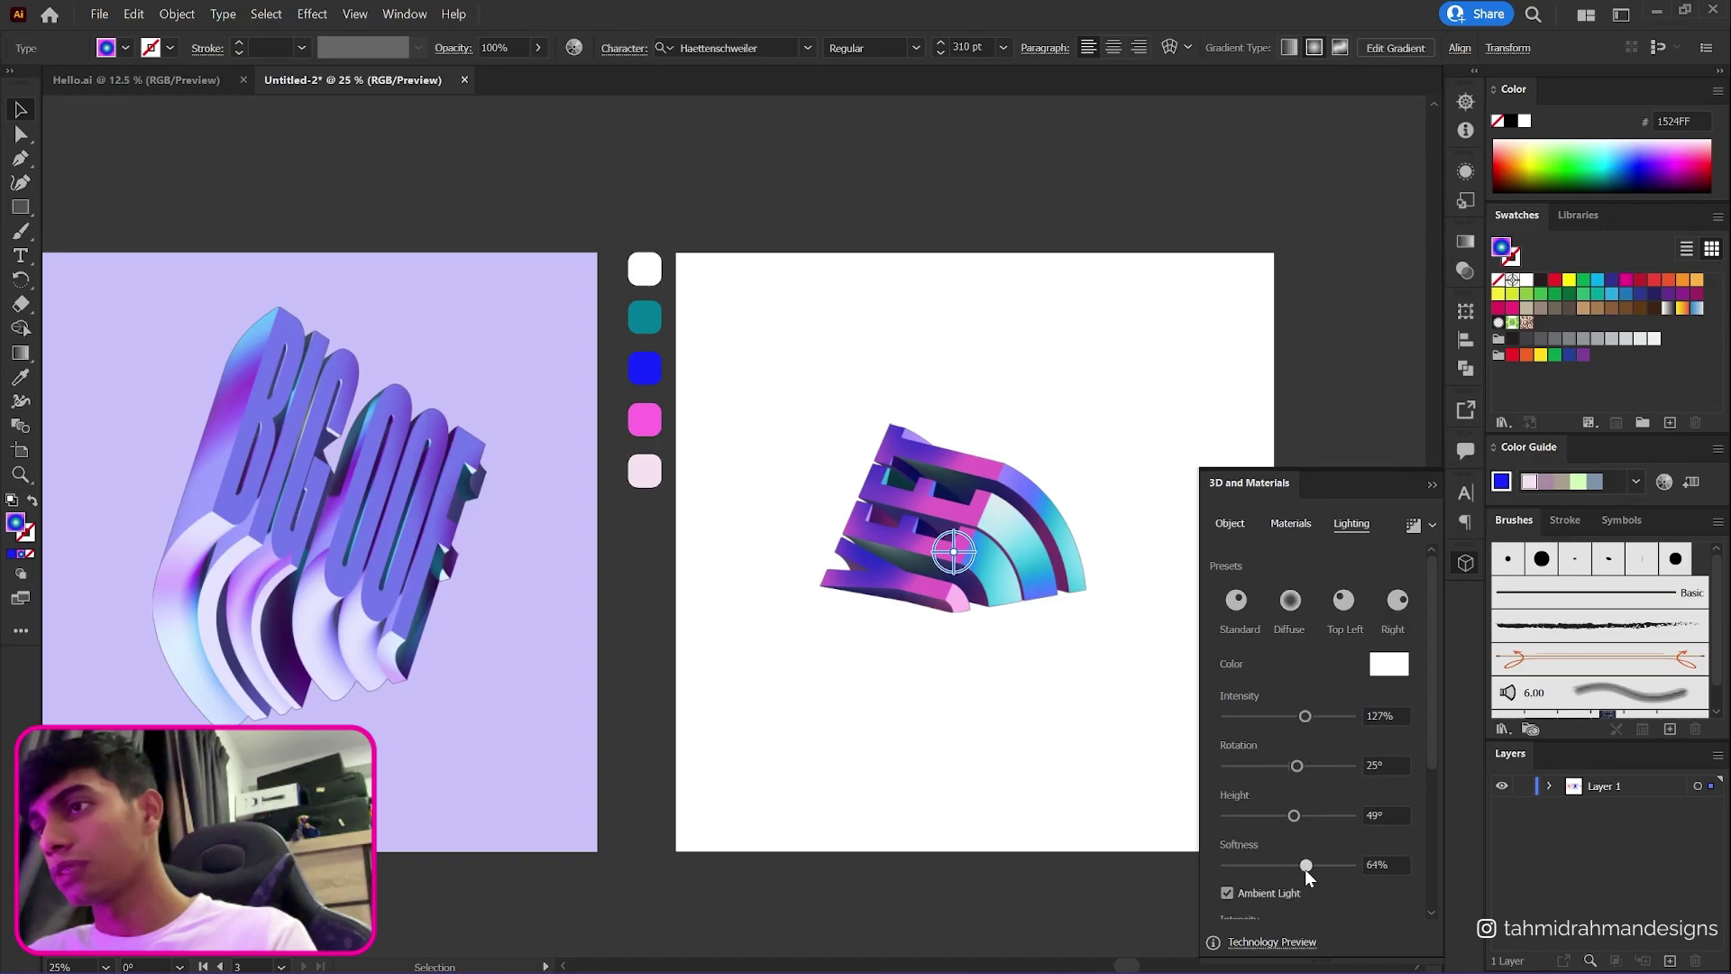
left_click_drag(1288, 869, 1285, 869)
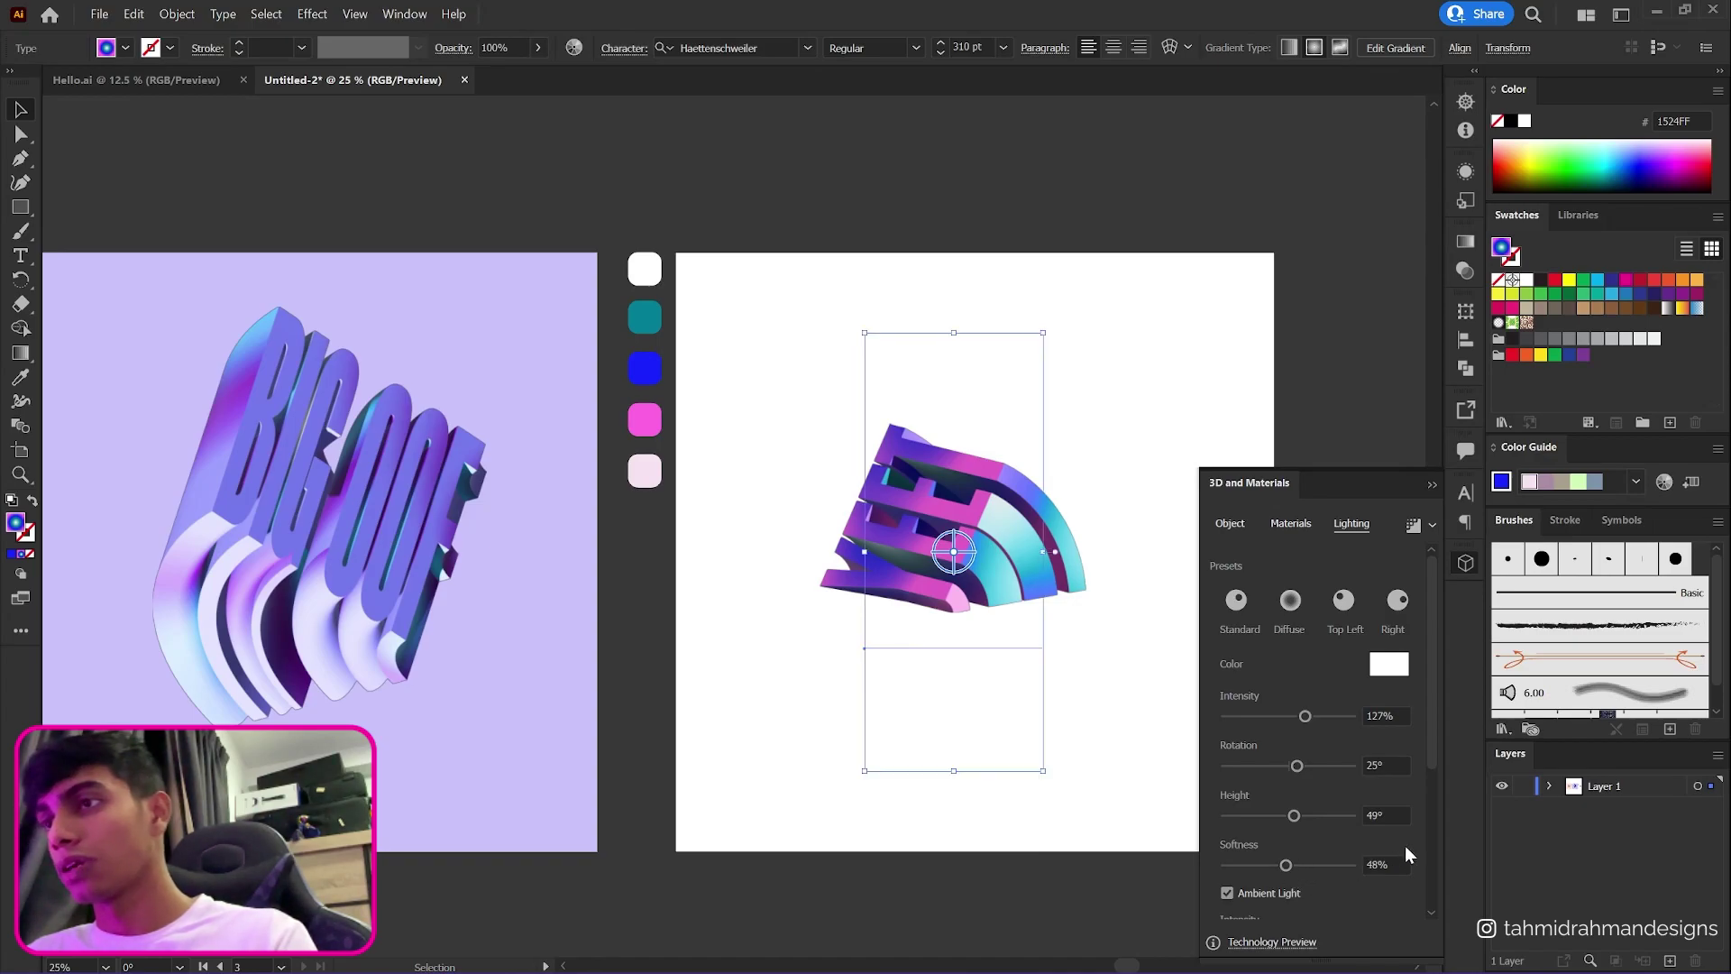
scroll(1407, 843, "down", 3)
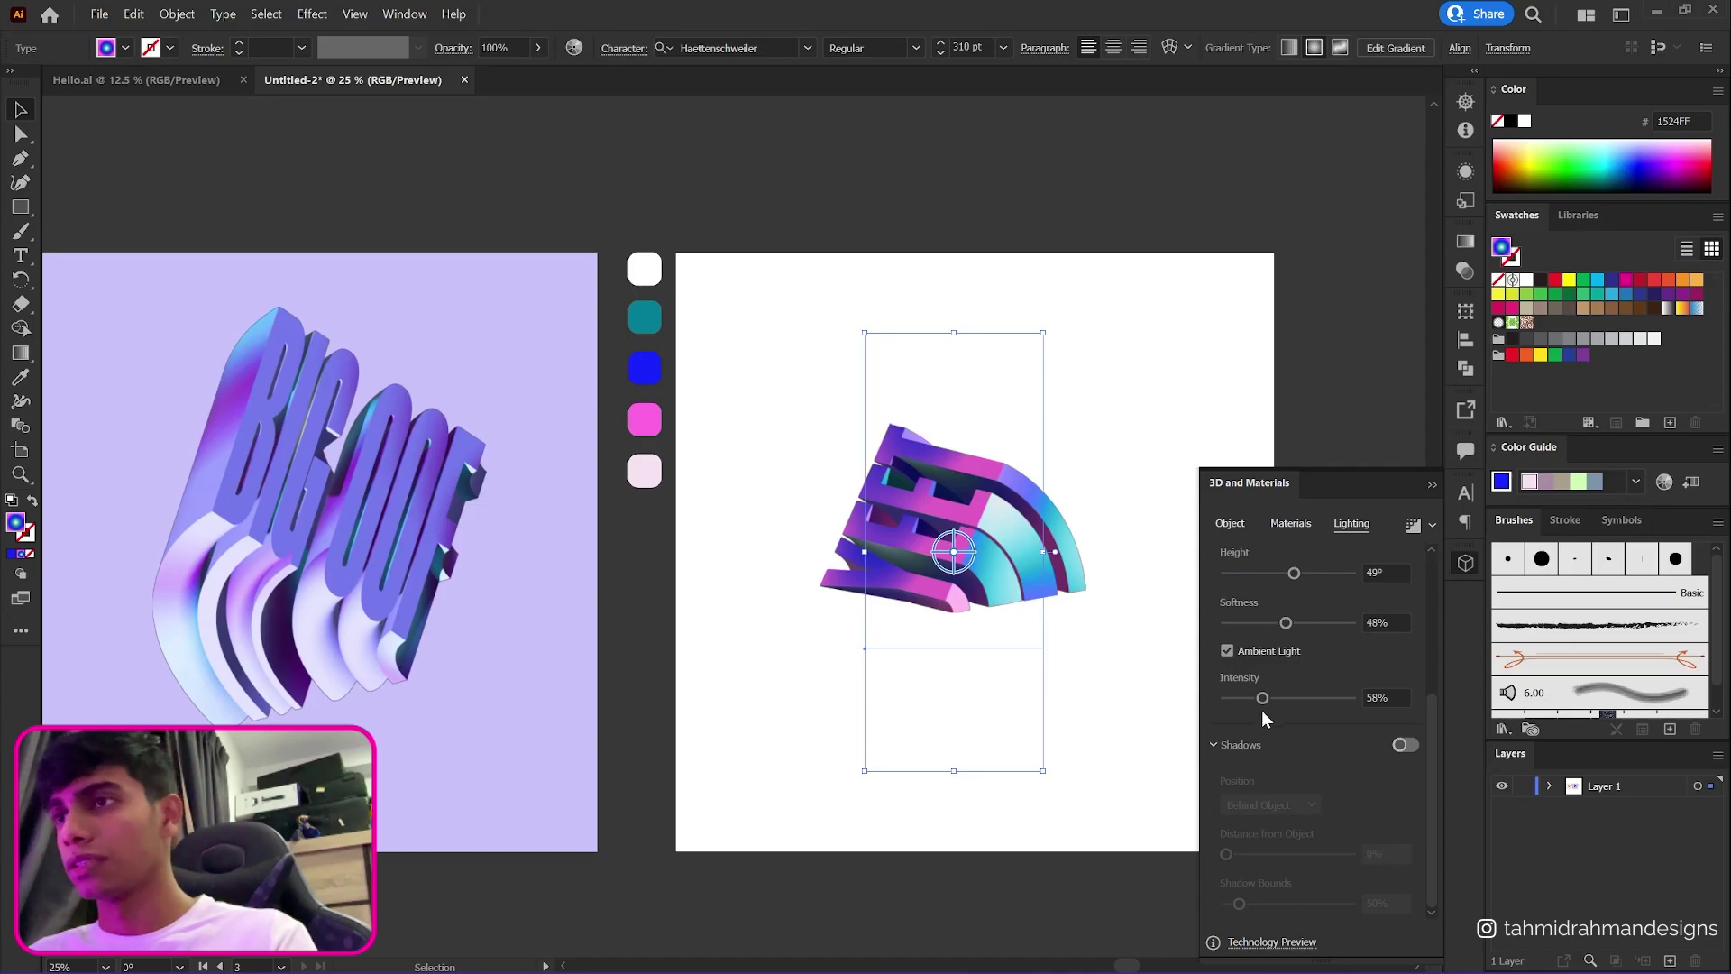
mouse_move(1262, 706)
left_mouse_down()
mouse_move(1241, 702)
mouse_move(1260, 708)
left_mouse_up()
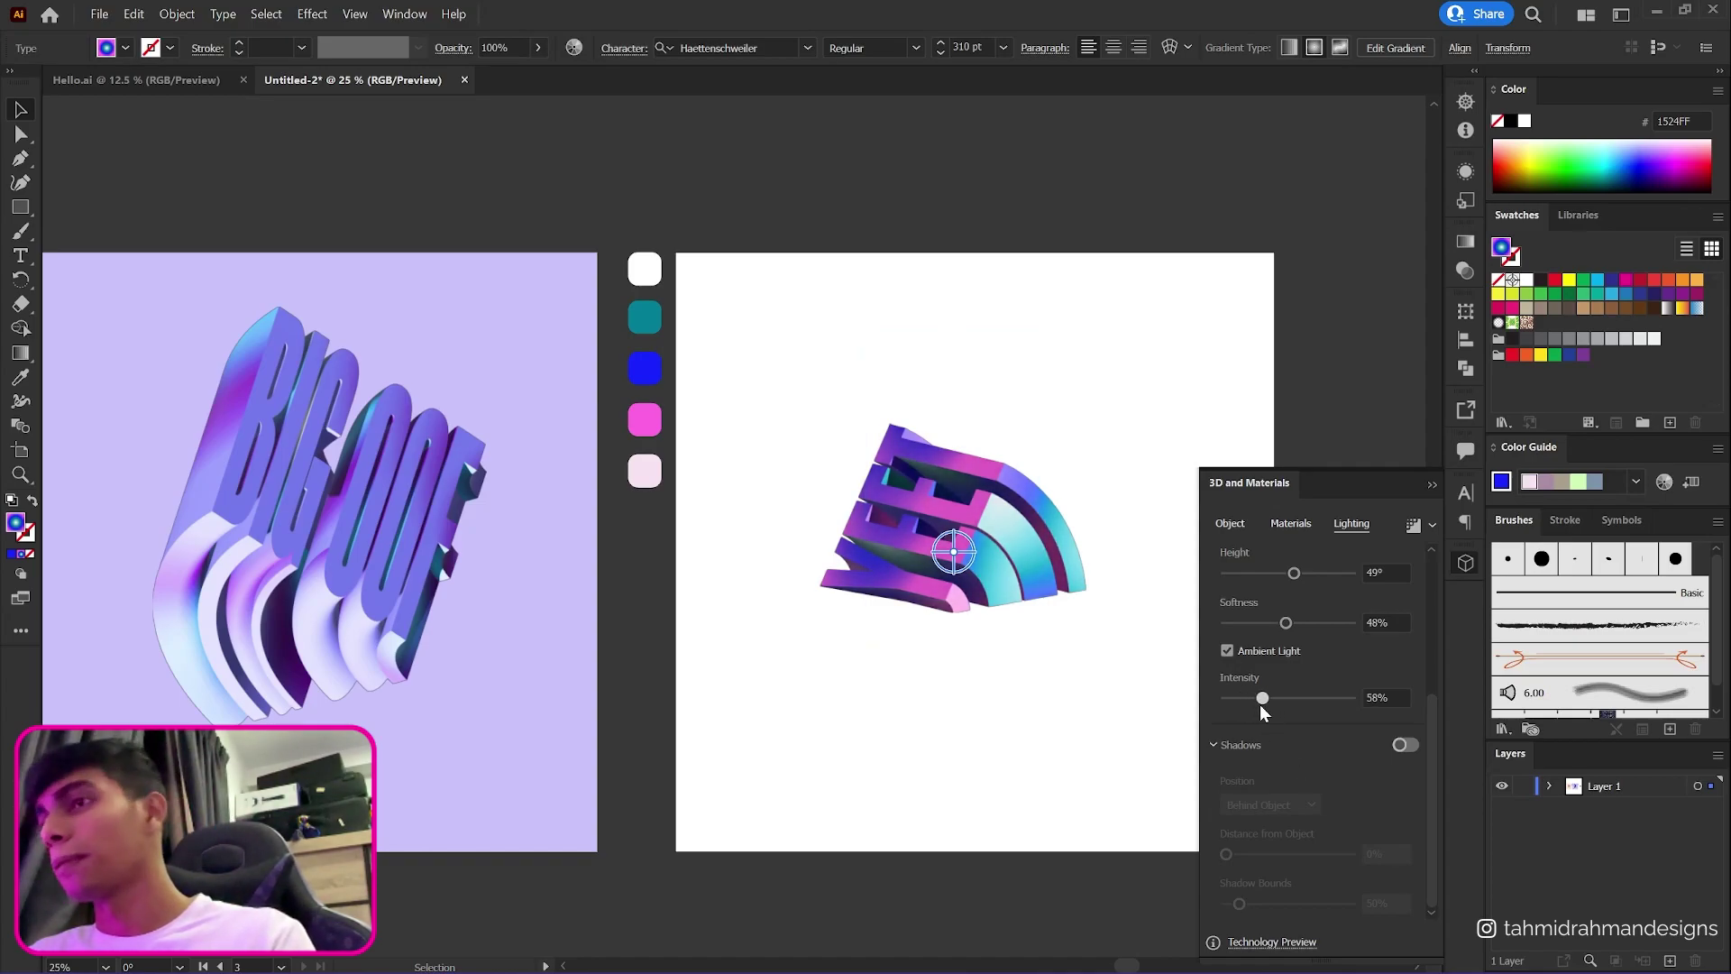
left_click_drag(1255, 705, 1254, 705)
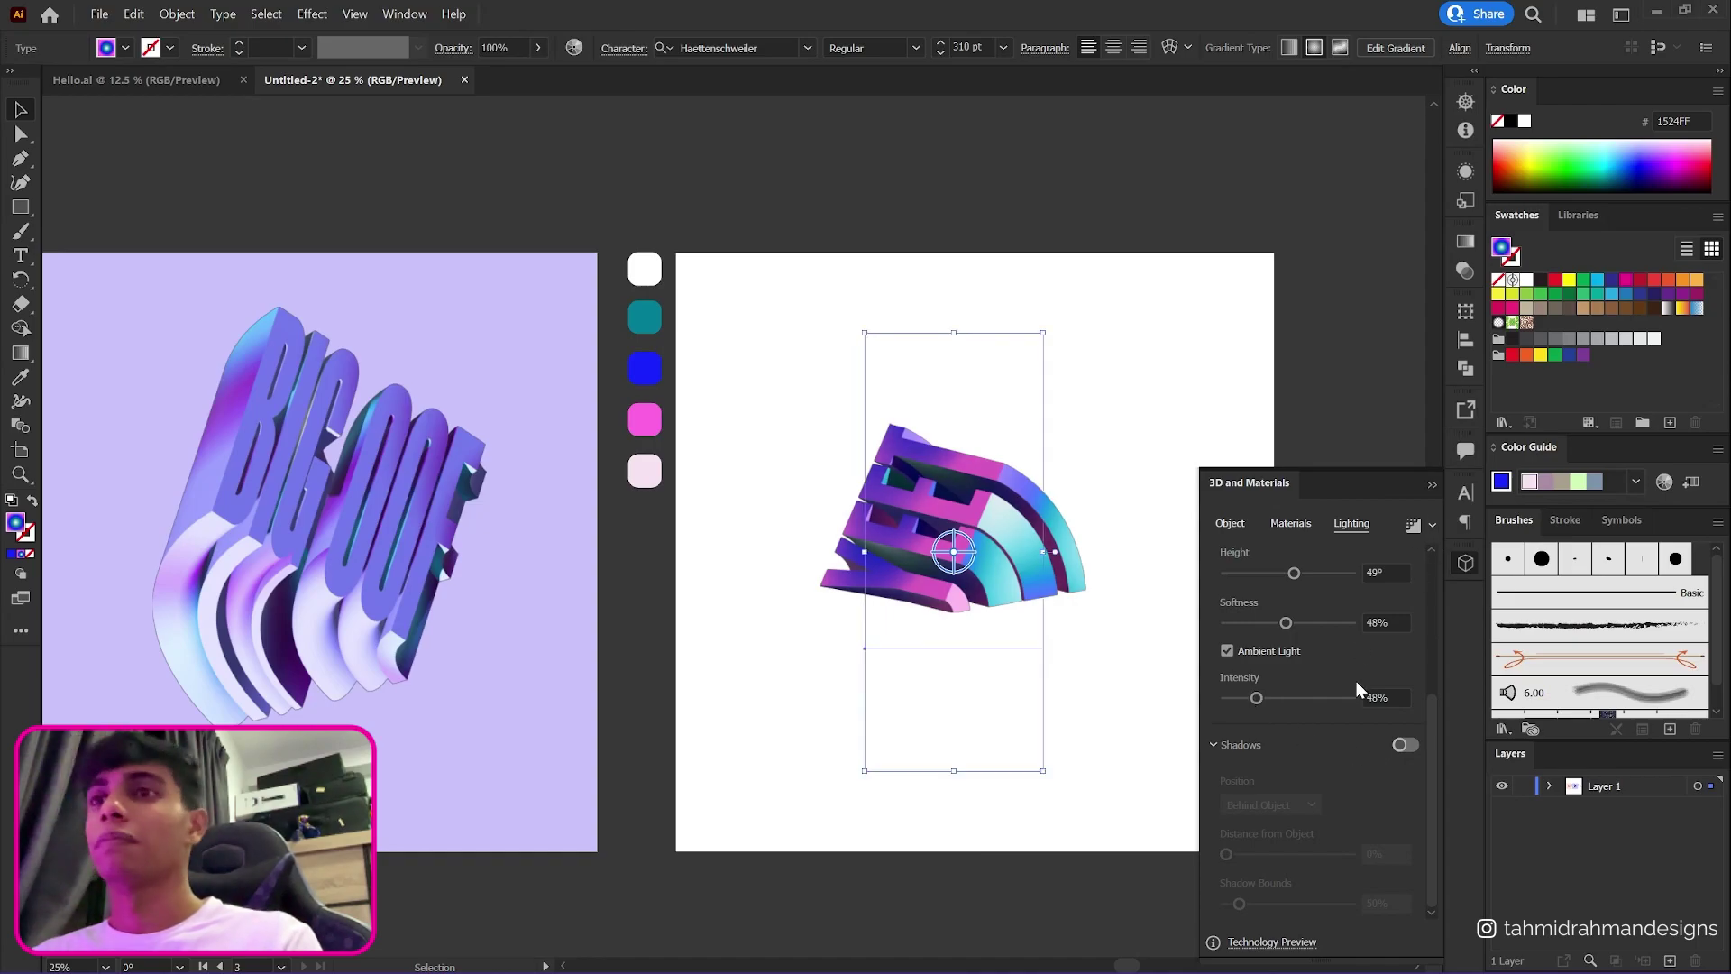
left_click(1422, 489)
- Copy the lavender background square onto the third artboard and recolour the copy with the pale pink palette swatch
left_click_drag(521, 639, 1186, 639)
key("i")
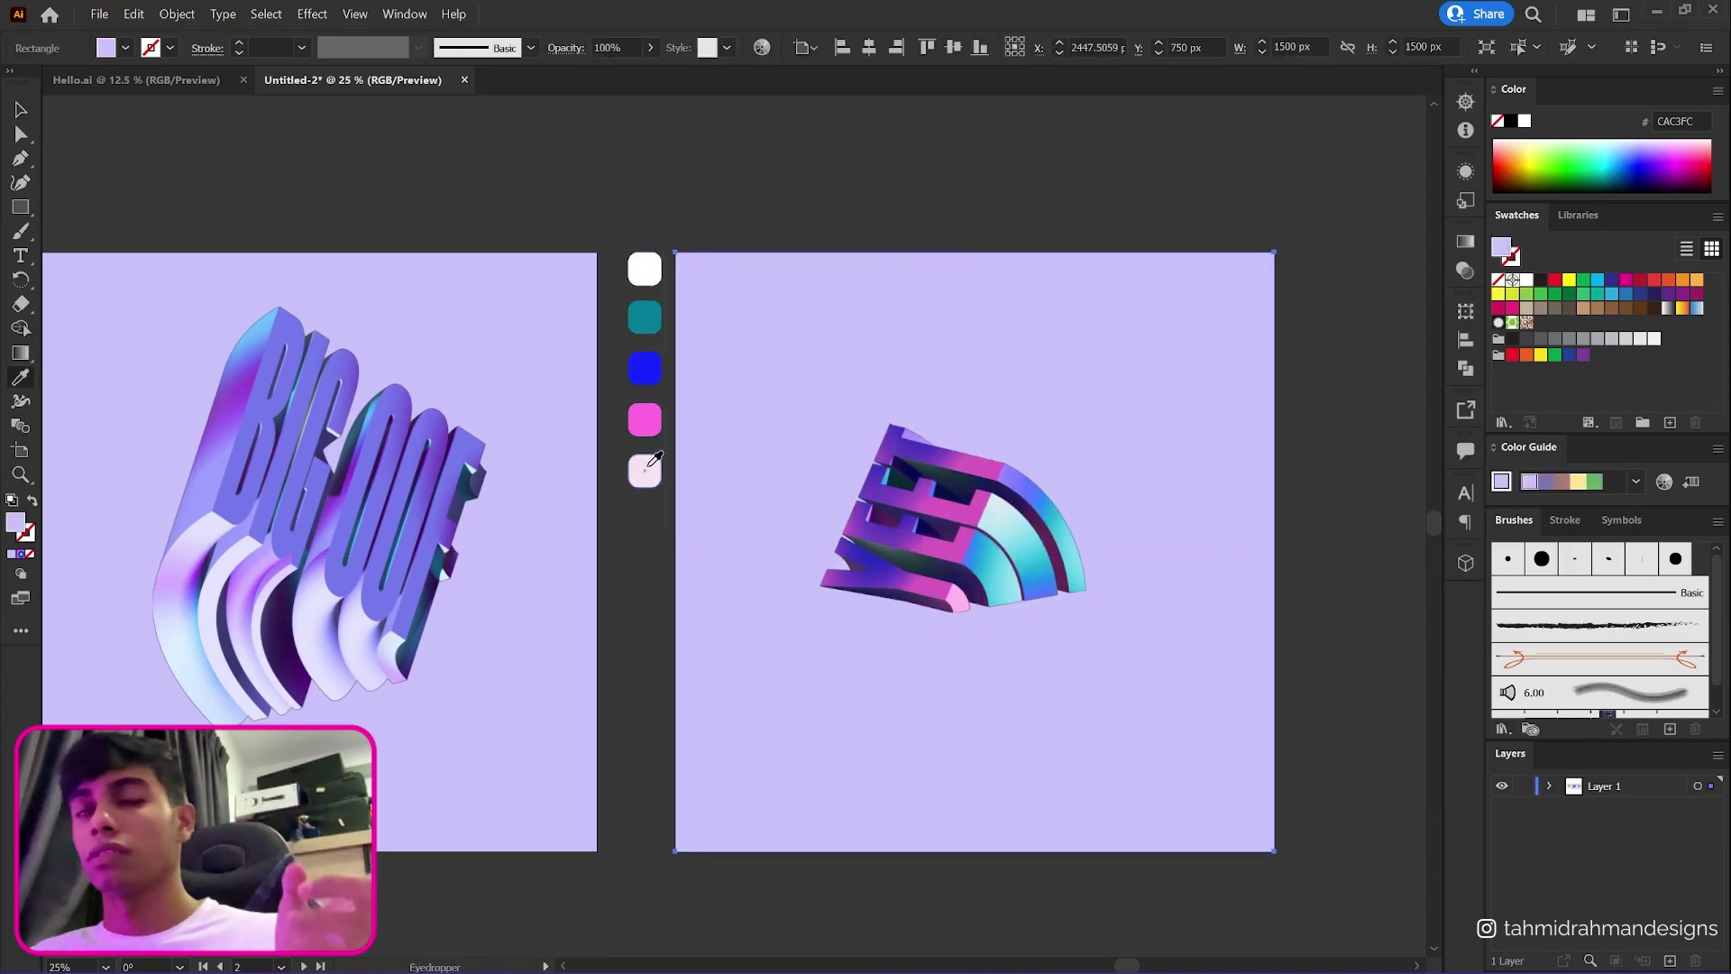
left_click(649, 466)
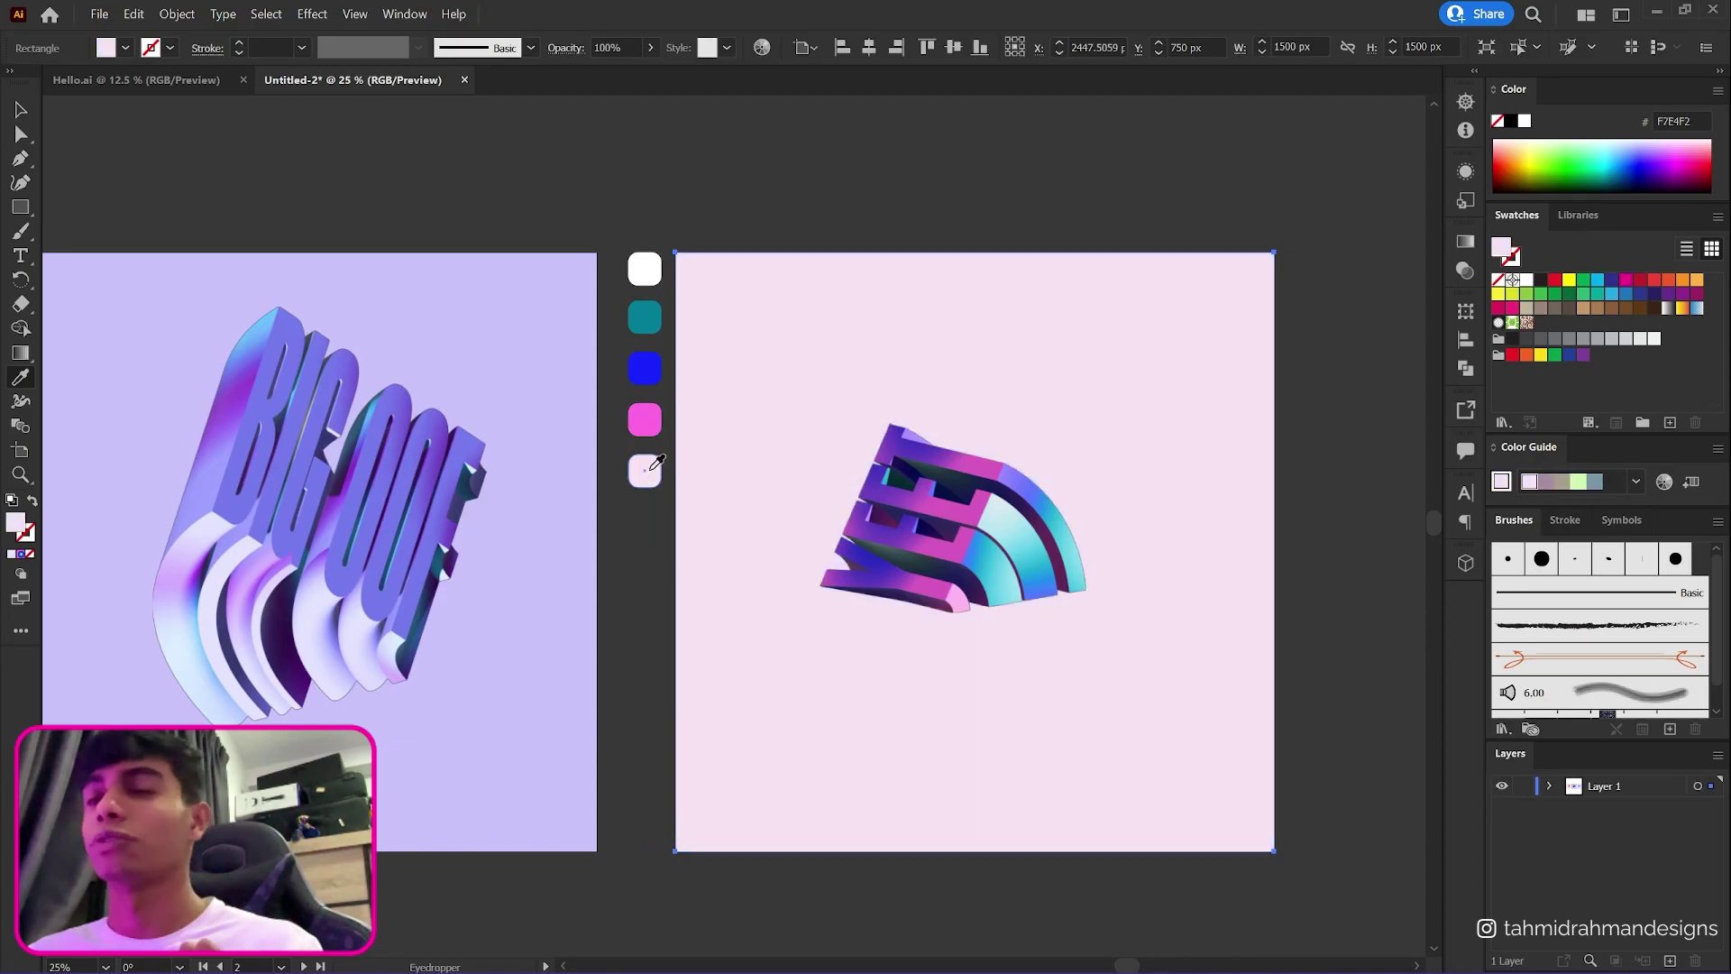
left_click(20, 109)
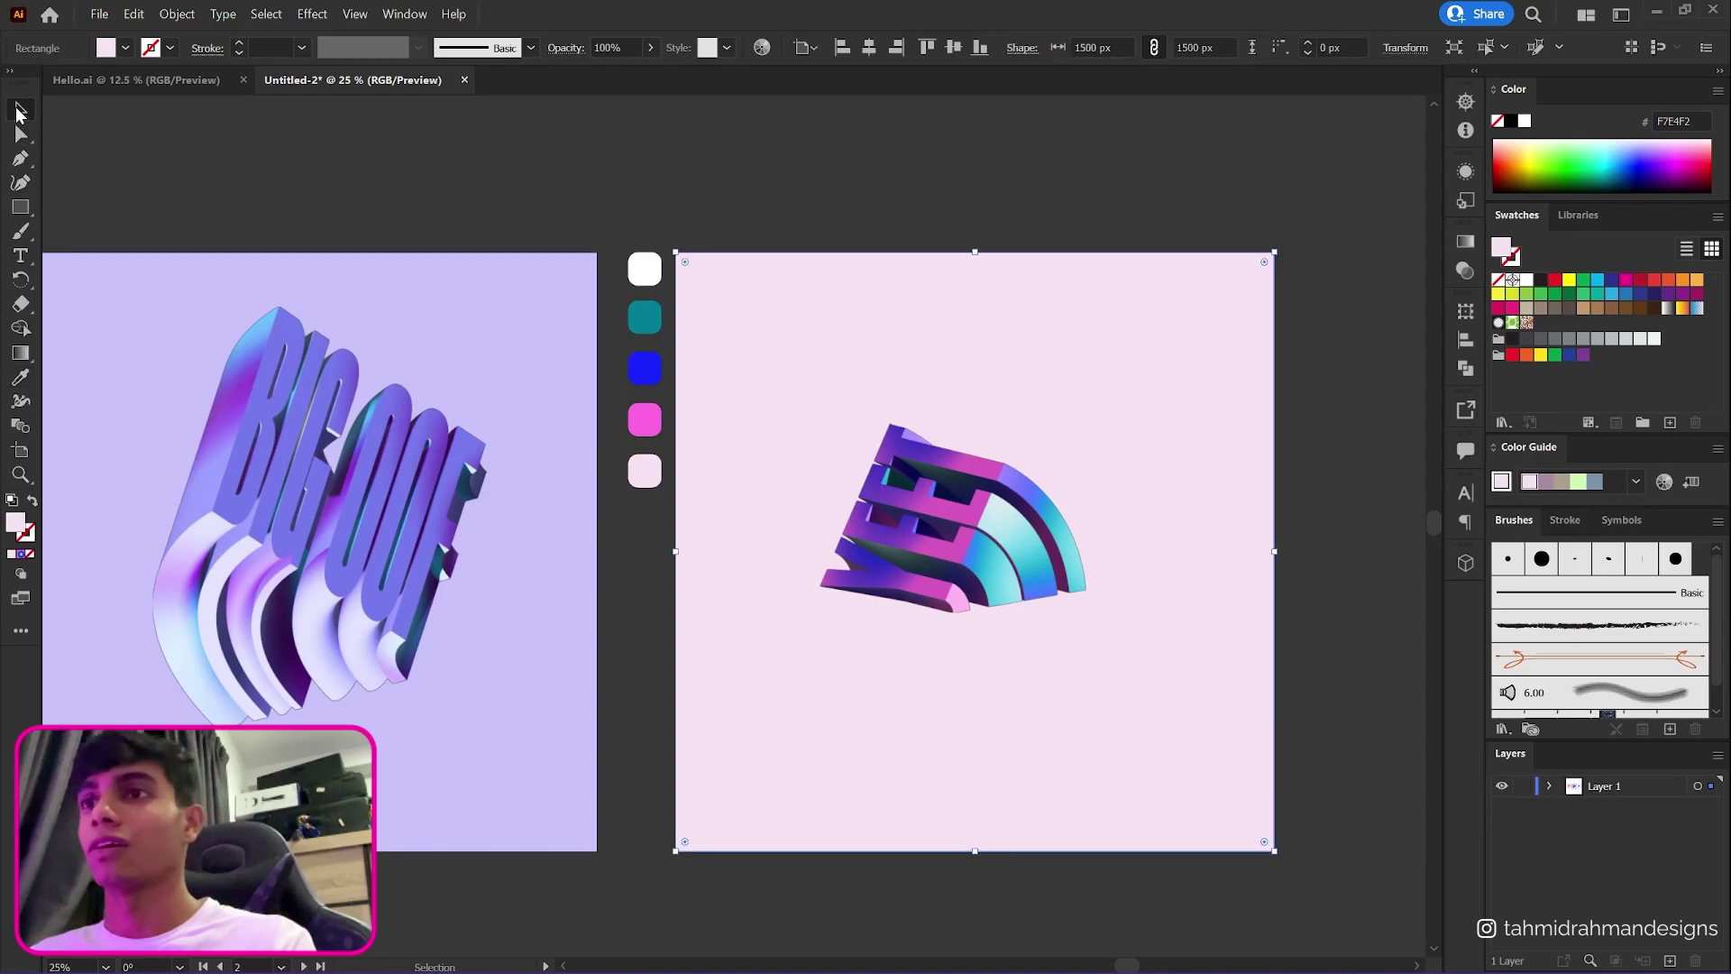
left_click(972, 191)
- Examine the finished HELLO and BIG OOF designs on the first two artboards
key("z")
left_click(976, 377, "alt")
left_click(974, 375, "alt")
left_click_drag(973, 375, 1362, 348)
left_click(845, 417)
left_click(646, 542)
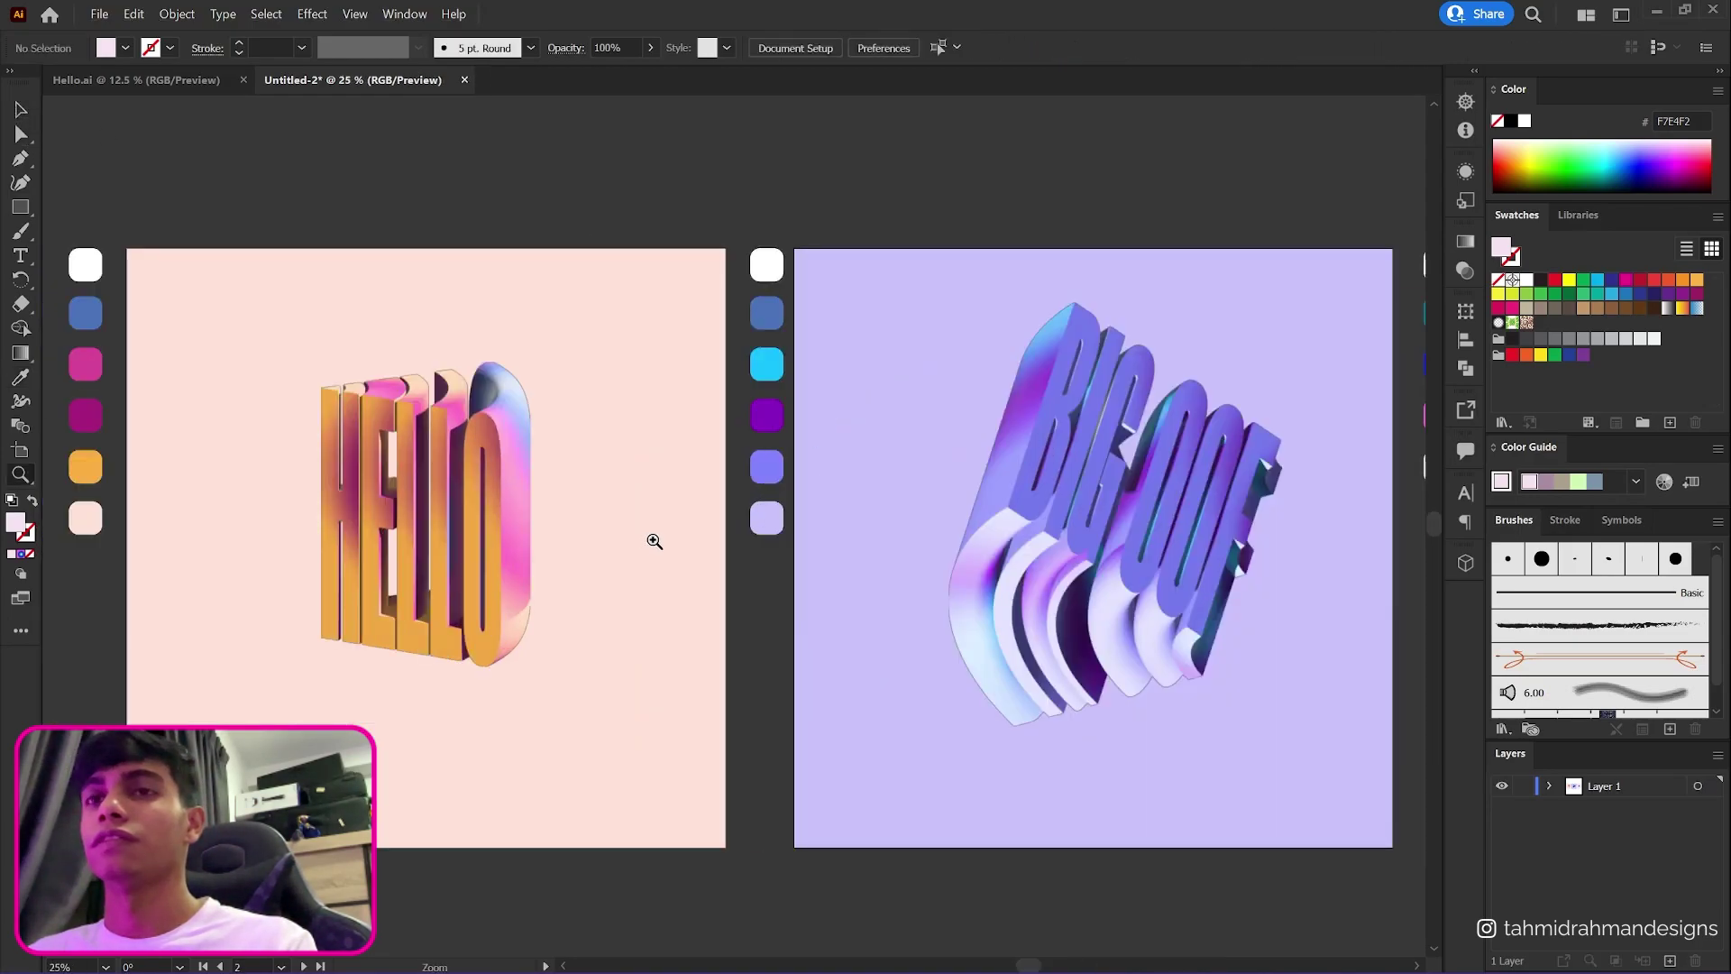
left_click_drag(704, 539, 607, 545)
left_click_drag(883, 579, 1131, 649)
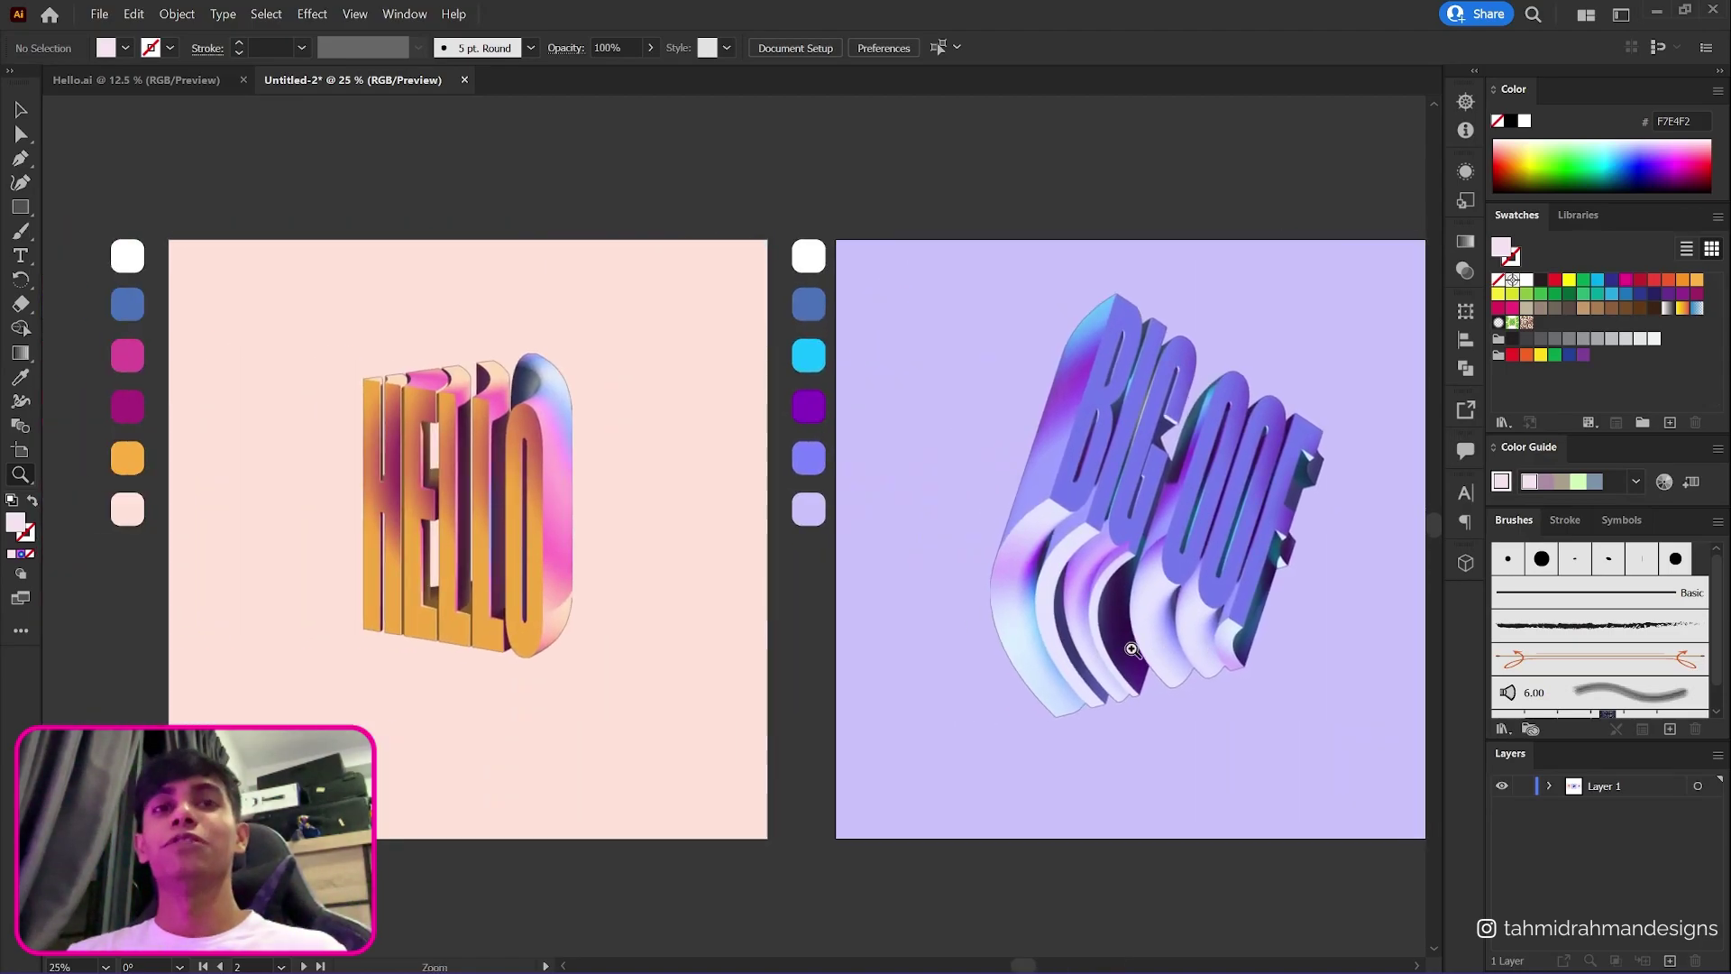